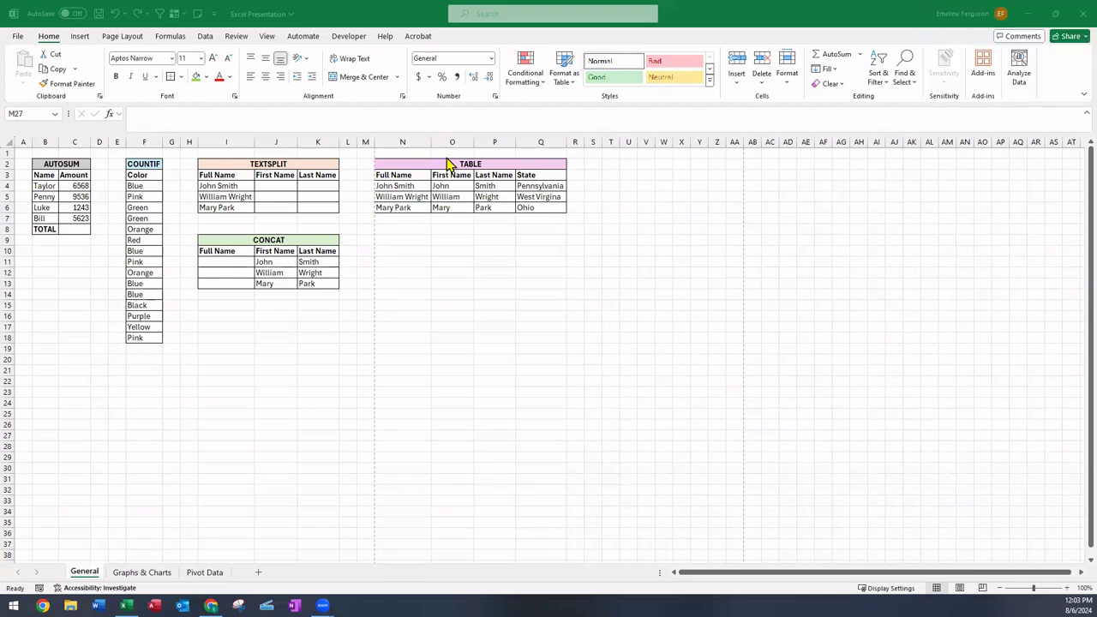
# View the account page with the Office product and version information, and return to the worksheet.
pyautogui.click(18, 38)
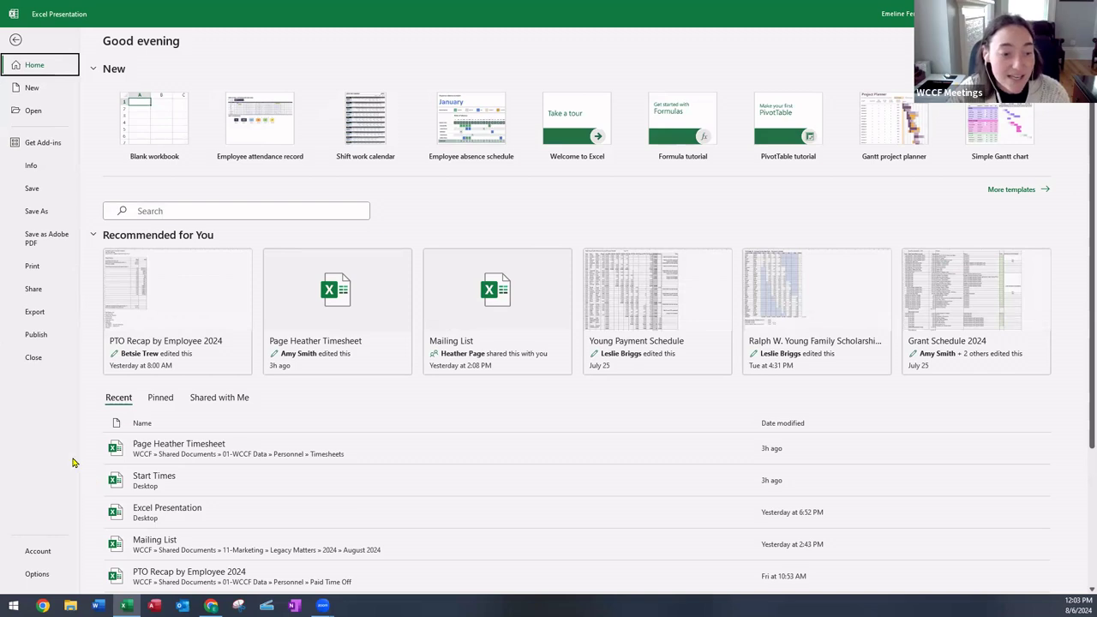
pyautogui.click(38, 551)
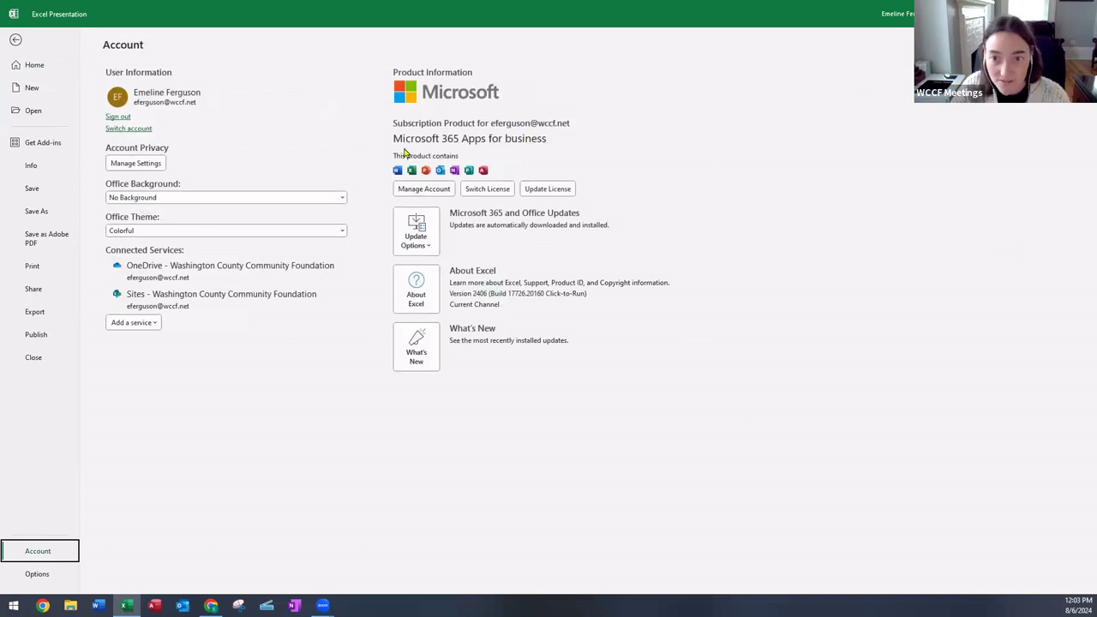
pyautogui.click(15, 40)
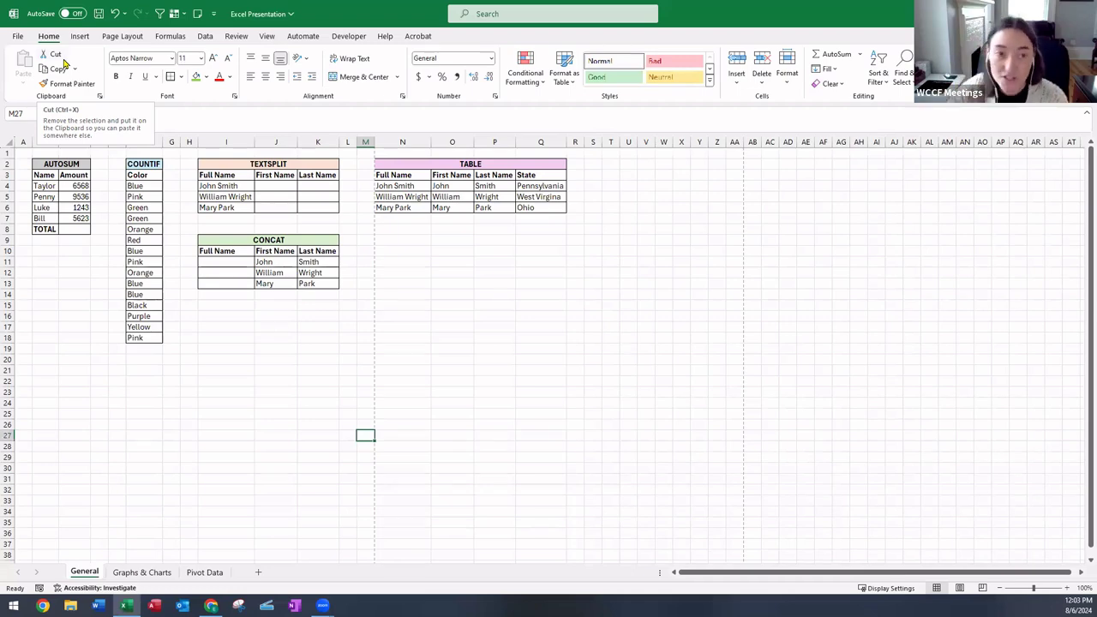
pyautogui.click(170, 58)
pyautogui.click(173, 58)
pyautogui.click(191, 59)
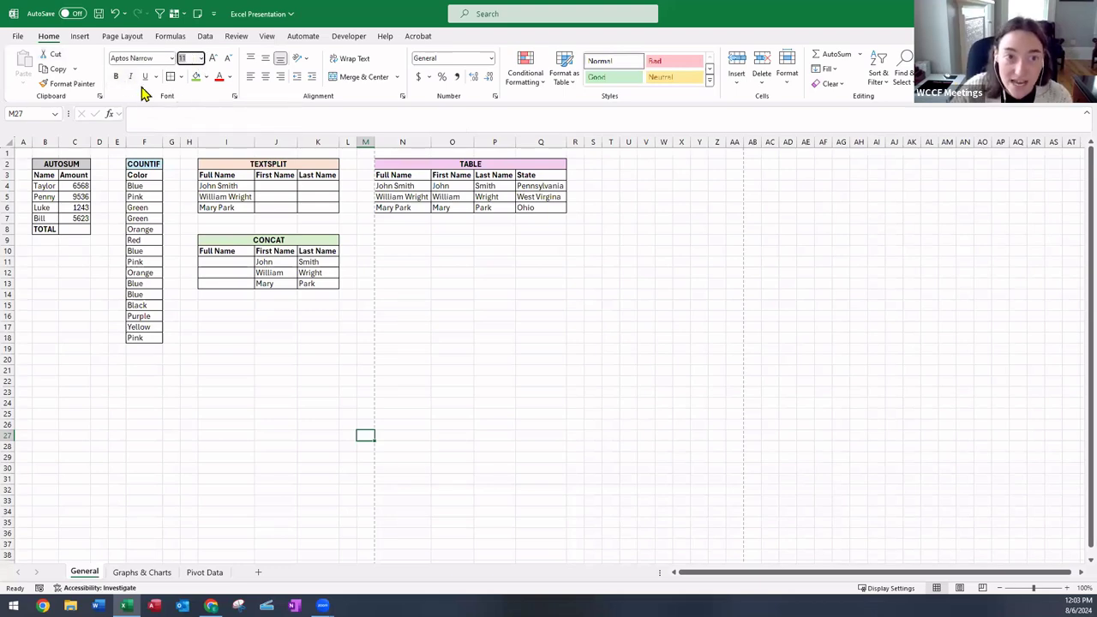
# Apply All Borders to the blank range B12:C17 and undo the bordering.
pyautogui.moveTo(49, 274); pyautogui.dragTo(81, 326)
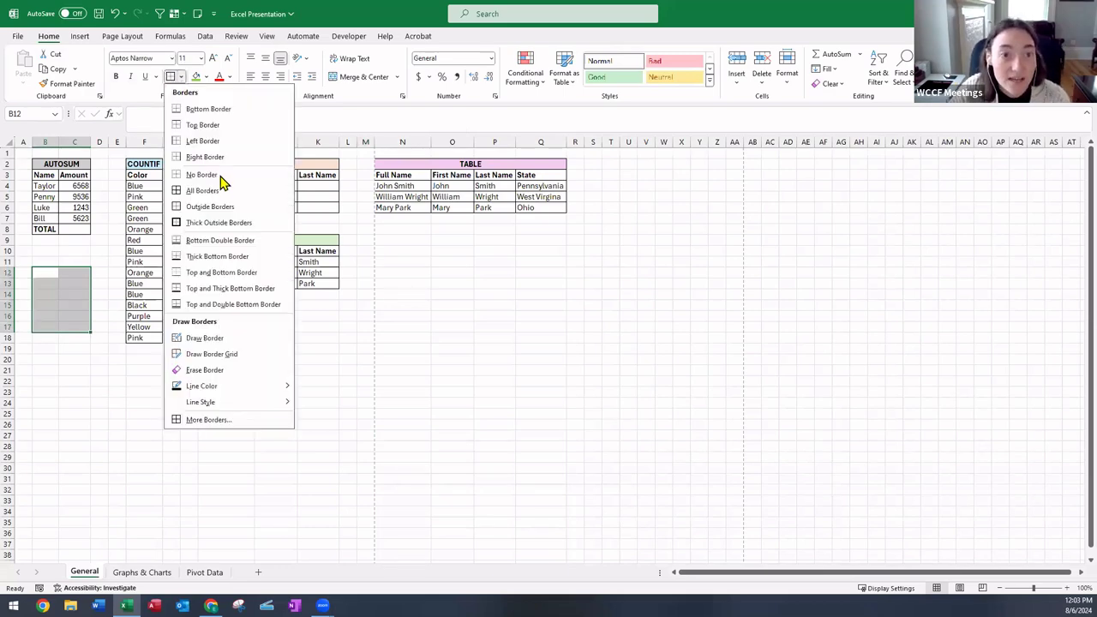
pyautogui.click(181, 77)
pyautogui.click(202, 190)
pyautogui.click(98, 392)
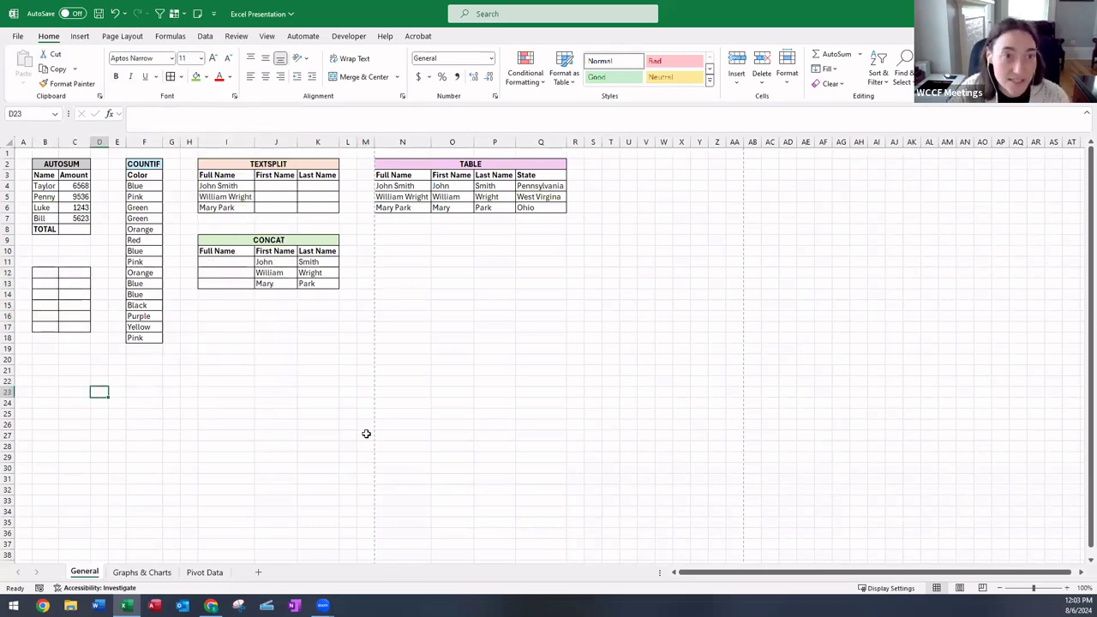
pyautogui.click(115, 14)
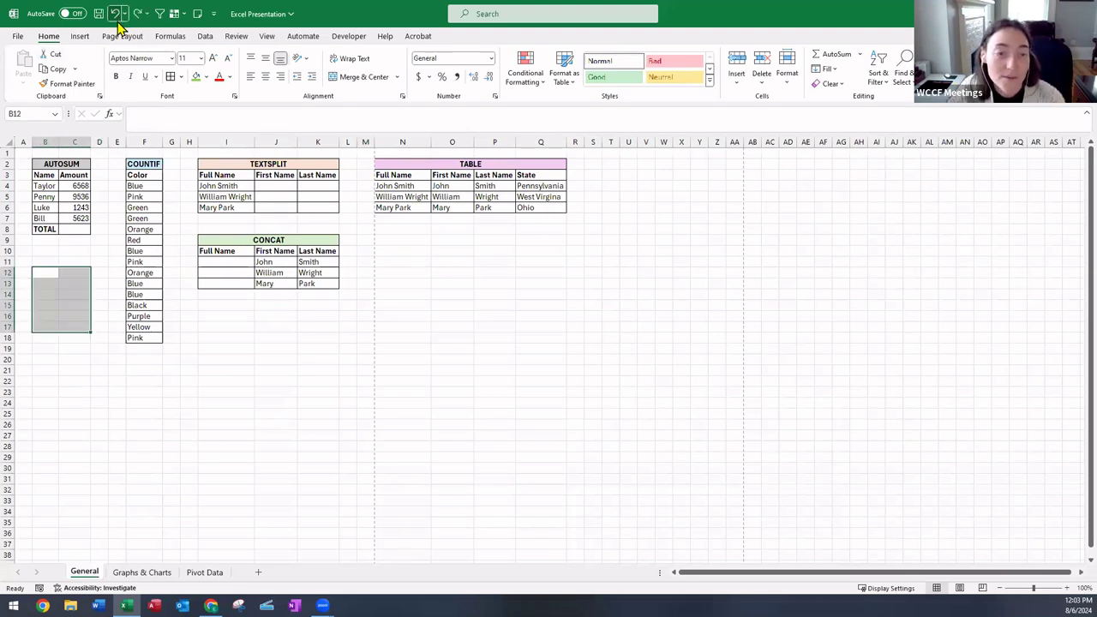
pyautogui.click(272, 369)
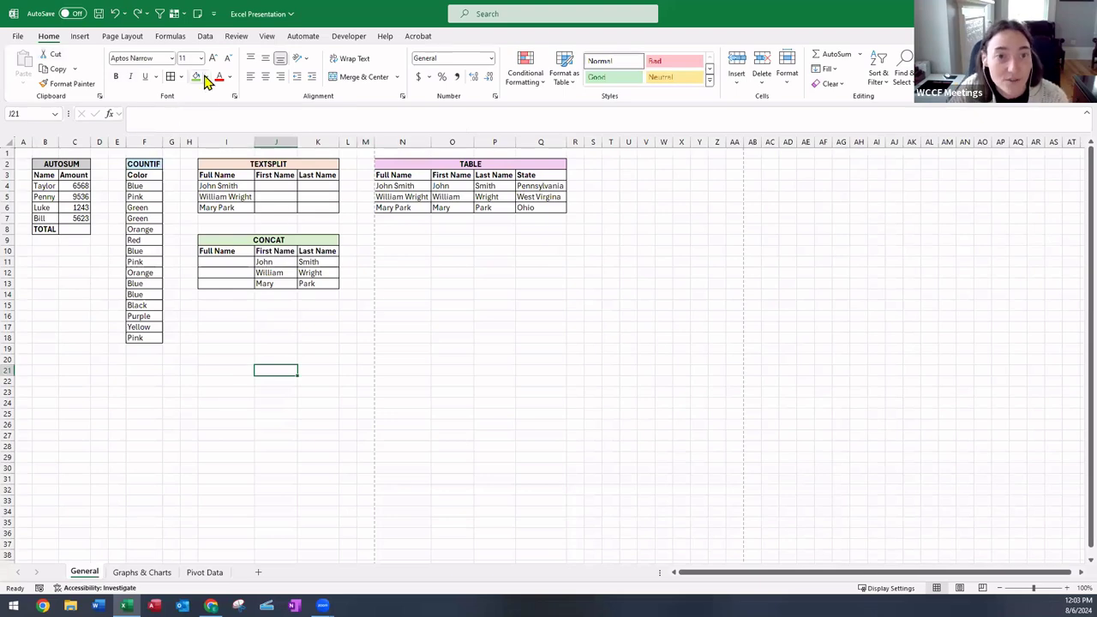
pyautogui.click(206, 78)
pyautogui.click(207, 77)
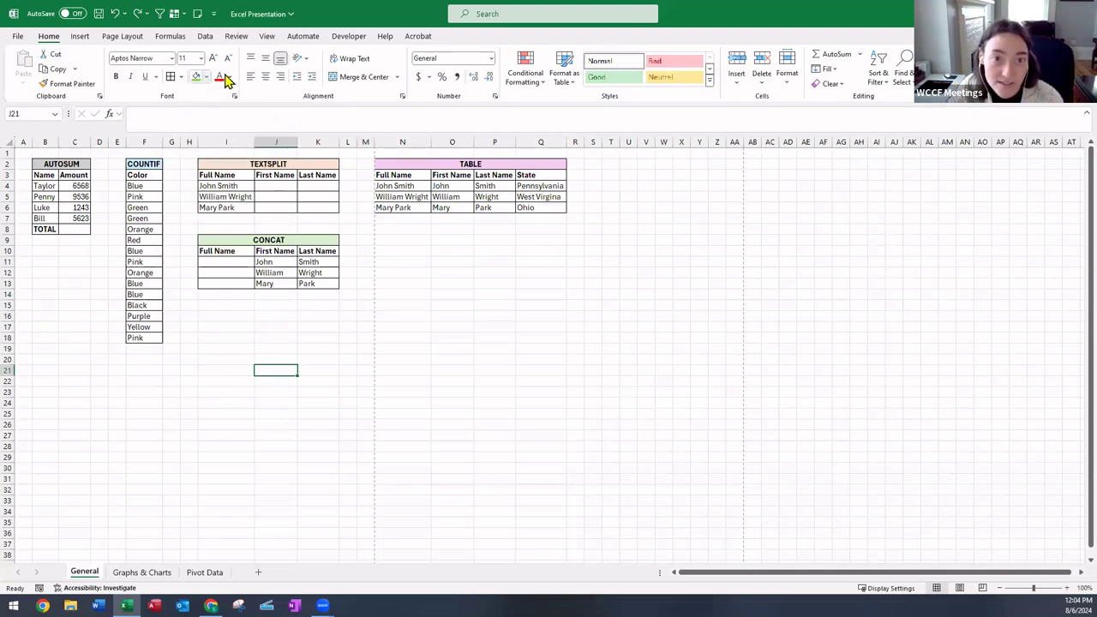
pyautogui.click(229, 77)
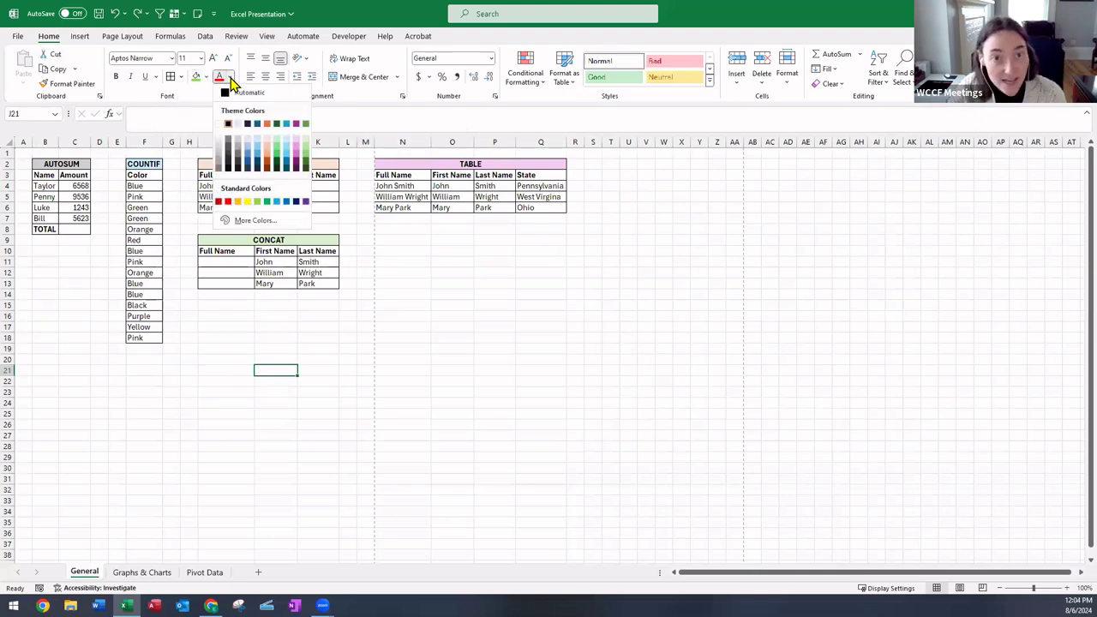
pyautogui.click(230, 77)
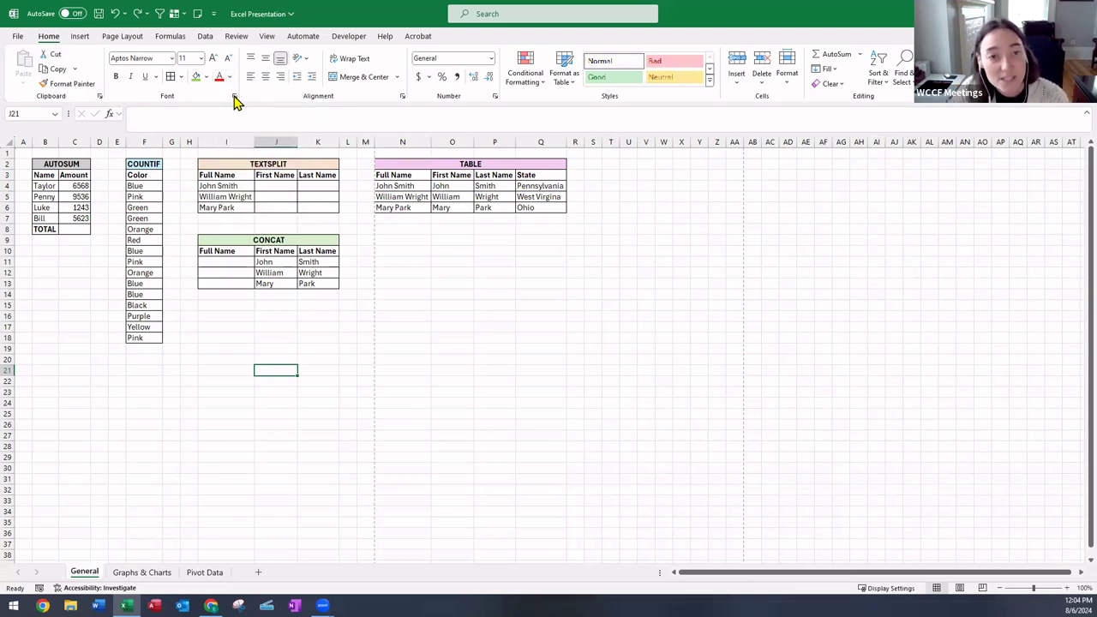
# Review the font options in the Format Cells dialog without changing anything.
pyautogui.click(234, 97)
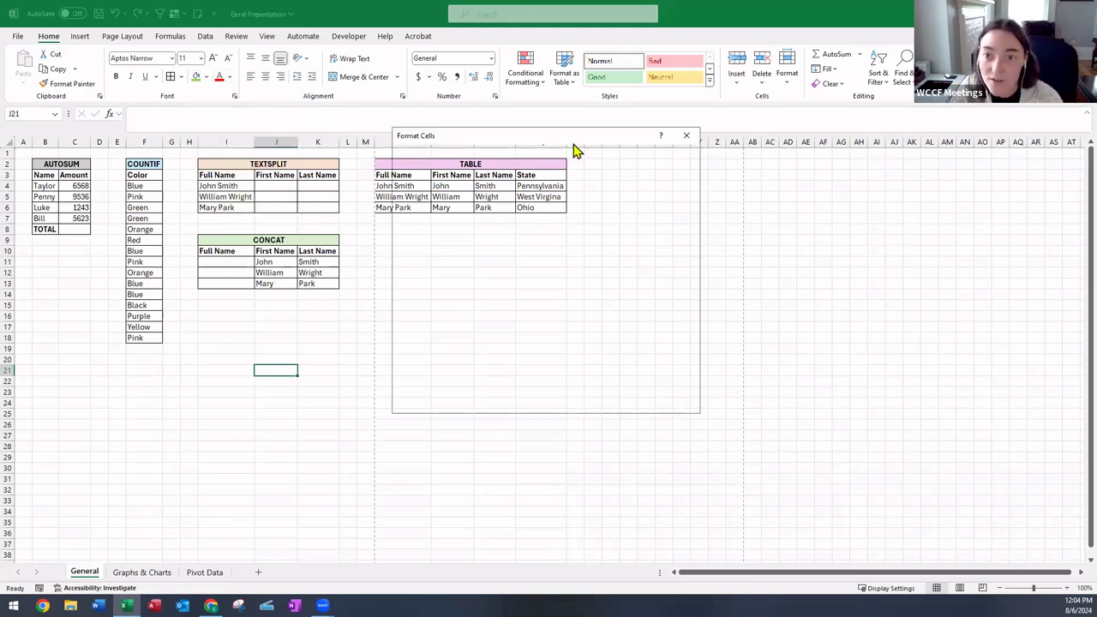
pyautogui.click(666, 148)
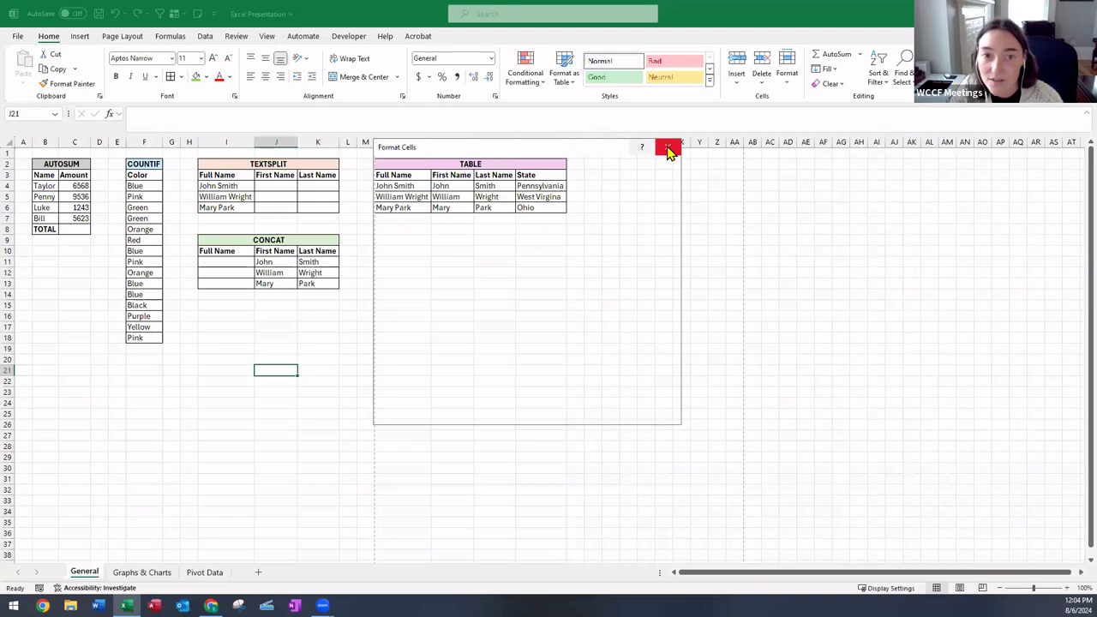
pyautogui.click(234, 97)
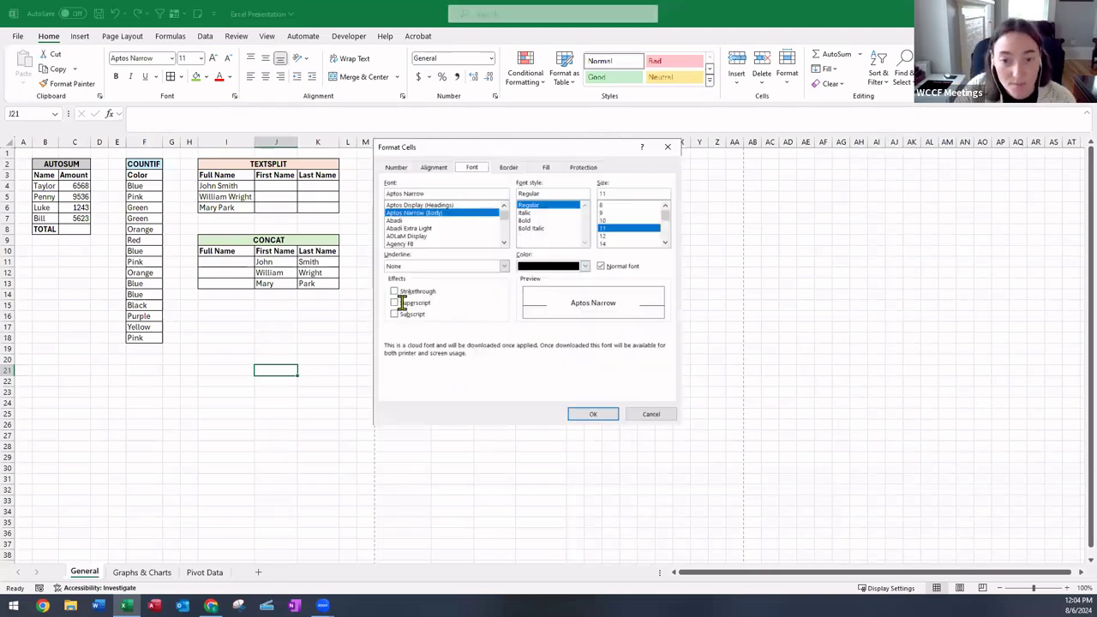
pyautogui.click(670, 149)
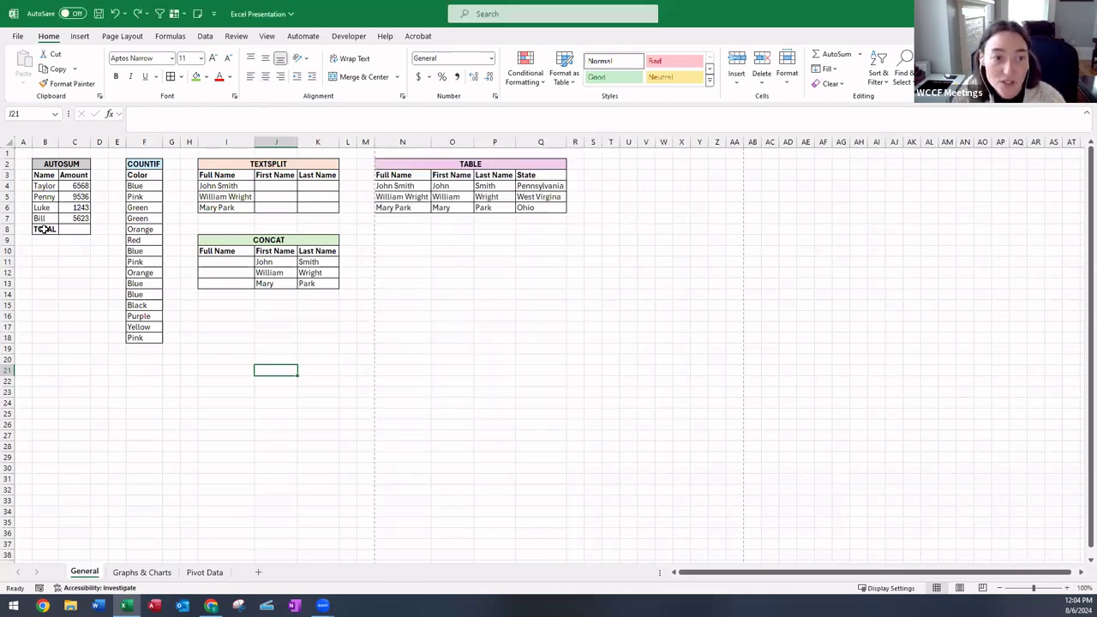
# Try right and centre alignment on the full names in I4:I6 with column I widened, settling on left alignment and autofitting the column.
pyautogui.moveTo(254, 143); pyautogui.dragTo(297, 148)
pyautogui.moveTo(265, 187)
pyautogui.mouseDown()
pyautogui.moveTo(264, 202)
pyautogui.moveTo(243, 208)
pyautogui.moveTo(244, 186)
pyautogui.mouseUp()
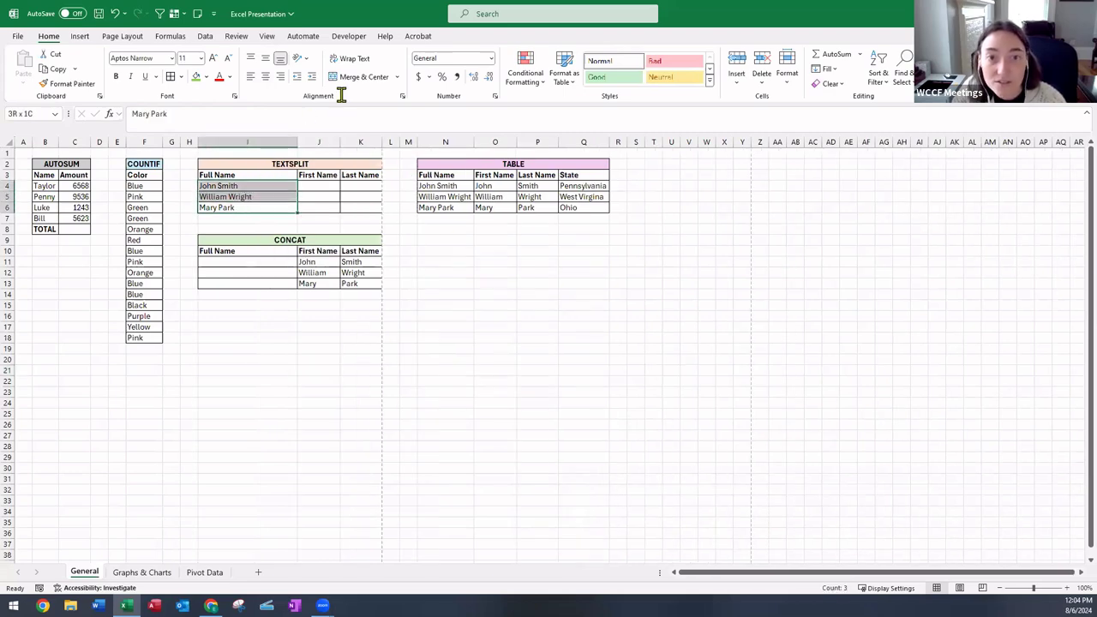
pyautogui.click(280, 76)
pyautogui.click(255, 77)
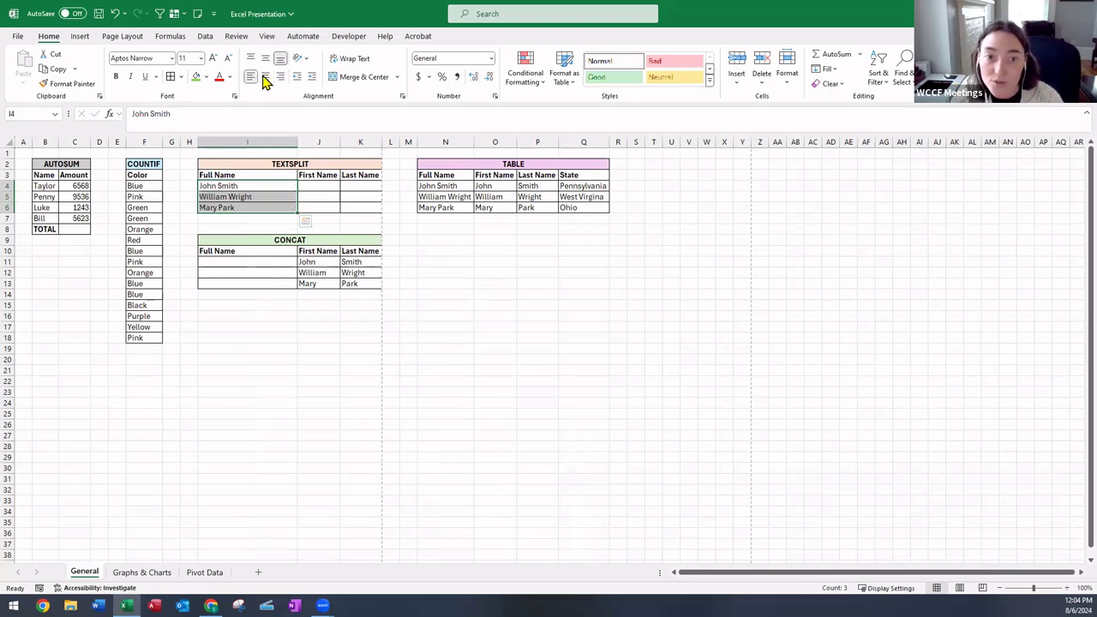
pyautogui.click(266, 77)
pyautogui.click(250, 76)
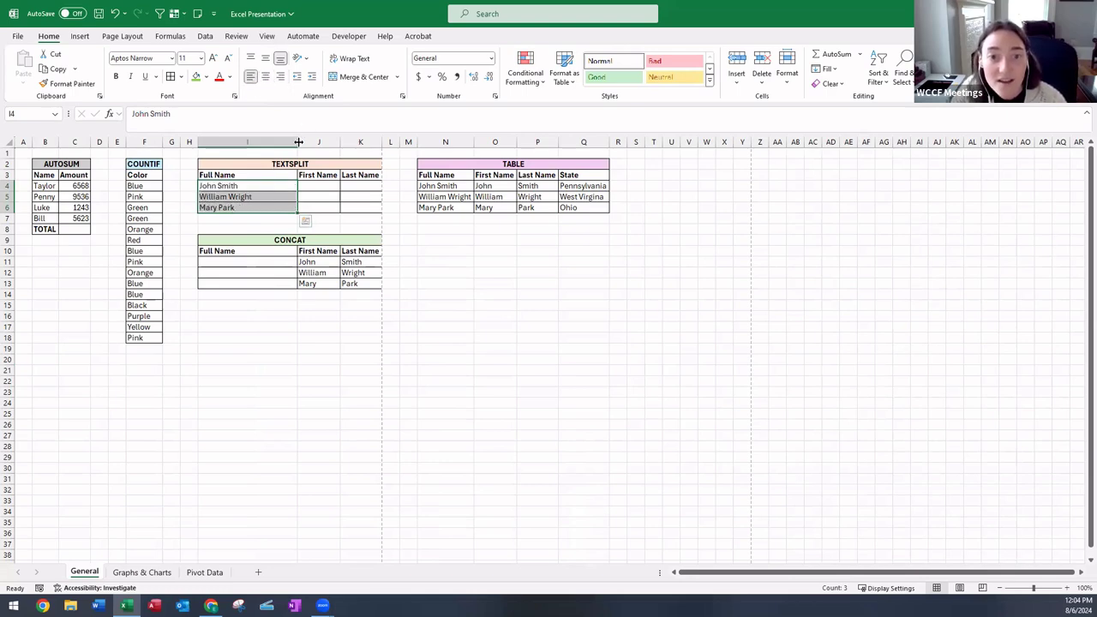
pyautogui.doubleClick(297, 142)
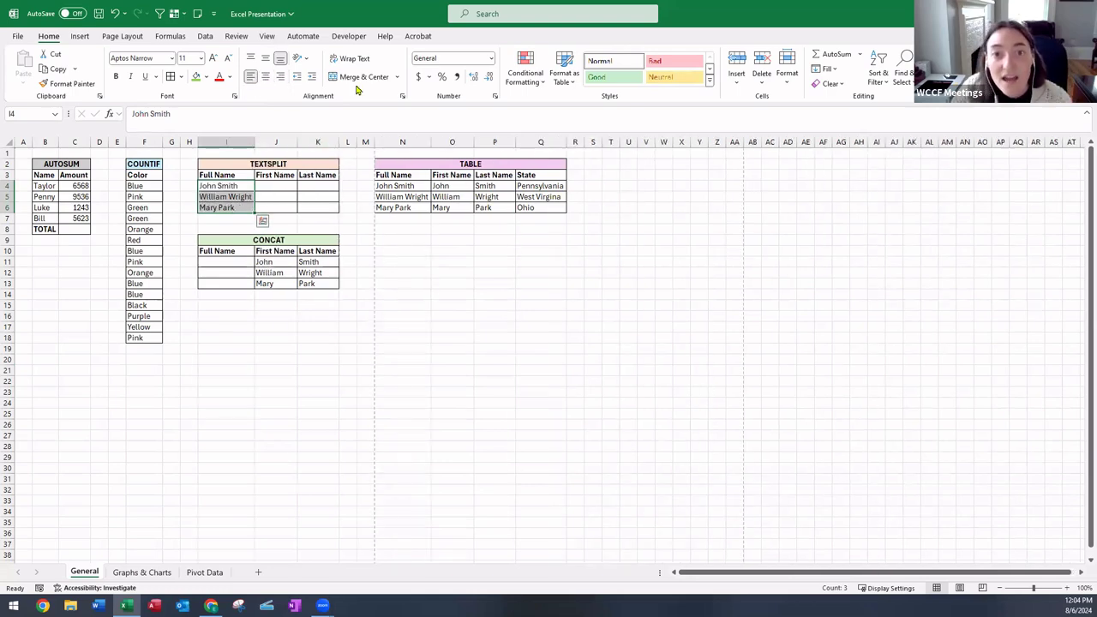
# Review the alignment options in the Format Cells dialog for cell N14 and close it.
pyautogui.click(379, 292)
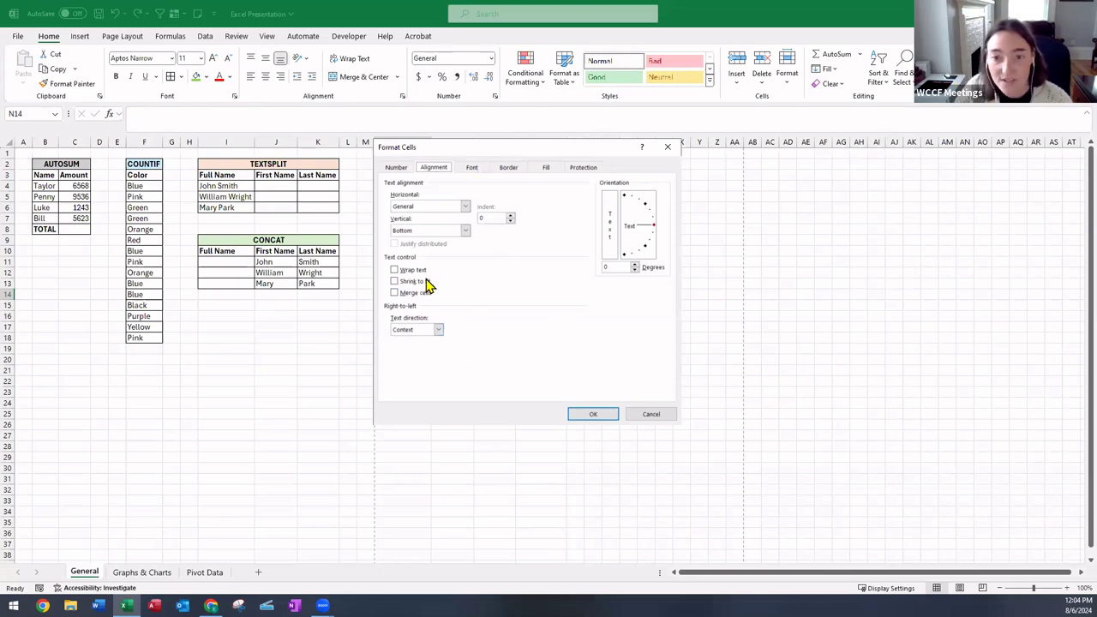
pyautogui.click(668, 151)
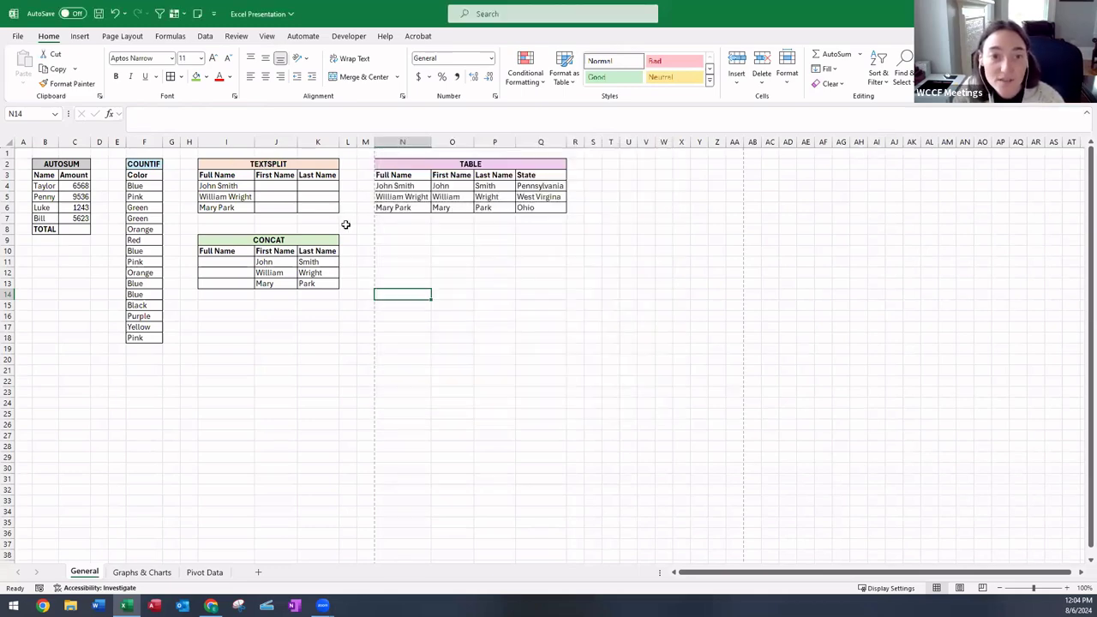
# Unmerge the TEXTSPLIT heading, and merge and centre it again across I2:K2.
pyautogui.click(262, 164)
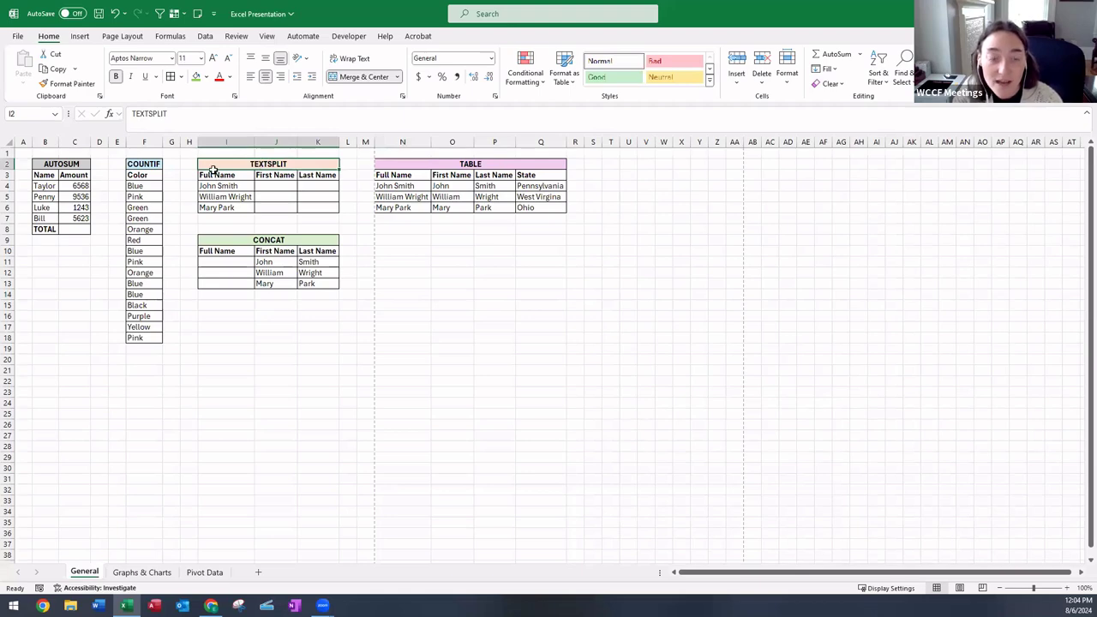
pyautogui.click(360, 77)
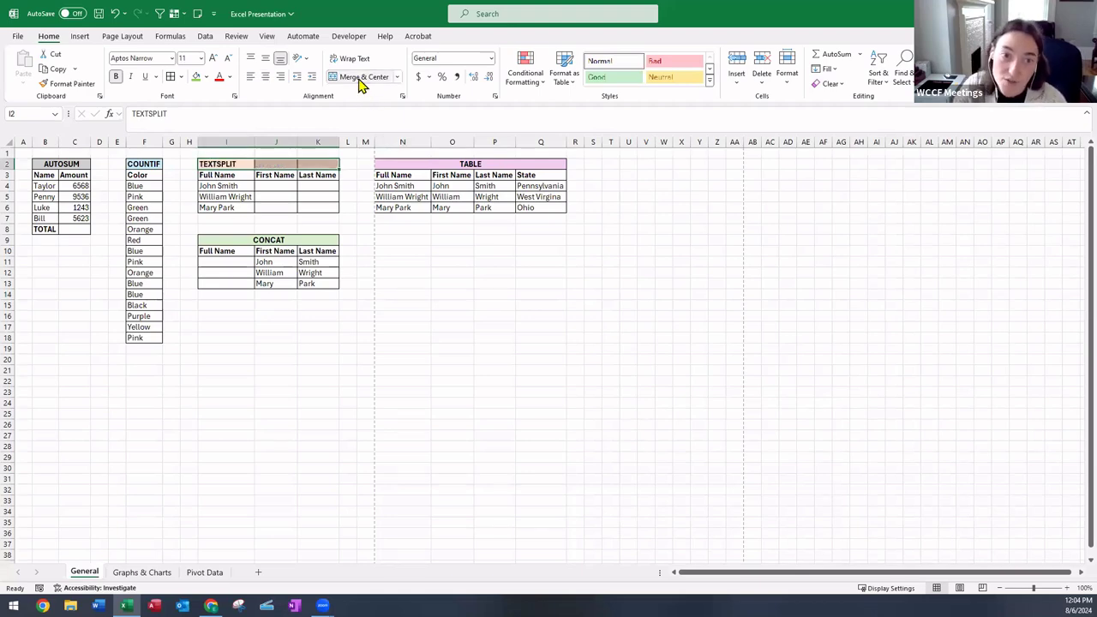
pyautogui.click(360, 77)
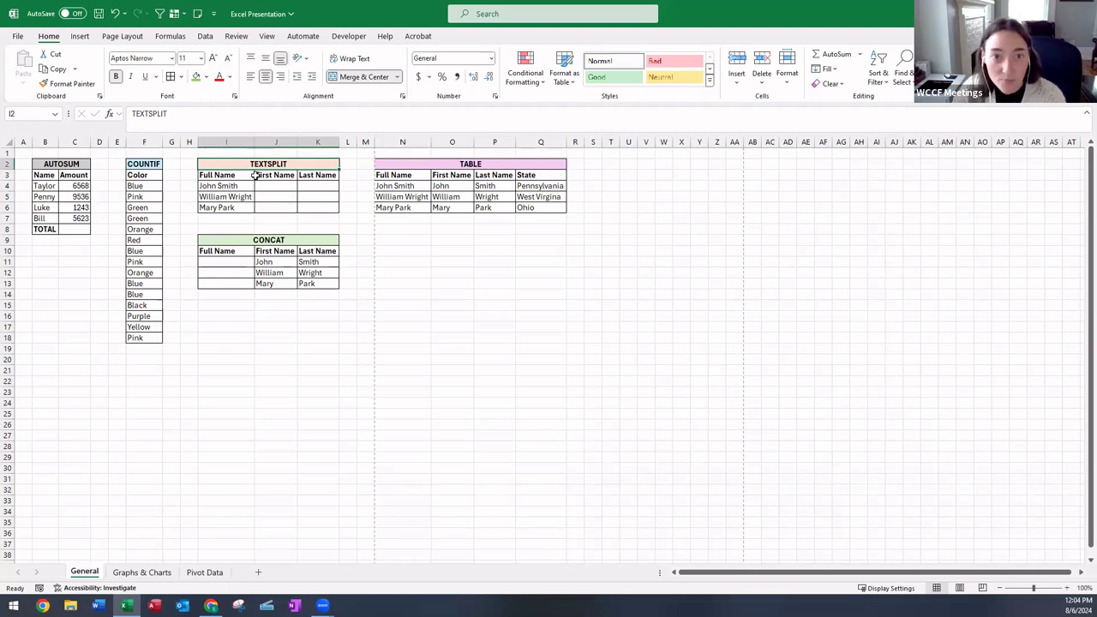
pyautogui.click(320, 220)
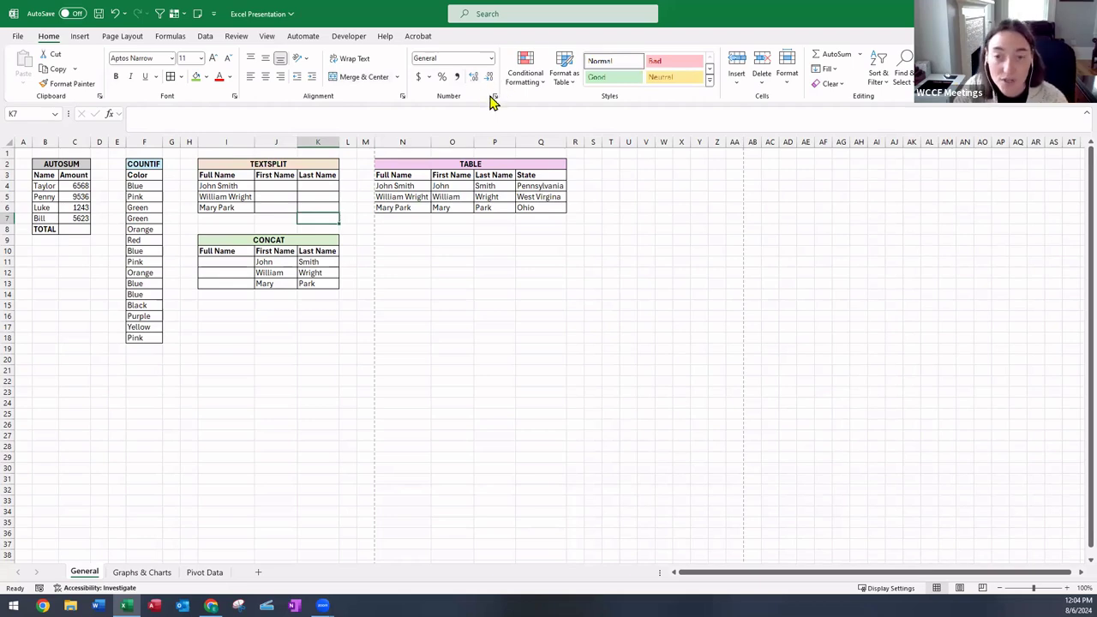
# Try the comma style on the AUTOSUM amounts in C4:C8 and set them to the Currency format.
pyautogui.click(76, 218)
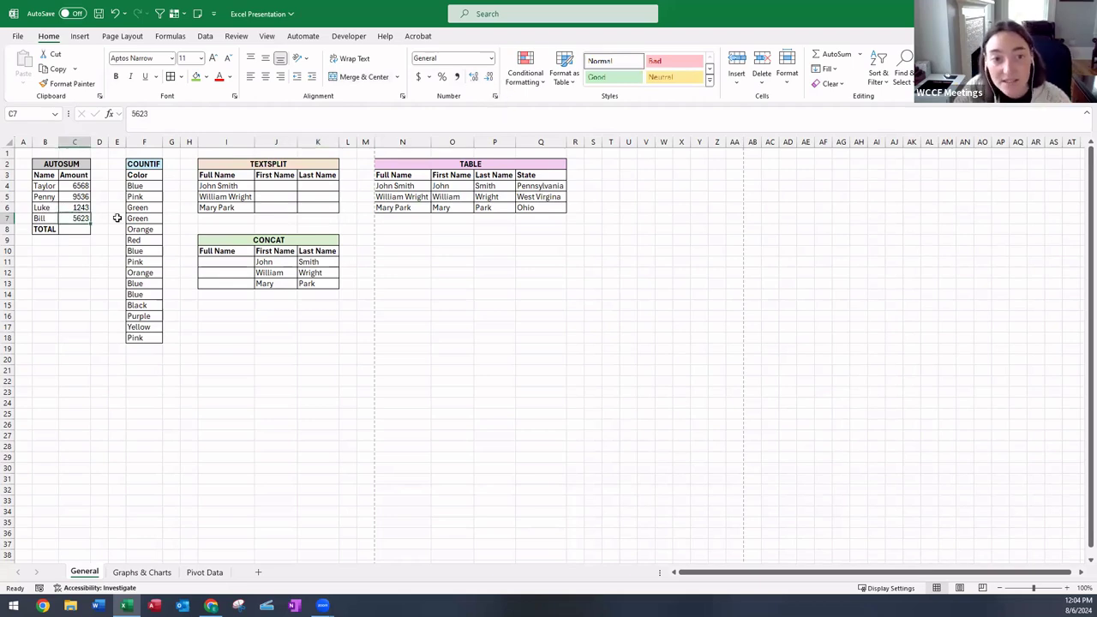
pyautogui.click(101, 292)
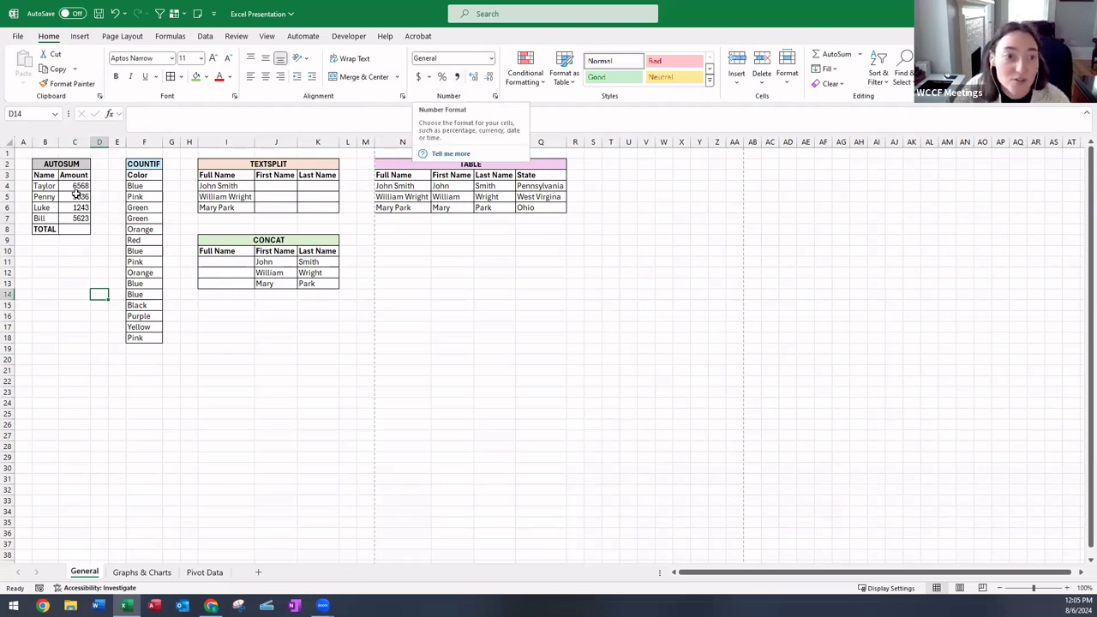
pyautogui.moveTo(77, 183); pyautogui.dragTo(83, 228)
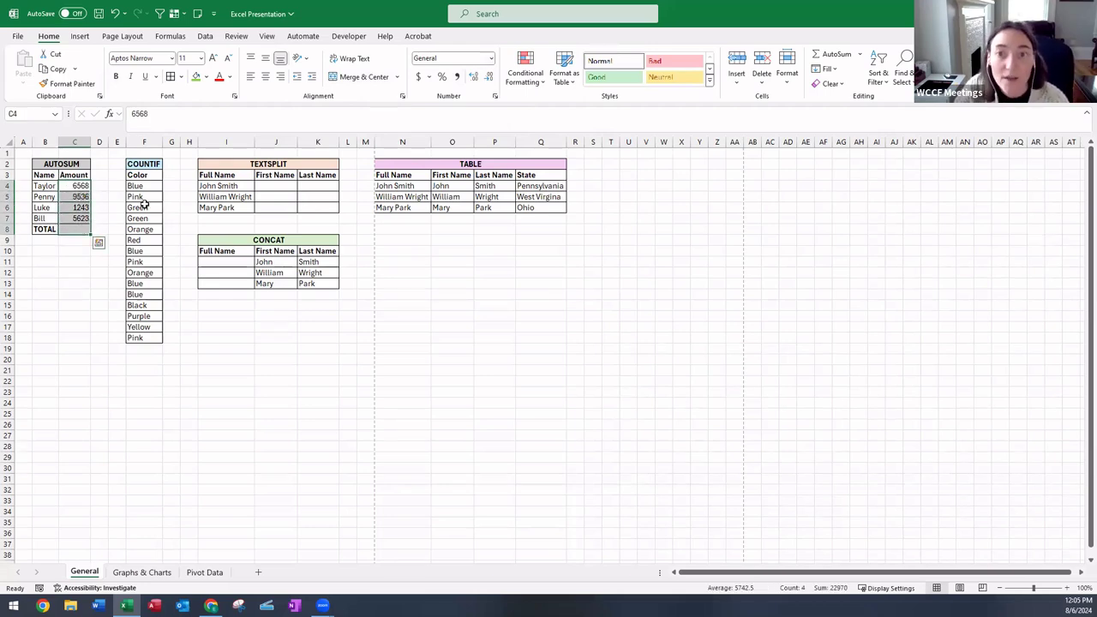
pyautogui.click(459, 77)
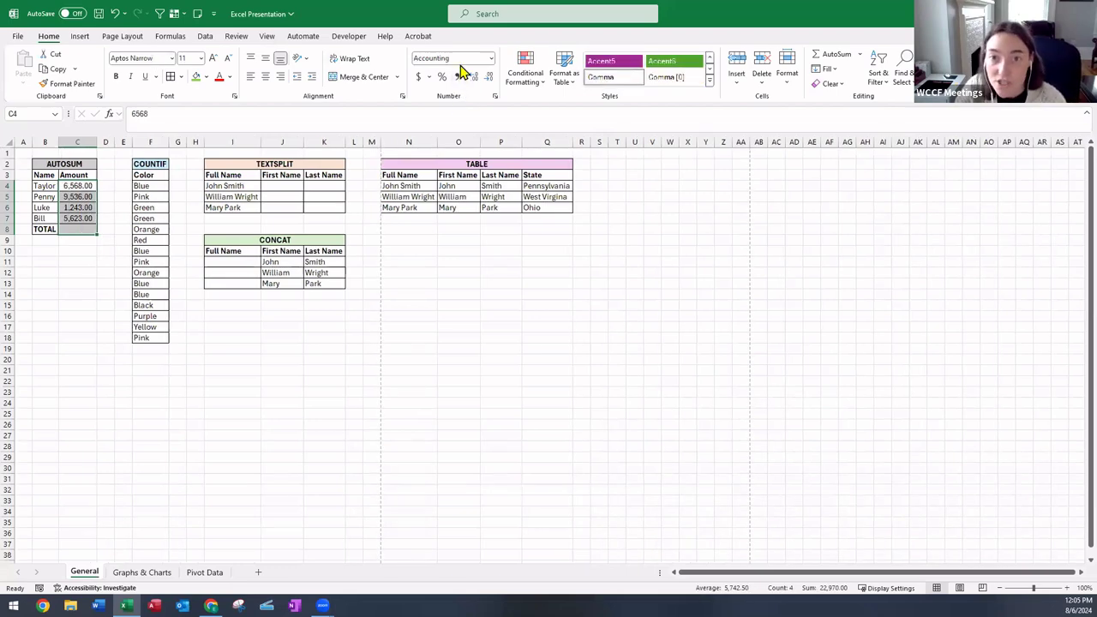
pyautogui.click(491, 58)
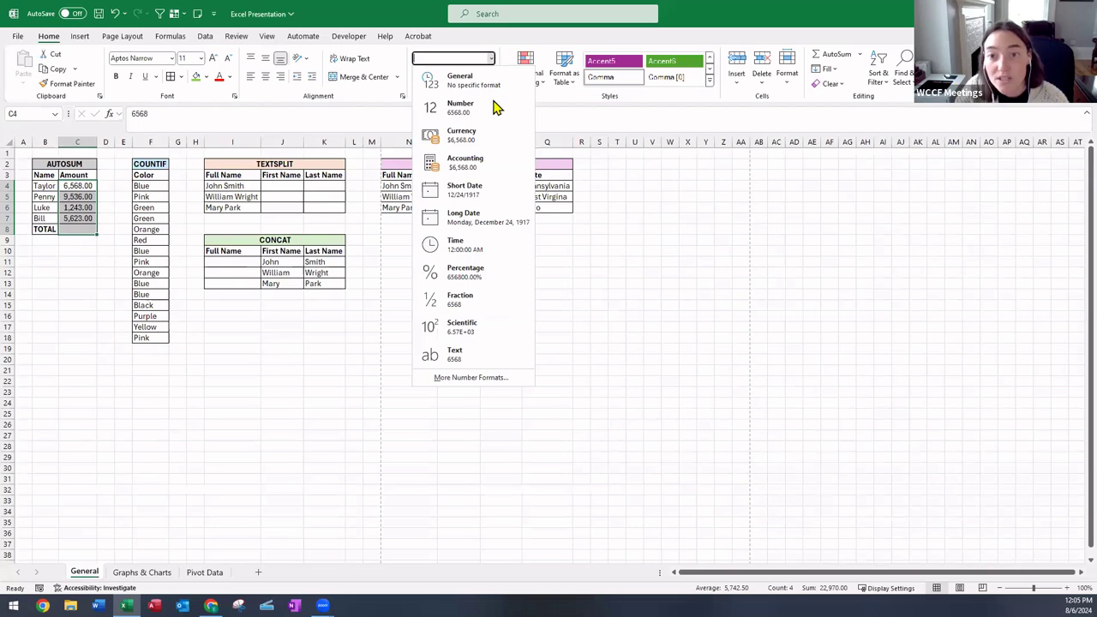
pyautogui.click(480, 144)
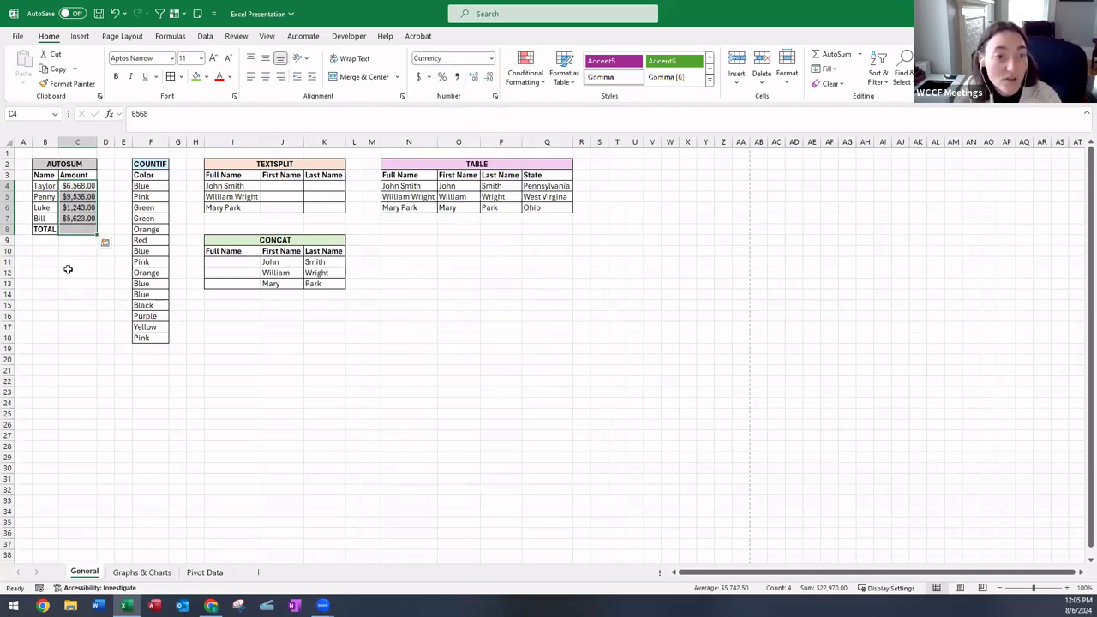
# Reduce the amounts in C4:C8 to zero decimal places and restore them to two.
pyautogui.click(490, 77)
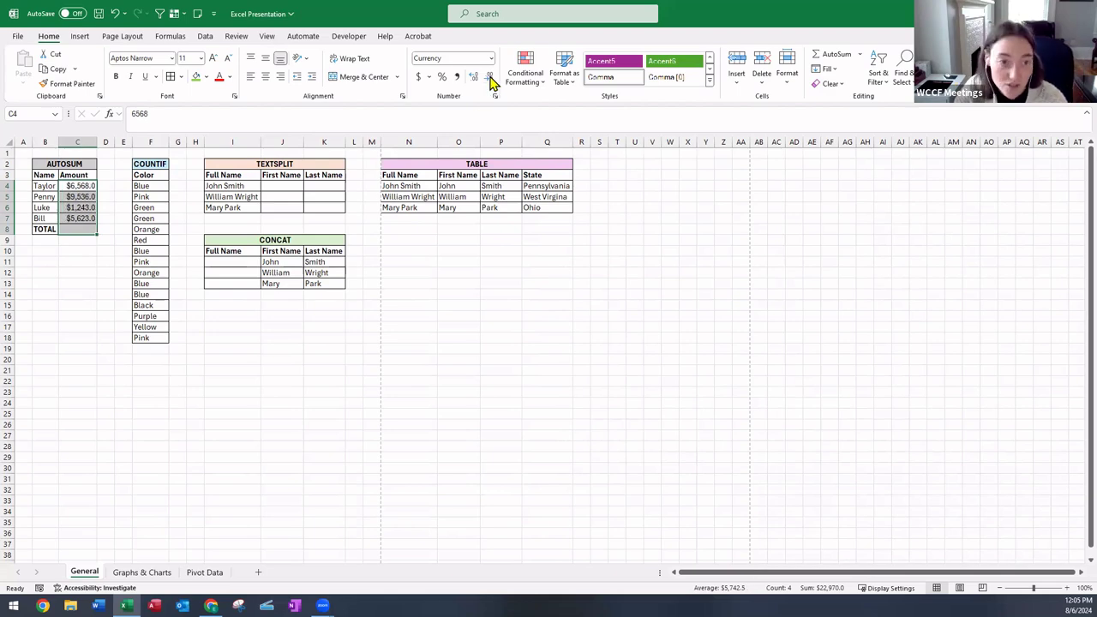
pyautogui.click(489, 77)
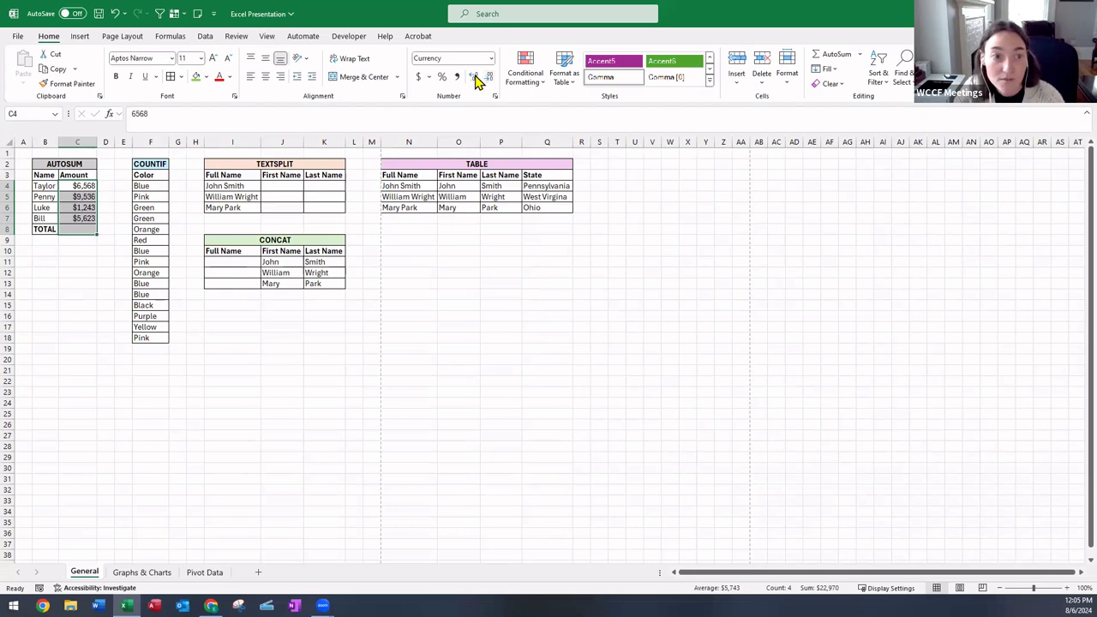
pyautogui.click(474, 78)
pyautogui.click(474, 77)
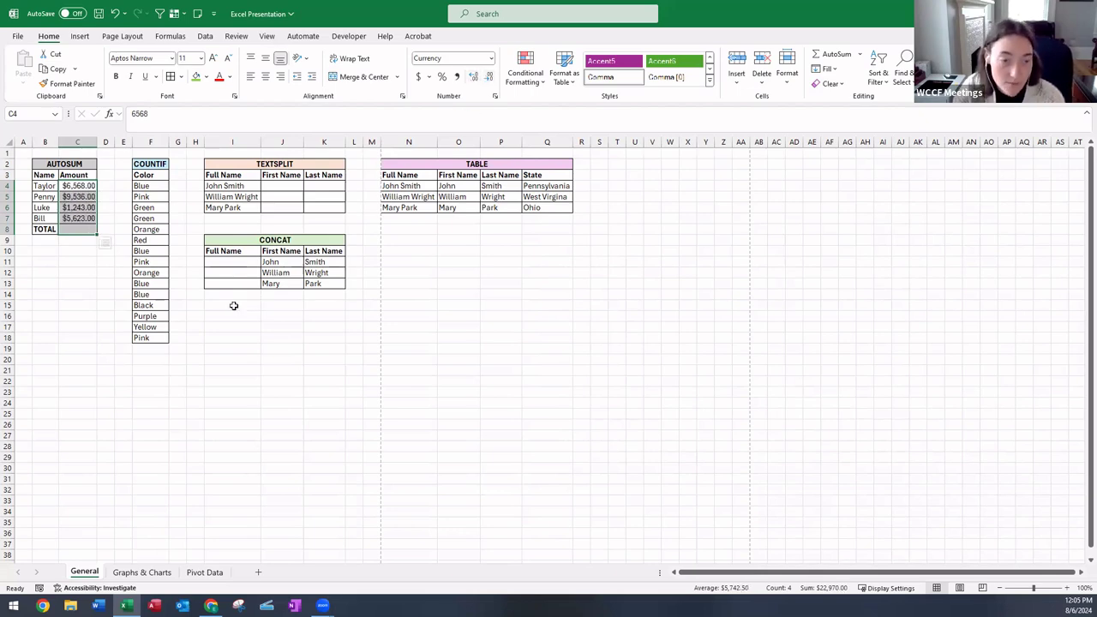
pyautogui.click(88, 273)
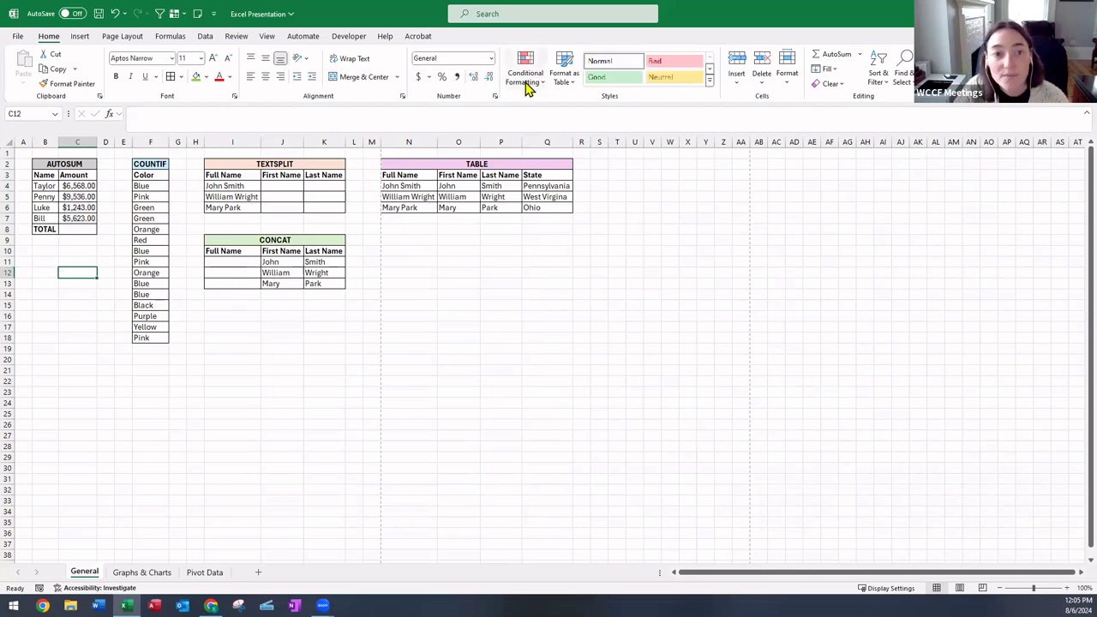
# Highlight the duplicate values in the colour list F4:F18 using Light Red Fill with Dark Red Text.
pyautogui.click(77, 294)
pyautogui.click(78, 316)
pyautogui.click(148, 185)
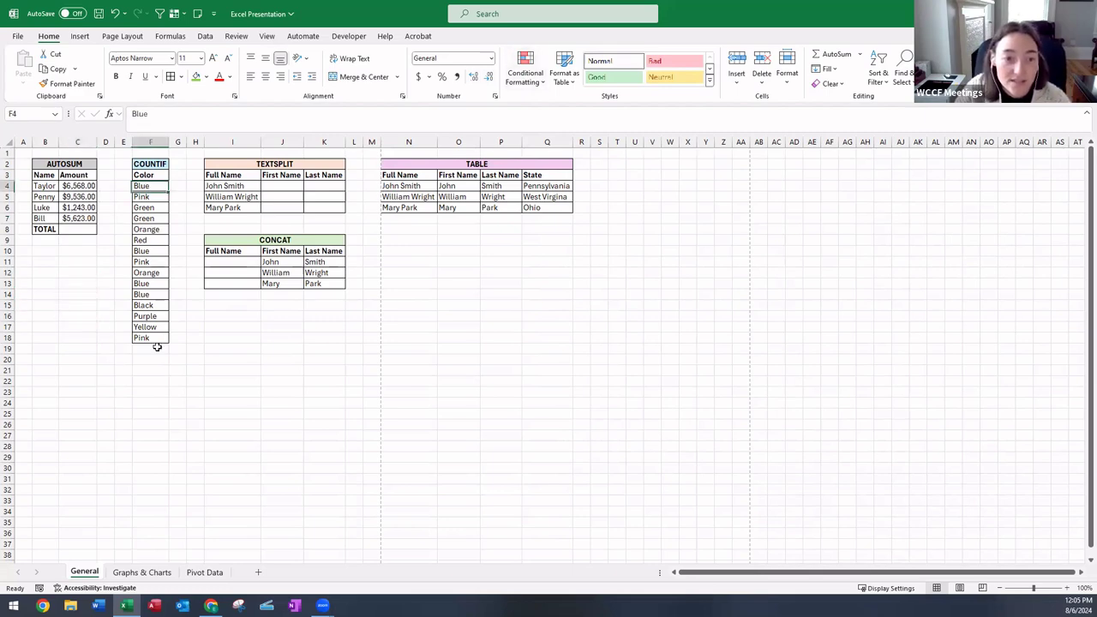
pyautogui.moveTo(156, 347); pyautogui.dragTo(140, 341)
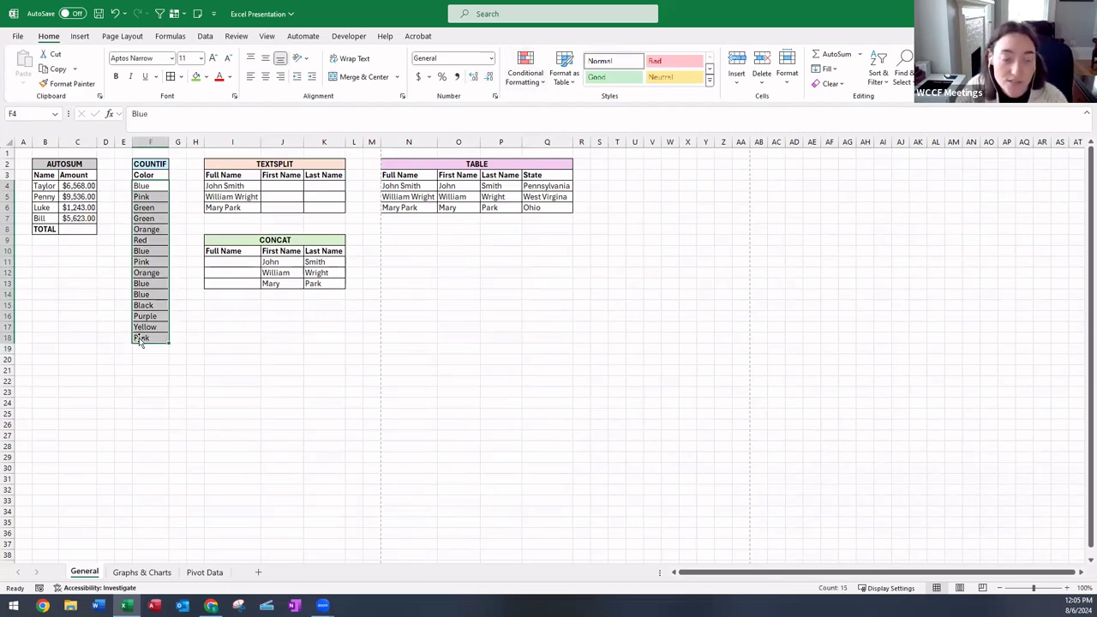
pyautogui.click(530, 82)
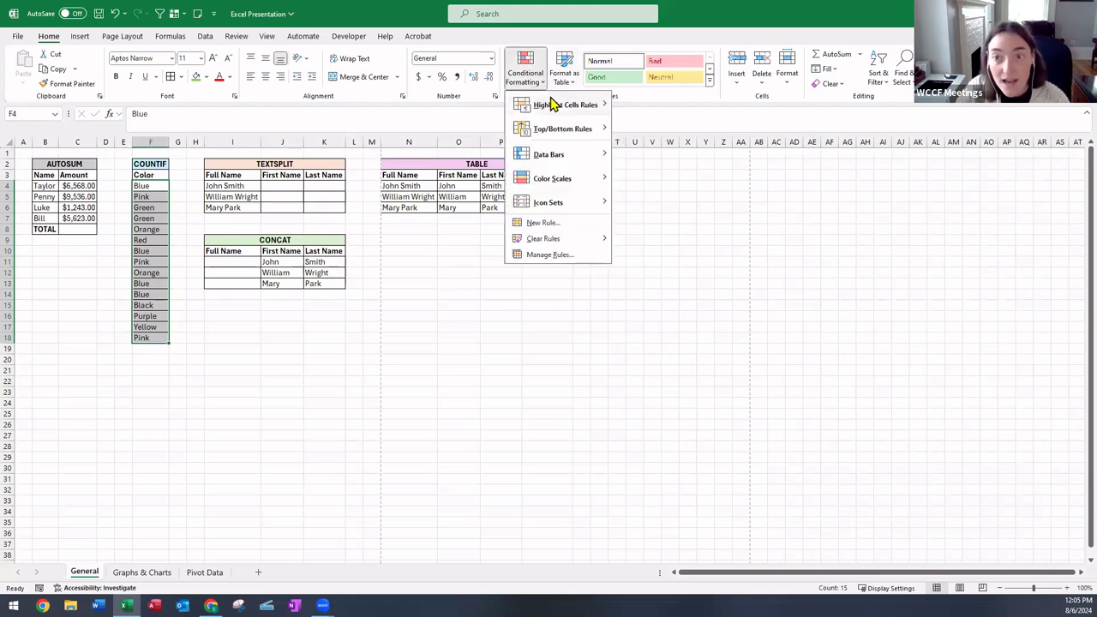
pyautogui.moveTo(555, 106)
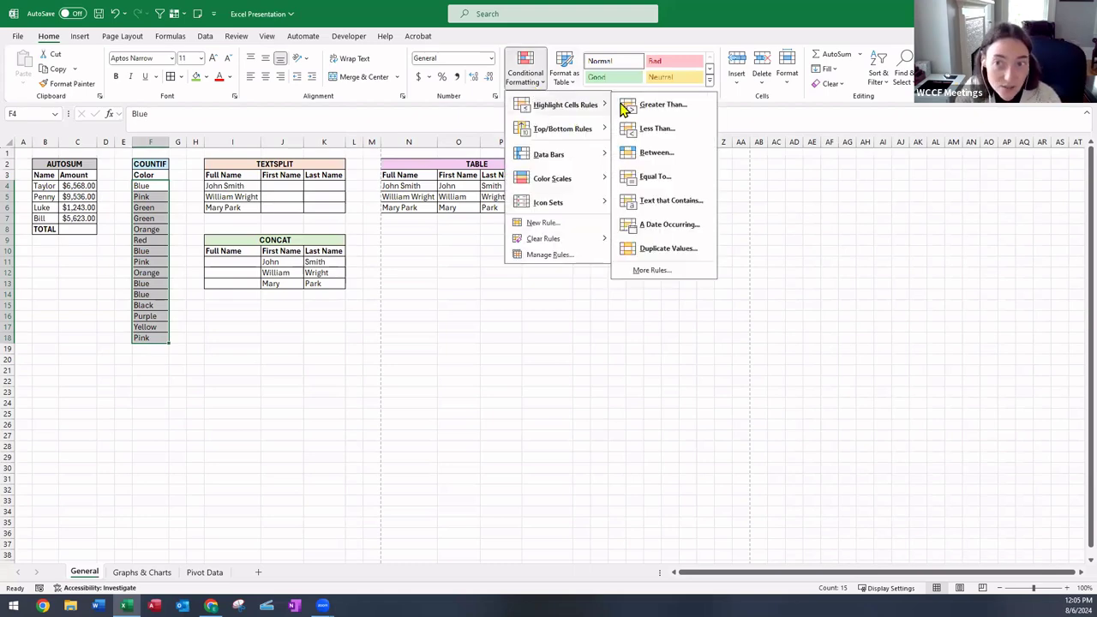
pyautogui.click(665, 251)
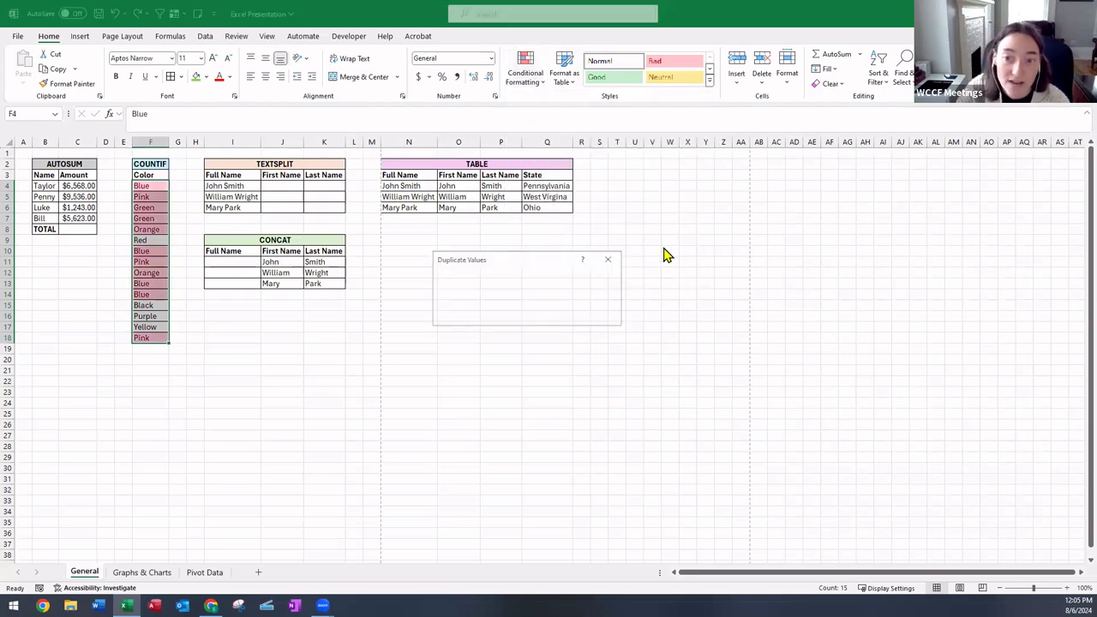
pyautogui.click(471, 295)
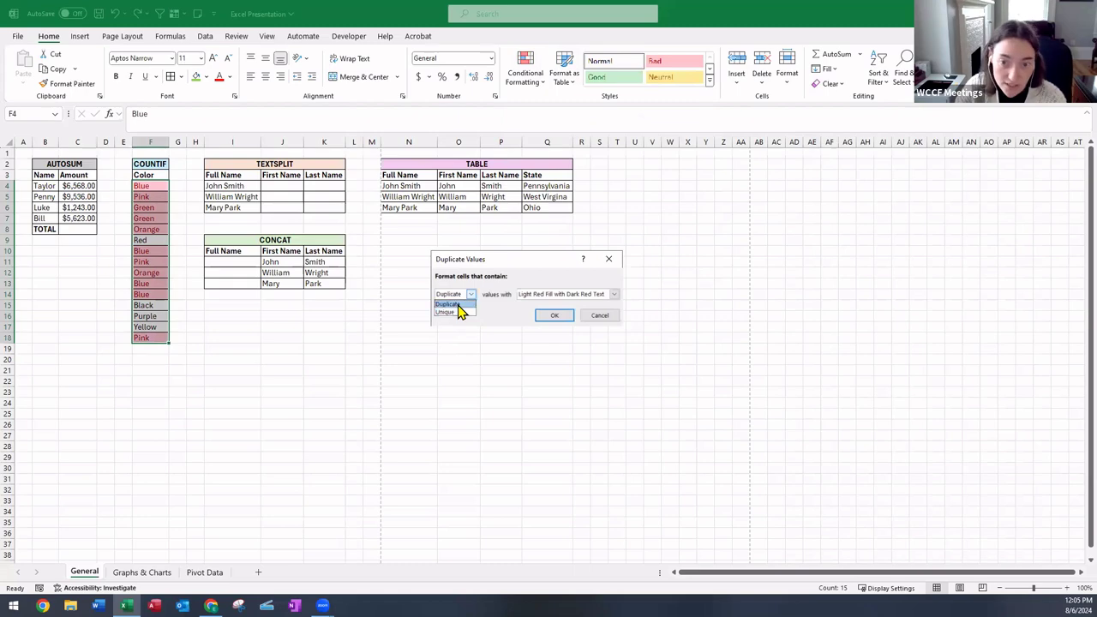
pyautogui.click(458, 305)
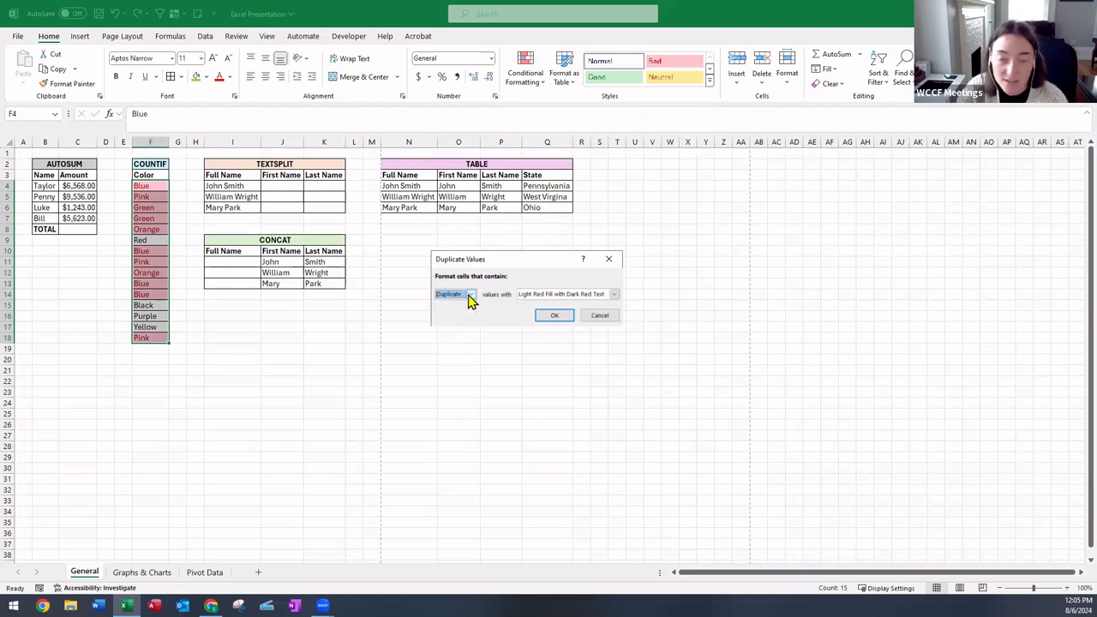
pyautogui.click(553, 318)
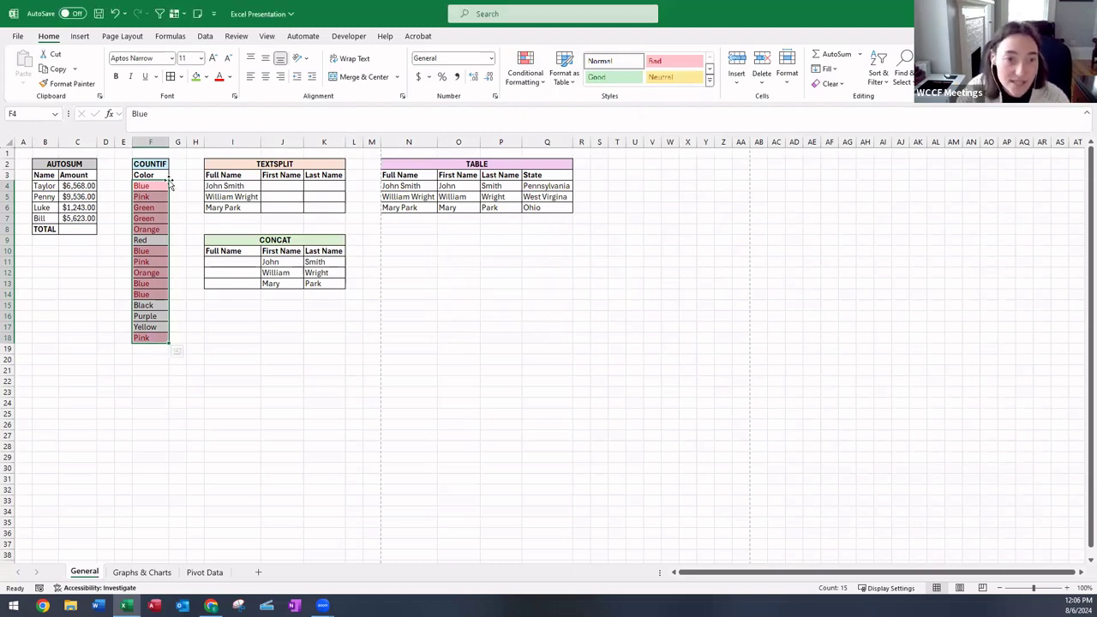
pyautogui.click(177, 207)
pyautogui.moveTo(153, 185); pyautogui.dragTo(157, 337)
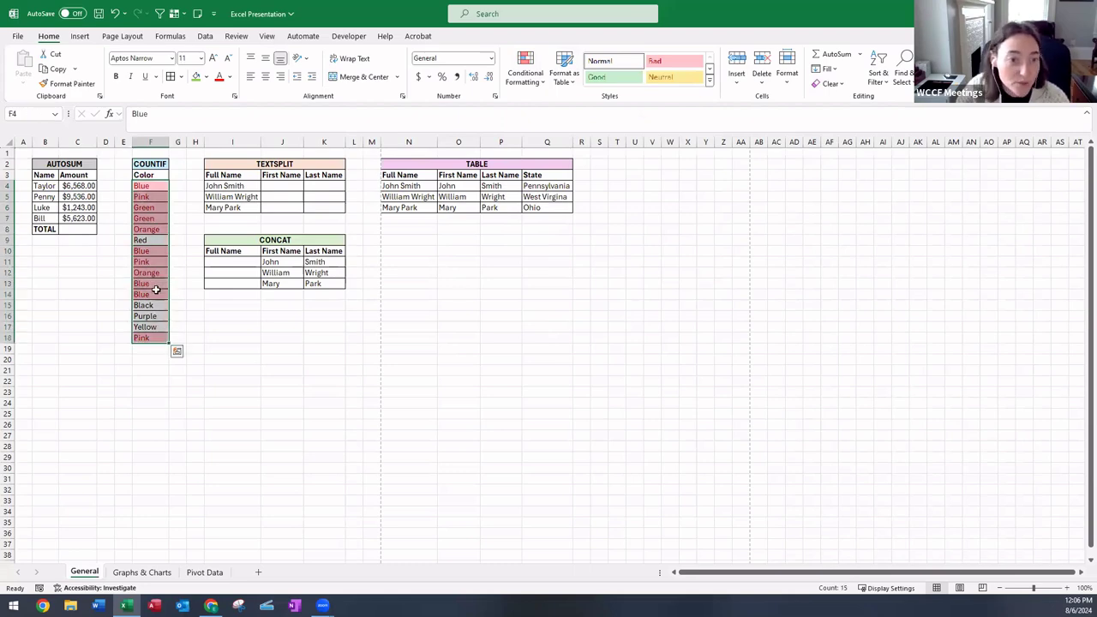
pyautogui.click(188, 222)
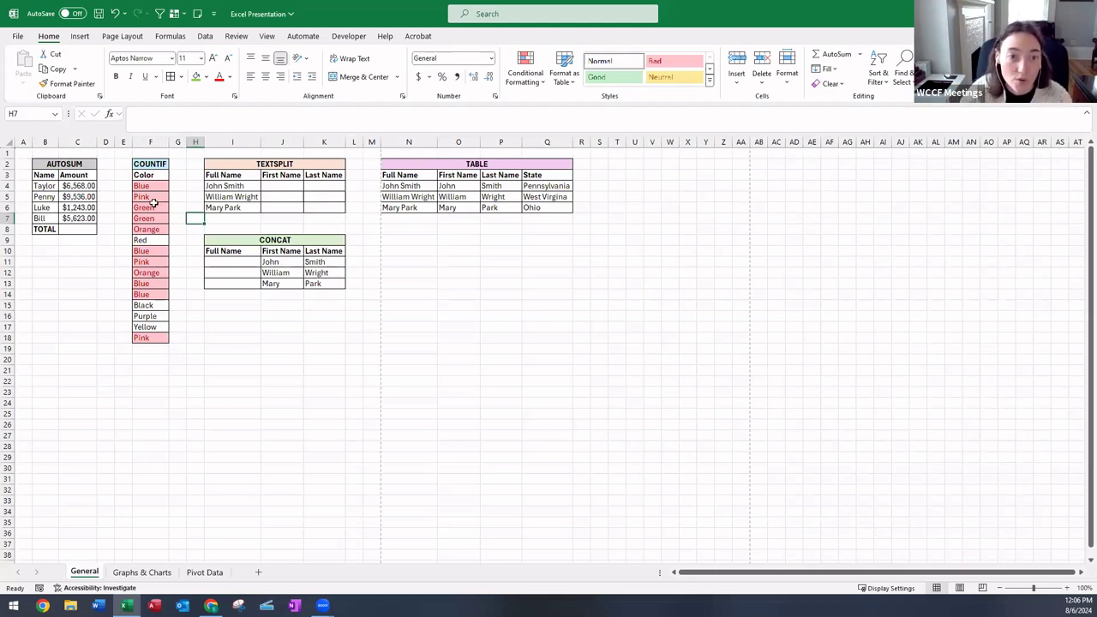
# Add a filter to the Color list in F3:F18 and show only the cells with the light red fill.
pyautogui.moveTo(160, 174); pyautogui.dragTo(163, 337)
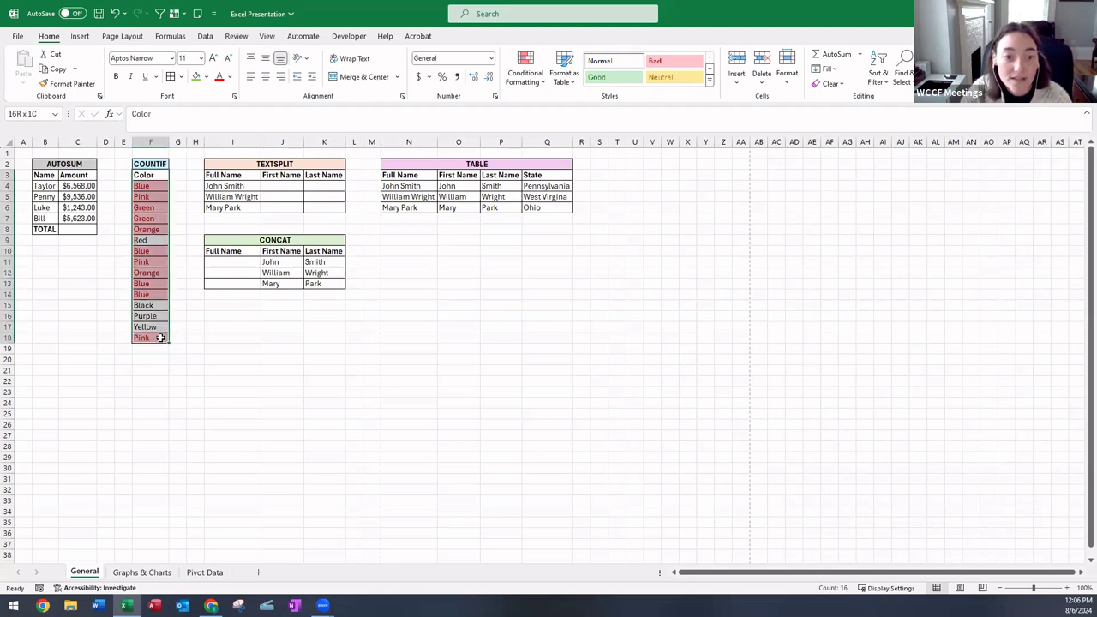
pyautogui.click(880, 73)
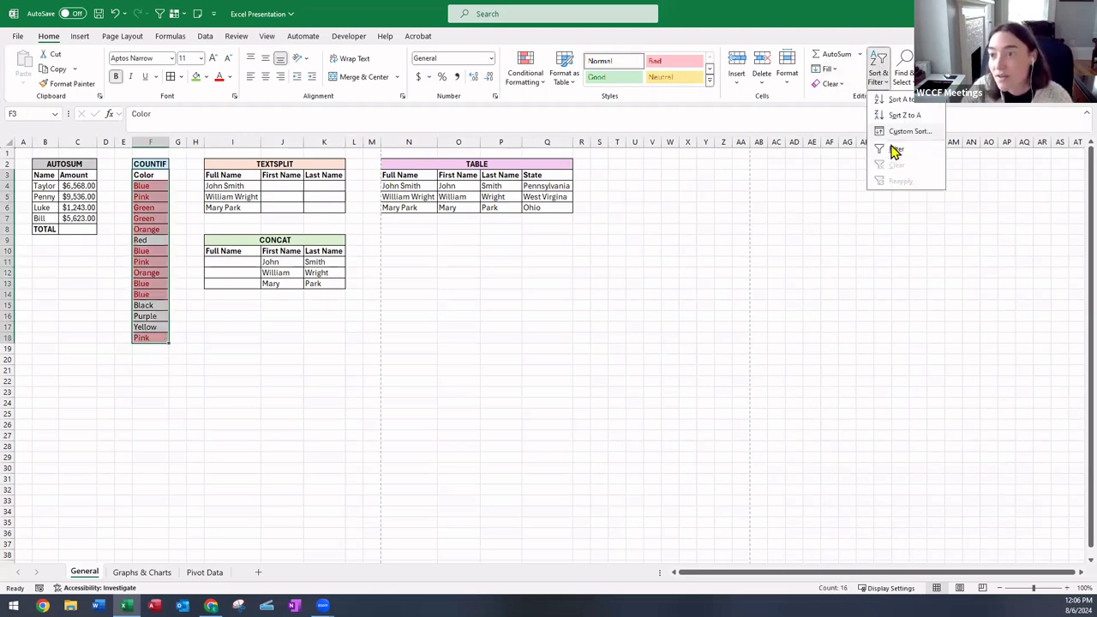
pyautogui.click(891, 148)
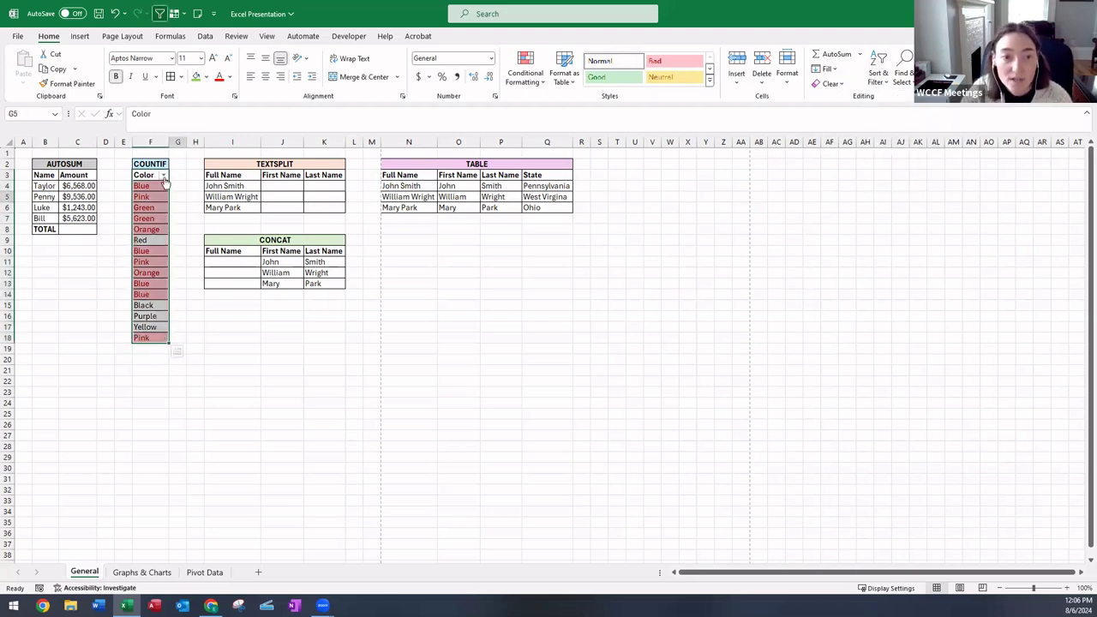
pyautogui.click(182, 201)
pyautogui.click(163, 175)
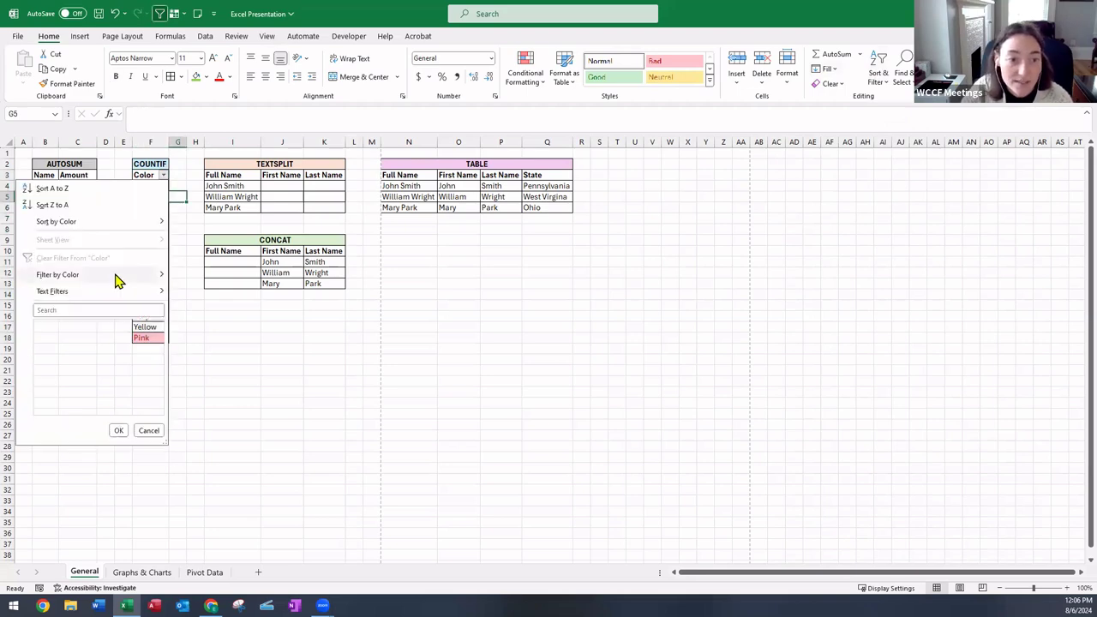
pyautogui.moveTo(120, 275)
pyautogui.click(222, 292)
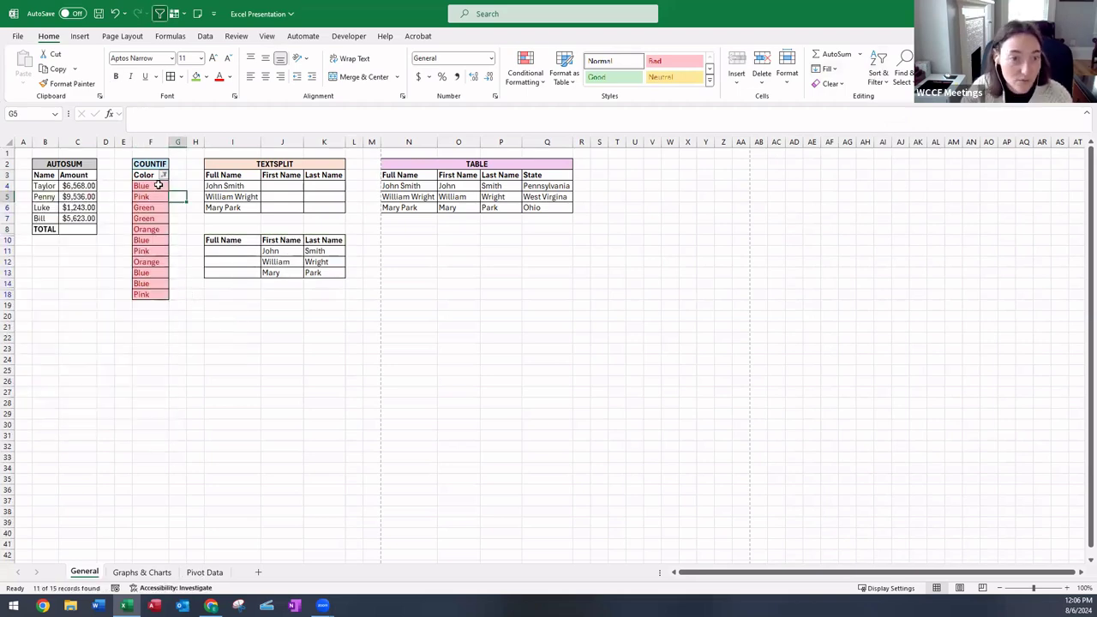
pyautogui.click(232, 327)
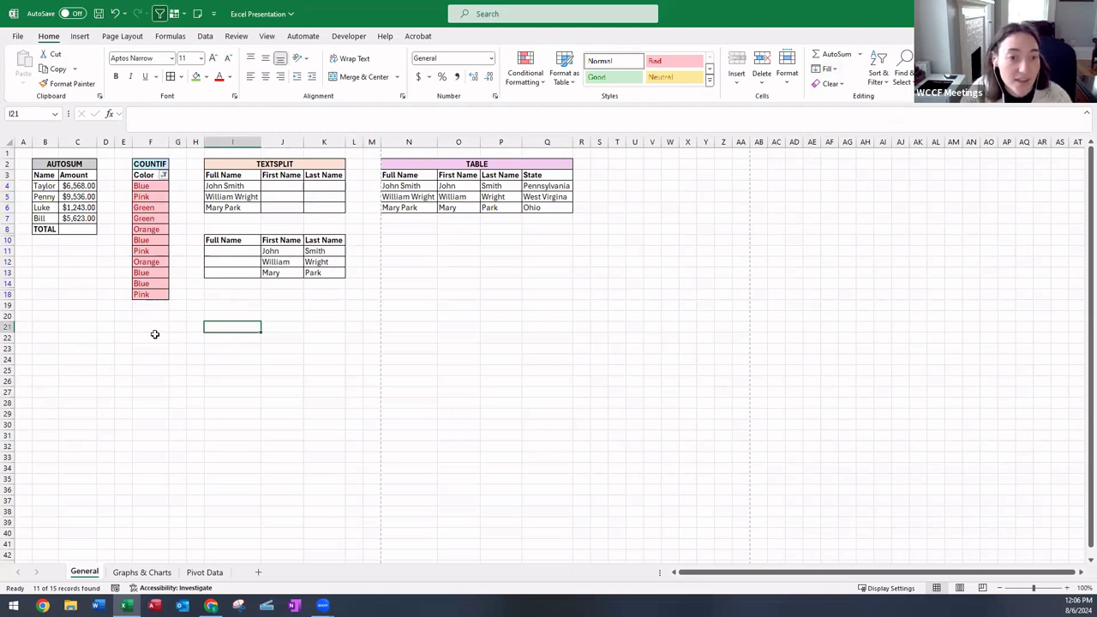
# Undo the colour filtering and the filter added to the Color list.
pyautogui.click(116, 14)
pyautogui.click(115, 15)
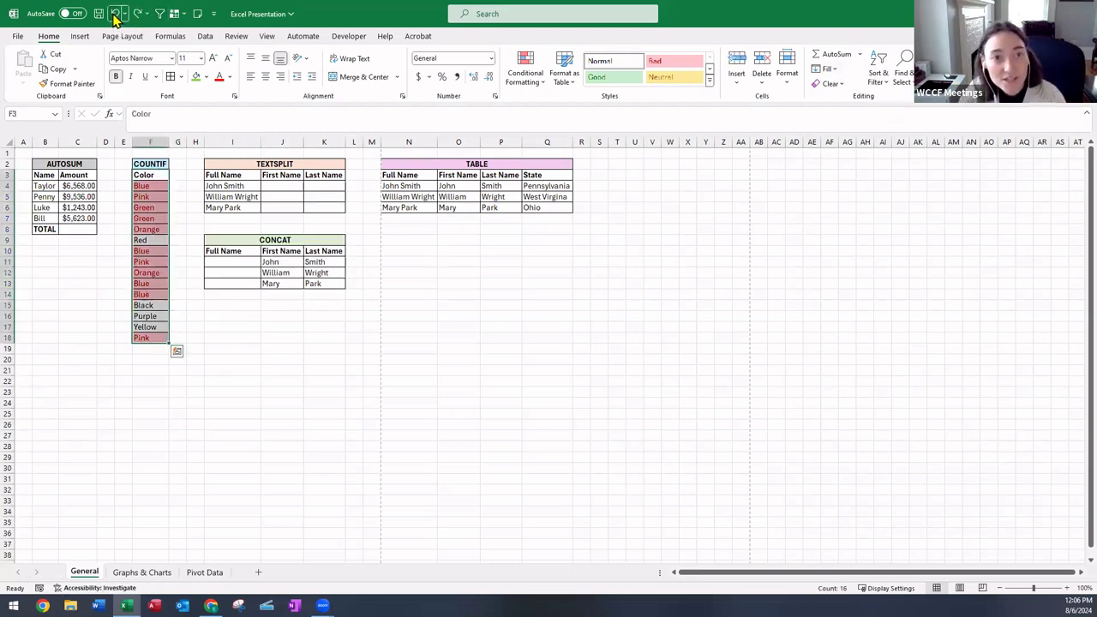
pyautogui.hotkey('ctrl', 'z')
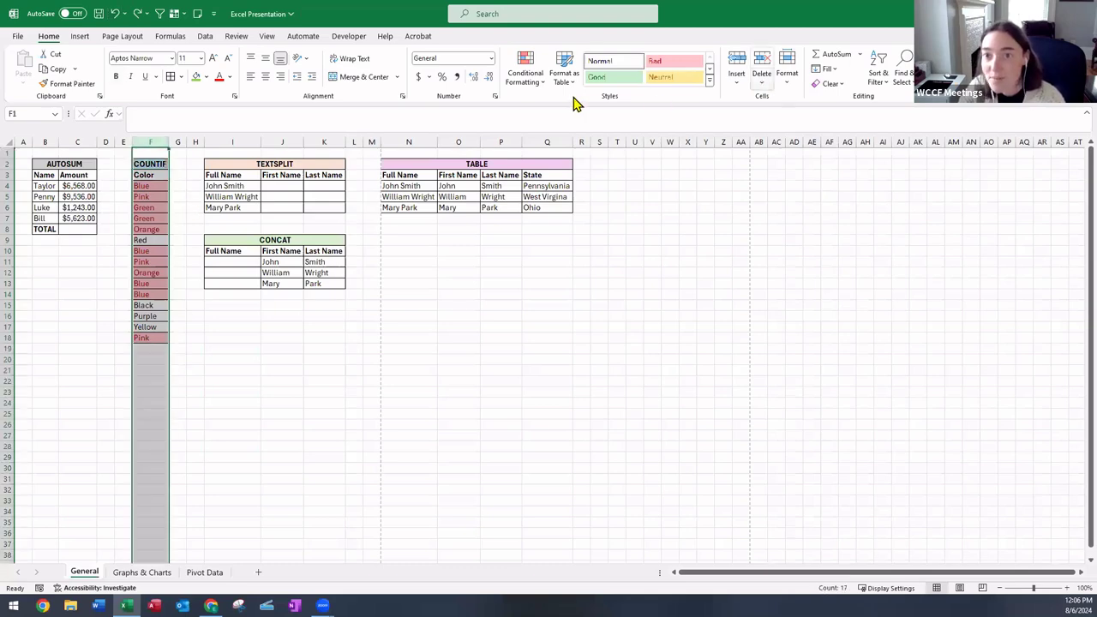
# Clear the conditional formatting rules from column F.
pyautogui.click(527, 77)
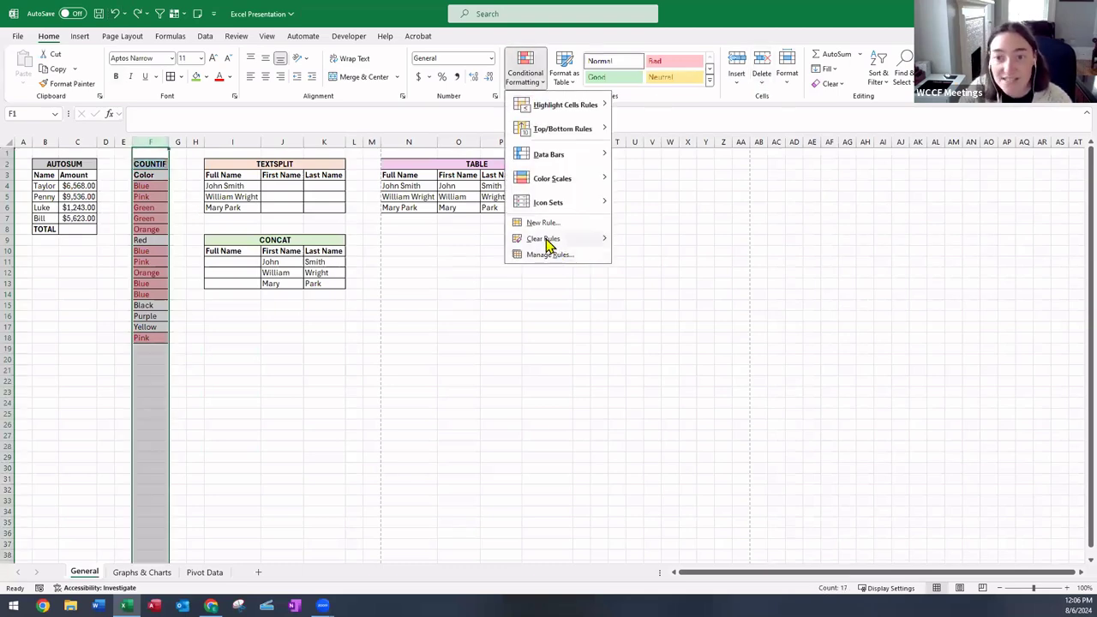
pyautogui.moveTo(549, 243)
pyautogui.click(720, 240)
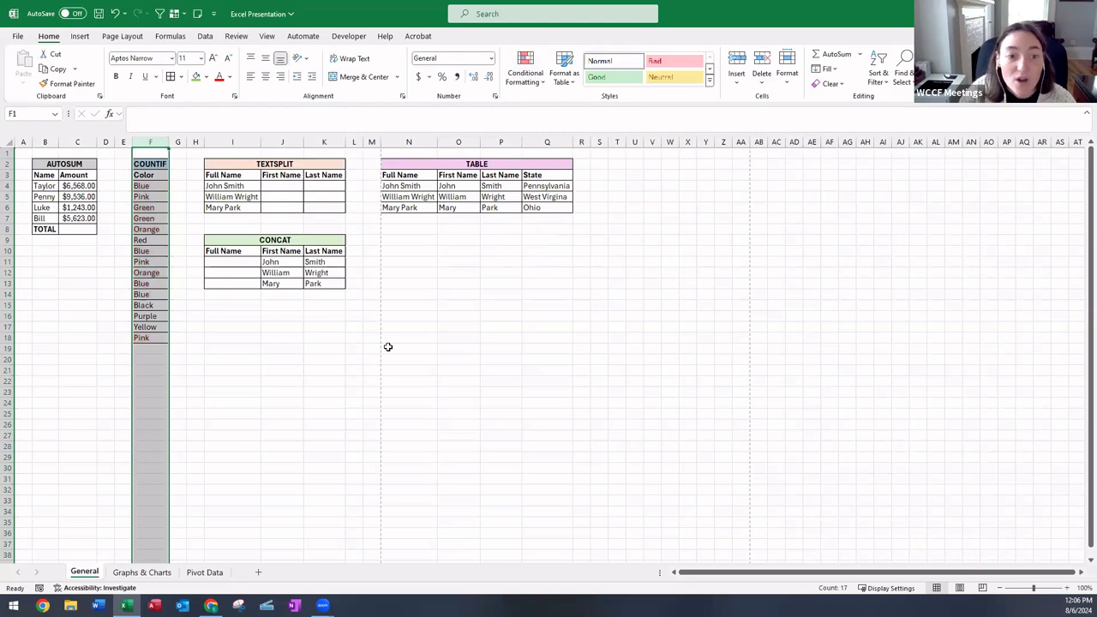
pyautogui.click(139, 349)
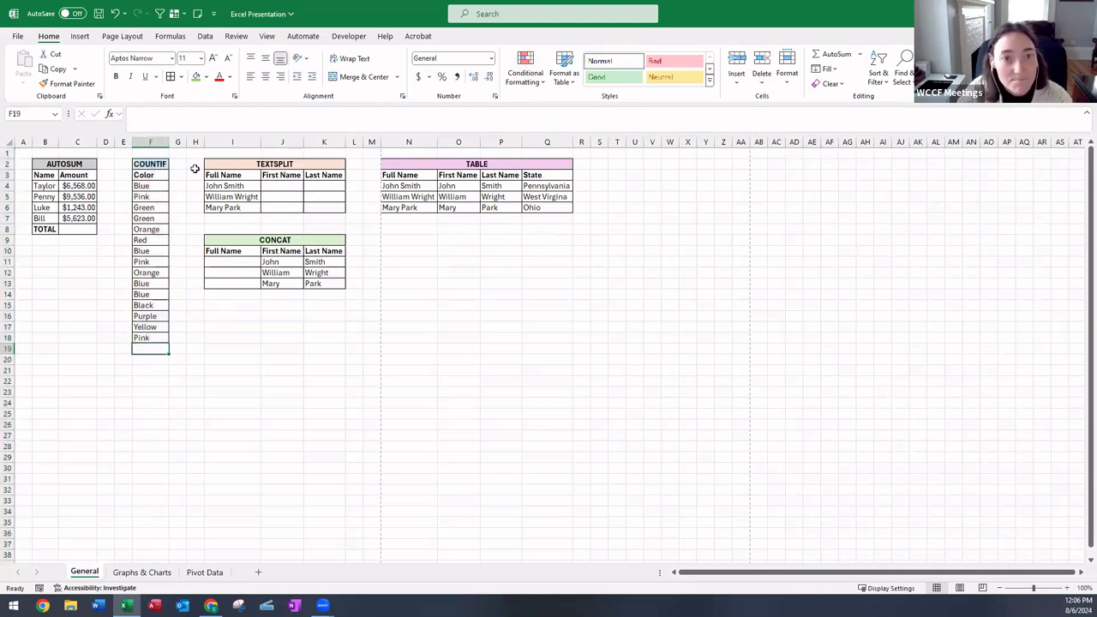
# Insert two blank rows above the Yellow entry at row 17 and delete them again.
pyautogui.click(194, 168)
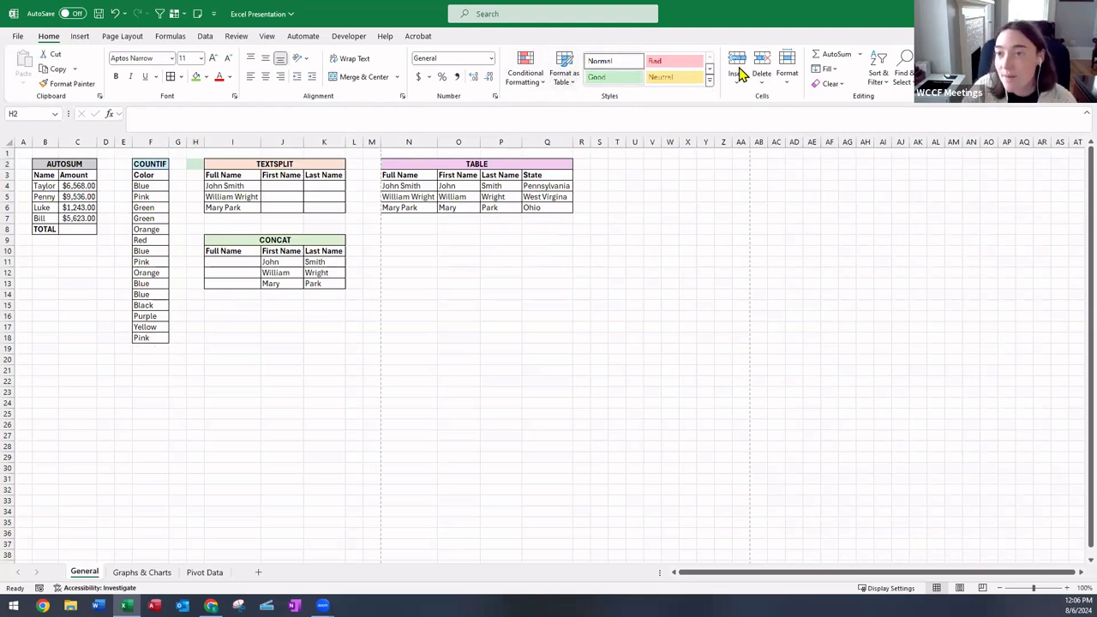
pyautogui.click(65, 260)
pyautogui.click(7, 327)
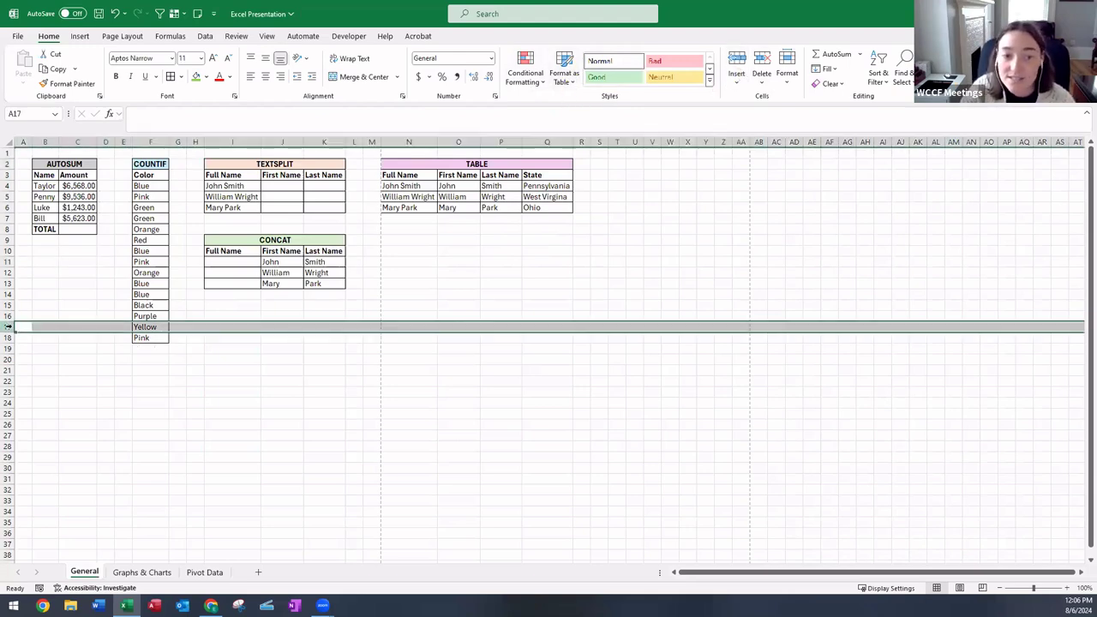
pyautogui.click(739, 60)
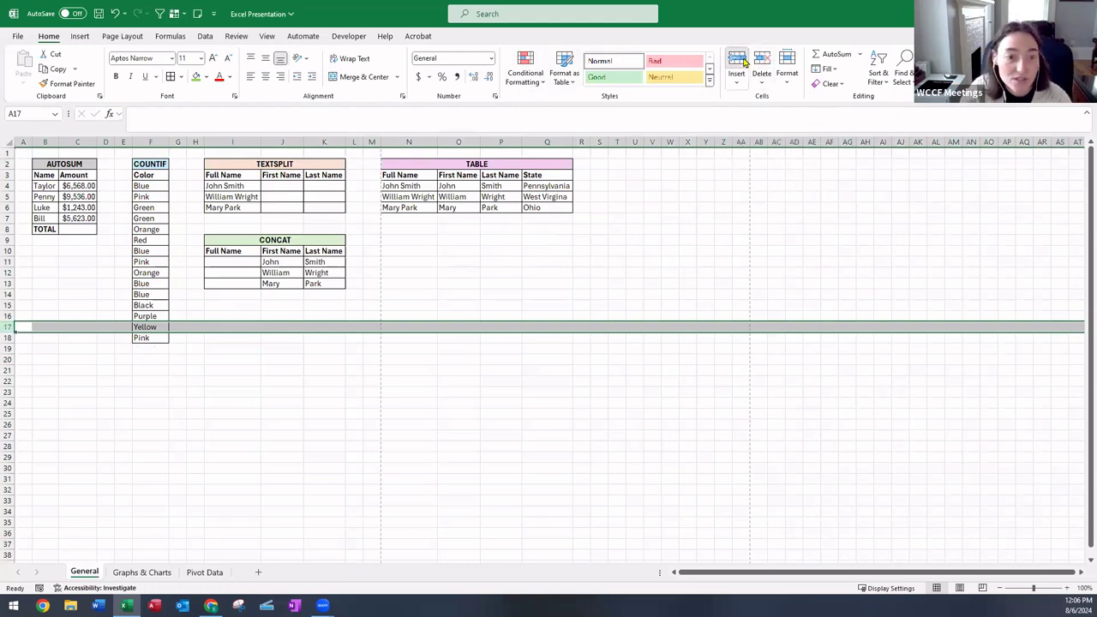
pyautogui.click(742, 61)
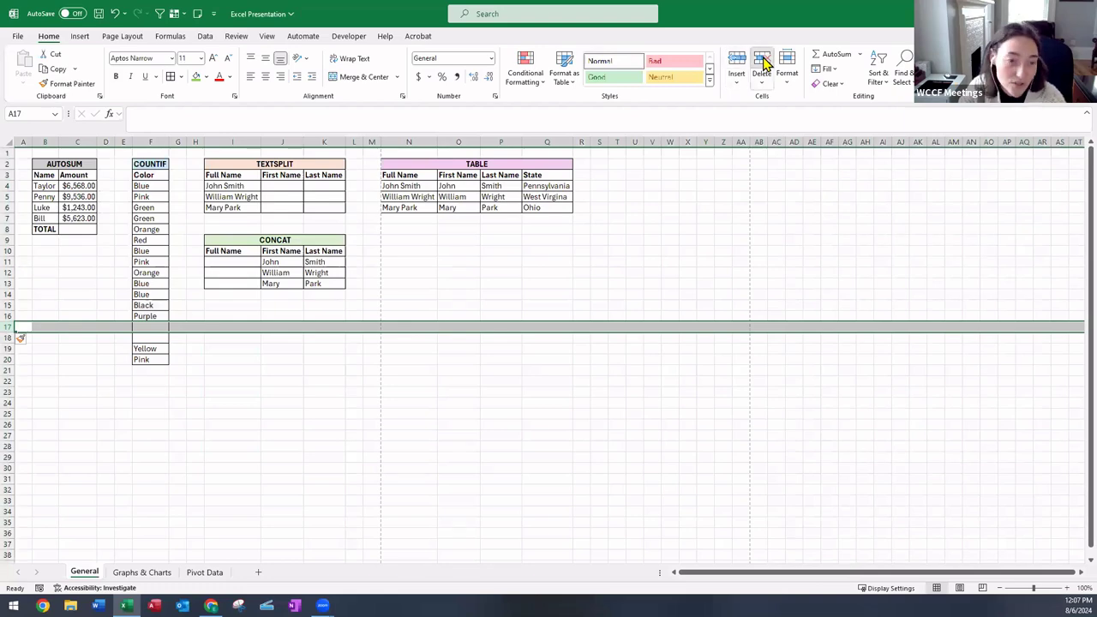
pyautogui.click(763, 61)
pyautogui.click(763, 62)
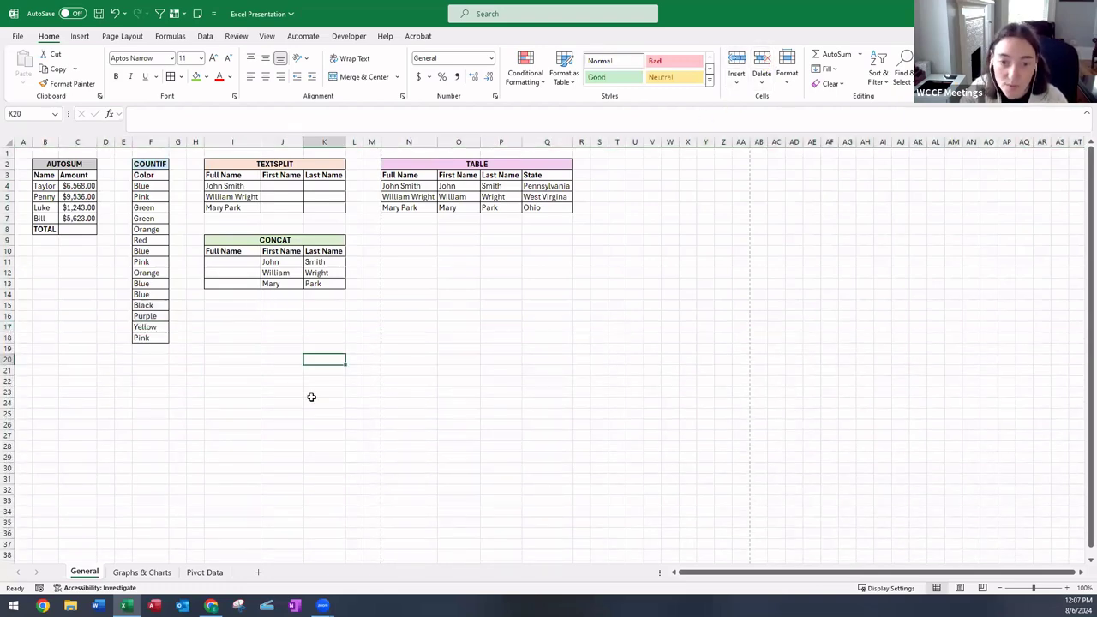
# Sum the amounts in C4:C7 into the TOTAL row with AutoSum.
pyautogui.click(91, 261)
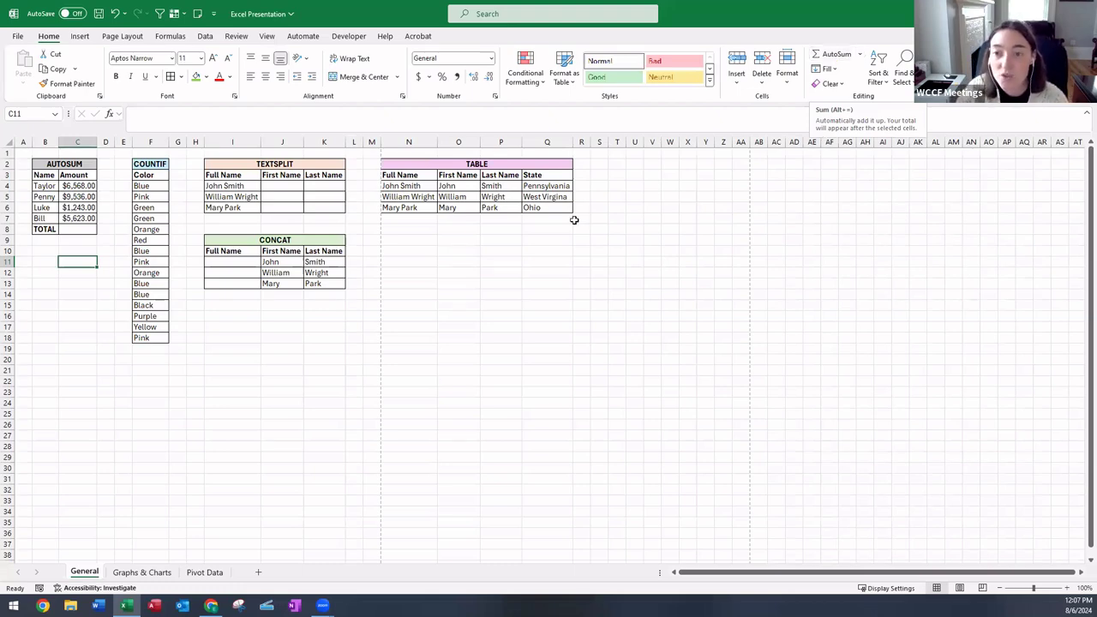
pyautogui.moveTo(77, 186); pyautogui.dragTo(93, 217)
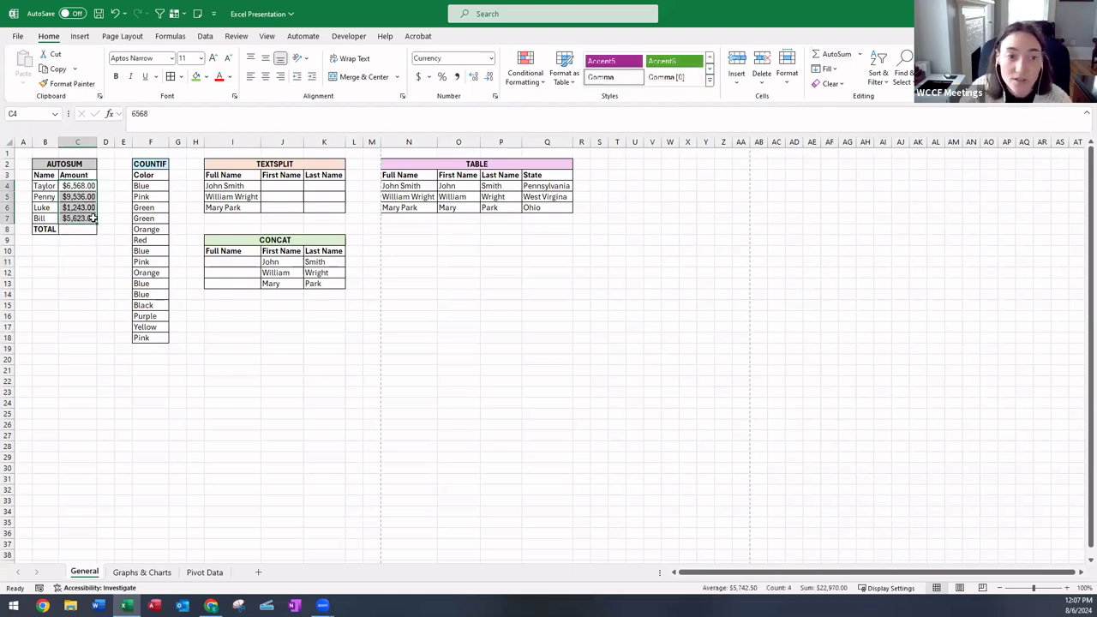
pyautogui.click(836, 56)
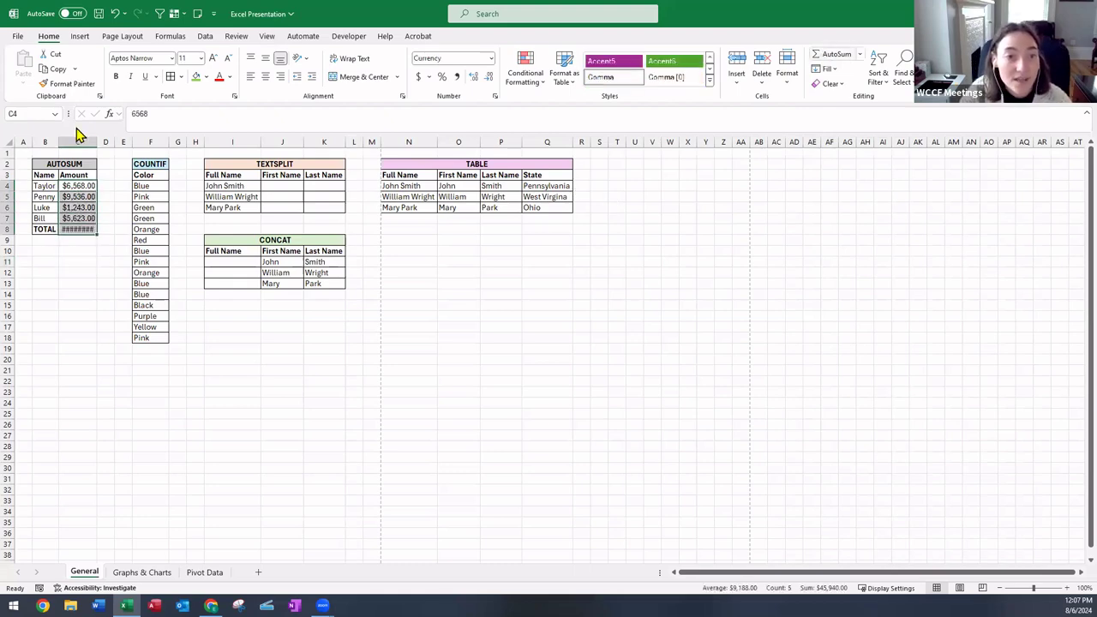
# Widen column C to fit the total and make the amount in C8 bold.
pyautogui.moveTo(97, 140); pyautogui.dragTo(129, 142)
pyautogui.click(111, 303)
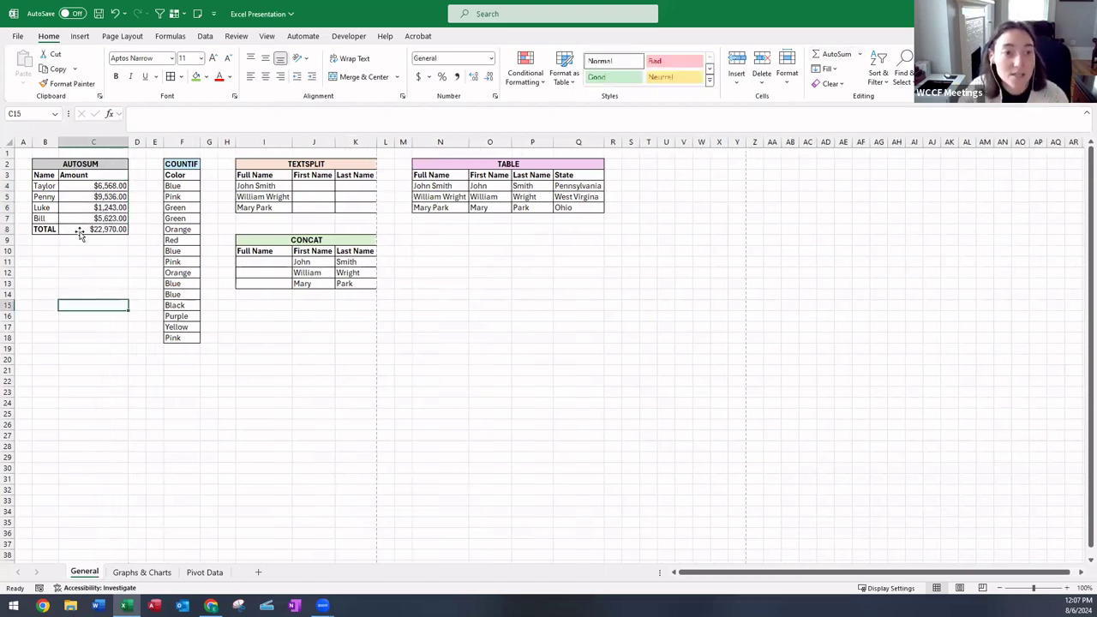
pyautogui.click(82, 230)
pyautogui.click(103, 293)
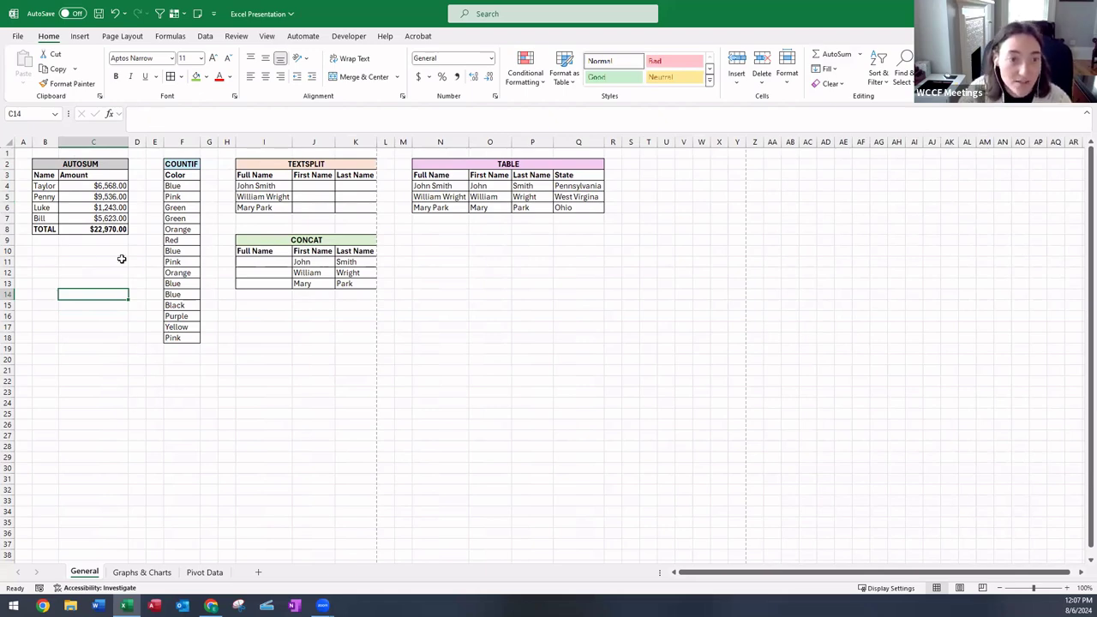
# Change the amount in C6 to 5648.
pyautogui.click(87, 207)
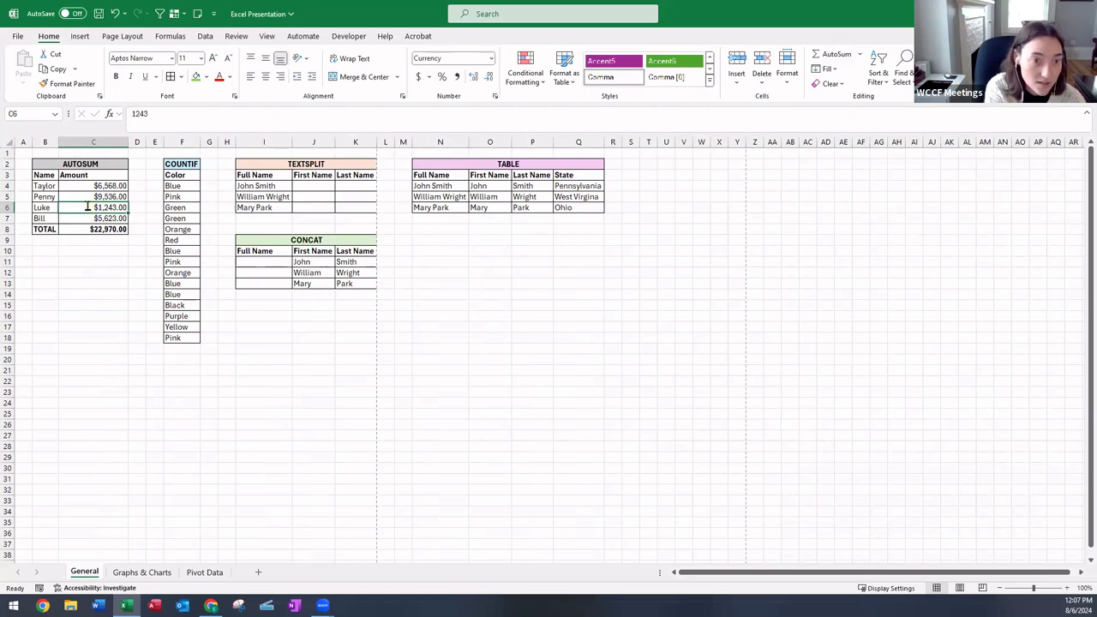
pyautogui.write('5648')
pyautogui.press('Return')
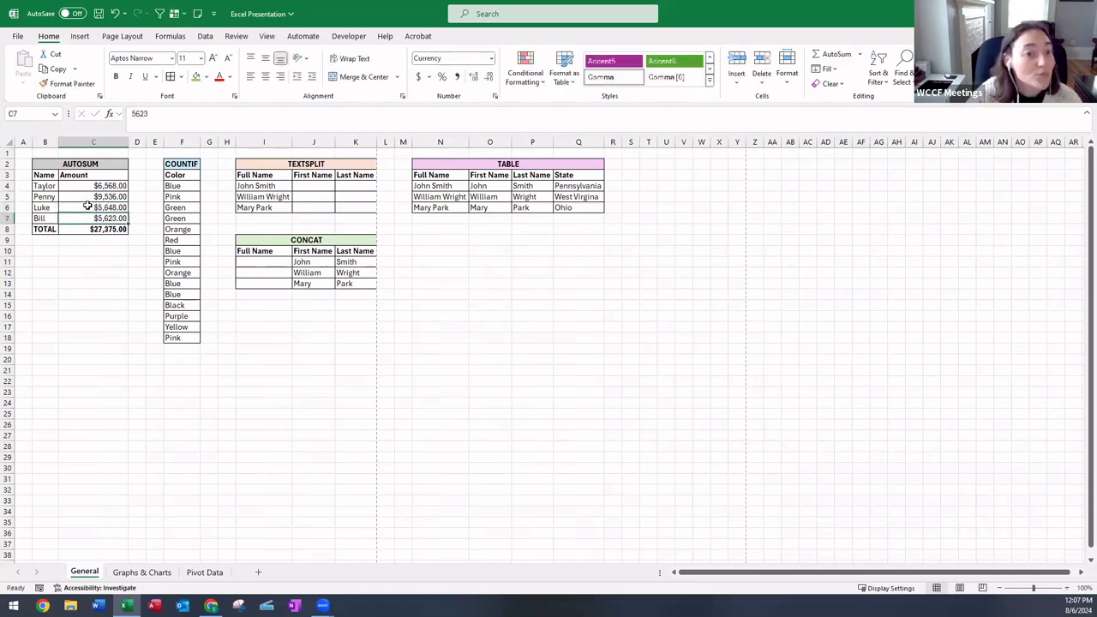
pyautogui.click(120, 316)
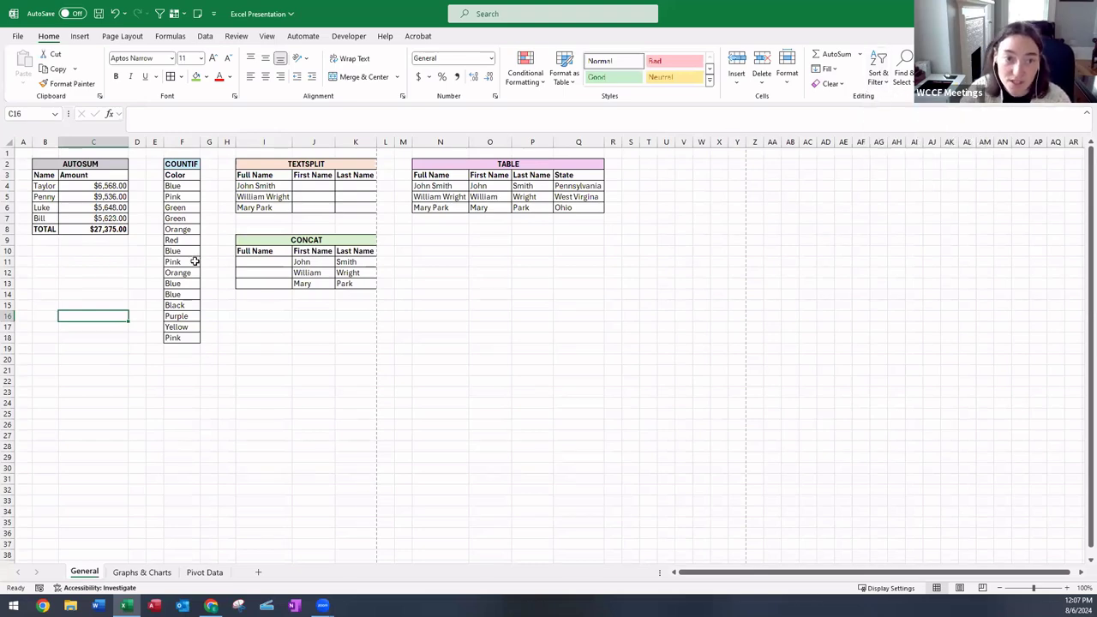
# Add a filter to the Color list in F3:F18 and sort the colors from A to Z.
pyautogui.moveTo(188, 175); pyautogui.dragTo(188, 337)
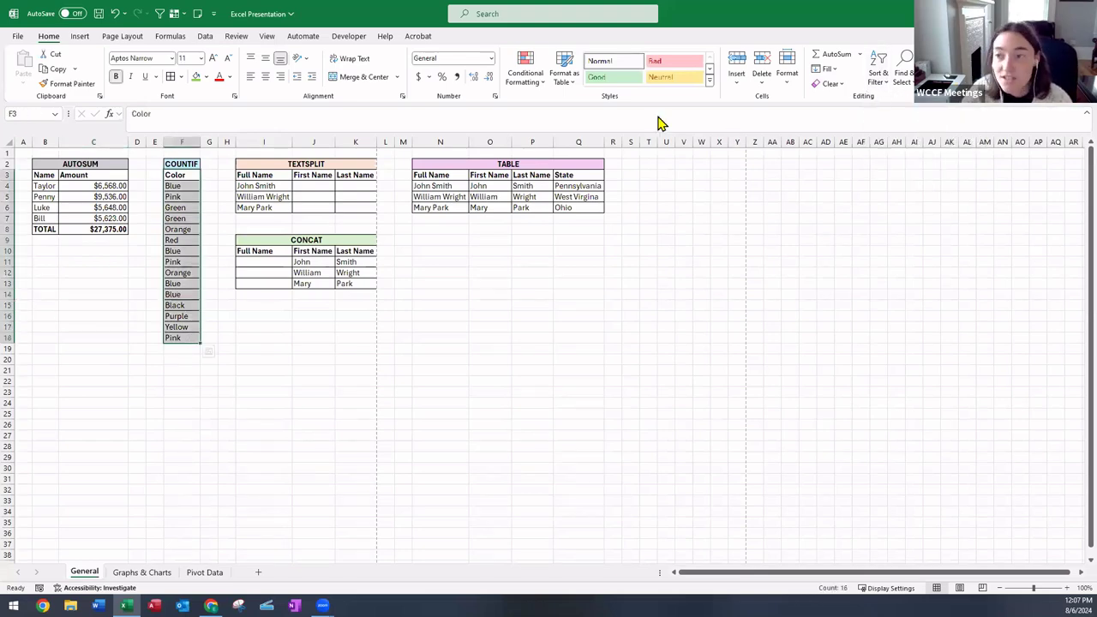
pyautogui.click(880, 76)
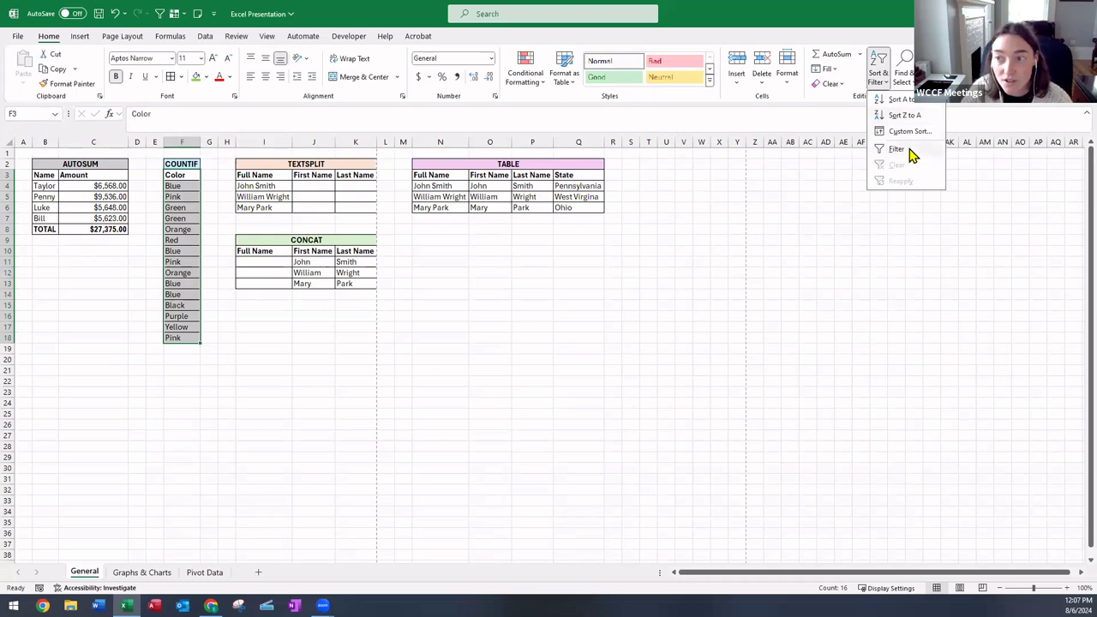
pyautogui.click(896, 150)
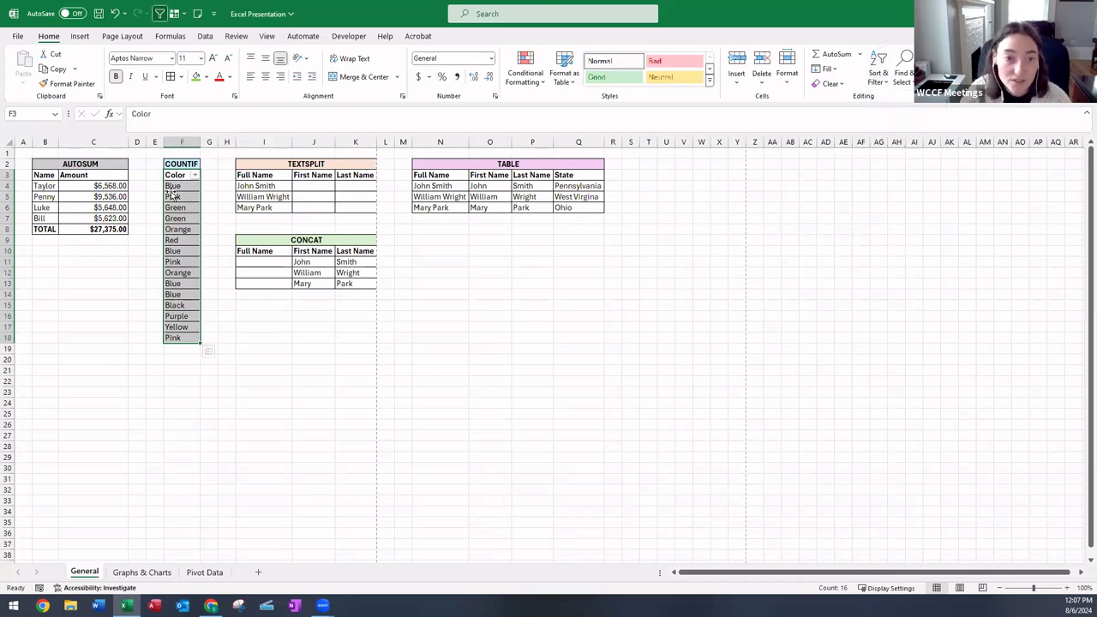
pyautogui.click(172, 196)
pyautogui.click(196, 175)
pyautogui.click(163, 189)
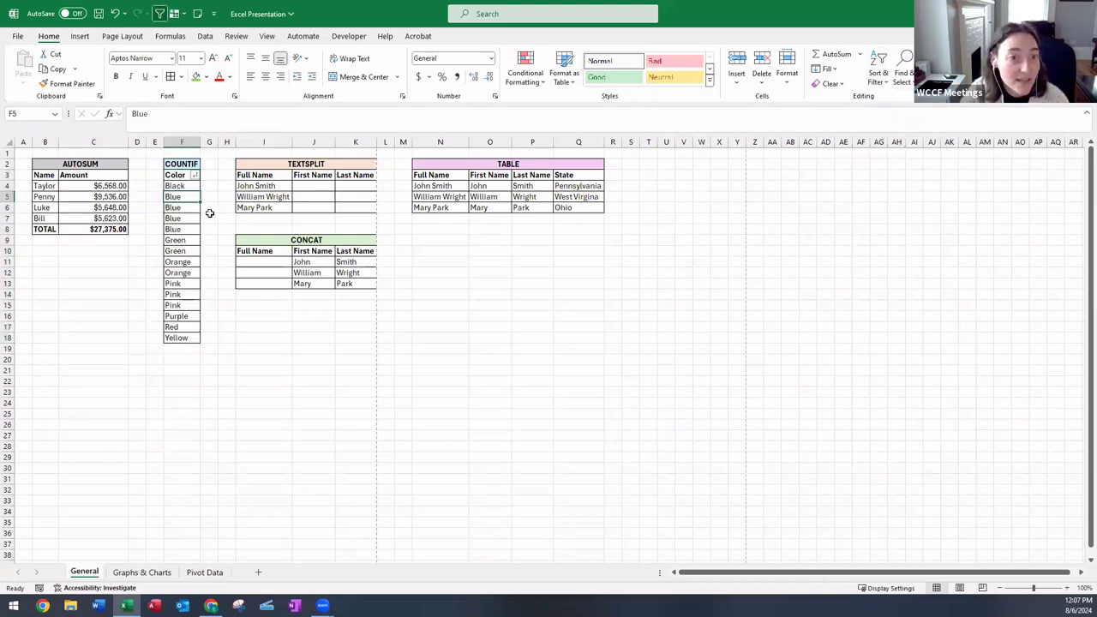
# Filter the Color list to show only Green, Orange and Red.
pyautogui.click(194, 175)
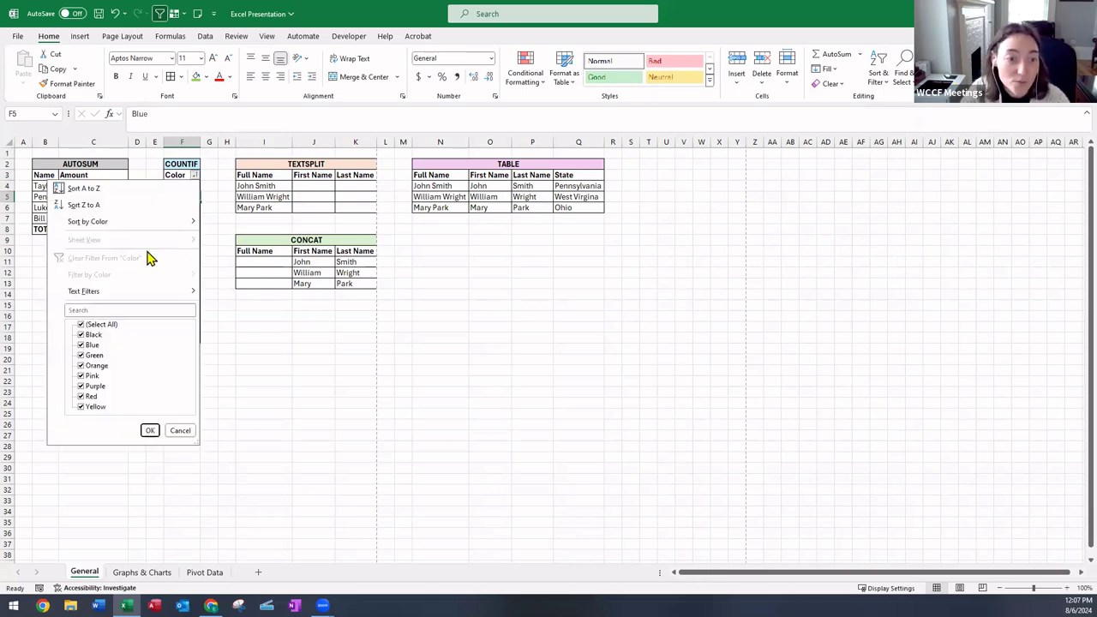
pyautogui.click(80, 324)
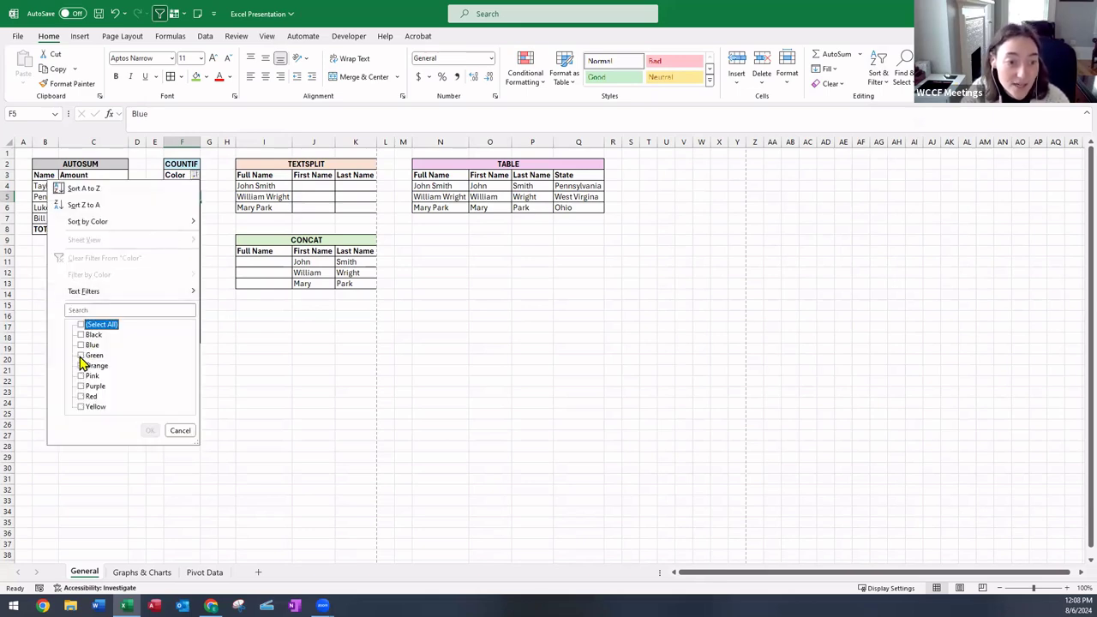
pyautogui.click(81, 355)
pyautogui.click(81, 365)
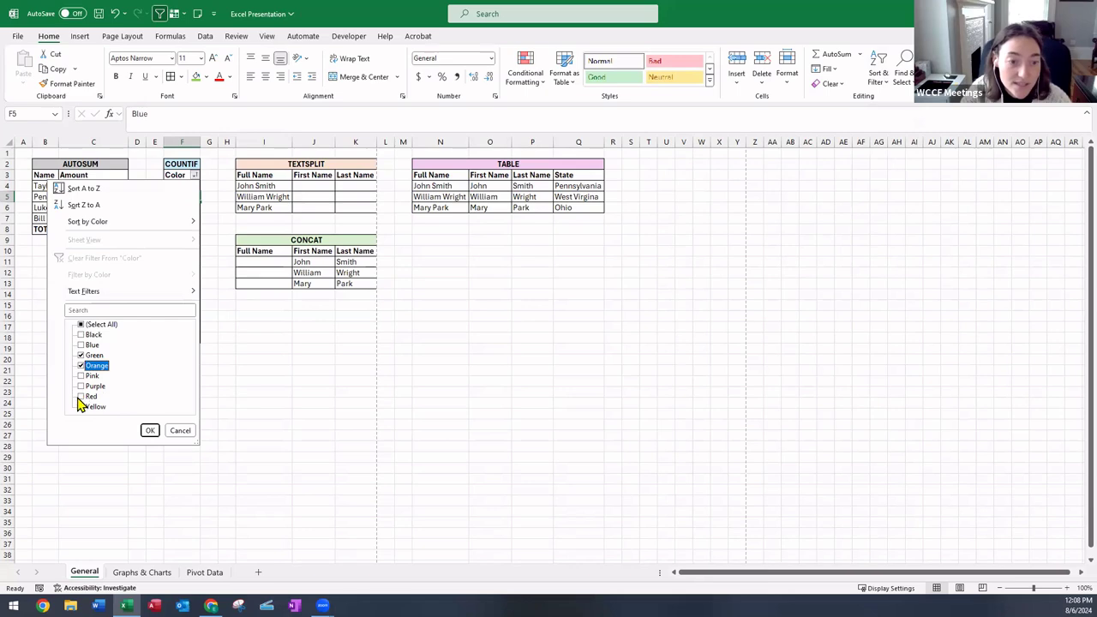
pyautogui.click(81, 397)
pyautogui.click(149, 431)
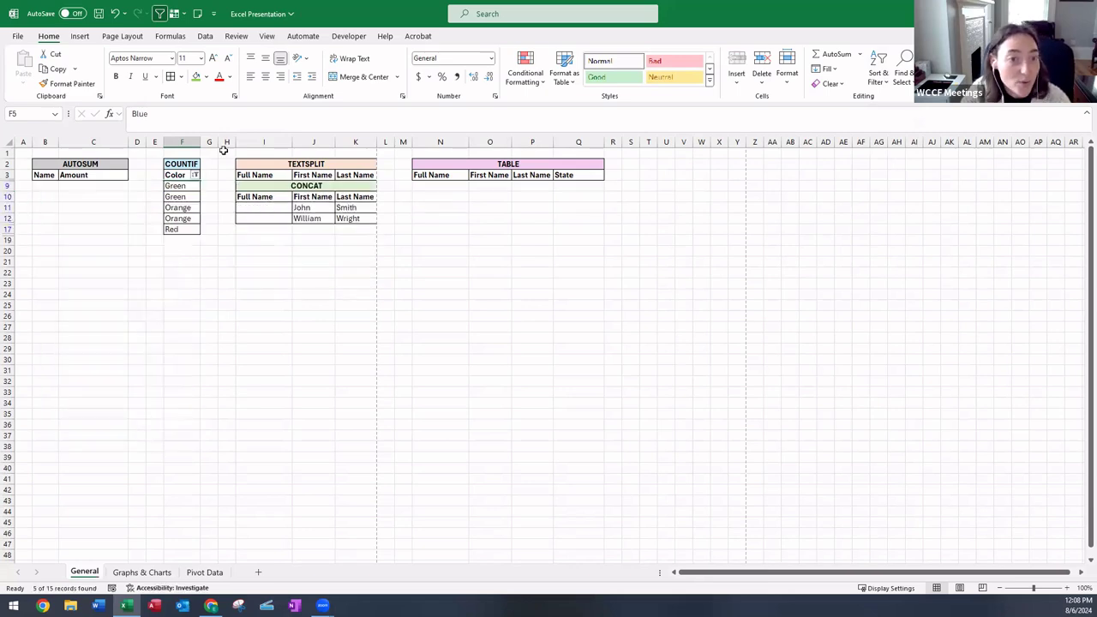
# Undo the color filter, the A to Z sort and the filter added to the Color header.
pyautogui.click(114, 17)
pyautogui.click(115, 18)
pyautogui.click(115, 18)
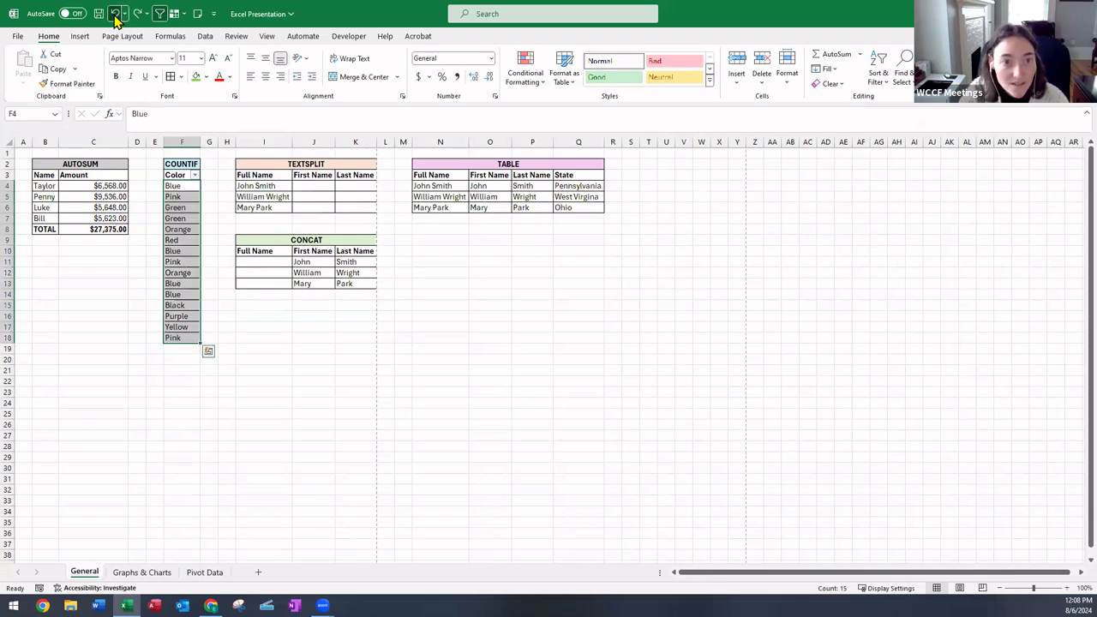
pyautogui.click(115, 17)
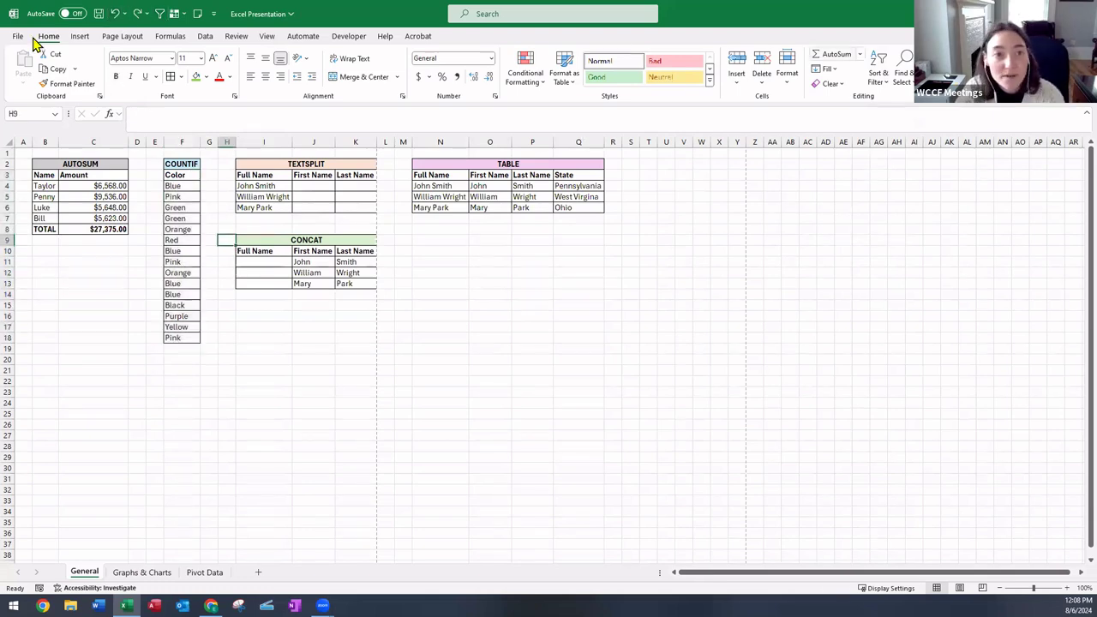
pyautogui.click(79, 38)
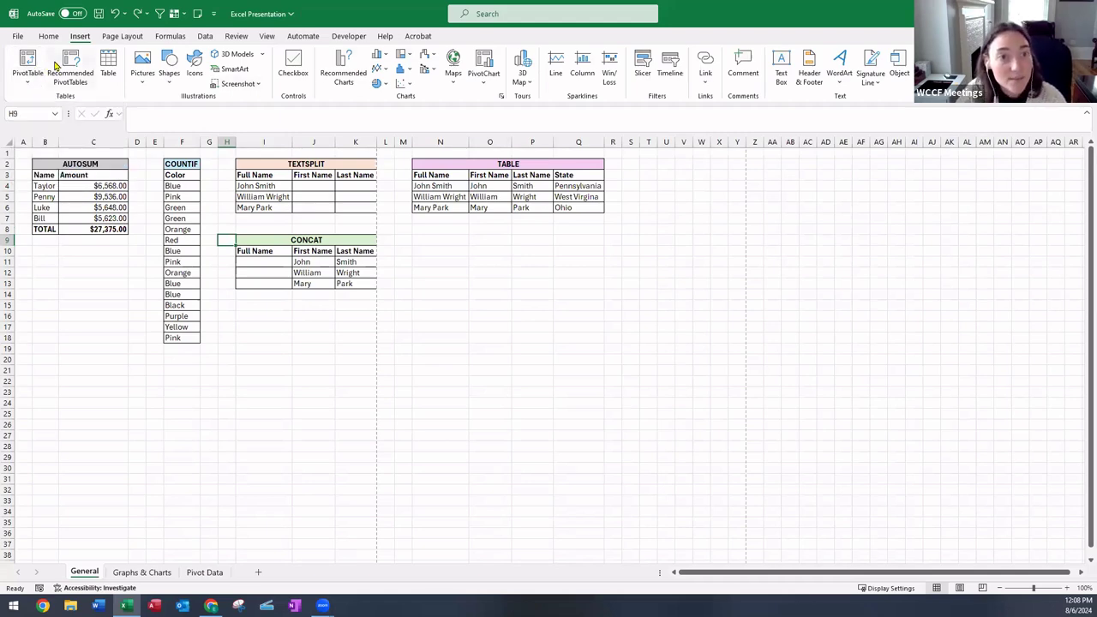
pyautogui.click(165, 78)
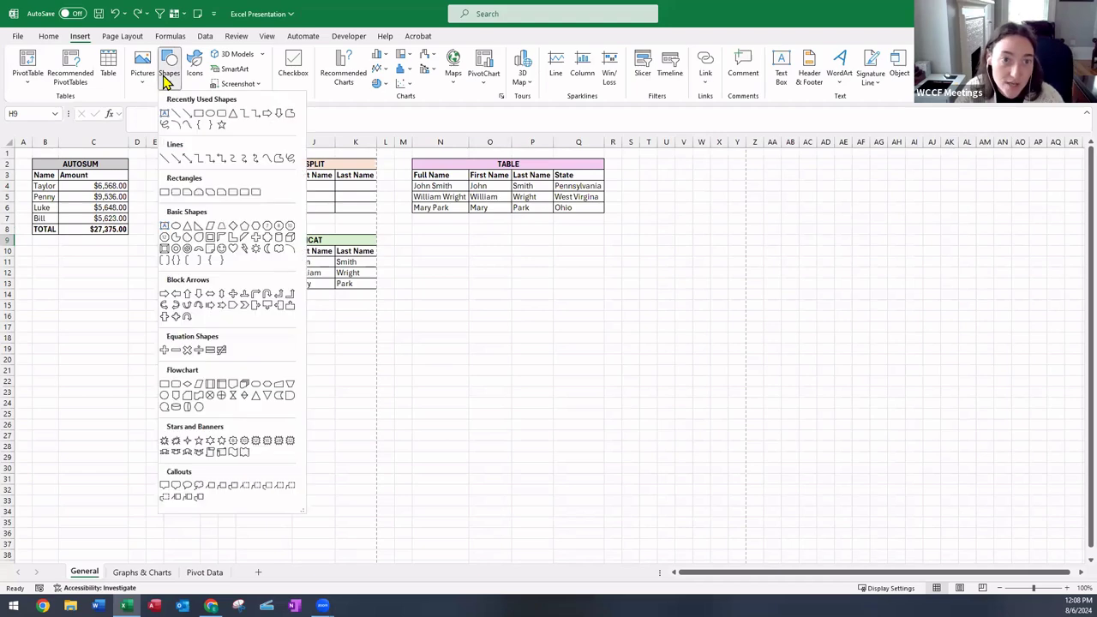
pyautogui.click(492, 322)
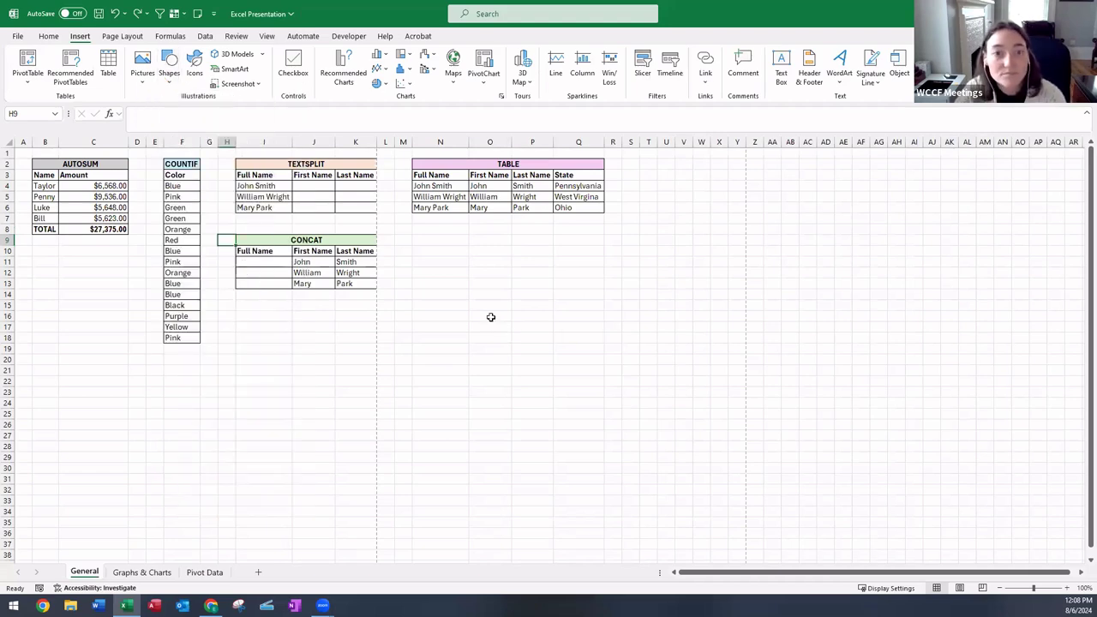
# Show the sheet in Page Layout view, switch the page orientation to landscape and set it back to portrait.
pyautogui.click(122, 36)
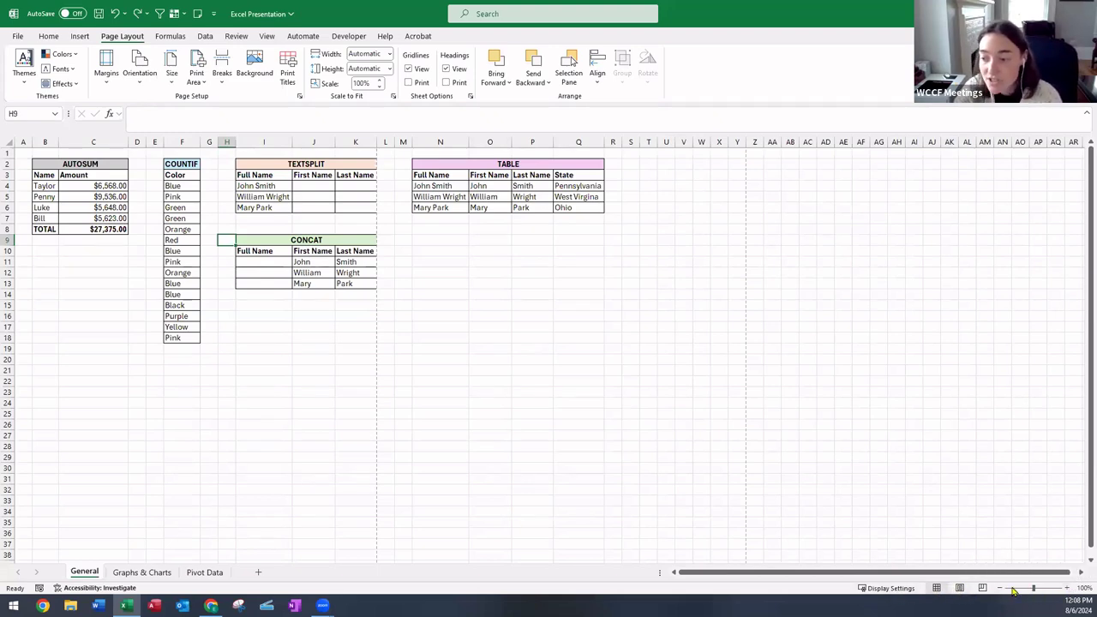
pyautogui.click(959, 589)
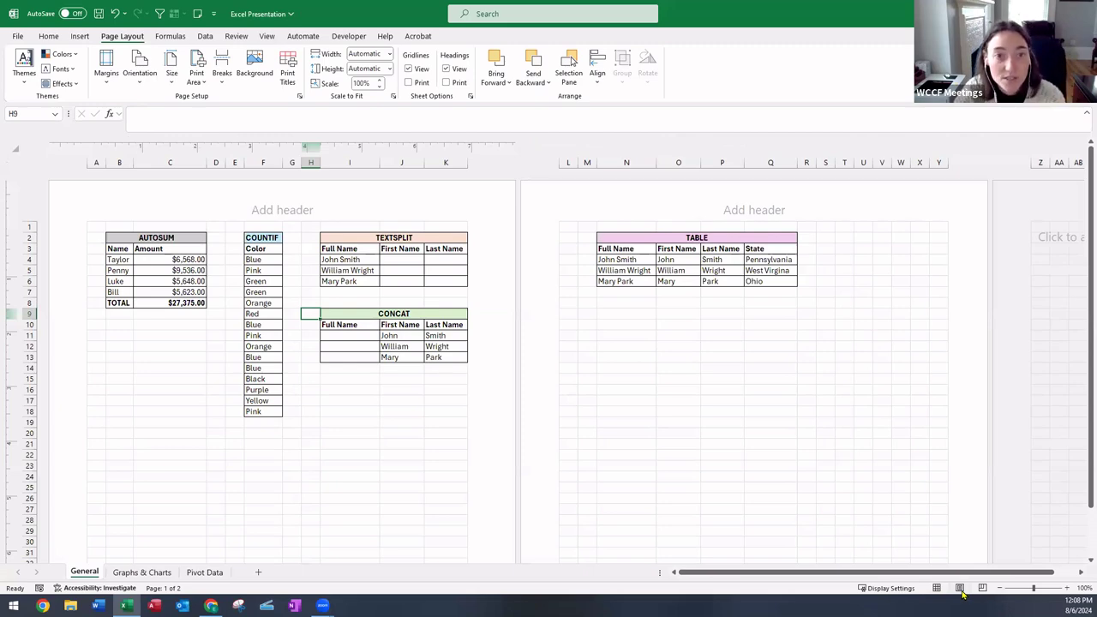
pyautogui.click(108, 75)
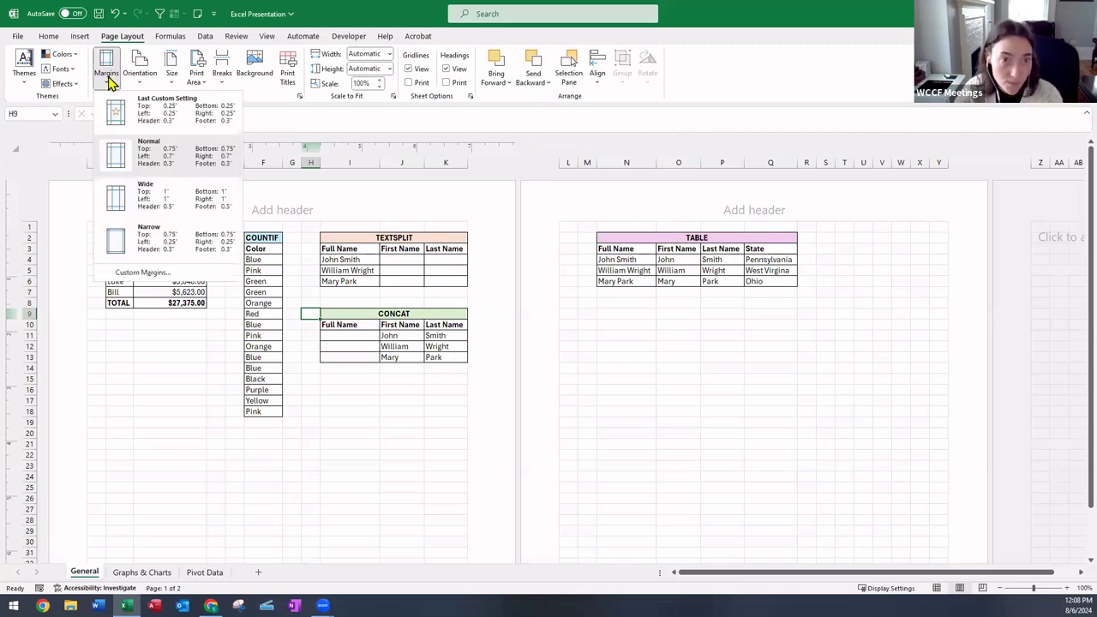
pyautogui.click(139, 76)
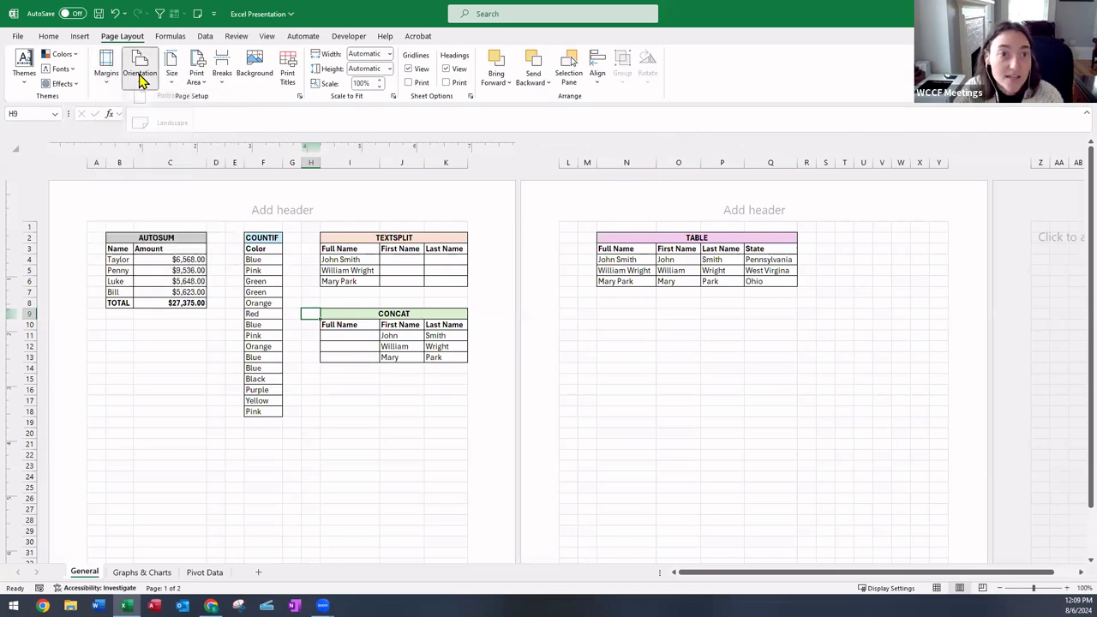
pyautogui.click(163, 134)
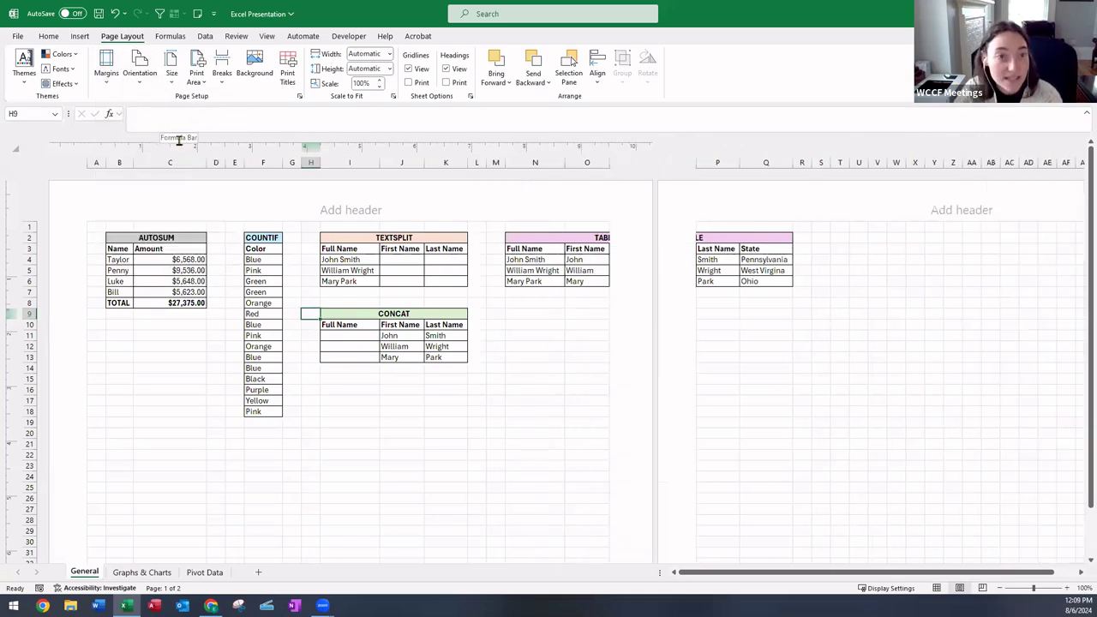
pyautogui.click(149, 86)
pyautogui.click(168, 106)
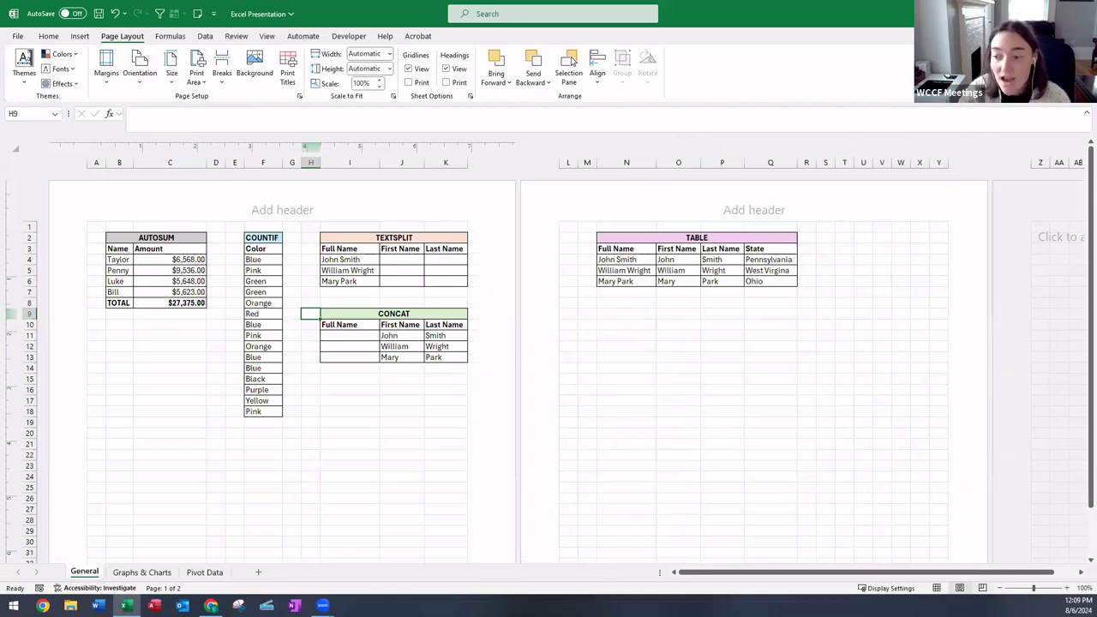
# Preview the page breaks, return to Normal view and examine the dashed page boundaries across and down the sheet.
pyautogui.click(982, 588)
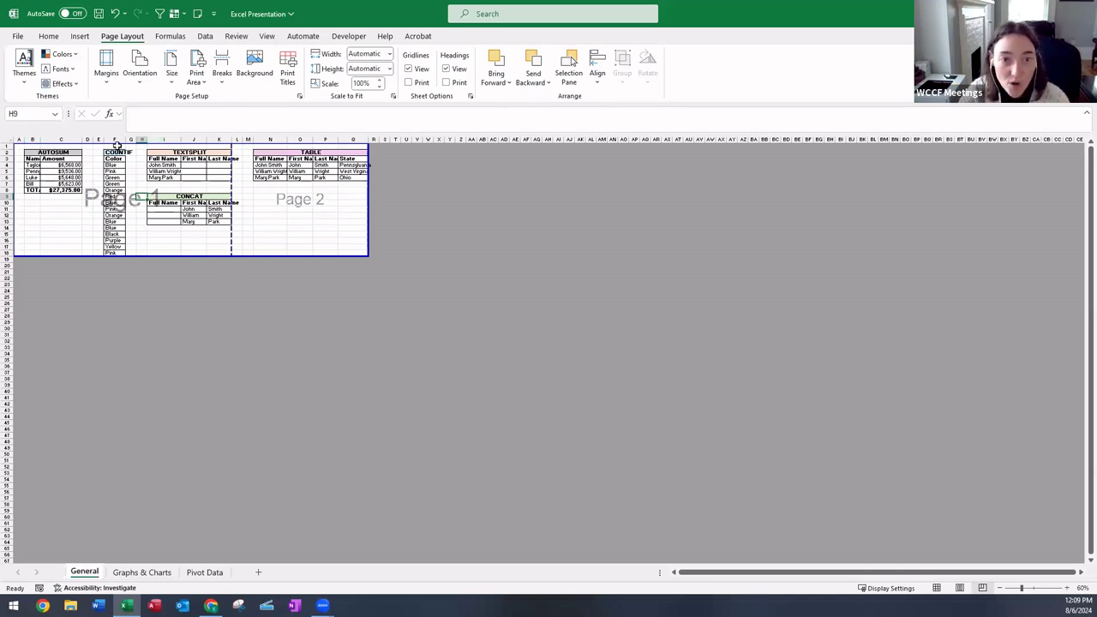
pyautogui.click(935, 588)
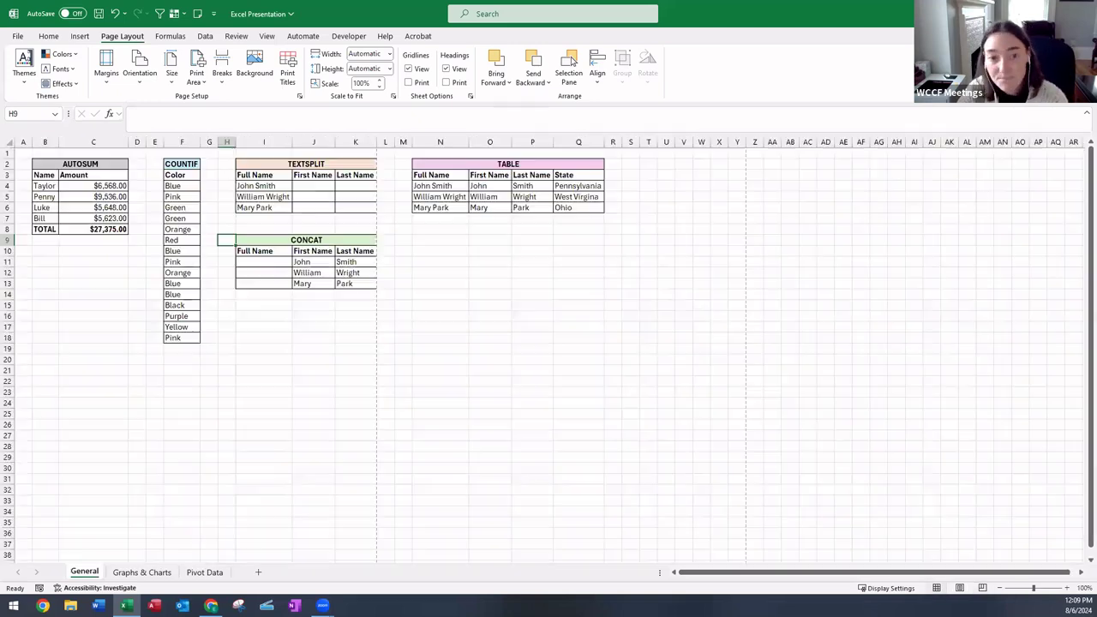
pyautogui.click(302, 324)
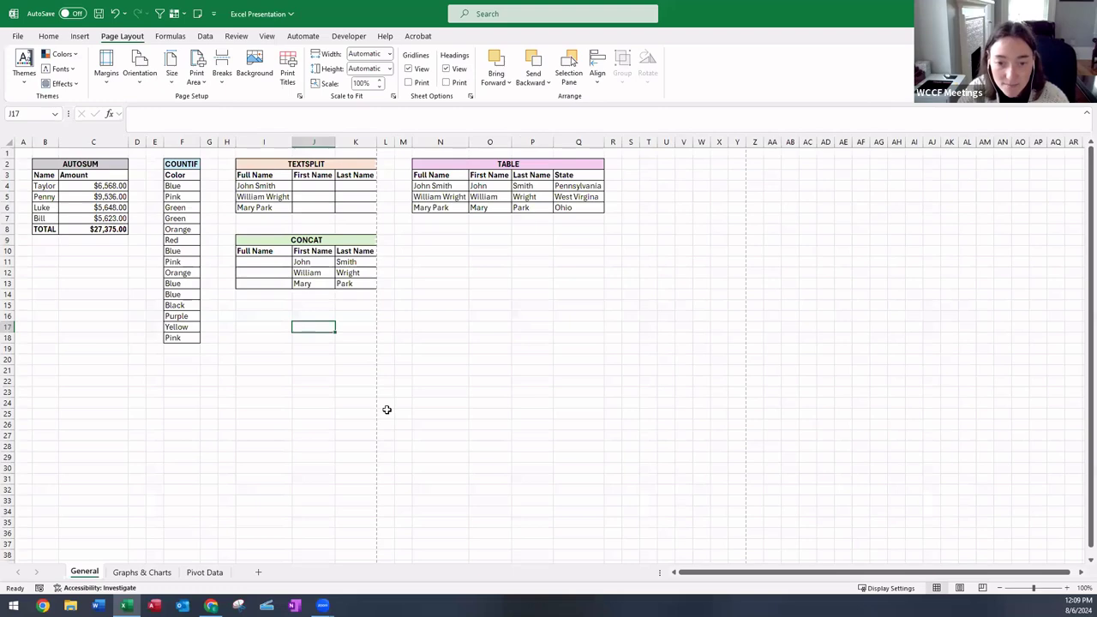
pyautogui.scroll(-5, 385, 429)
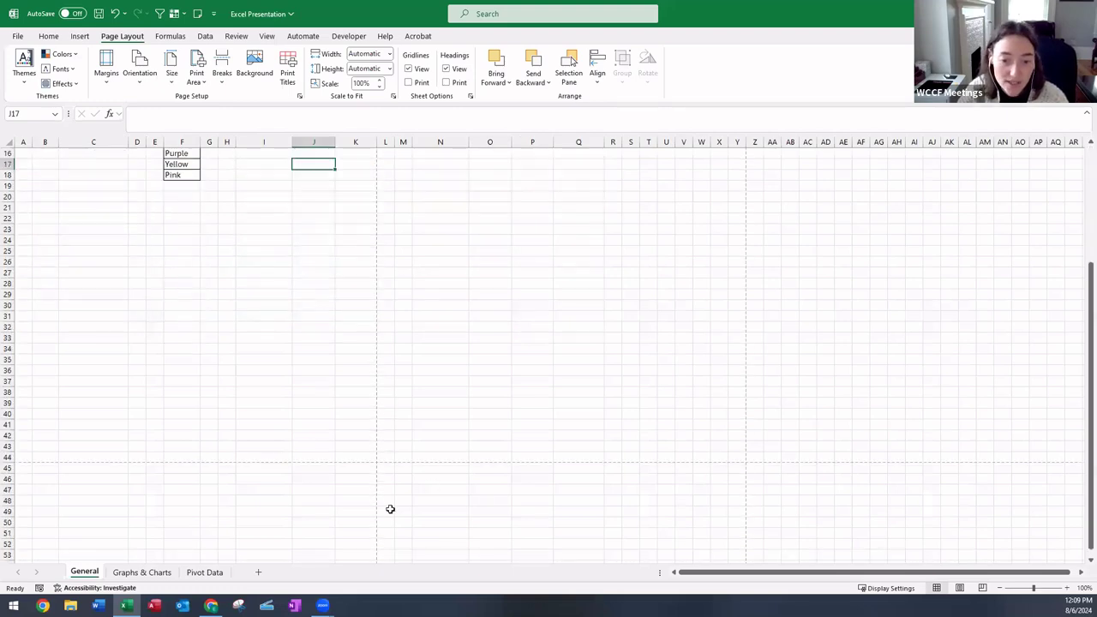
pyautogui.scroll(5, 497, 443)
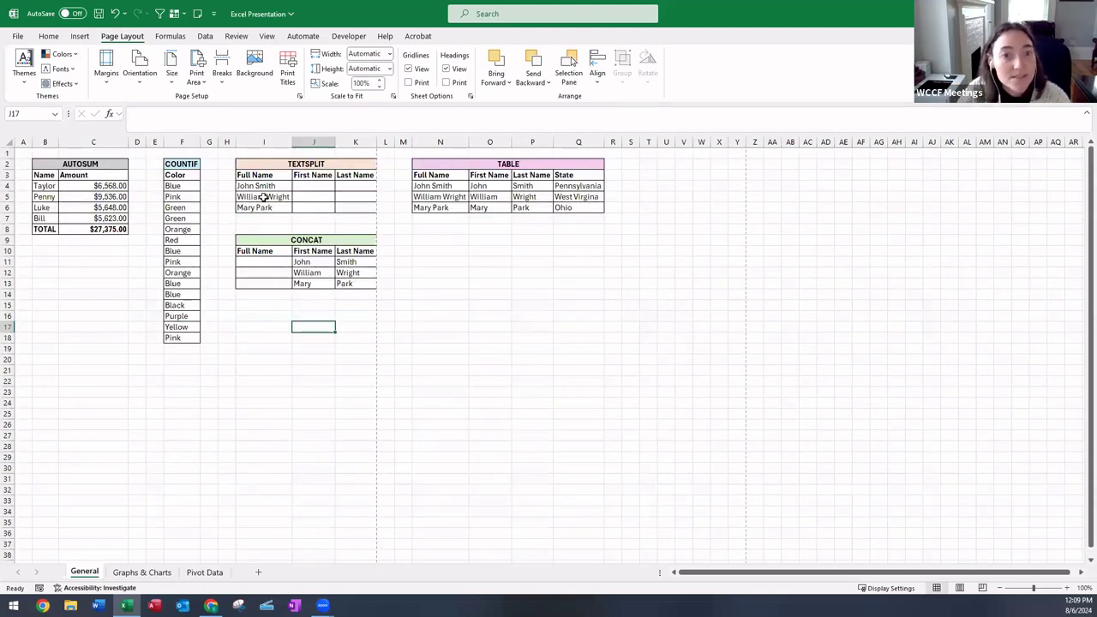
pyautogui.click(178, 38)
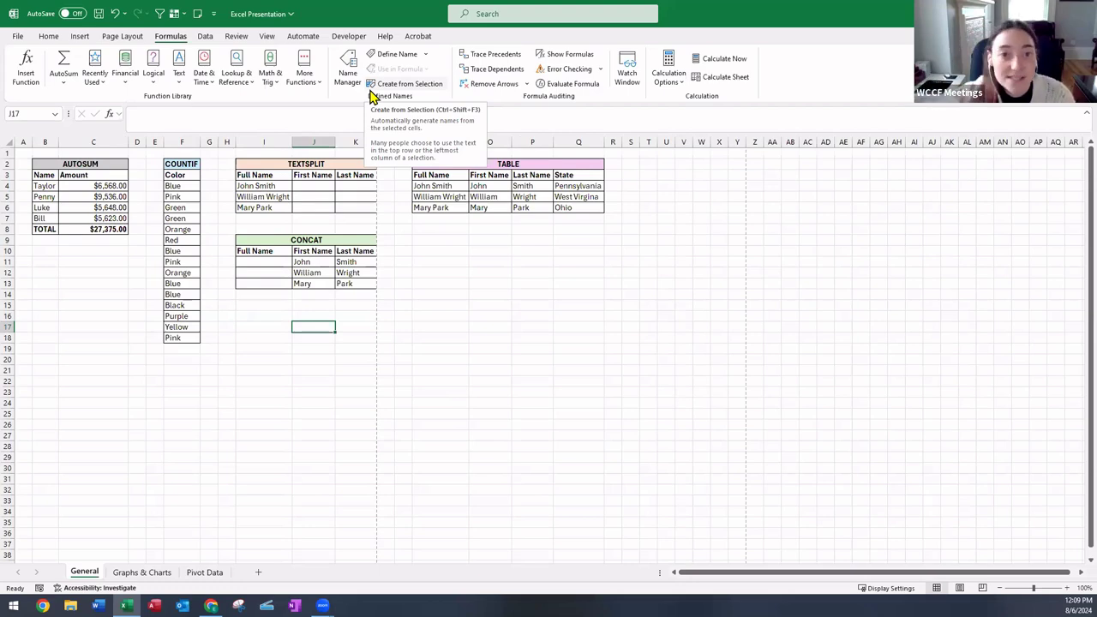
pyautogui.click(133, 81)
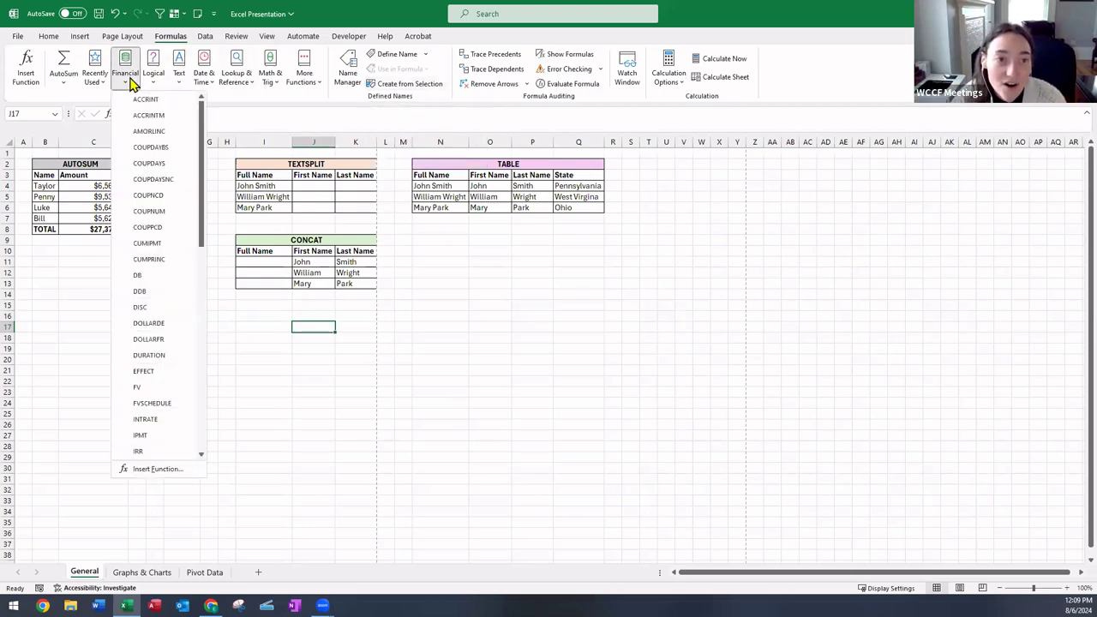
pyautogui.click(154, 79)
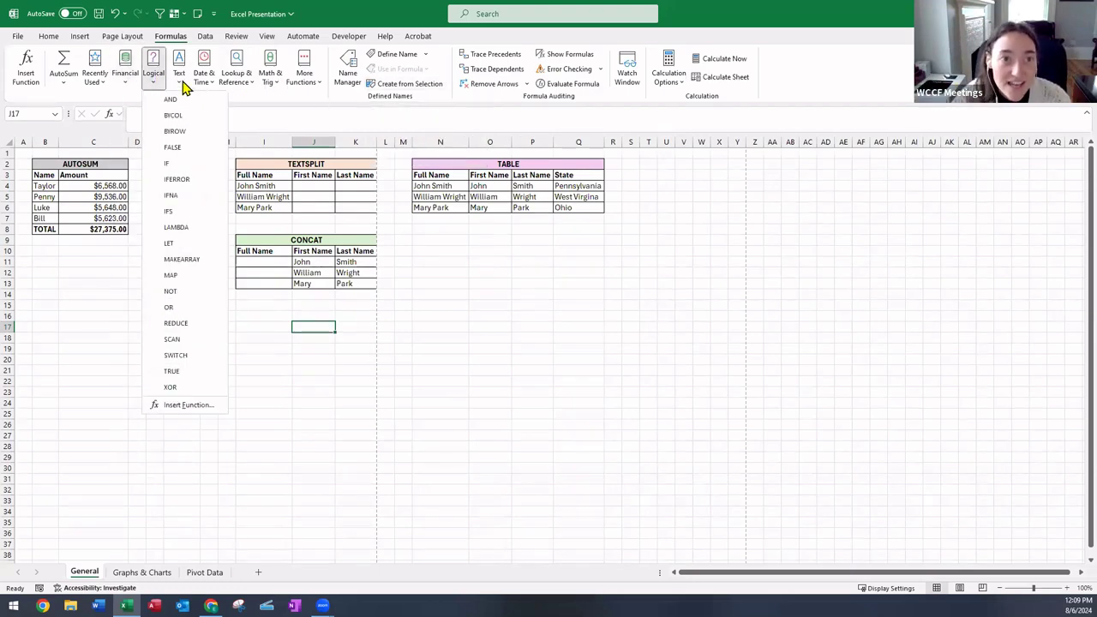
pyautogui.click(180, 77)
pyautogui.click(206, 79)
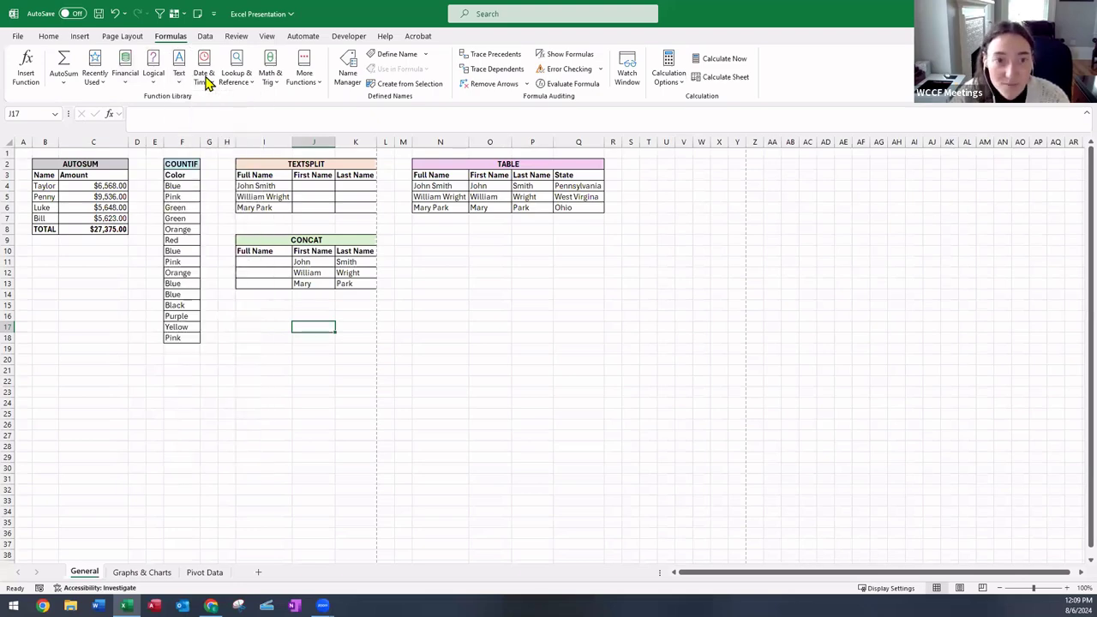
pyautogui.click(236, 77)
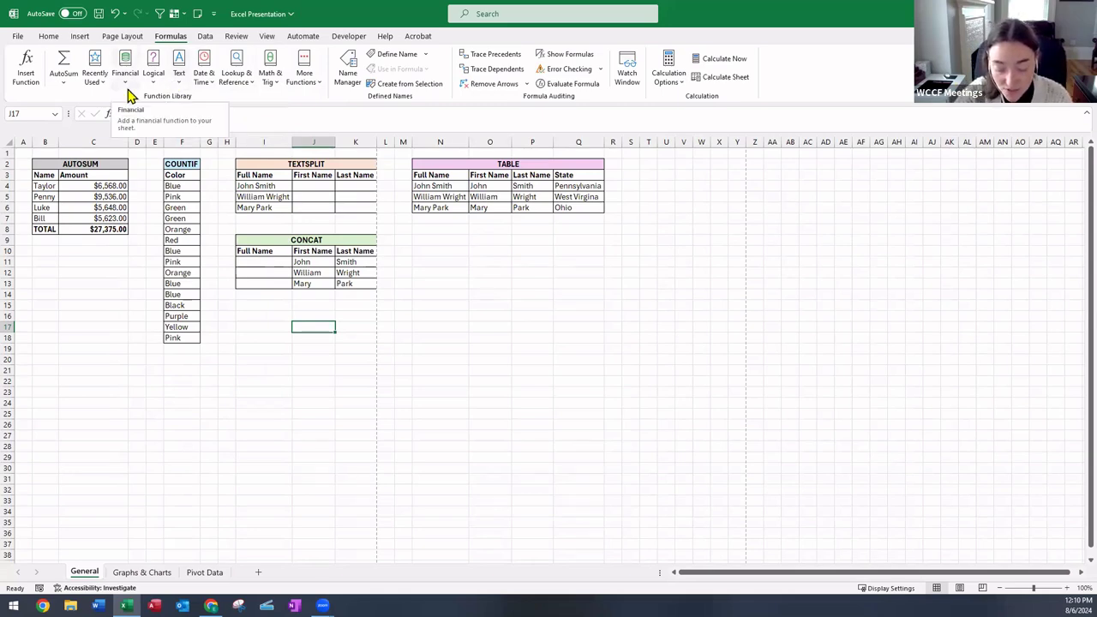
# Insert a COUNTIF function in cell F19, directly below the Color list.
pyautogui.click(154, 261)
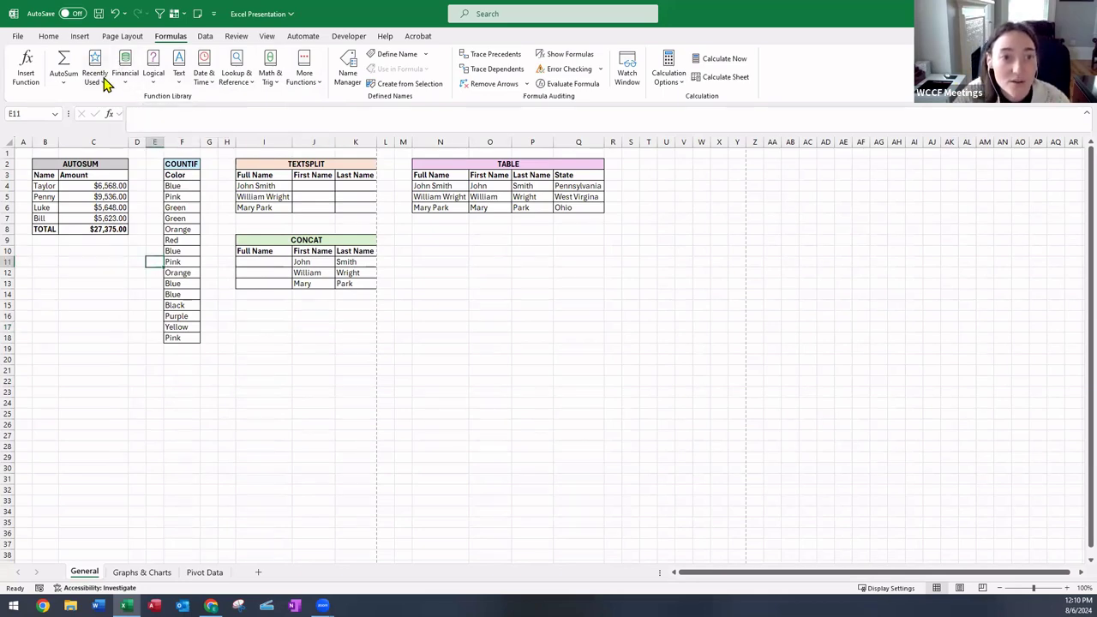
pyautogui.click(182, 185)
pyautogui.click(186, 350)
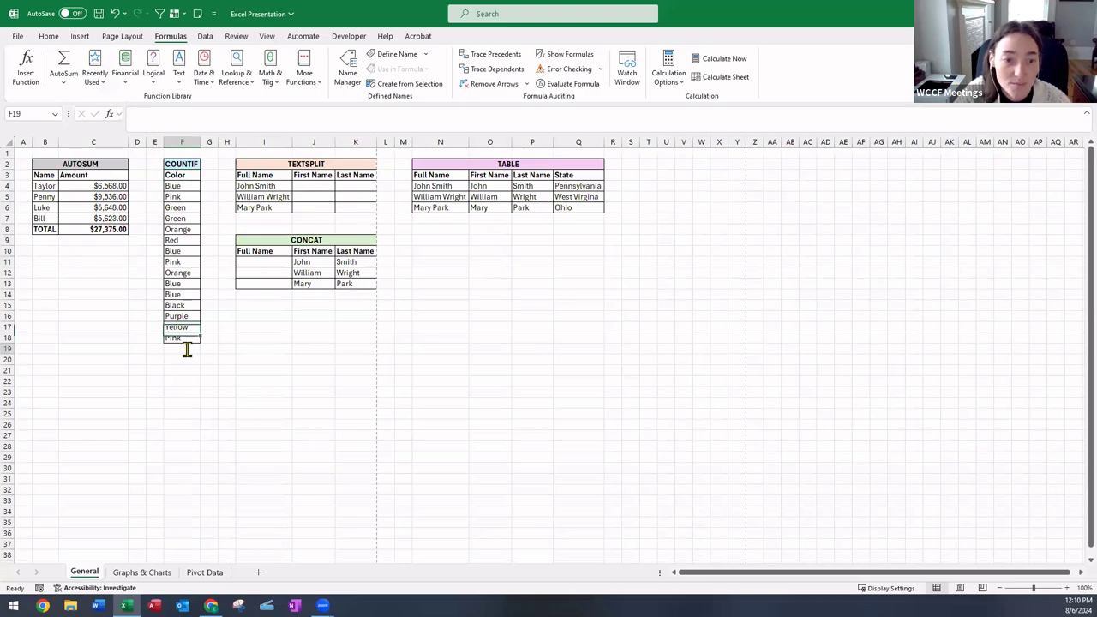
pyautogui.click(306, 76)
pyautogui.moveTo(340, 100)
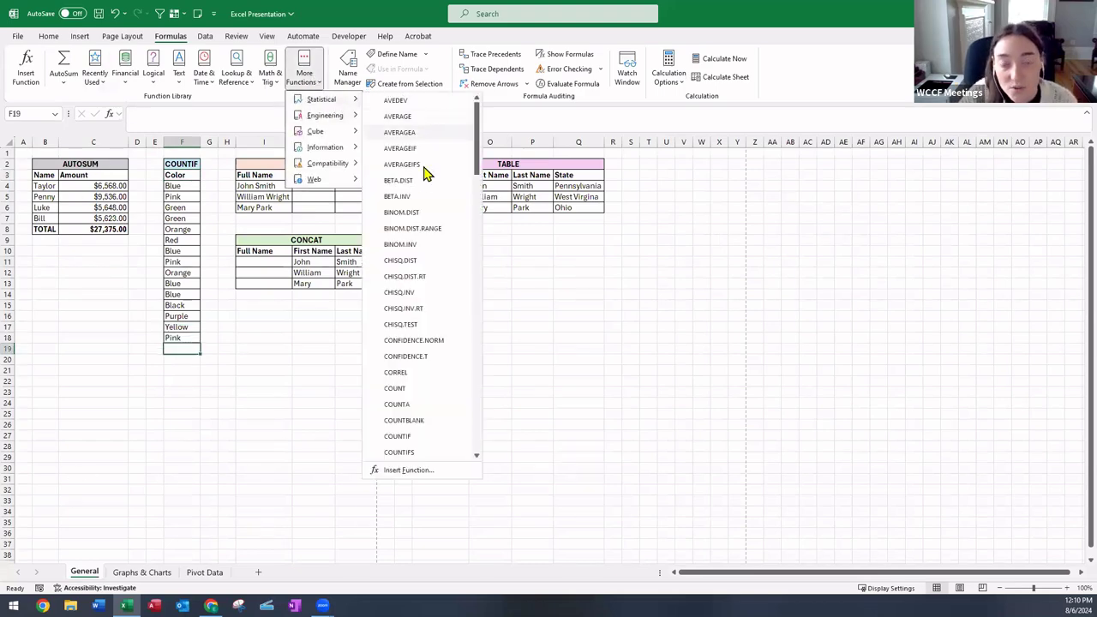
pyautogui.scroll(-2, 435, 328)
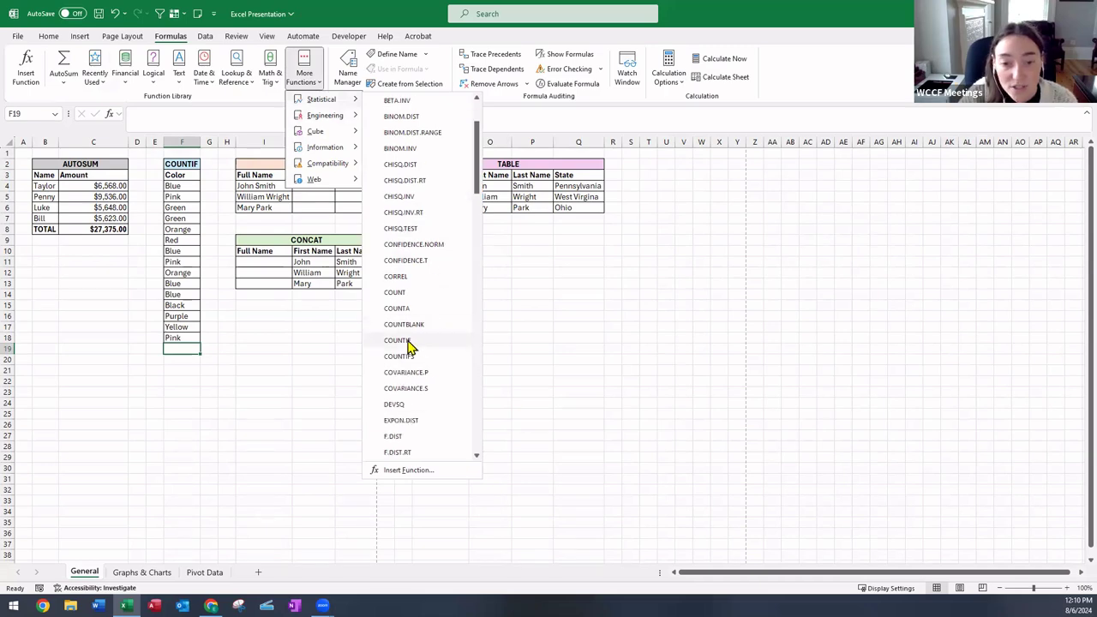
pyautogui.click(407, 342)
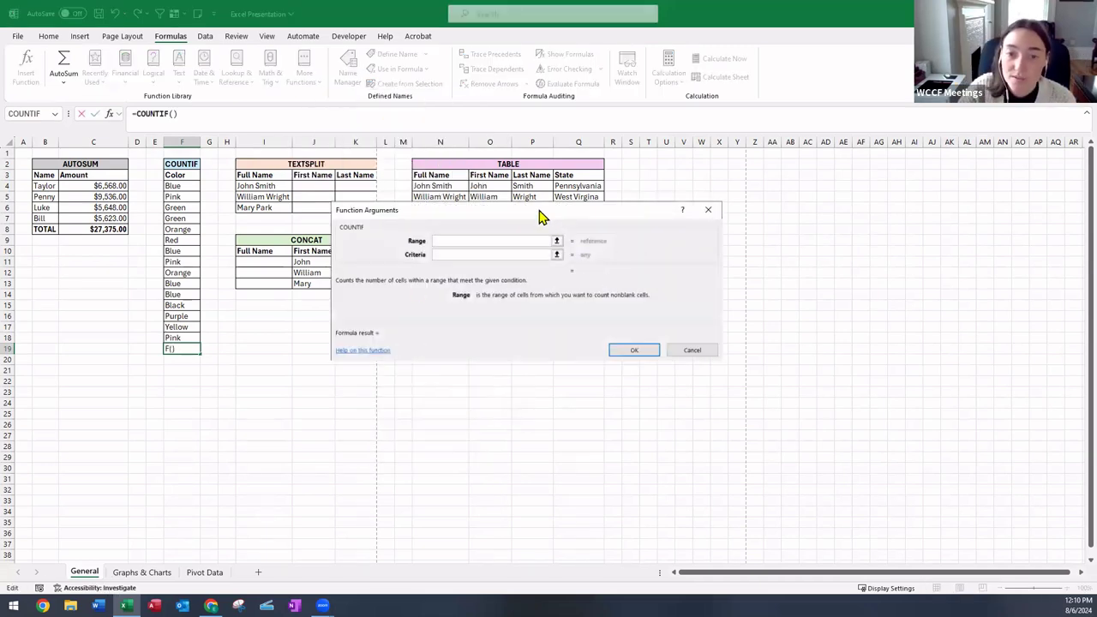
pyautogui.moveTo(551, 217); pyautogui.dragTo(590, 266)
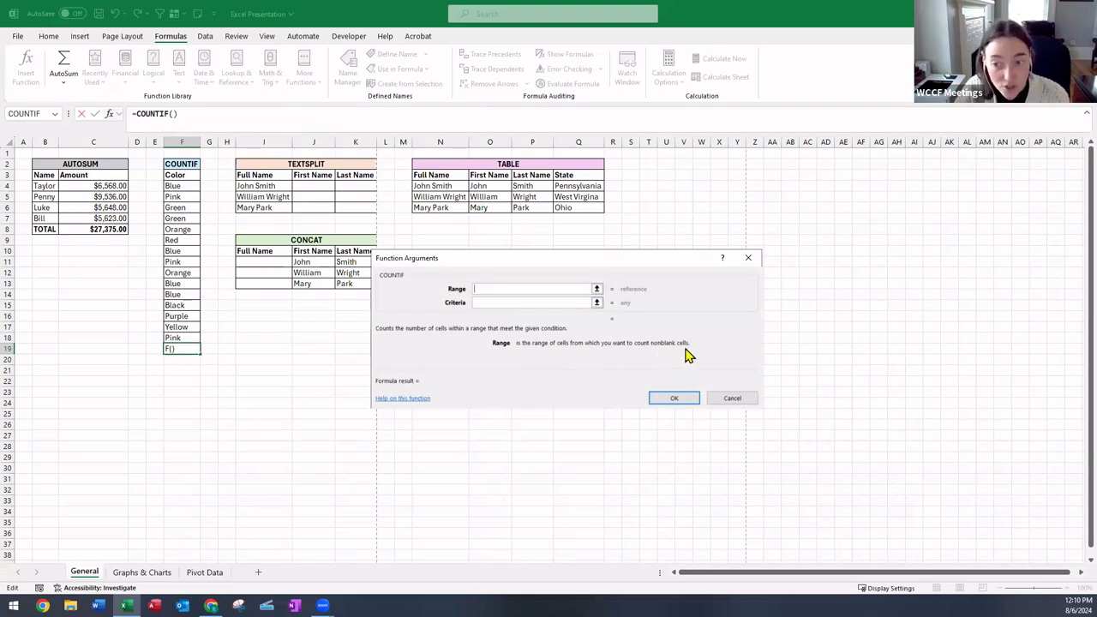
# Set the COUNTIF range to F4:F18 and the criteria to Green, and compare the result with the matching cells in the list.
pyautogui.click(487, 302)
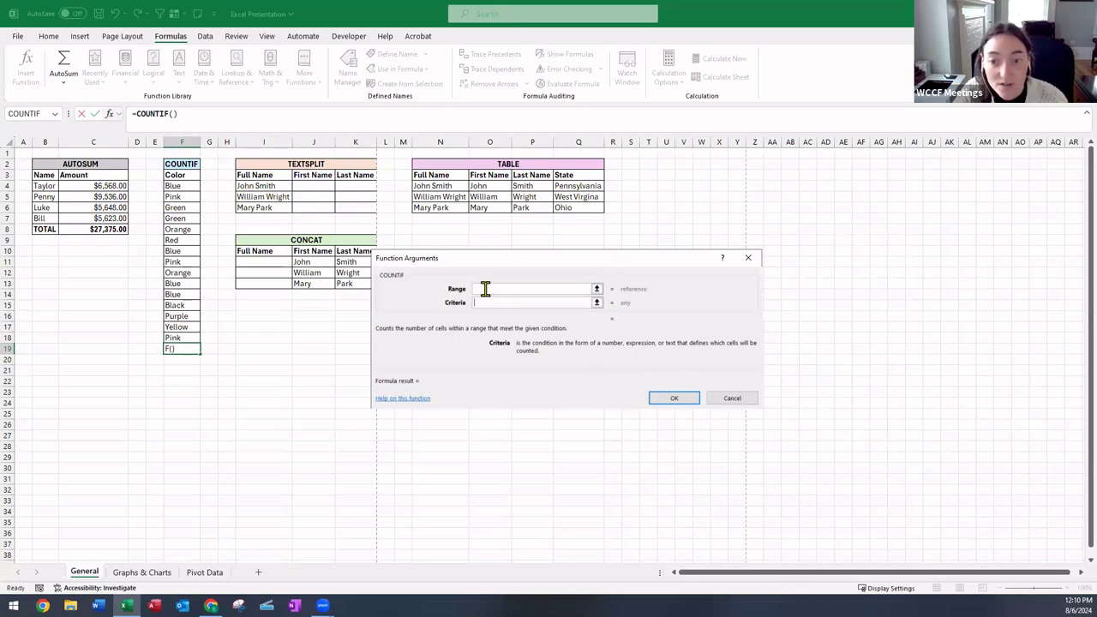
pyautogui.click(485, 289)
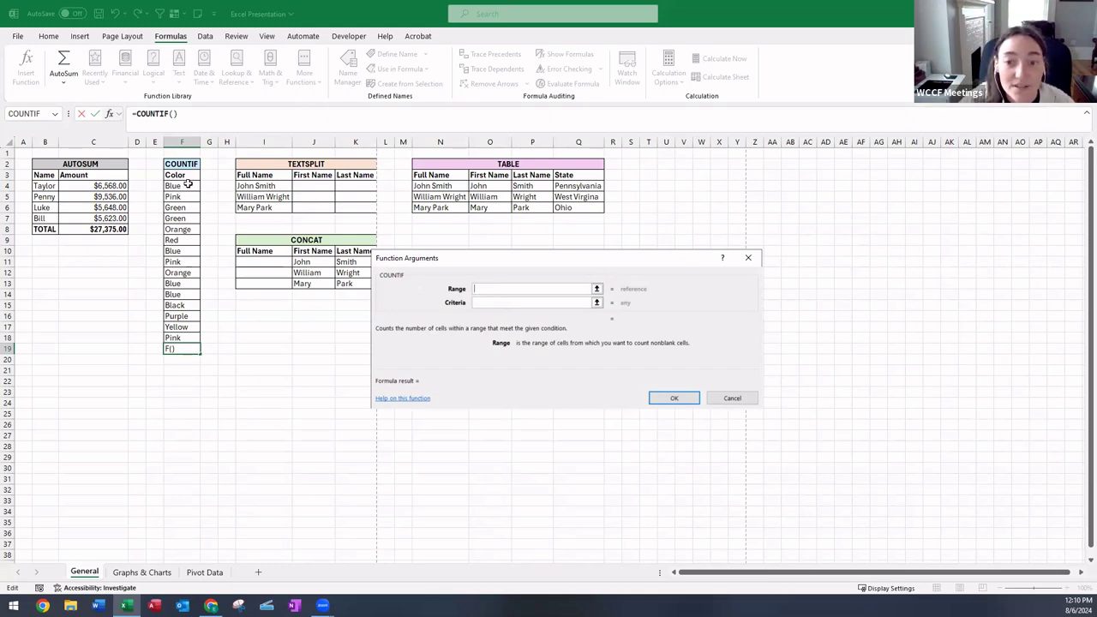
pyautogui.moveTo(176, 185); pyautogui.dragTo(185, 339)
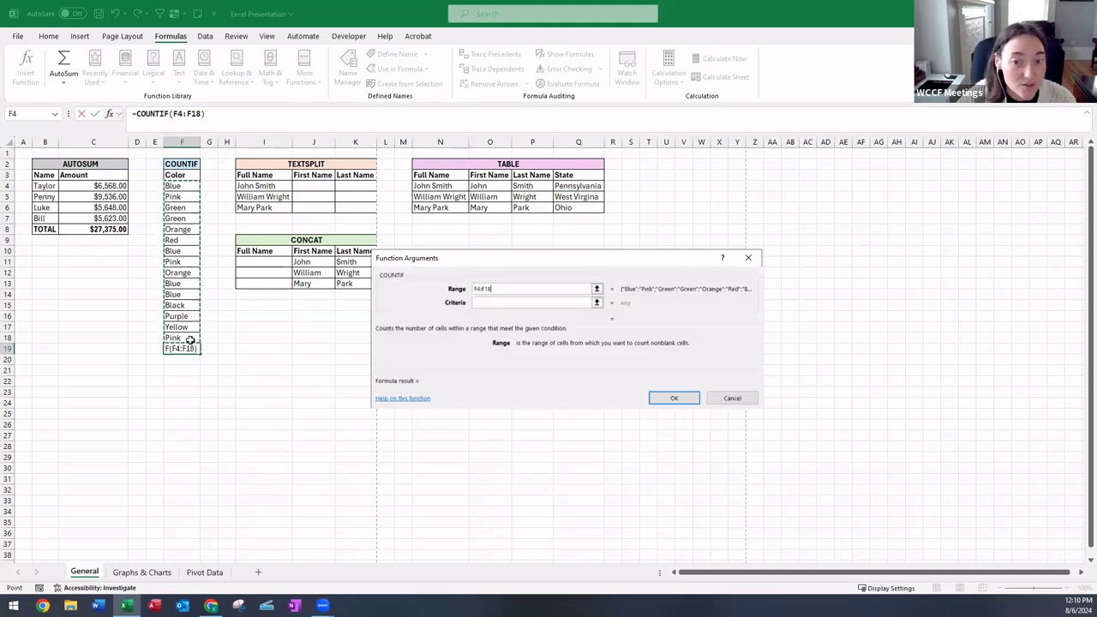
pyautogui.click(533, 303)
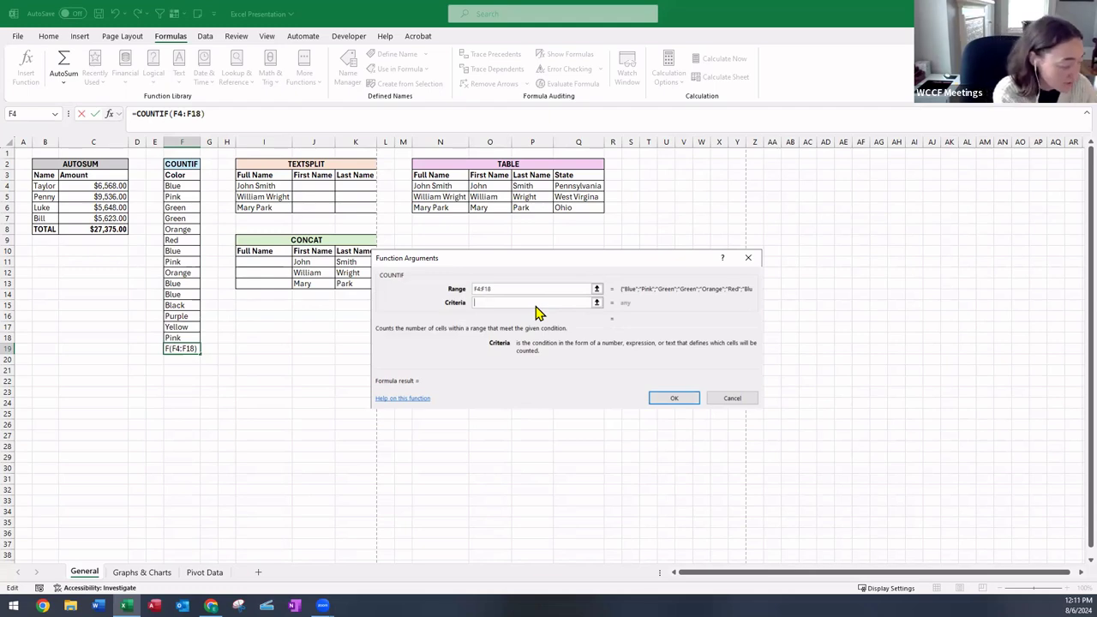
pyautogui.write('Green')
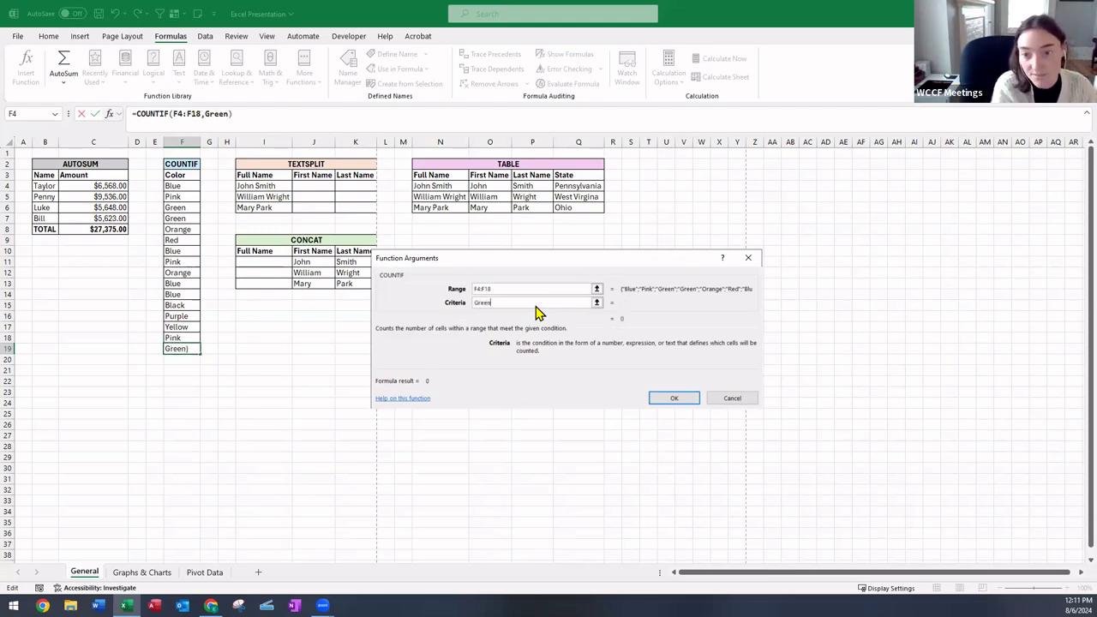
pyautogui.click(665, 400)
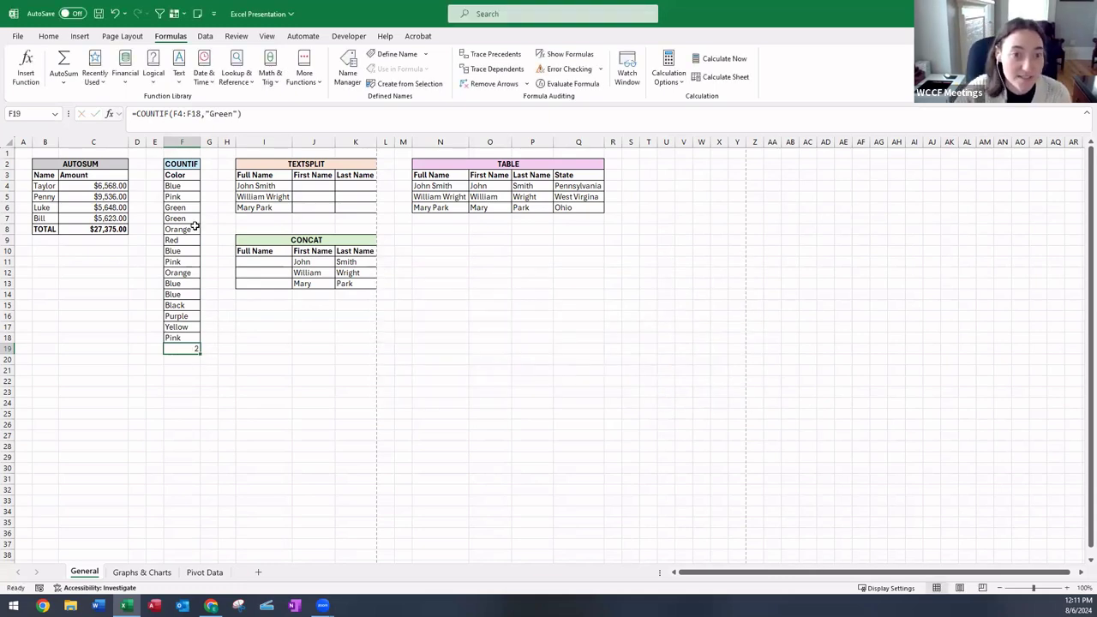
pyautogui.moveTo(187, 208); pyautogui.dragTo(189, 218)
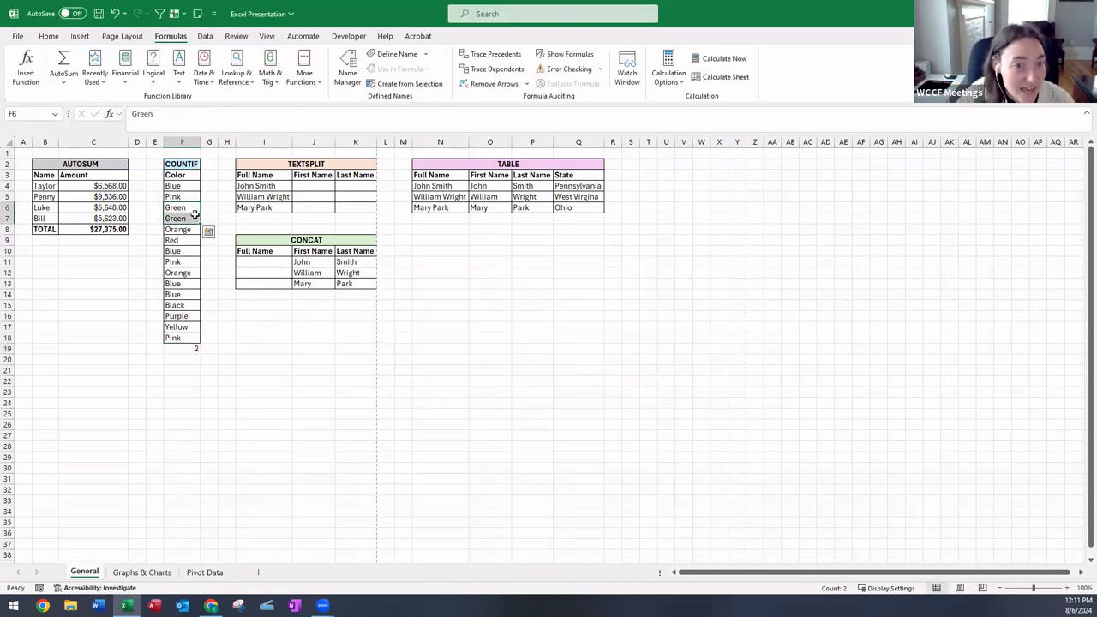
pyautogui.click(237, 436)
# Change the criteria of the COUNTIF formula in F19 to "Blue".
pyautogui.click(184, 345)
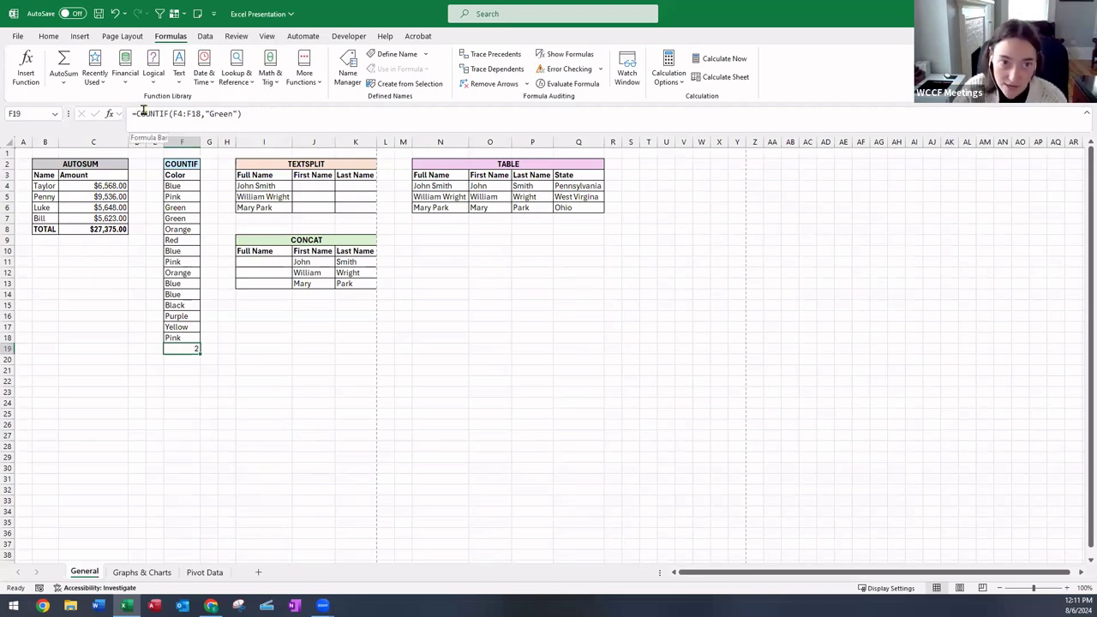
pyautogui.click(232, 114)
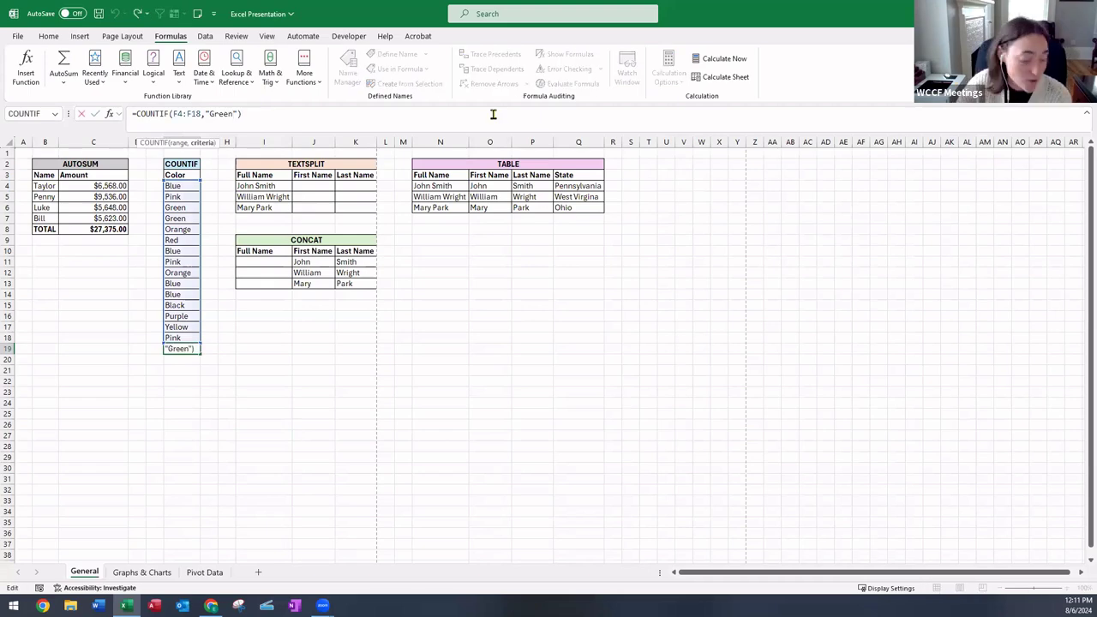
pyautogui.press('BackSpace')
pyautogui.press('BackSpace')
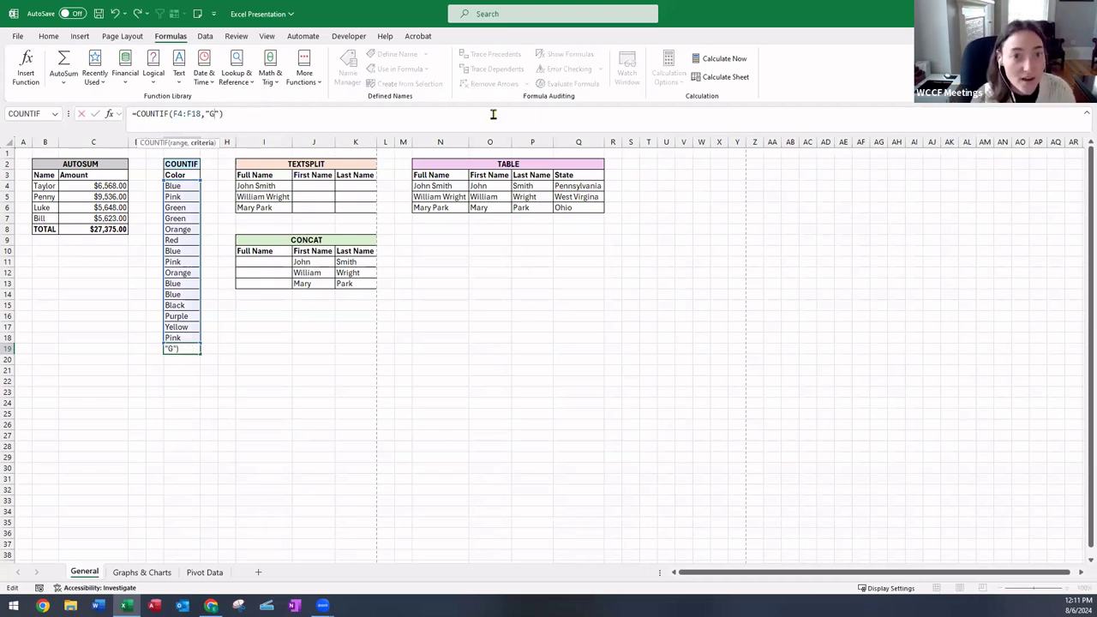
pyautogui.write('Blue')
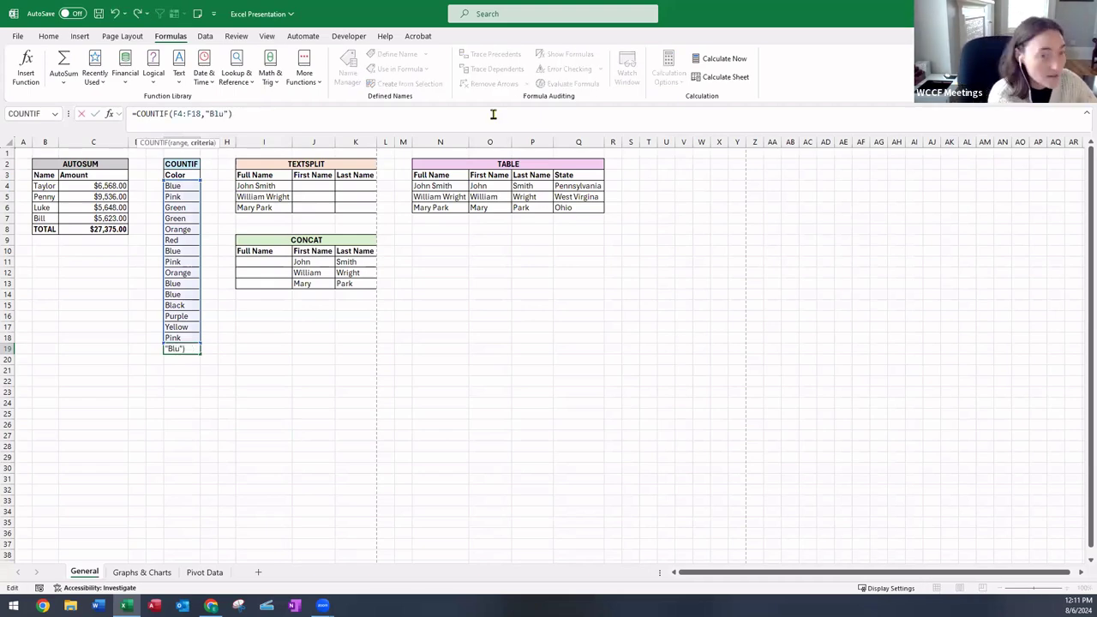
pyautogui.press('Return')
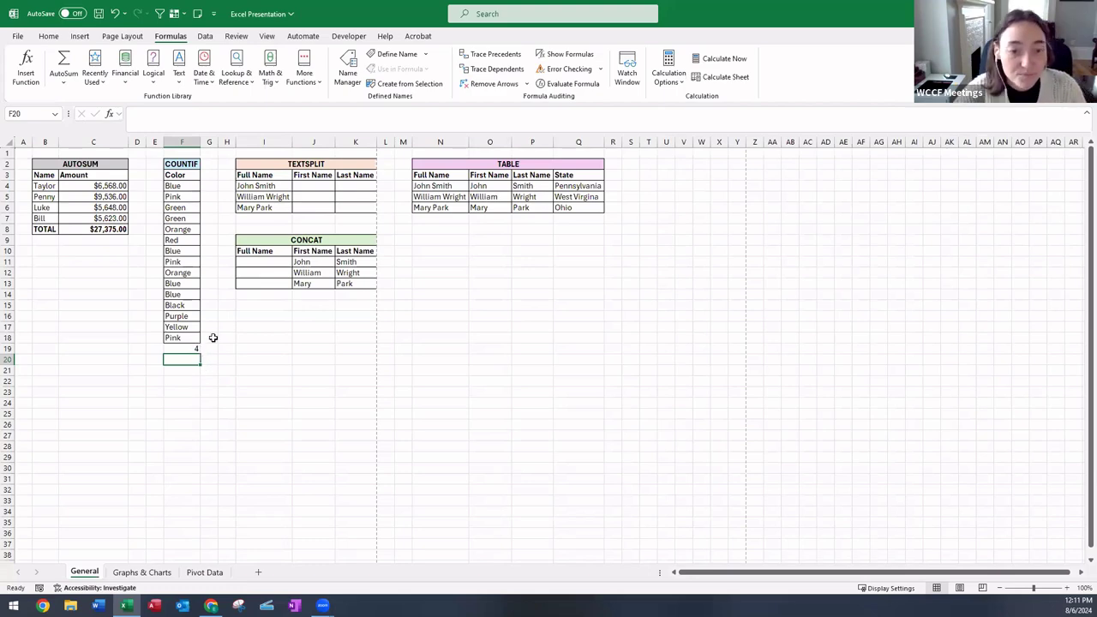
pyautogui.click(211, 339)
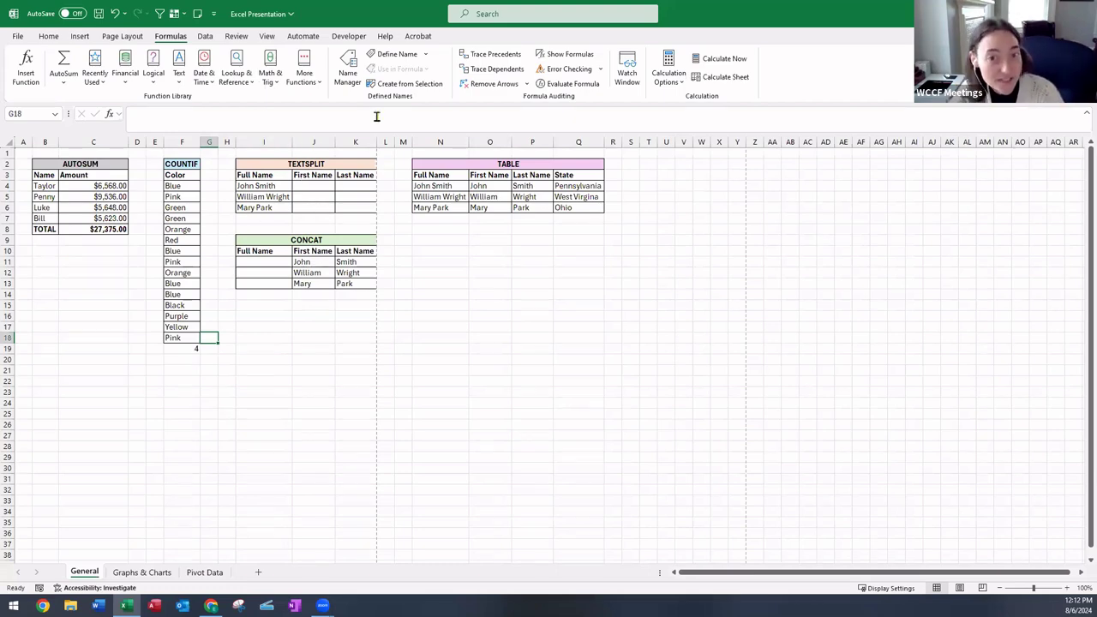
# Split the full name in I4 into first and last name with a TEXTSPLIT formula in J4, using a space " " as column delimiter.
pyautogui.click(318, 199)
pyautogui.click(304, 185)
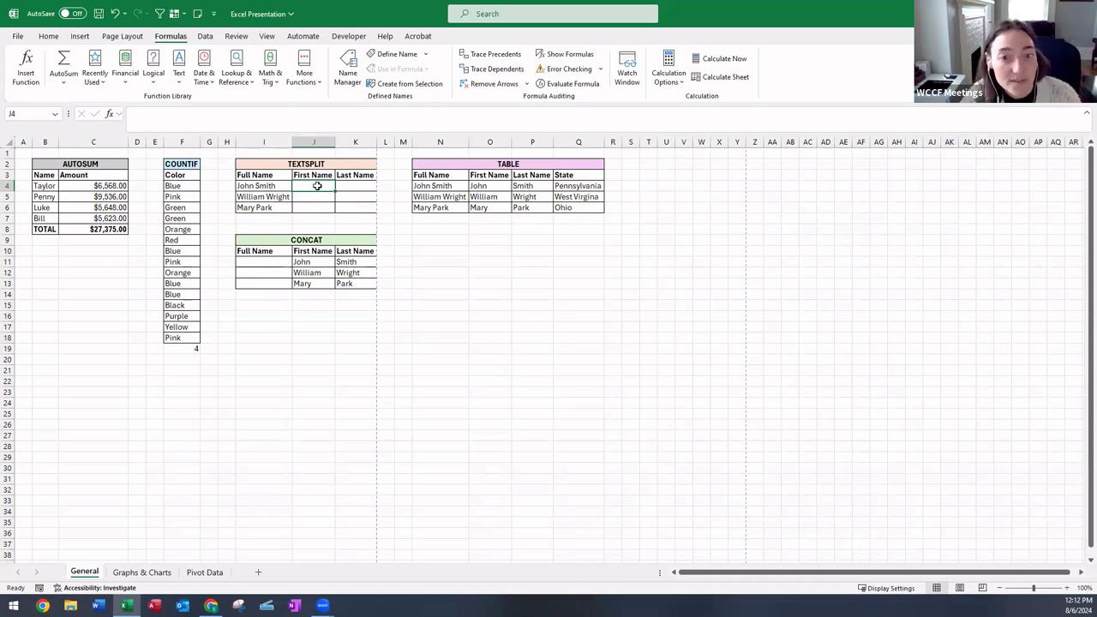
pyautogui.click(178, 79)
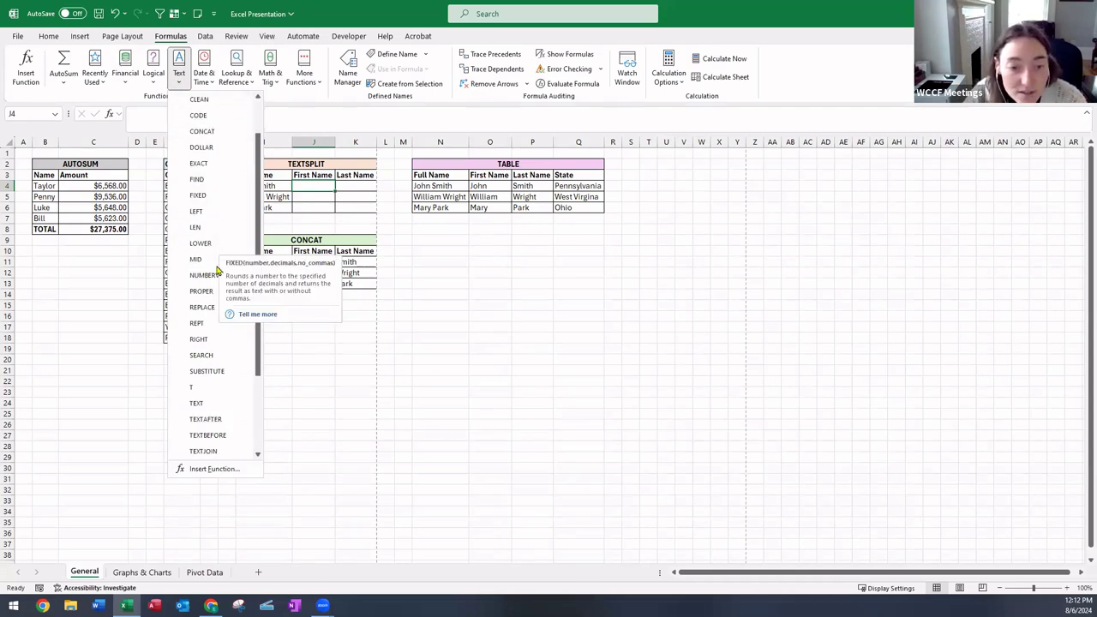
pyautogui.scroll(-2, 219, 360)
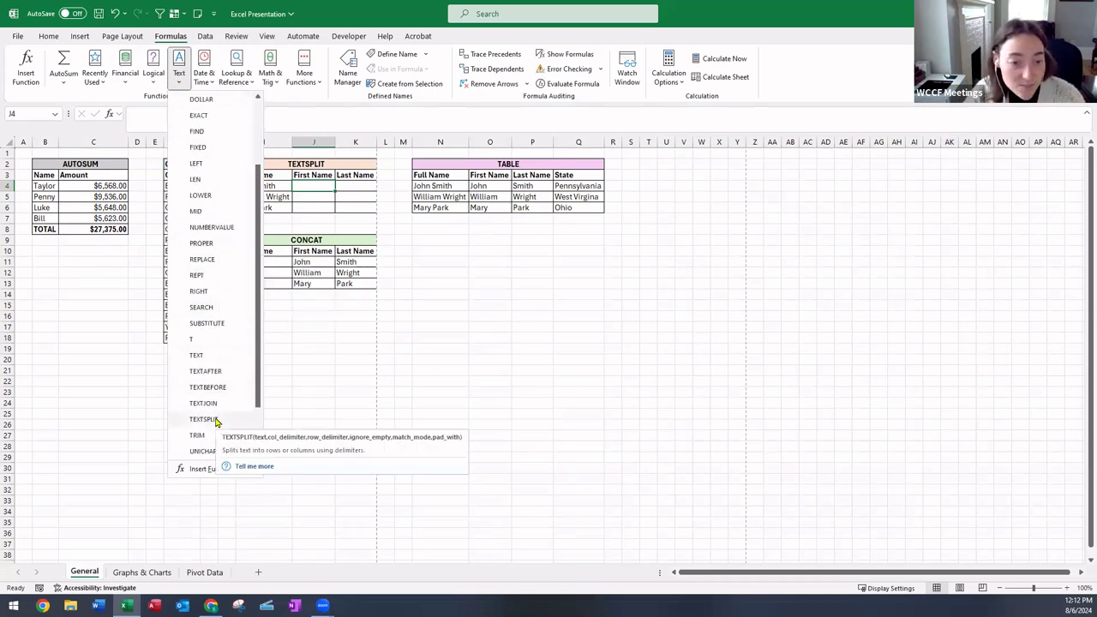
pyautogui.click(206, 419)
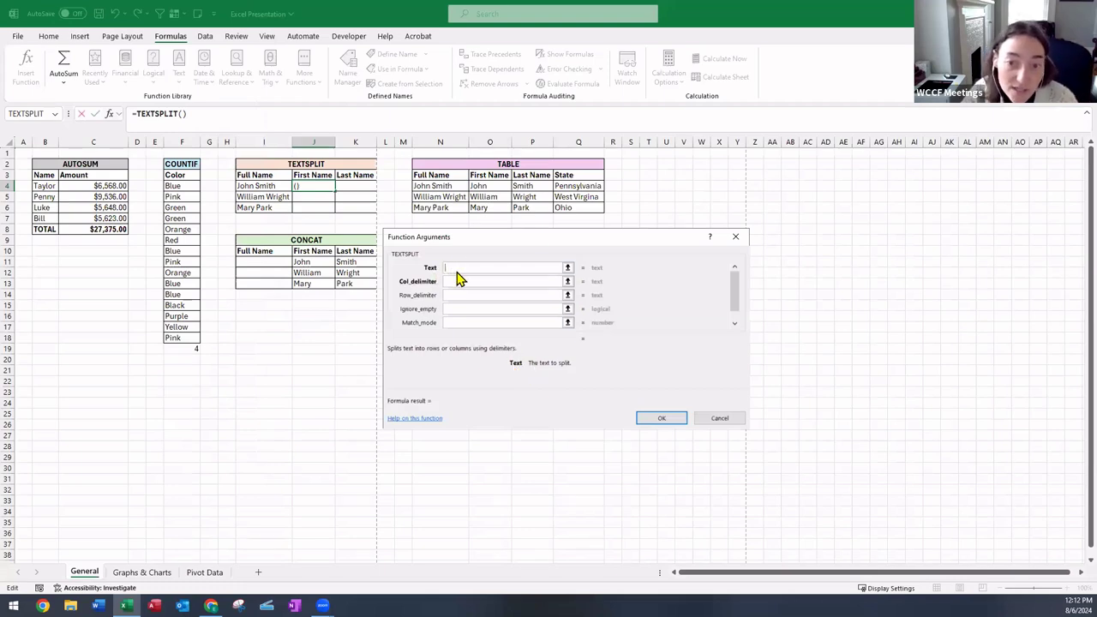
pyautogui.click(274, 186)
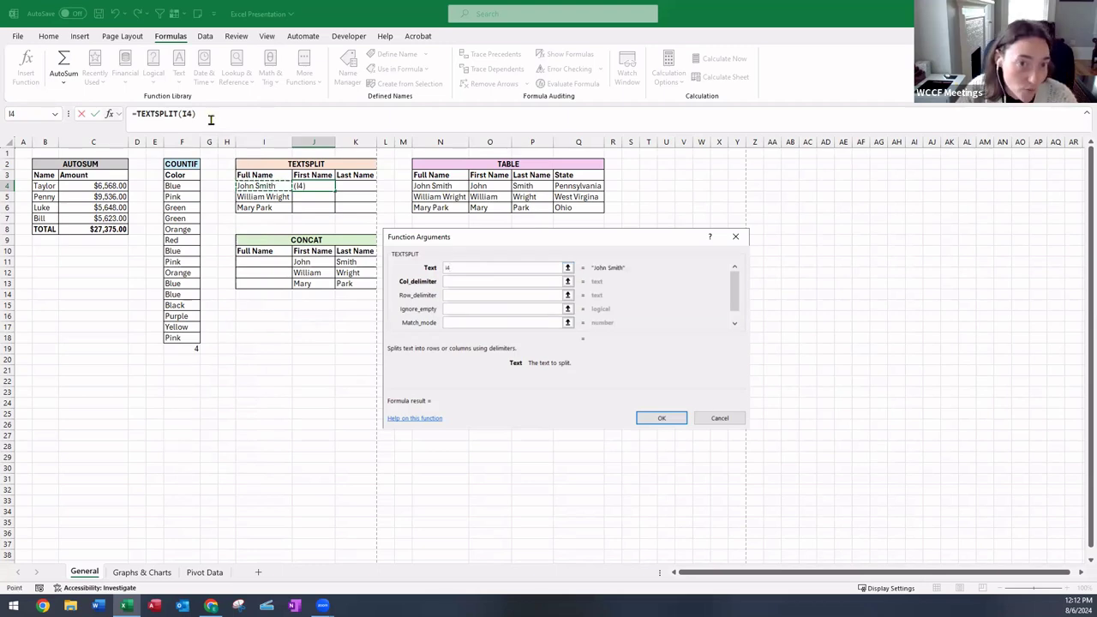
pyautogui.click(472, 281)
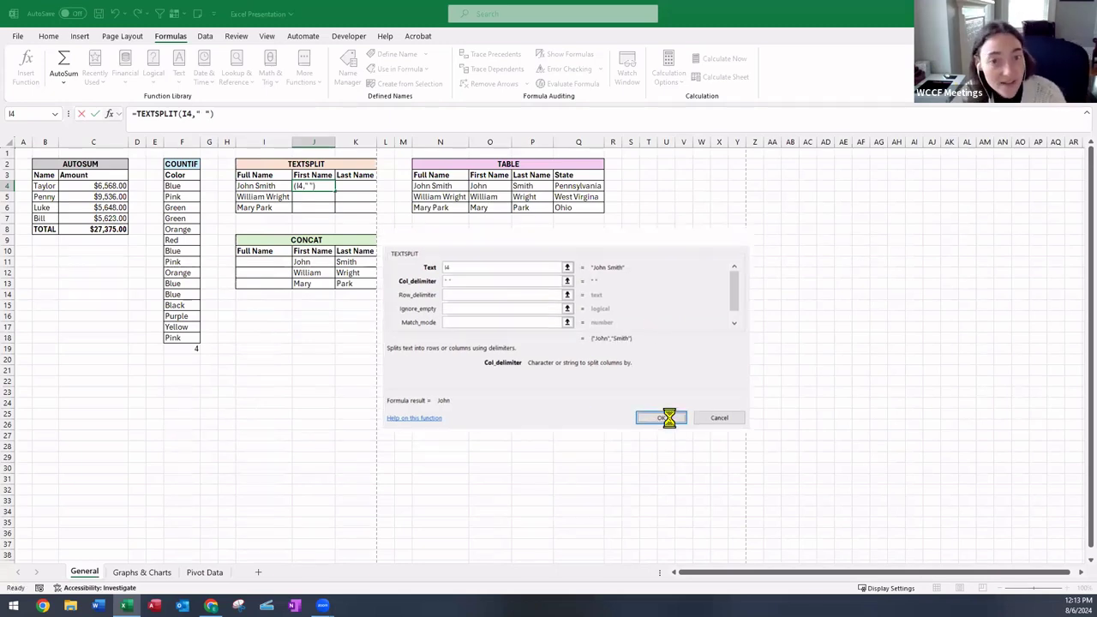
pyautogui.click(670, 423)
pyautogui.click(349, 319)
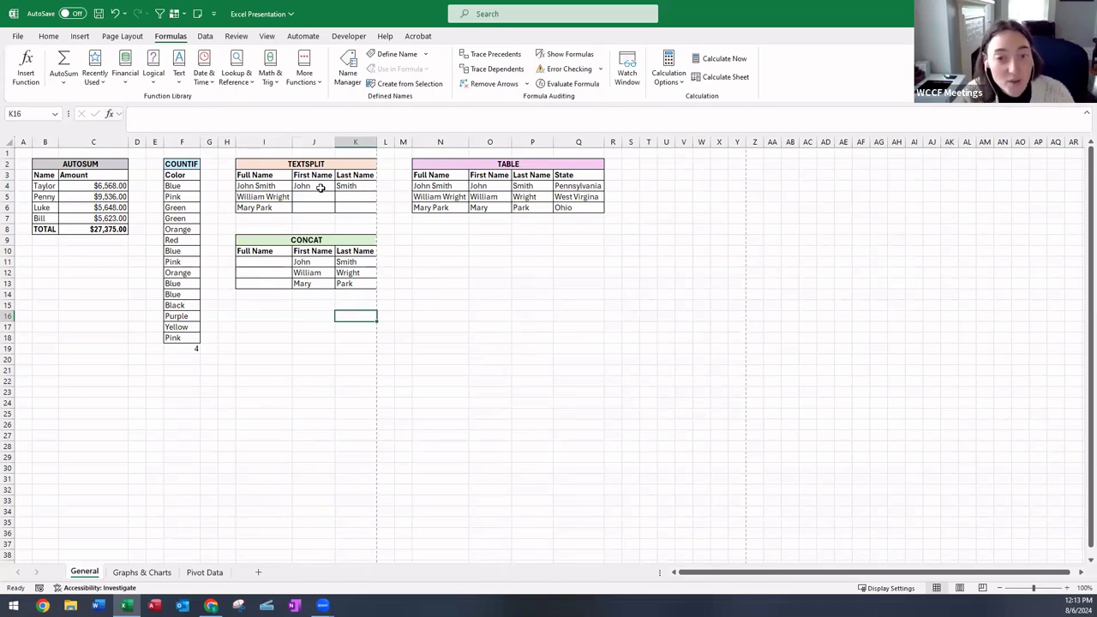
# Copy the TEXTSPLIT formula from row 4 down to the other names in rows 5 and 6.
pyautogui.click(313, 185)
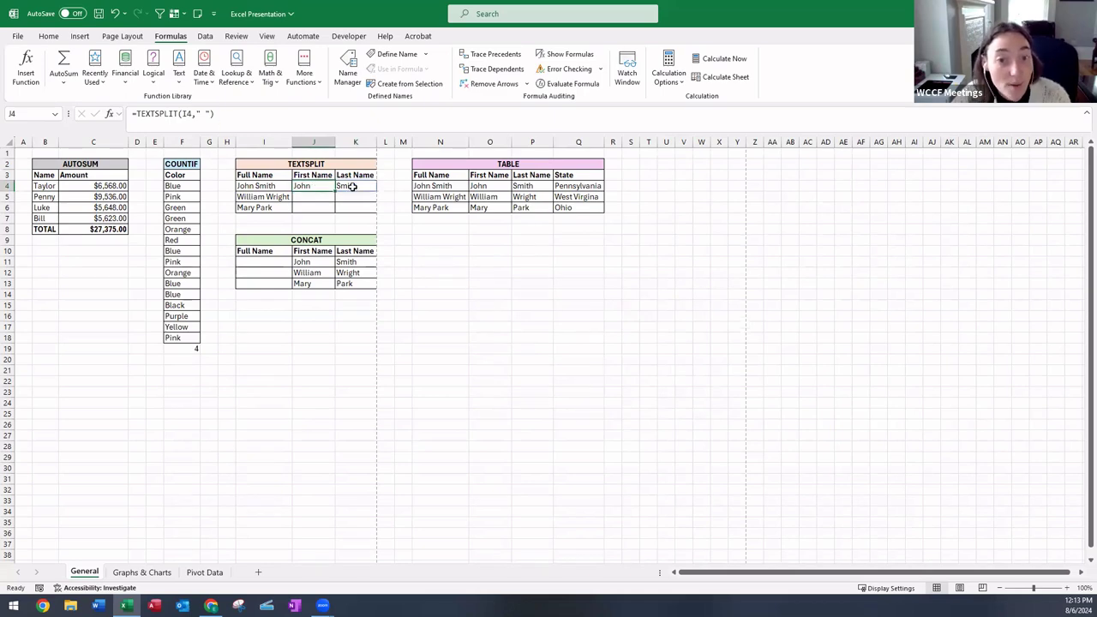
pyautogui.moveTo(325, 185); pyautogui.dragTo(379, 210)
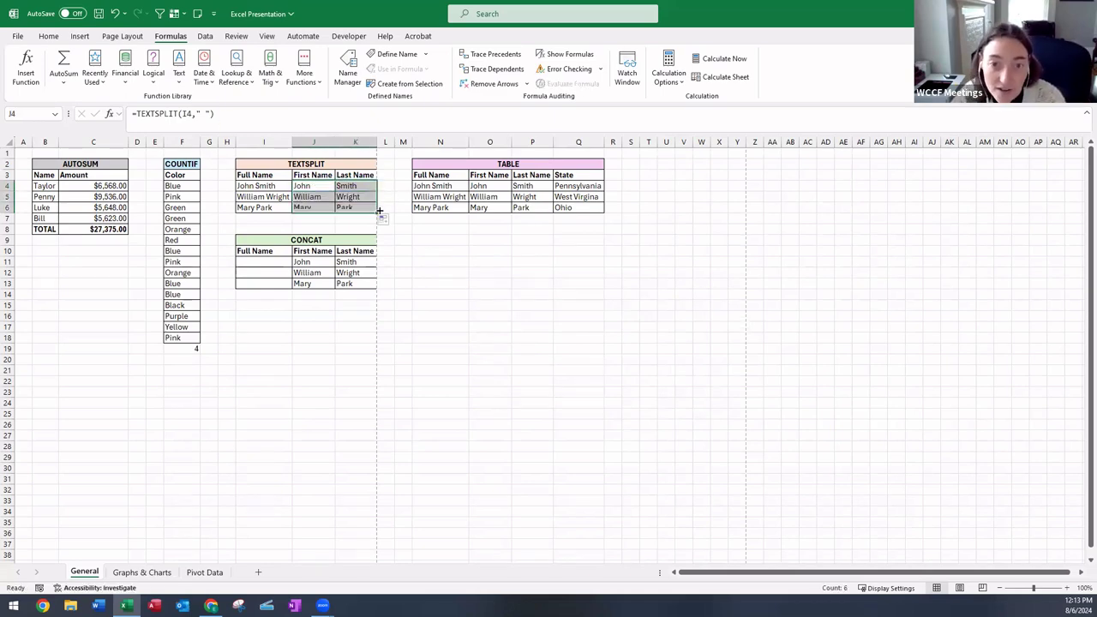
pyautogui.click(403, 240)
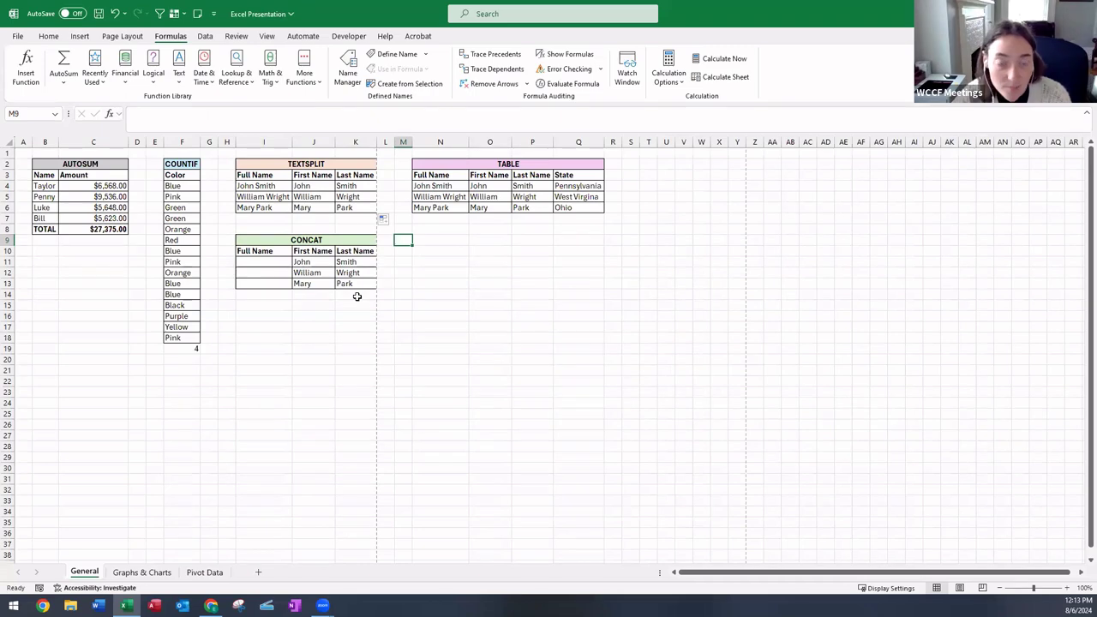
pyautogui.click(340, 348)
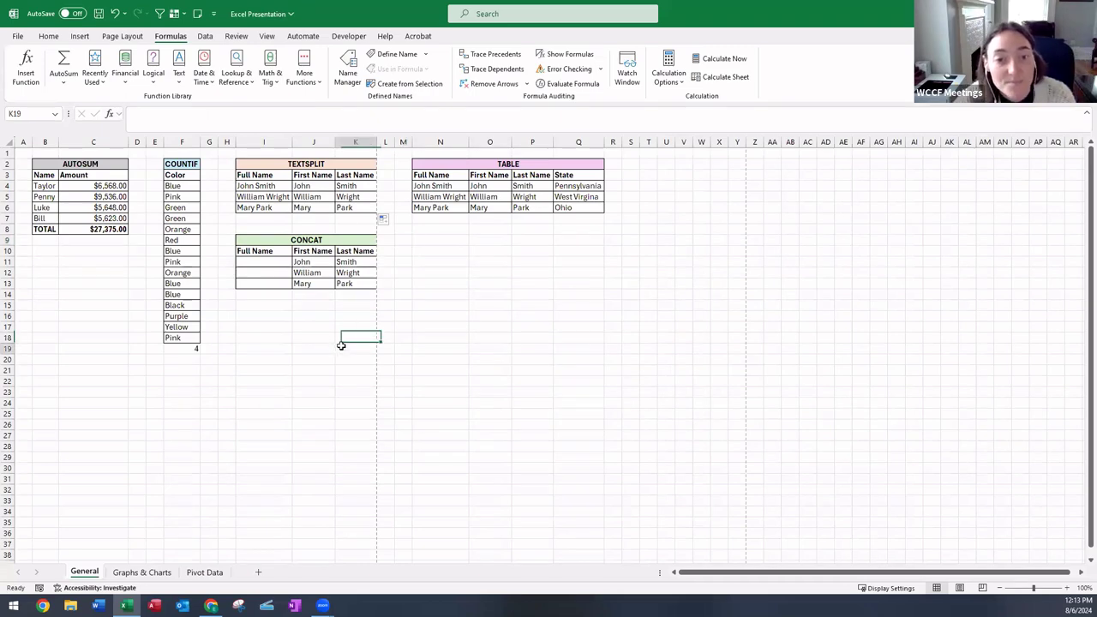
# Join the first name in J11 and the last name in K11 with a CONCAT formula in I11.
pyautogui.click(320, 239)
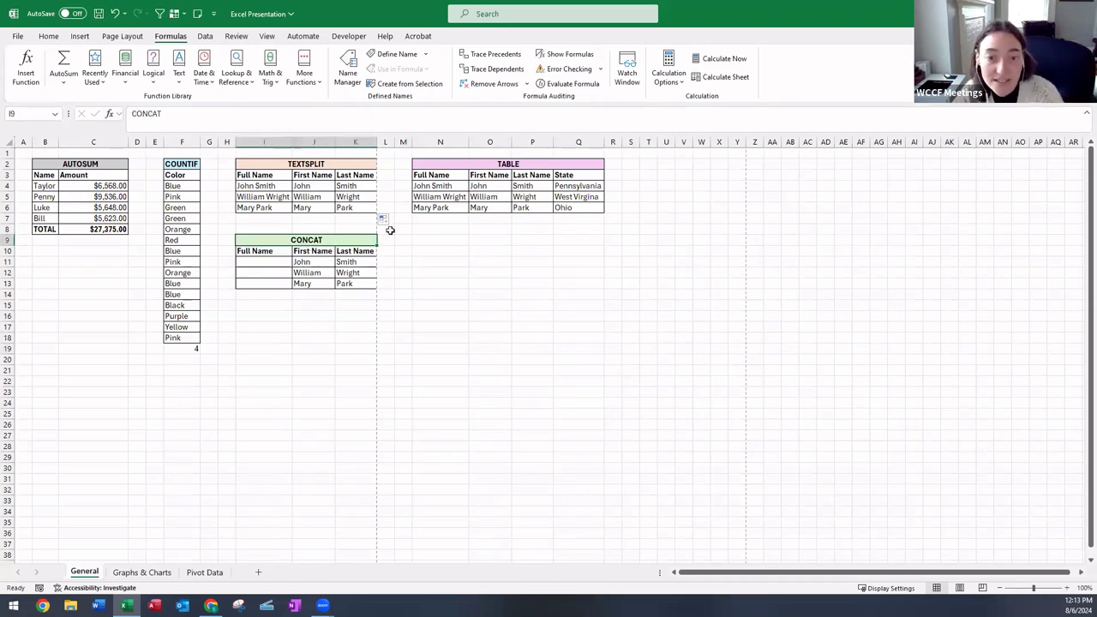
pyautogui.click(271, 261)
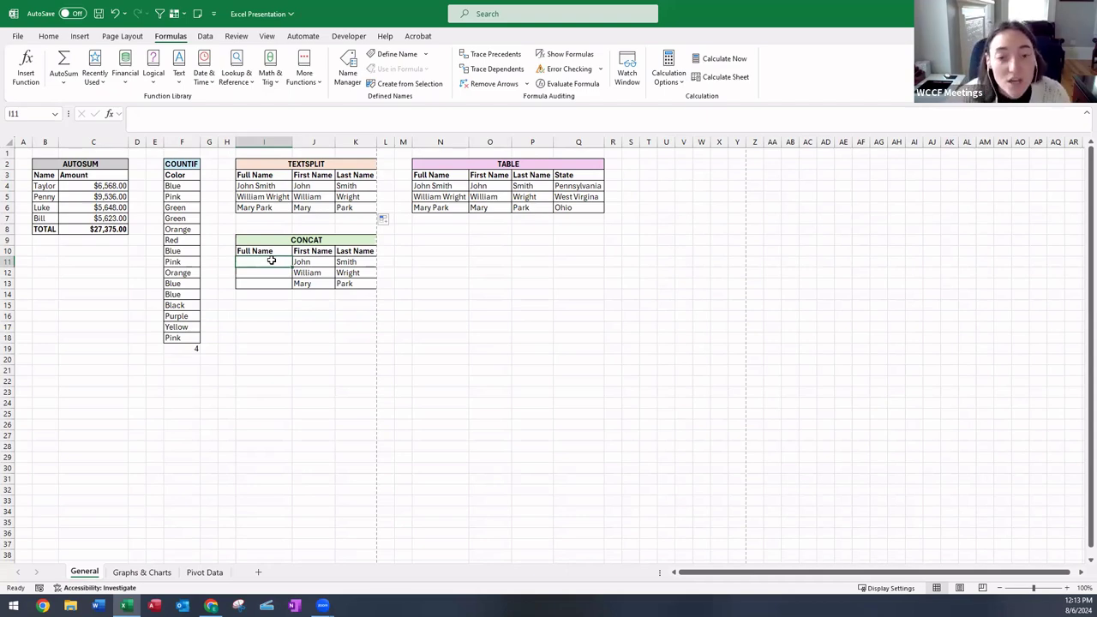
pyautogui.click(182, 79)
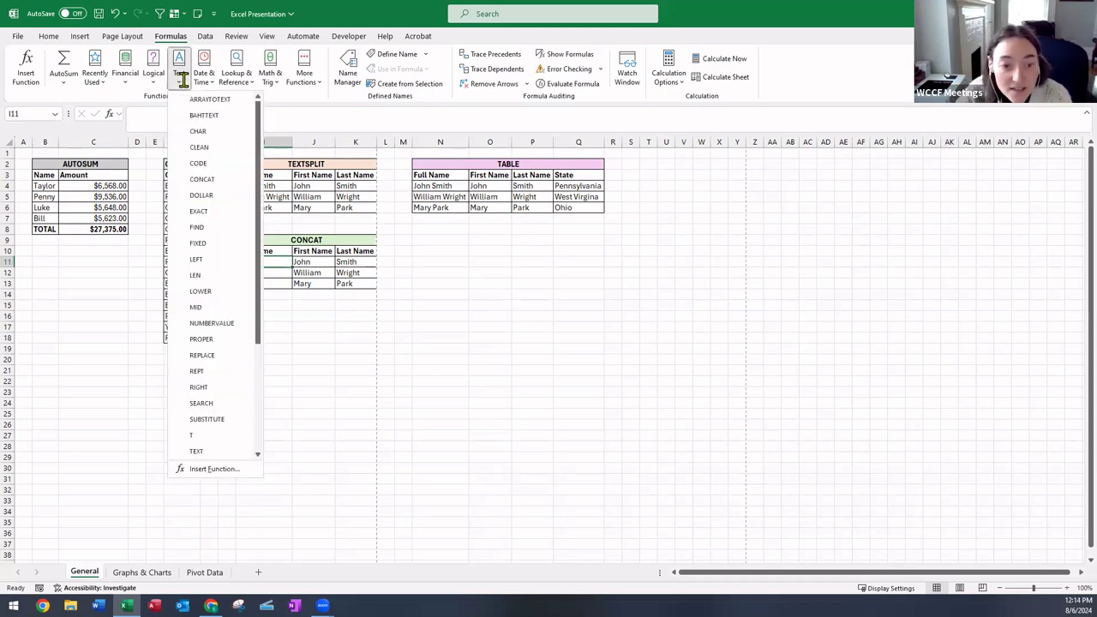
pyautogui.click(222, 178)
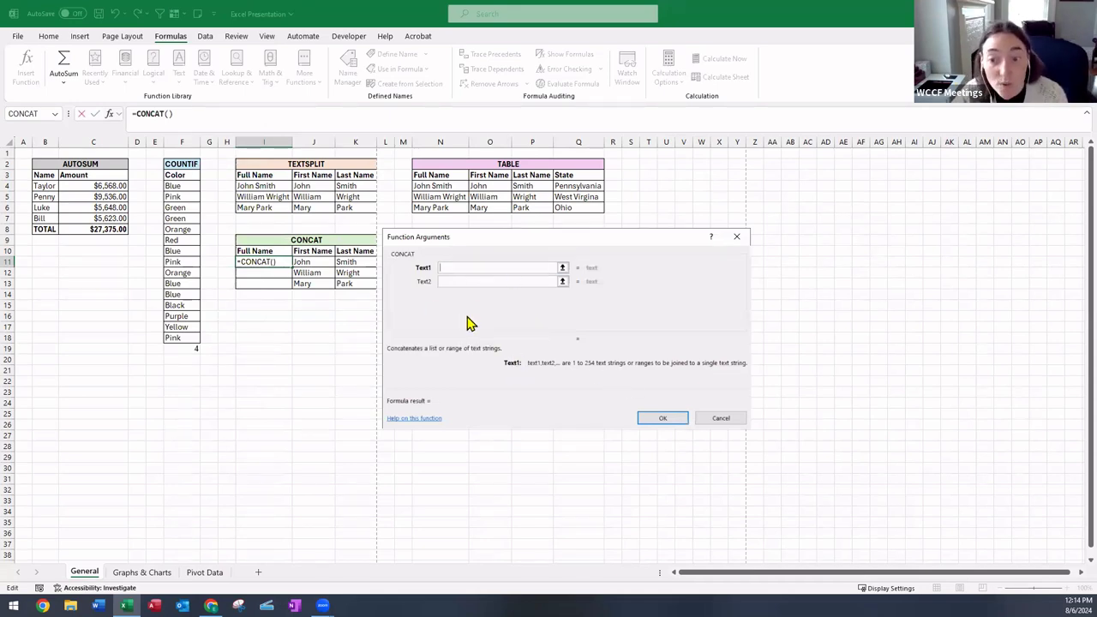
pyautogui.click(319, 261)
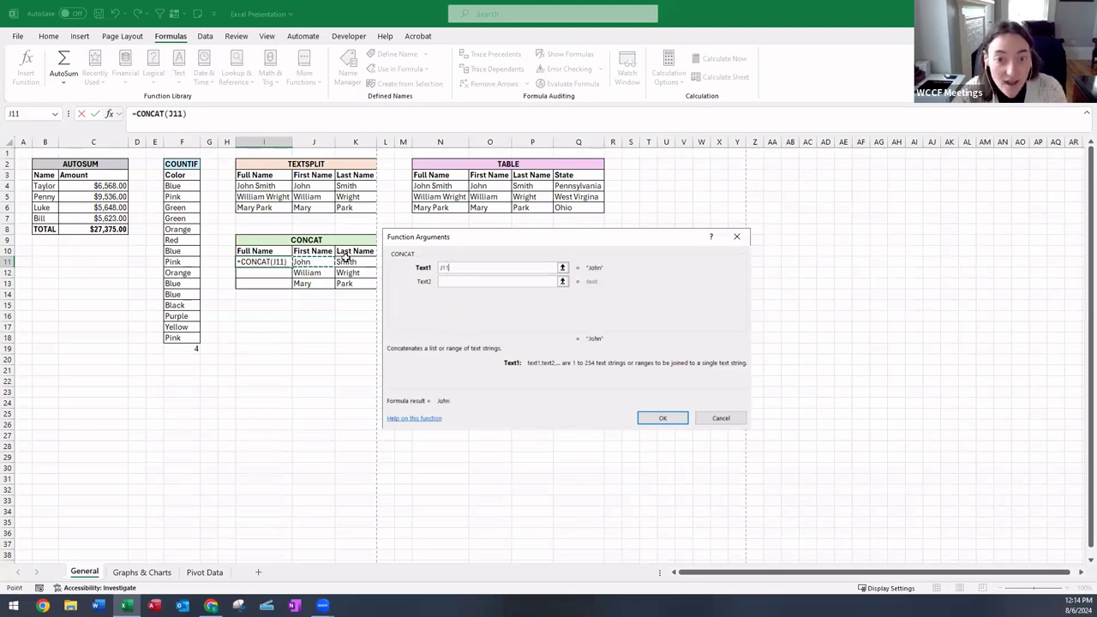
pyautogui.click(449, 283)
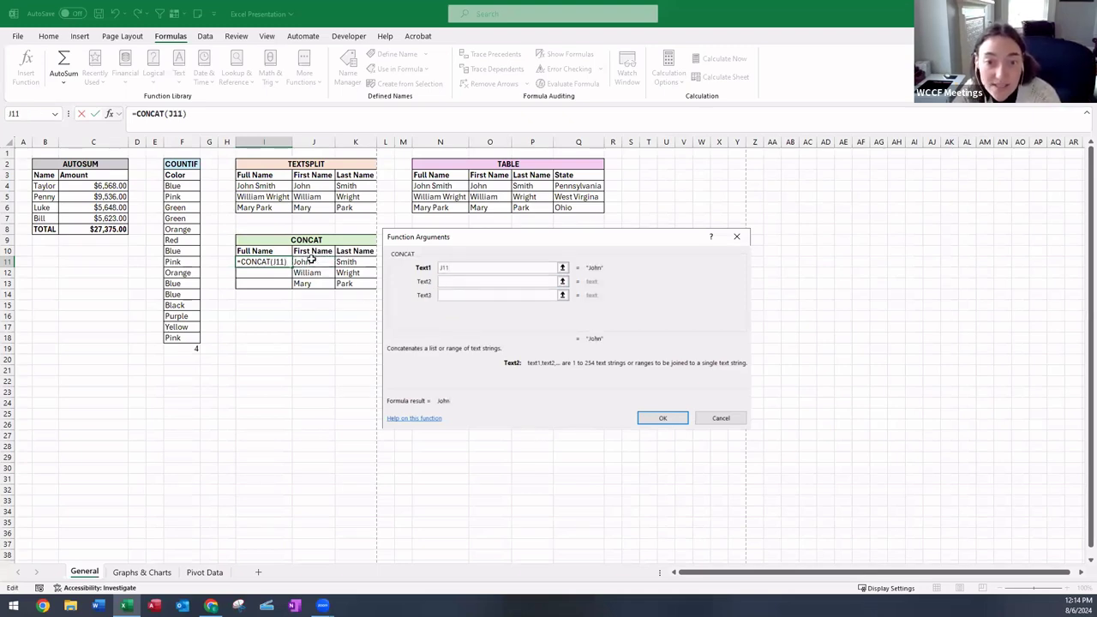
pyautogui.click(345, 262)
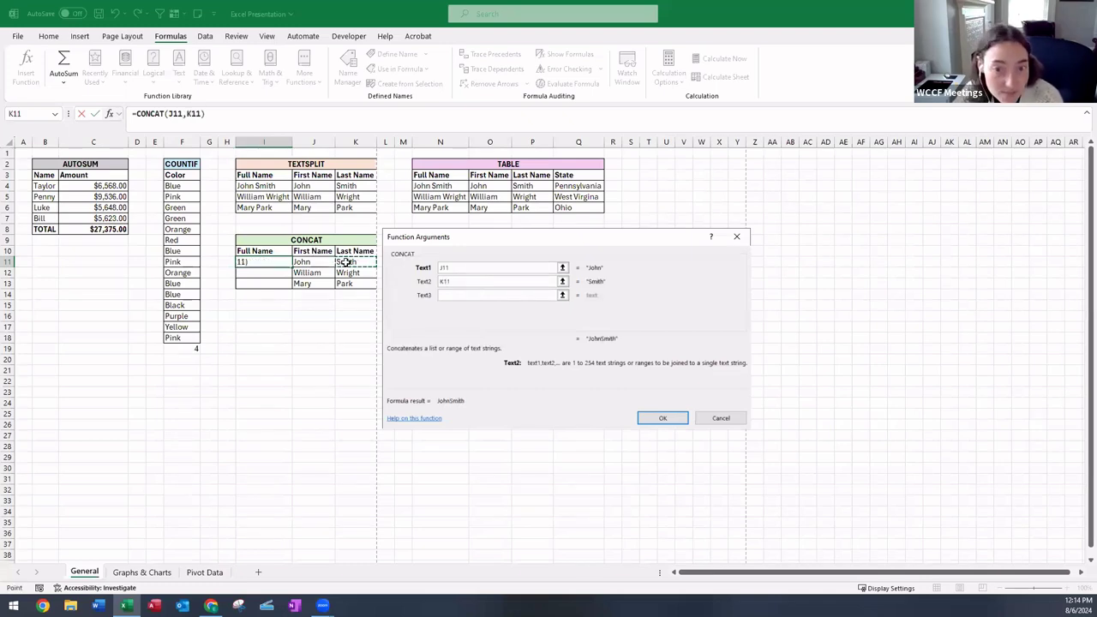
pyautogui.click(651, 416)
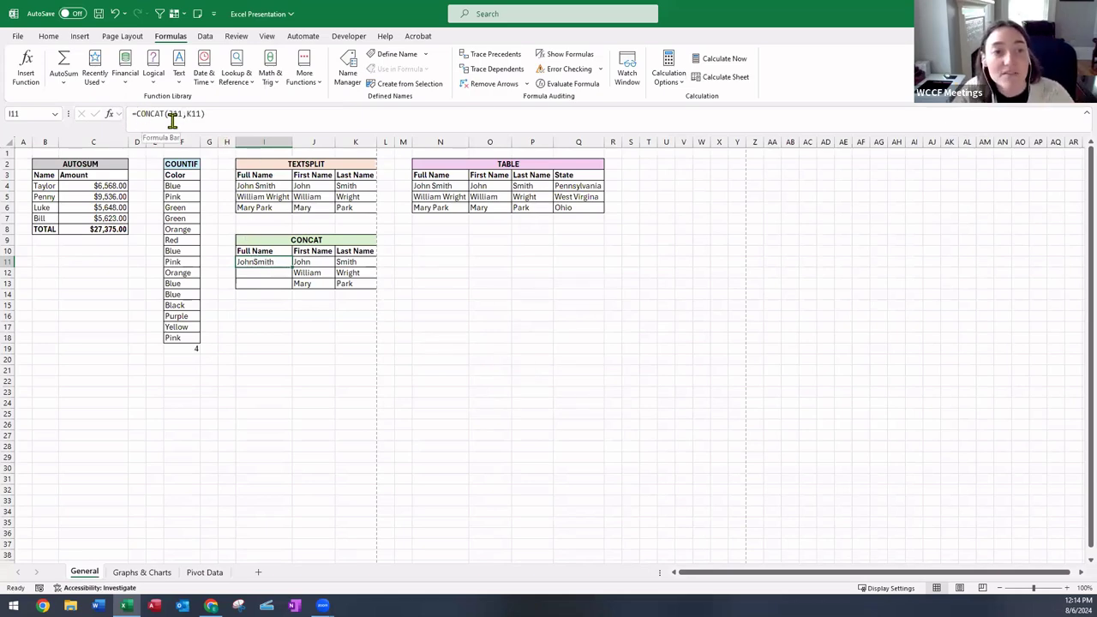
# Add a space " " between the two references so the formula in I11 reads =CONCAT(J11, " ", K11).
pyautogui.click(234, 114)
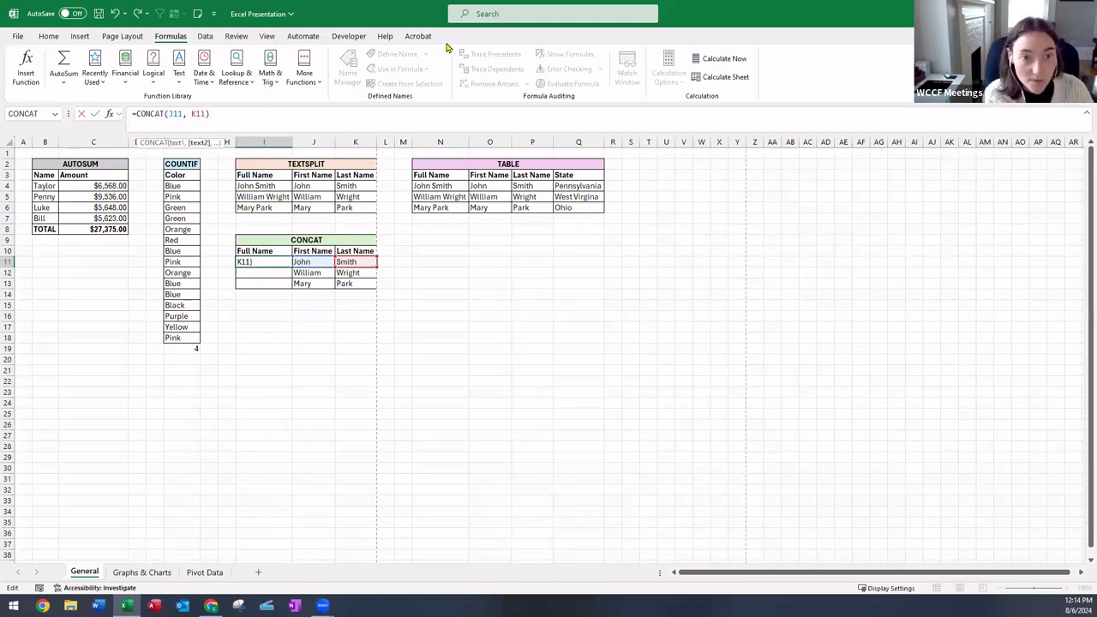
pyautogui.write('"')
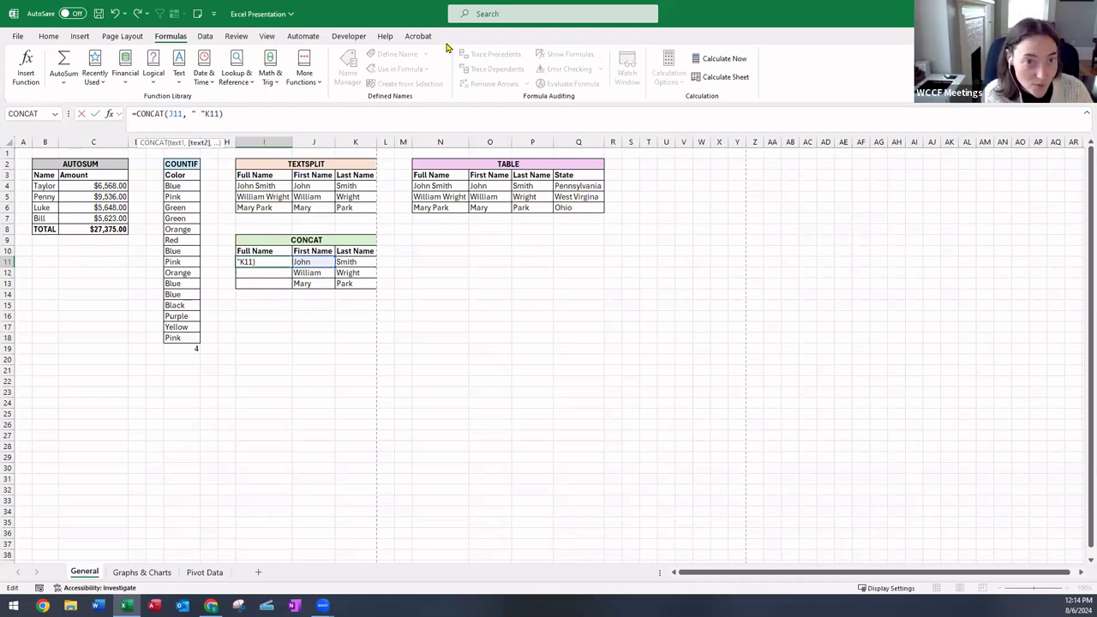
pyautogui.write(' ",')
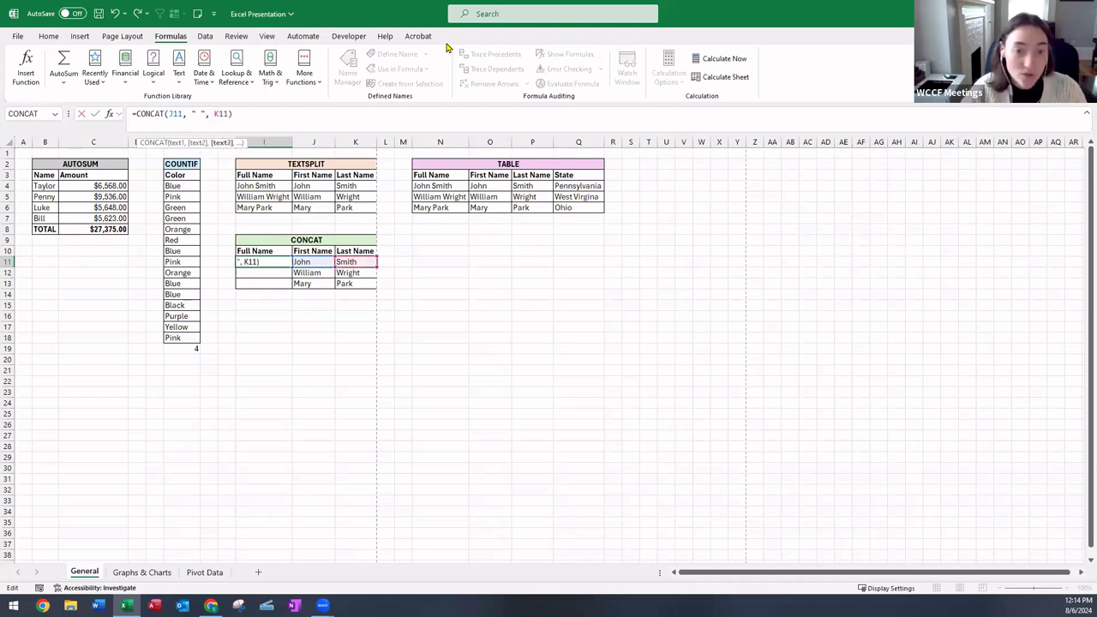
pyautogui.press('Return')
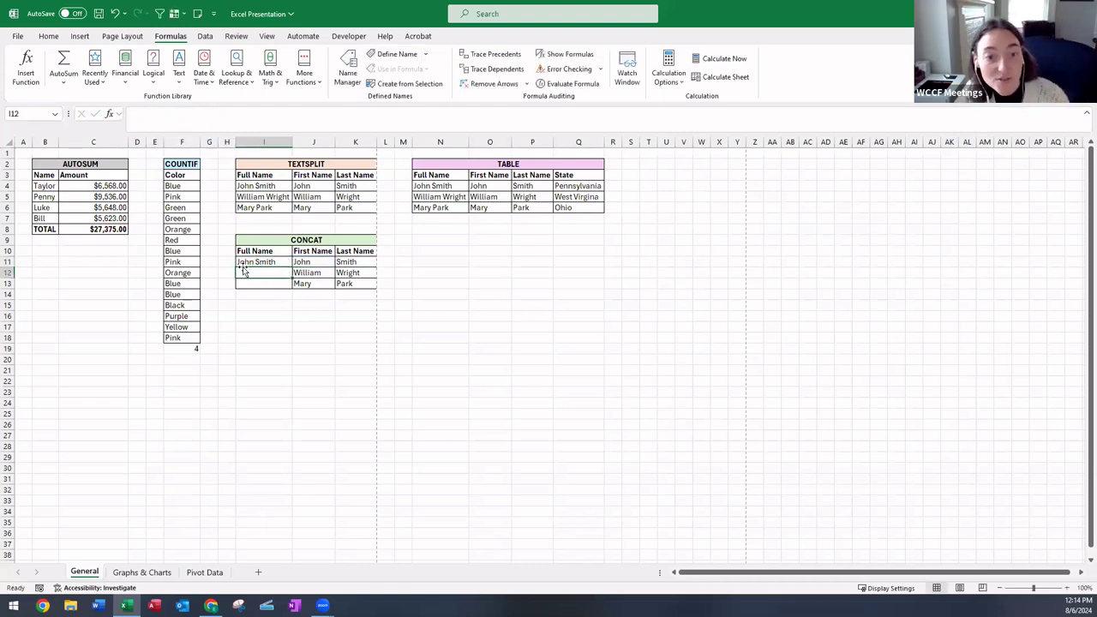
# Copy the CONCAT formula from I11 down to I12 and I13.
pyautogui.click(286, 263)
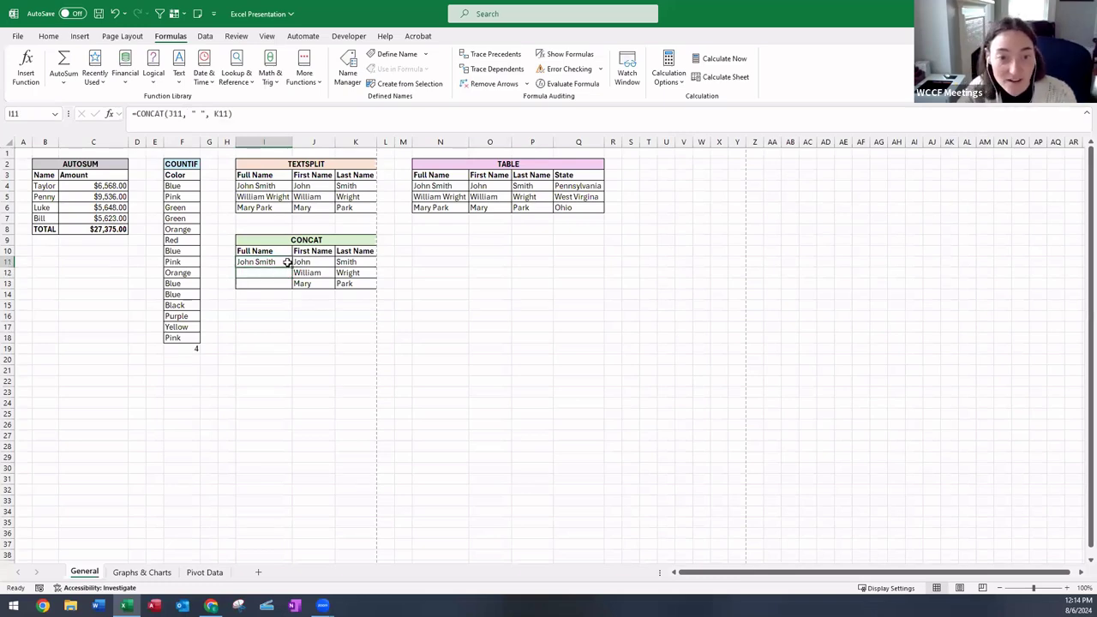
pyautogui.moveTo(292, 268); pyautogui.dragTo(293, 288)
pyautogui.click(295, 324)
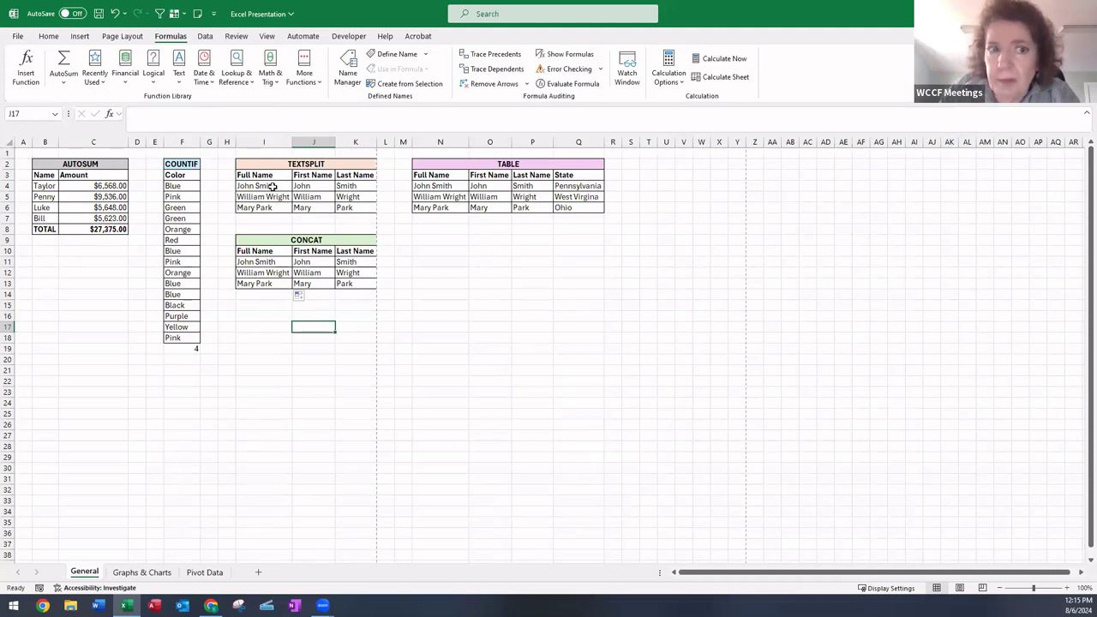
# Undo the copied CONCAT formulas and the added space, restoring =CONCAT(J11,K11) in I11 and keeping the TEXTSPLIT results.
pyautogui.click(304, 262)
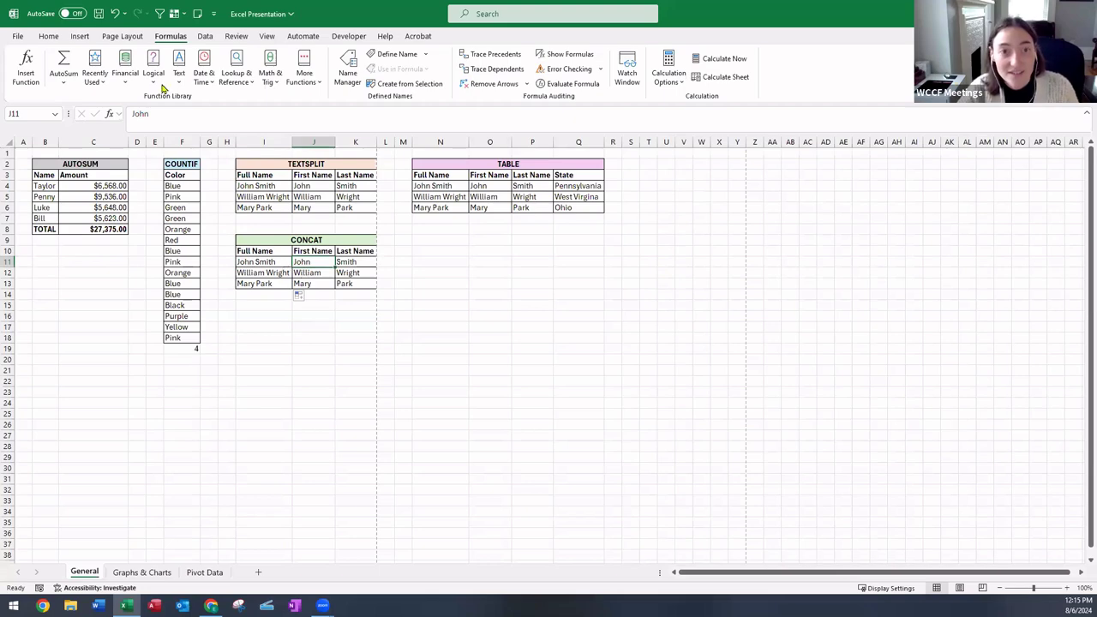
pyautogui.click(115, 14)
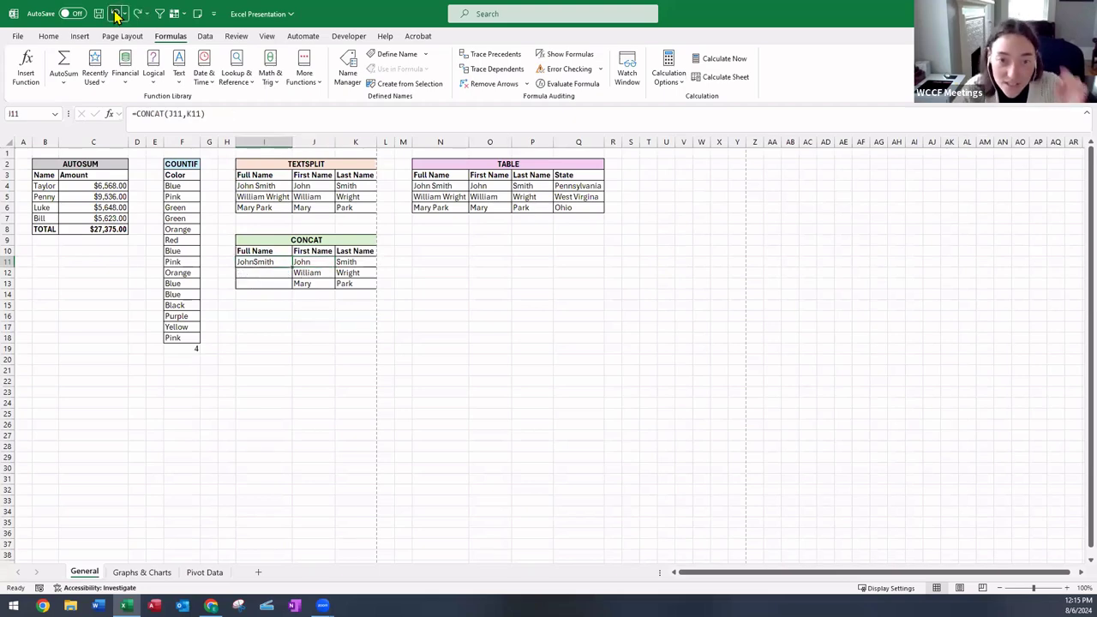
pyautogui.click(115, 15)
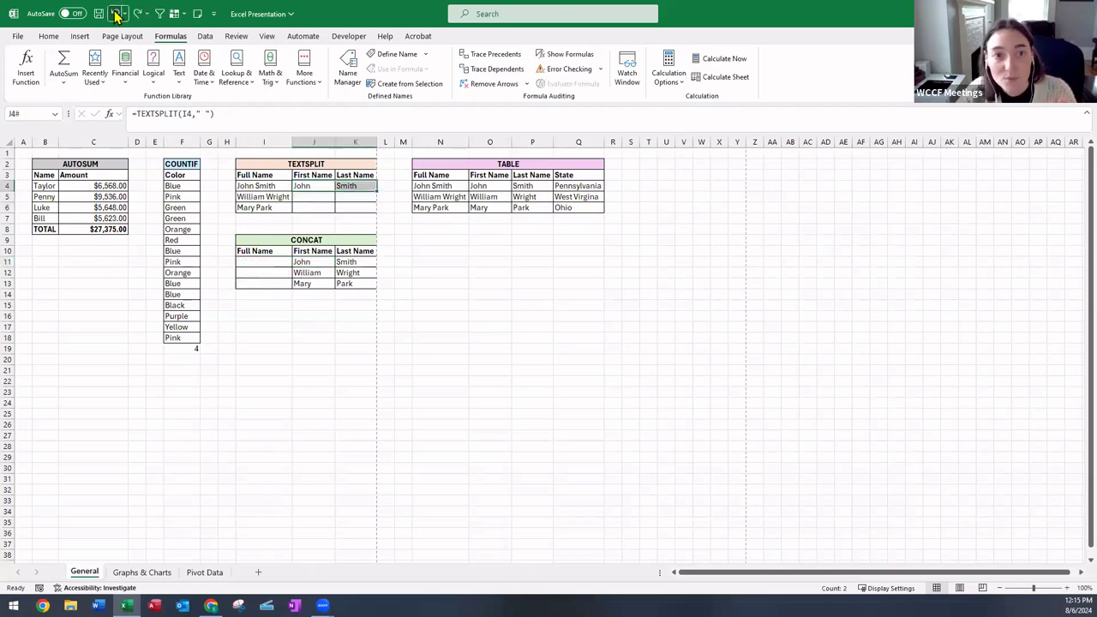
pyautogui.click(137, 14)
pyautogui.click(137, 15)
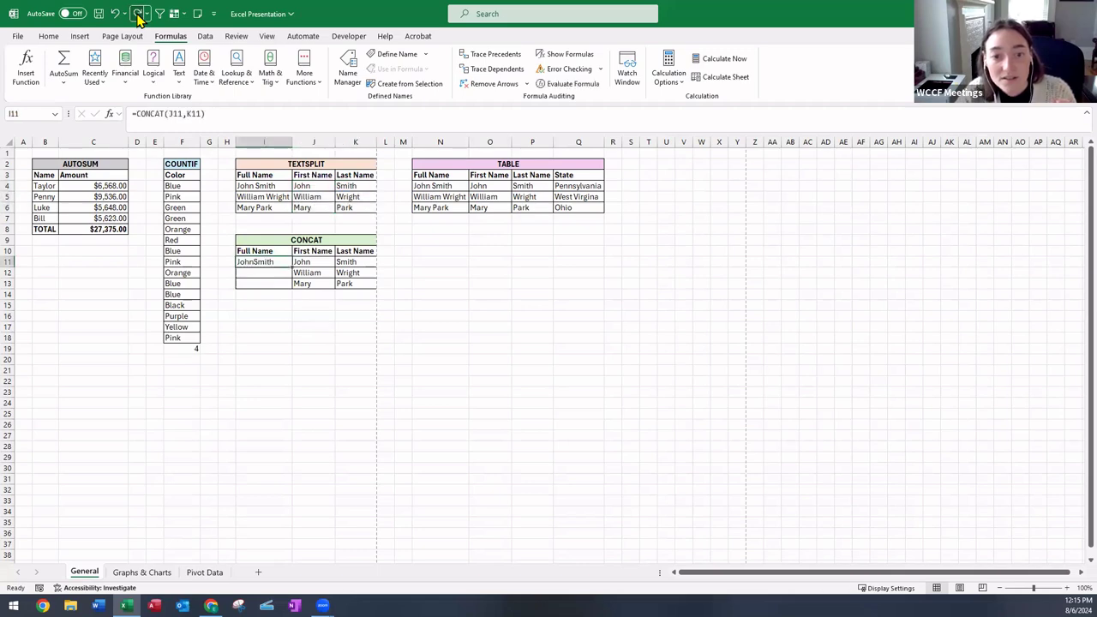
# Try a CONCAT formula in I12 with J12 and K12, show its additional text arguments, and cancel it.
pyautogui.click(281, 272)
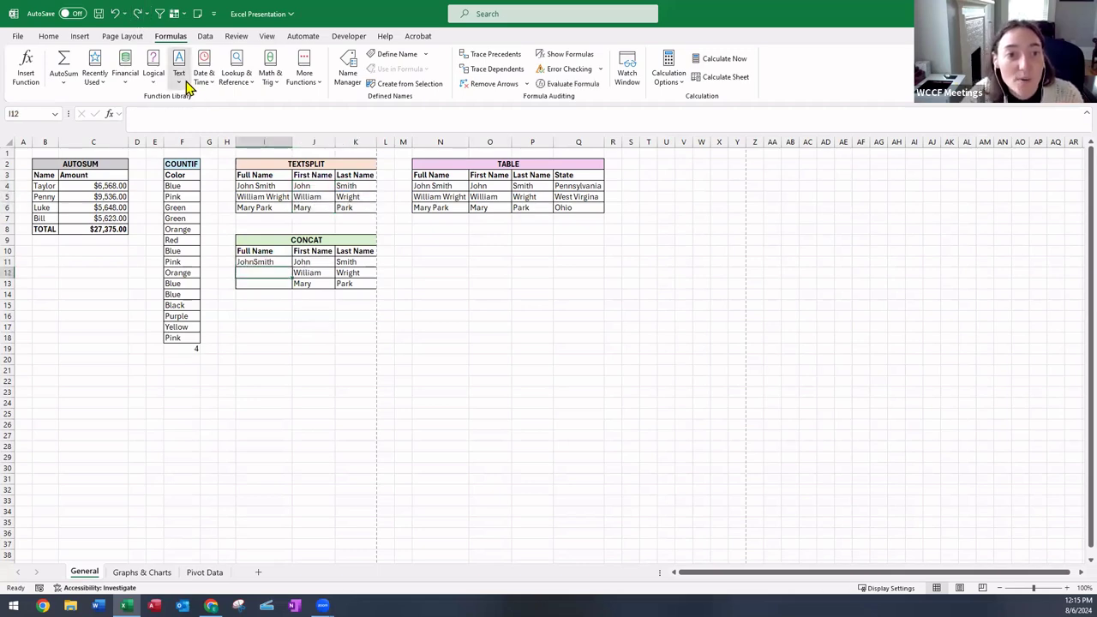
pyautogui.click(179, 68)
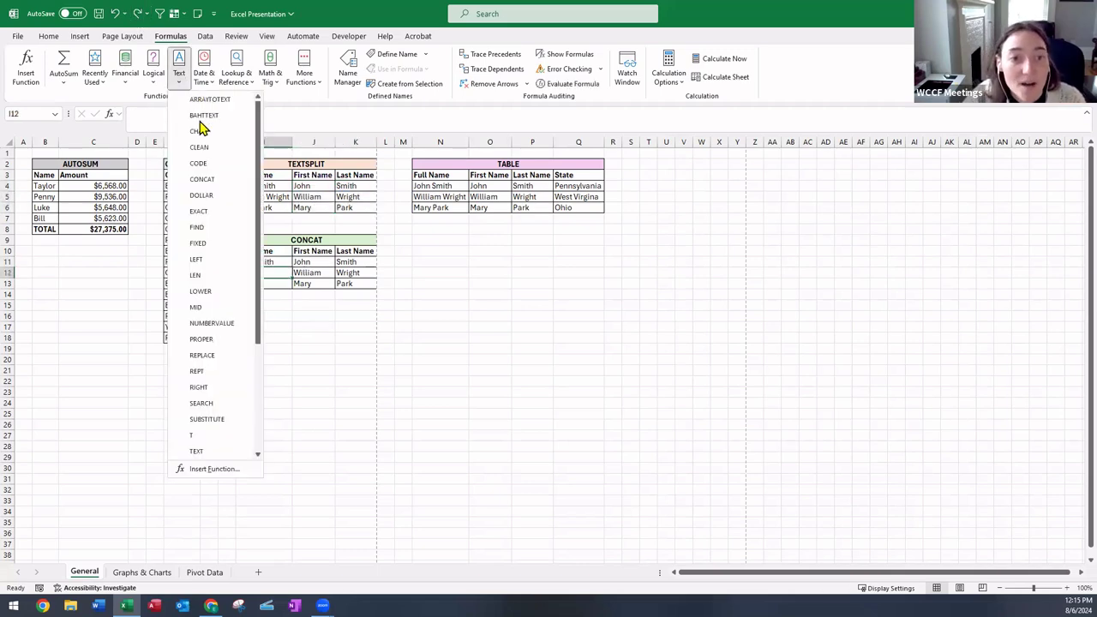
pyautogui.click(215, 180)
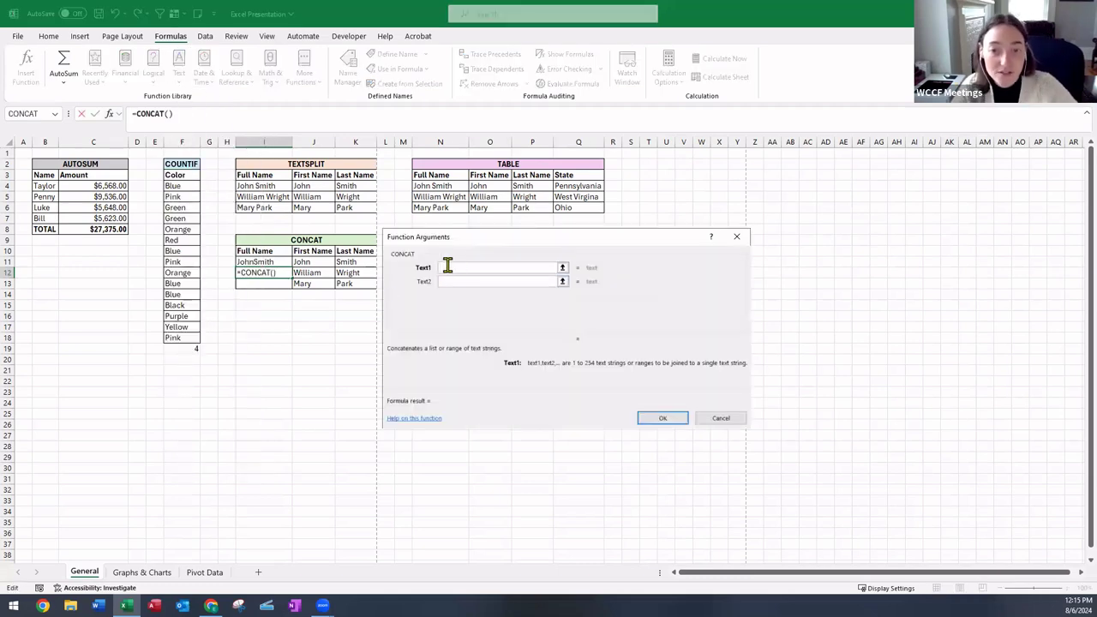
pyautogui.click(316, 271)
pyautogui.click(444, 281)
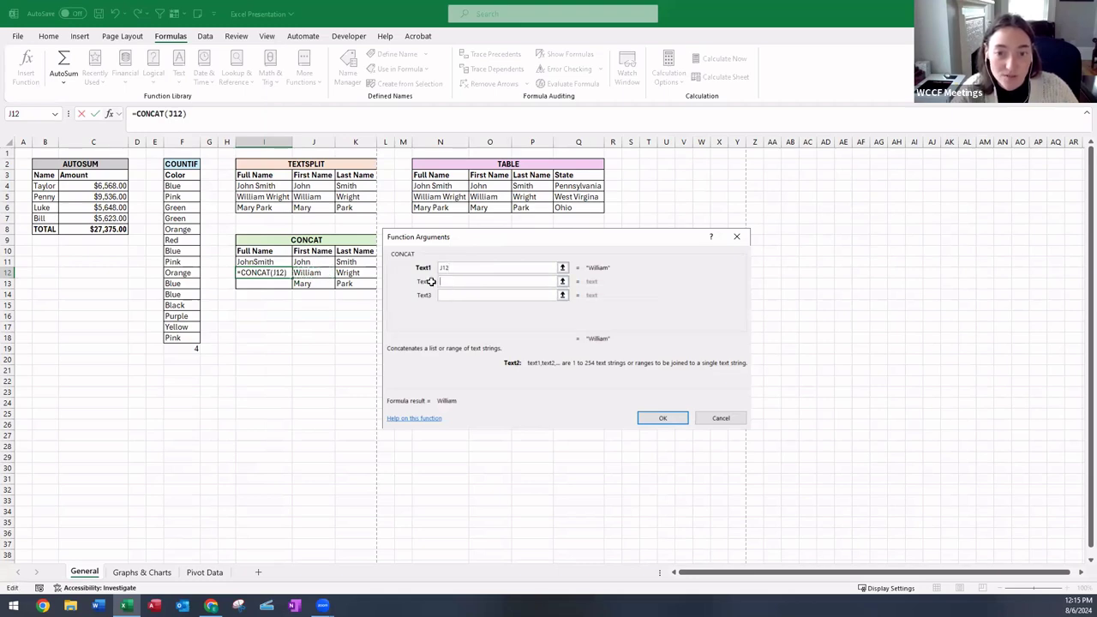
pyautogui.click(341, 273)
pyautogui.click(445, 293)
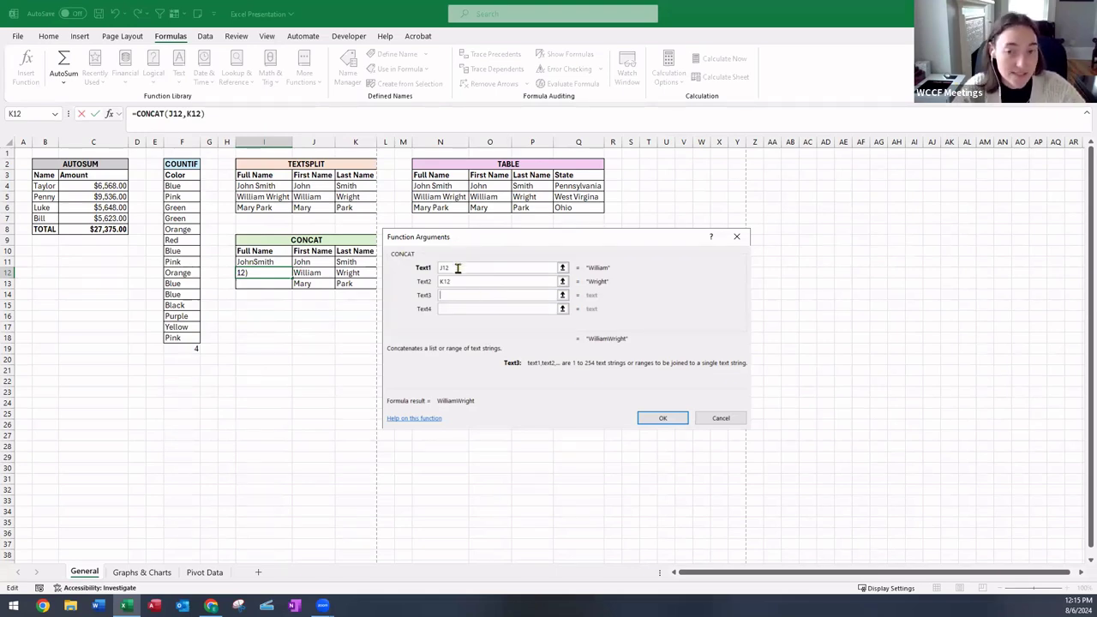
pyautogui.click(447, 309)
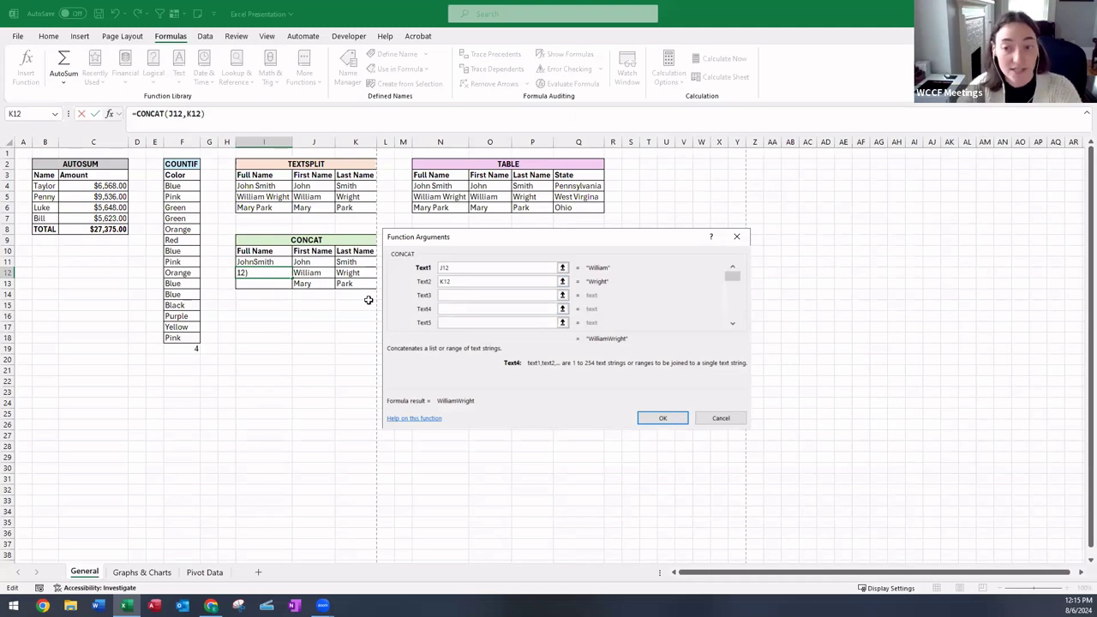
pyautogui.click(718, 418)
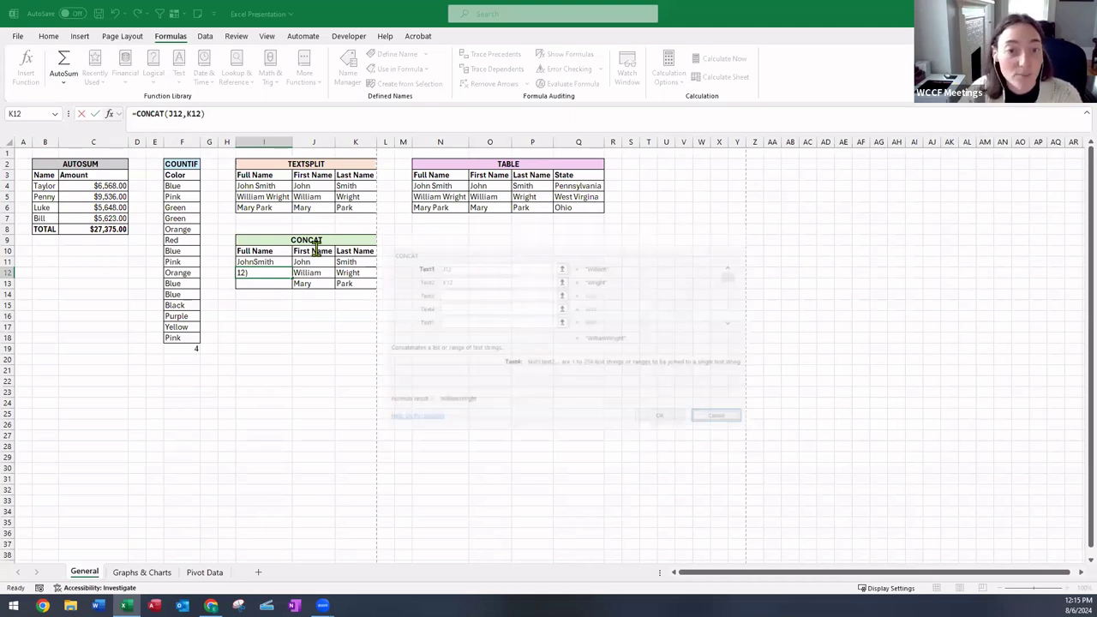
# Insert an empty column at L, directly after the Last Name column of the TEXTSPLIT and CONCAT blocks.
pyautogui.click(281, 194)
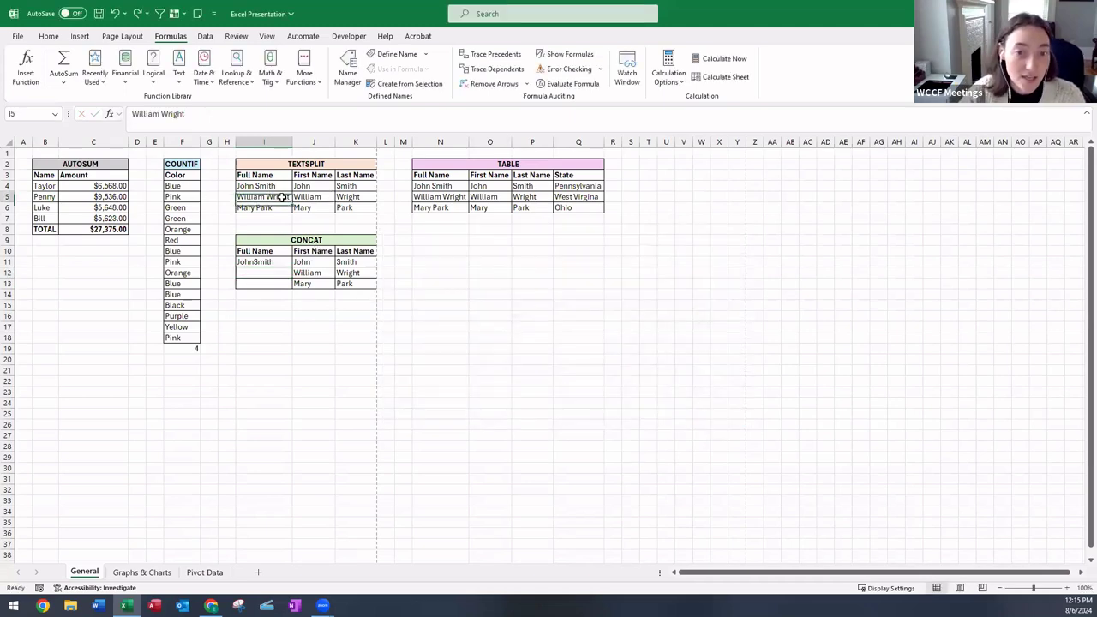
pyautogui.click(258, 210)
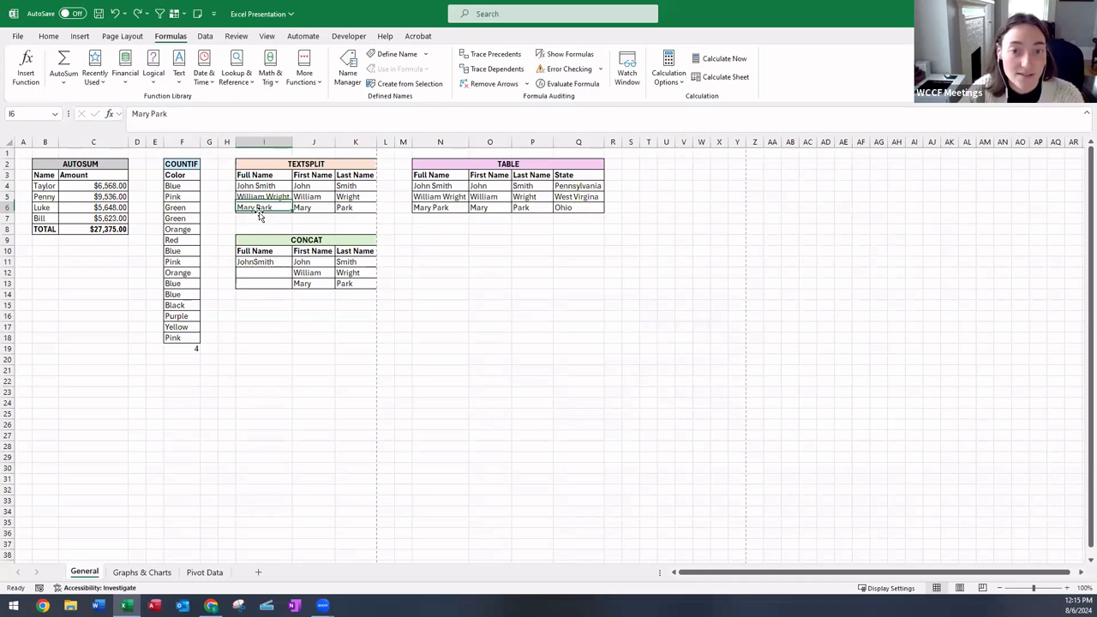
pyautogui.click(388, 141)
pyautogui.click(52, 37)
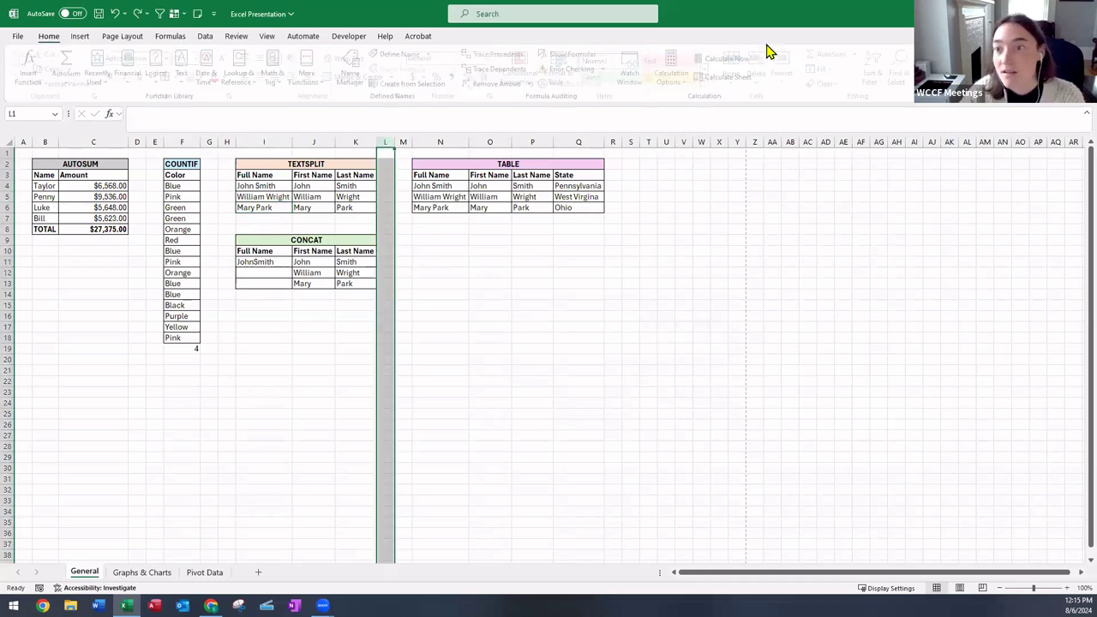
pyautogui.click(735, 63)
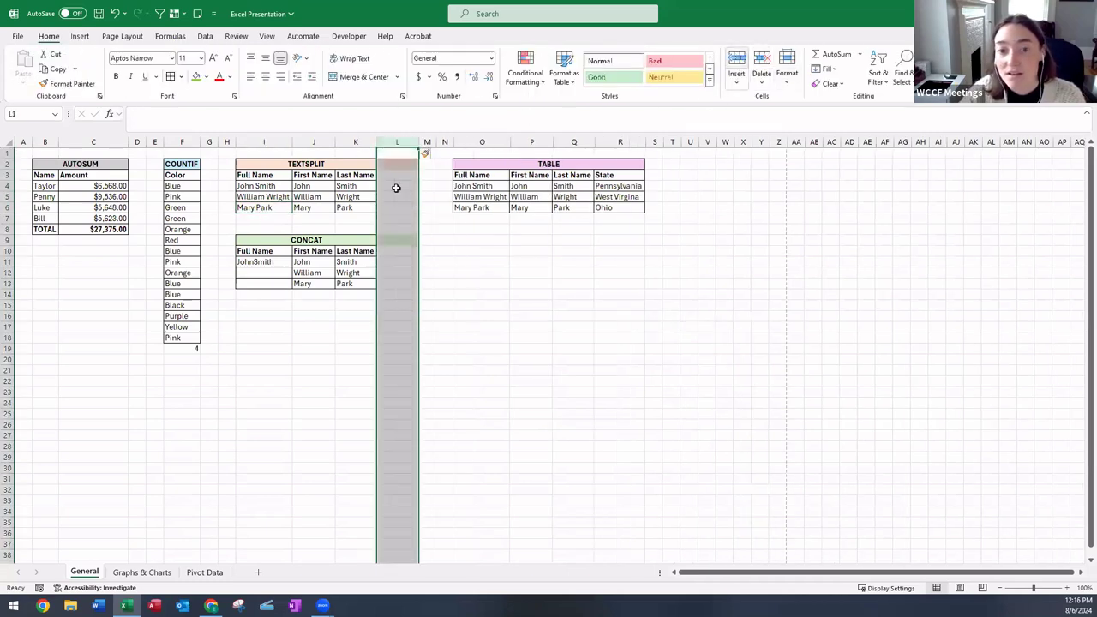
# Try to enter a middle name in K4, over the TEXTSPLIT result, and a last name in L4.
pyautogui.click(397, 186)
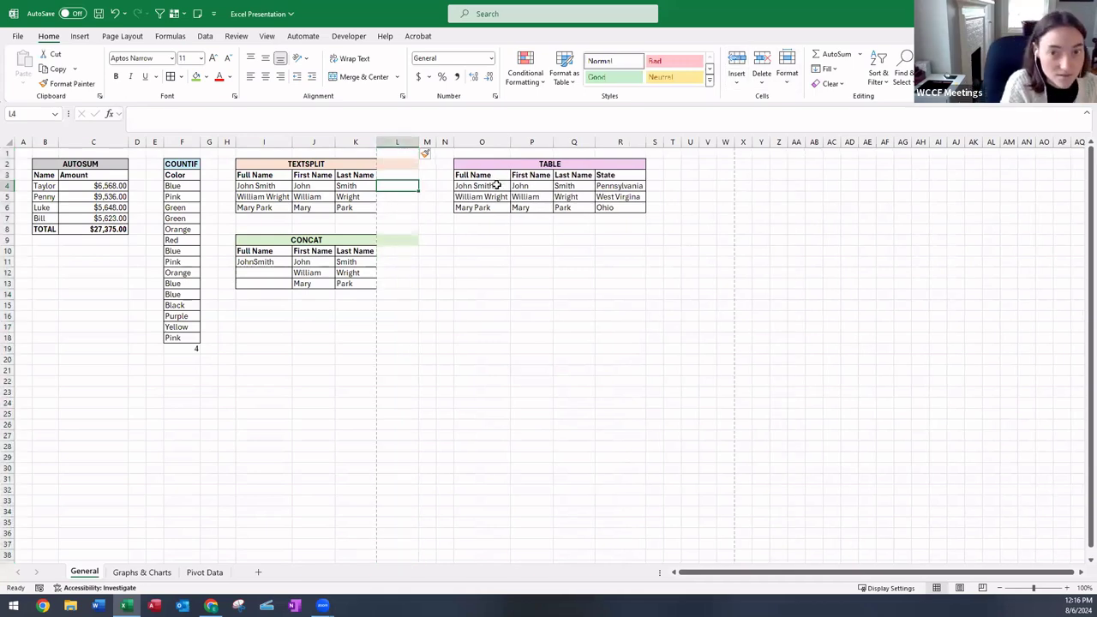
pyautogui.press('Left')
pyautogui.write('William')
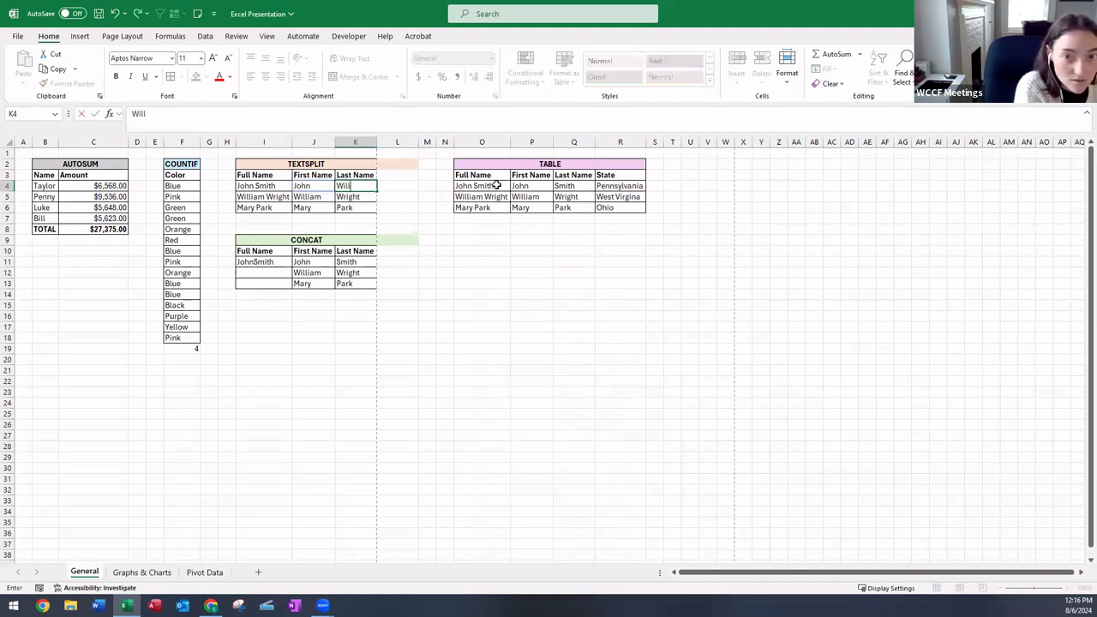
pyautogui.press('Tab')
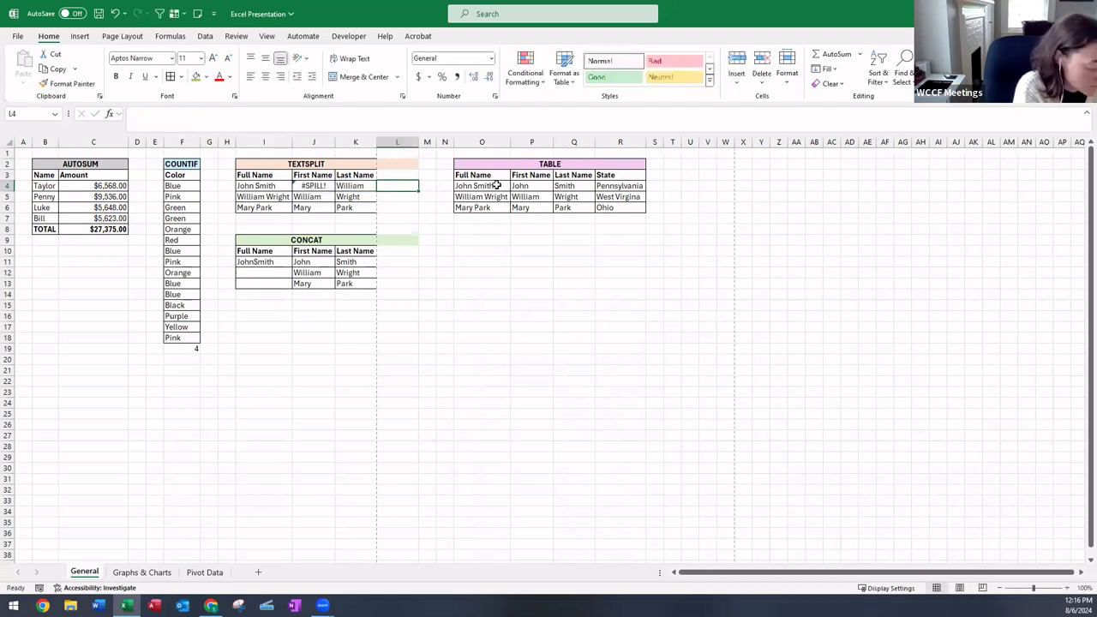
pyautogui.write('S')
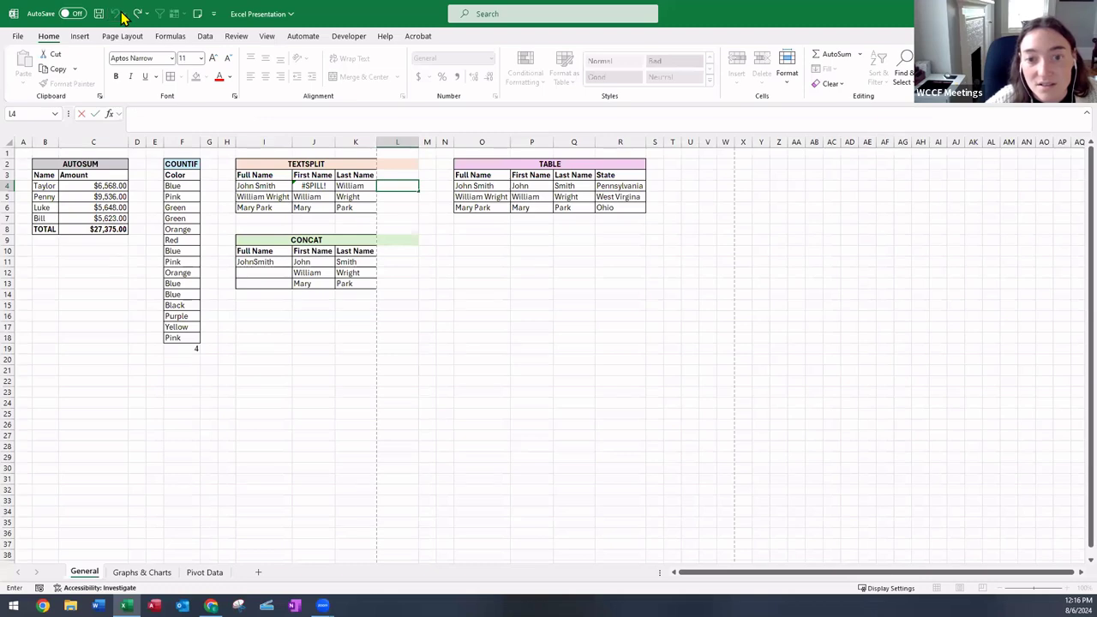
# Clear the middle name from K4 and the TEXTSPLIT formula from J4.
pyautogui.click(349, 186)
pyautogui.click(327, 190)
pyautogui.hotkey('ctrl', 'z')
pyautogui.hotkey('ctrl', 'z')
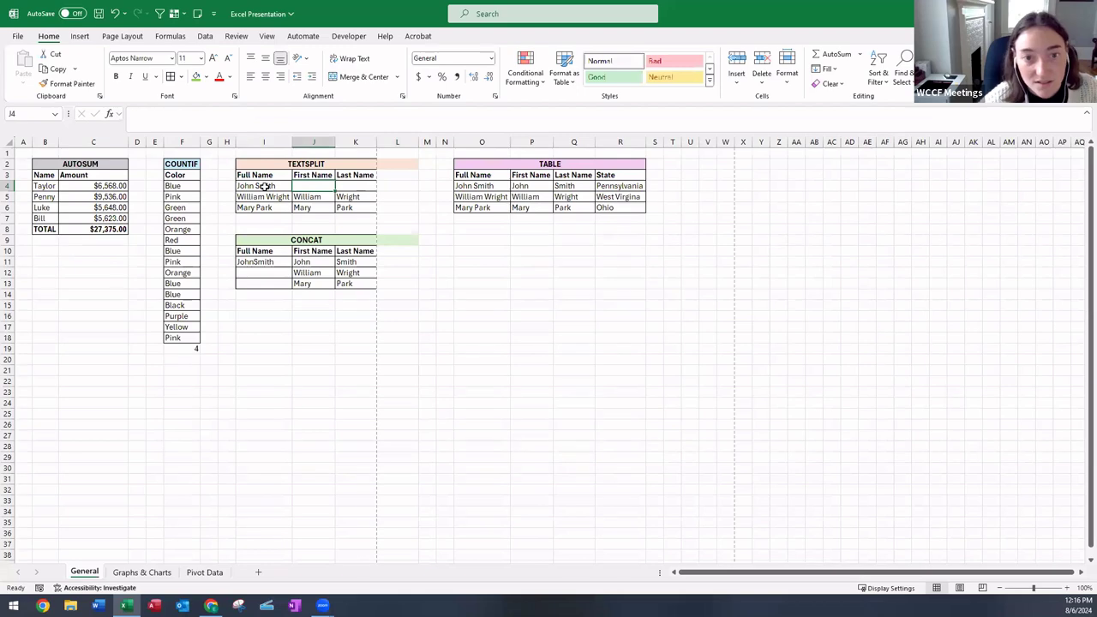
# Replace the full name in I4 with one that includes a middle name, and fit column I's width to it.
pyautogui.click(266, 187)
pyautogui.write('John')
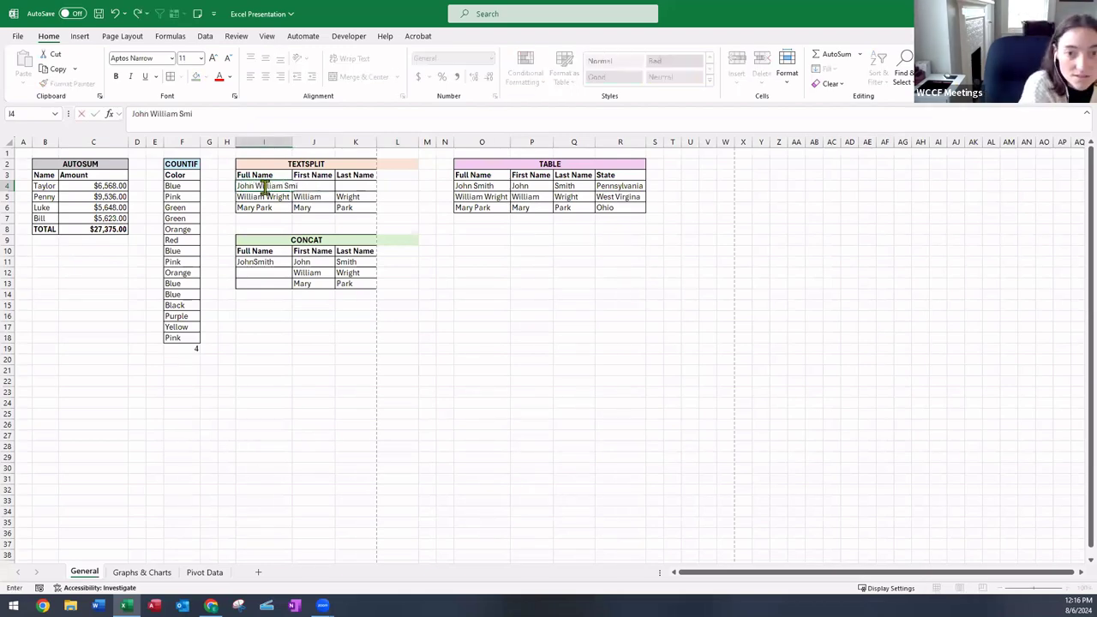
pyautogui.doubleClick(296, 138)
pyautogui.click(322, 184)
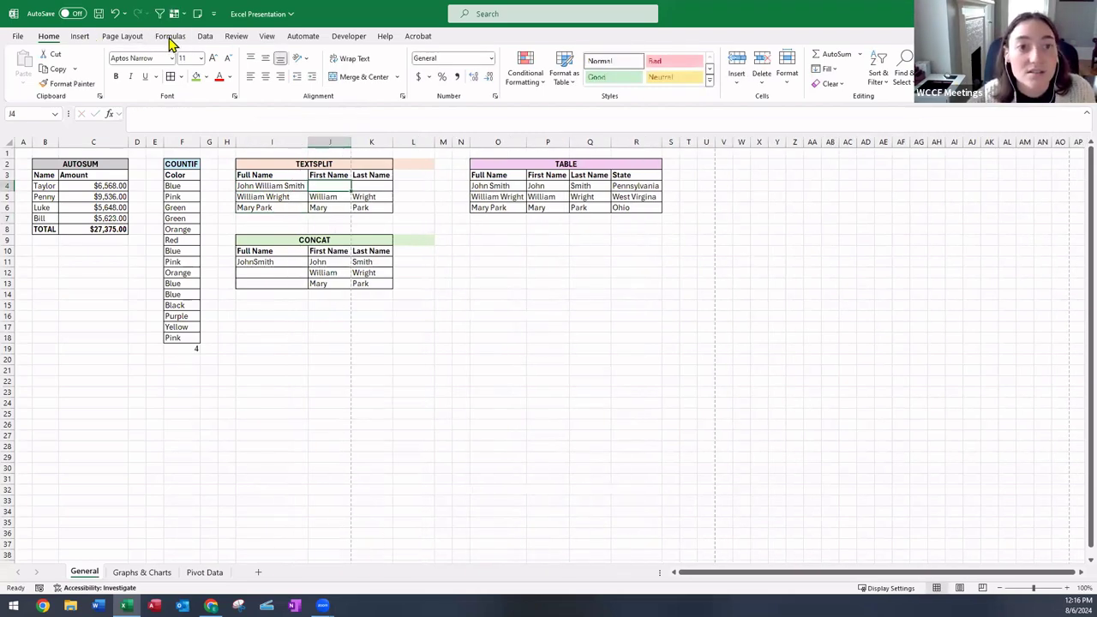
# Insert a TEXTSPLIT function in J4 that splits the full name in I4 at each space into columns.
pyautogui.click(171, 36)
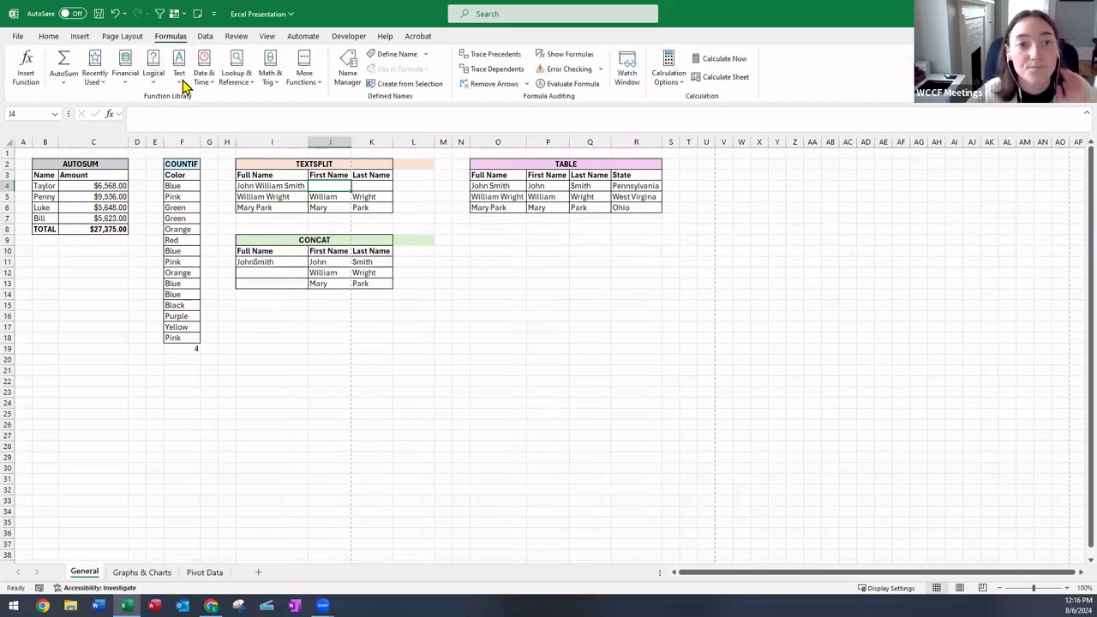
pyautogui.click(179, 73)
pyautogui.scroll(-2, 220, 289)
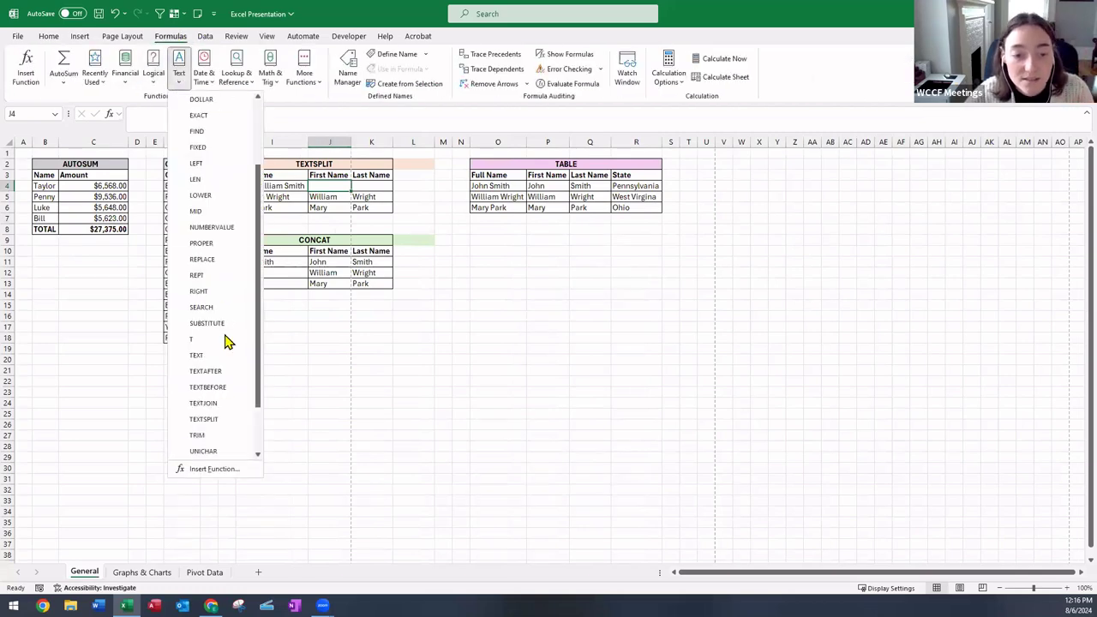
pyautogui.click(204, 419)
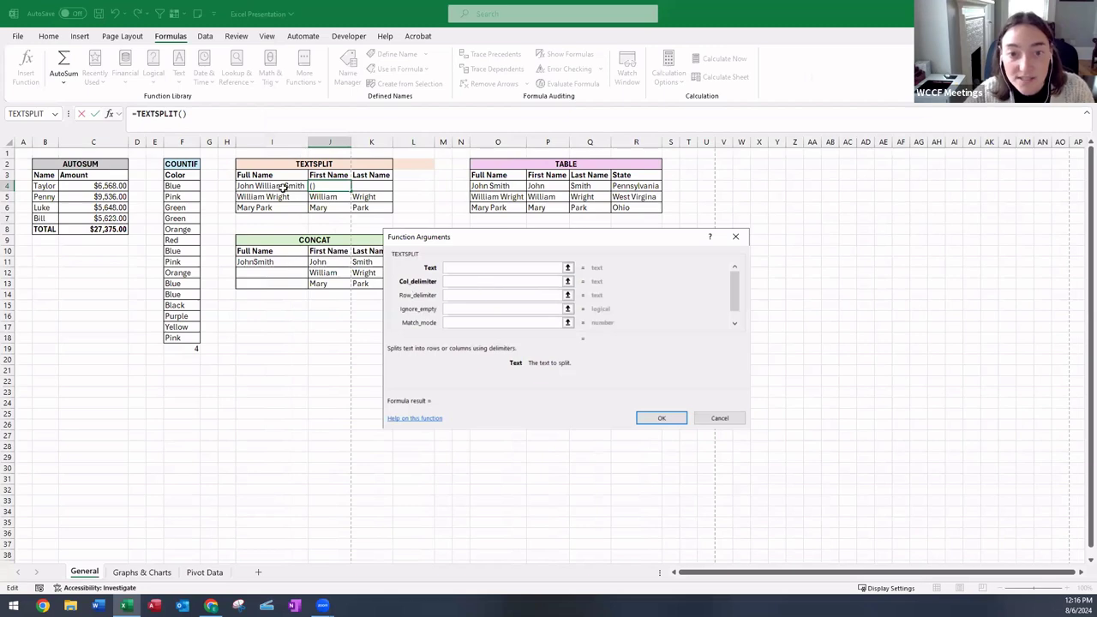
pyautogui.click(283, 187)
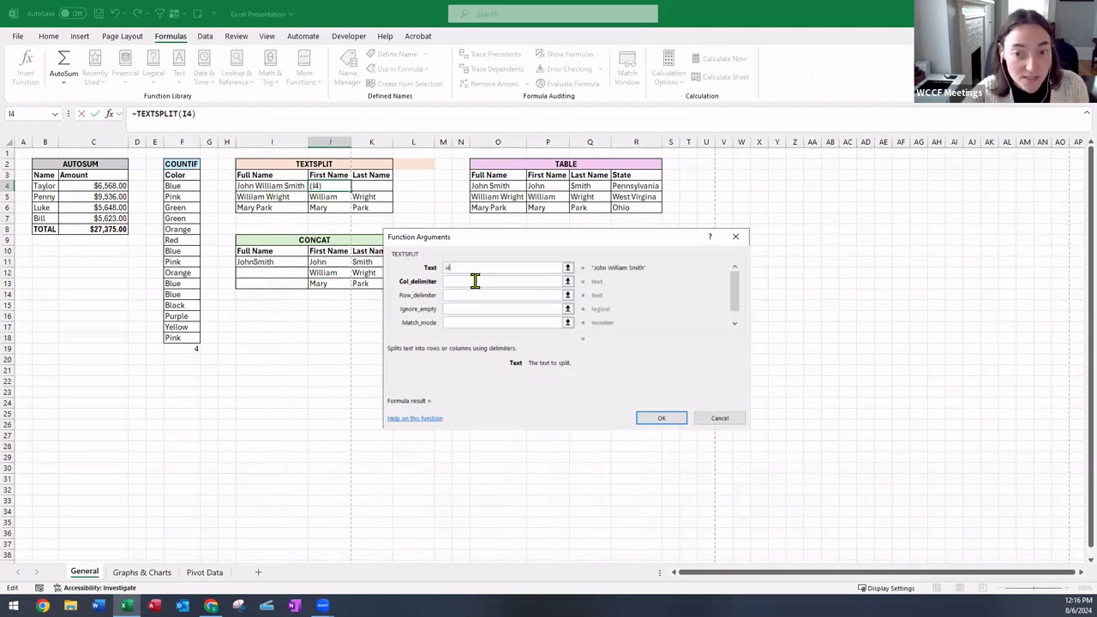
pyautogui.click(660, 419)
pyautogui.click(462, 349)
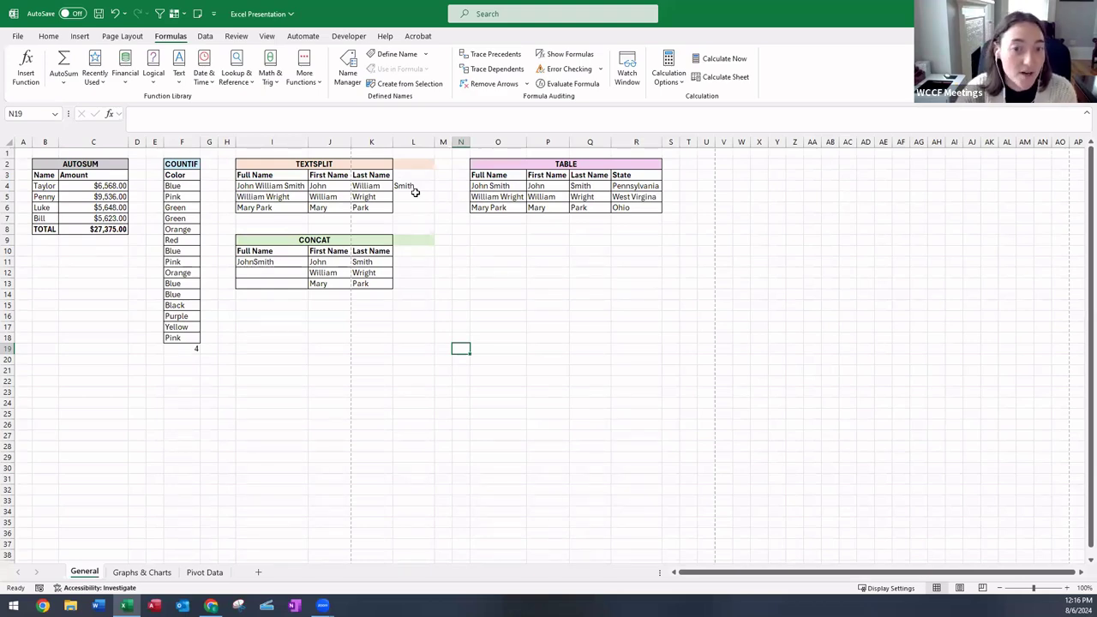
# Edit the CONCAT formula in I11 to =CONCAT(J11, " ", K11) so the names are separated by a space.
pyautogui.click(271, 264)
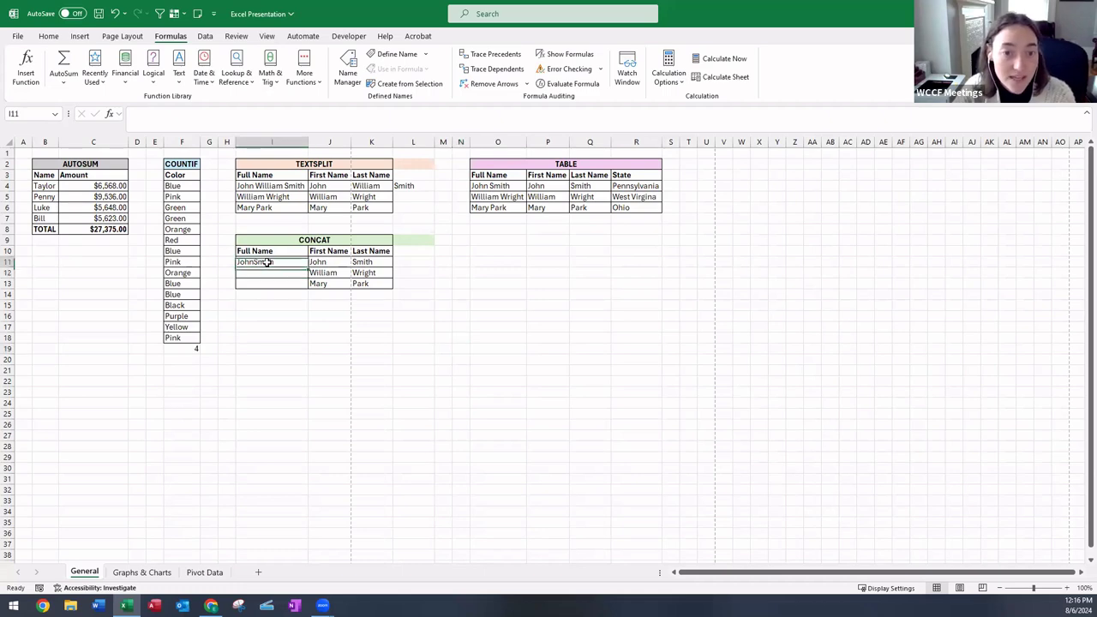
pyautogui.click(184, 114)
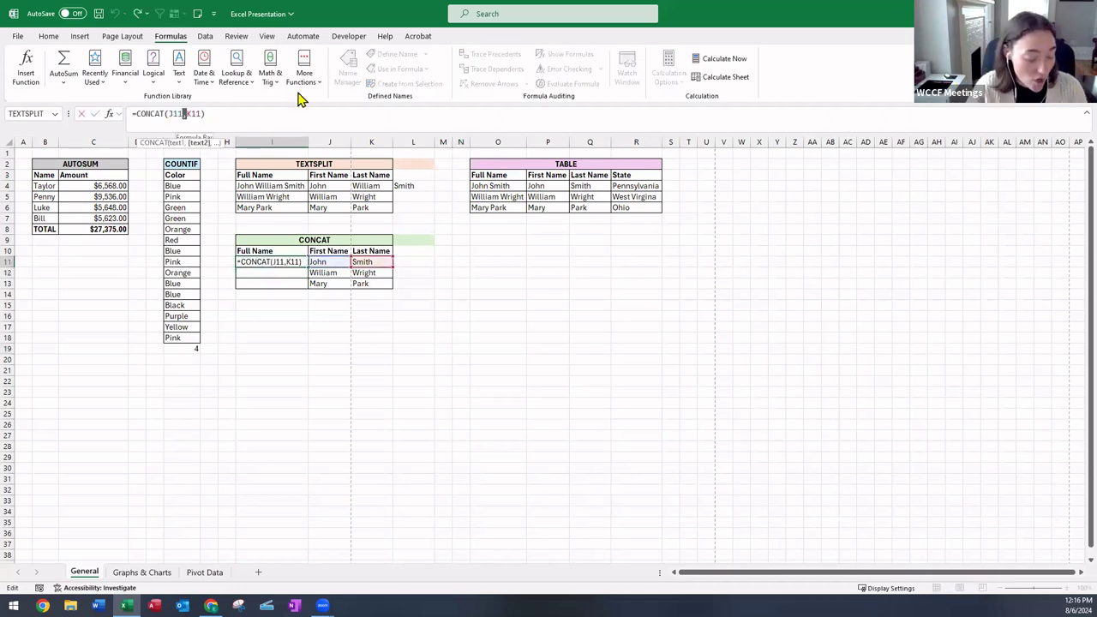
pyautogui.write('"')
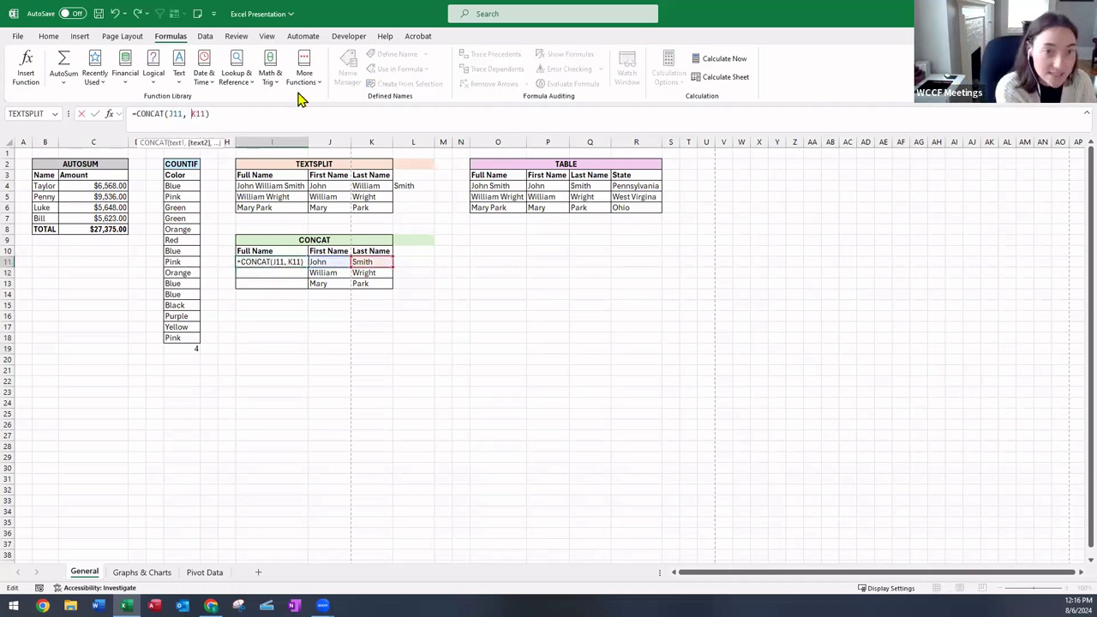
pyautogui.write(' ",')
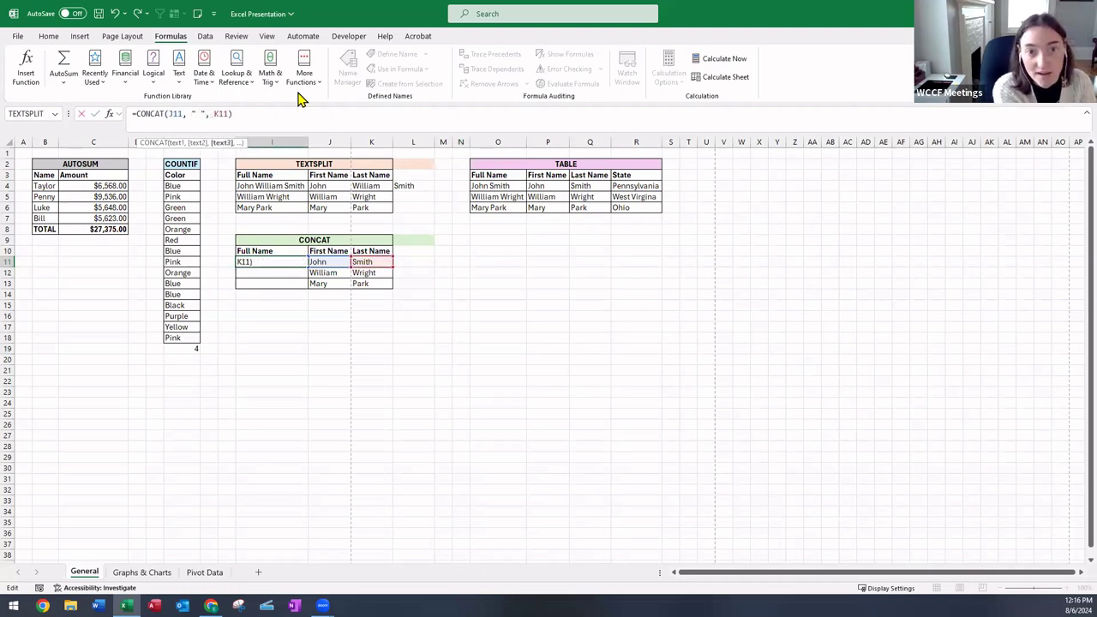
pyautogui.press('Return')
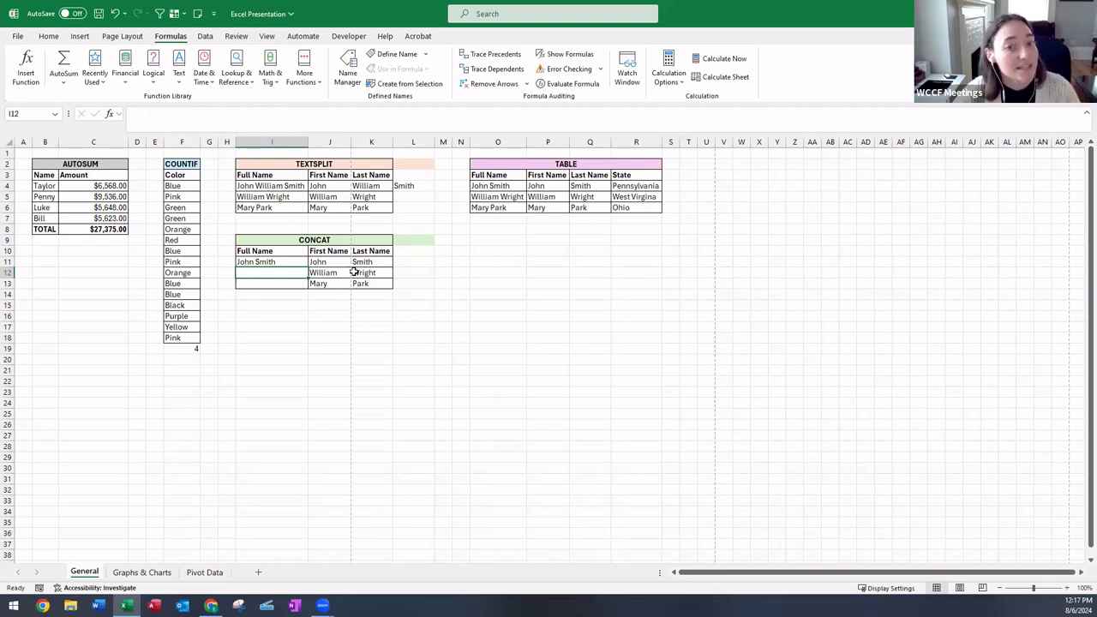
# Fill the CONCAT formula from I11 down through I13.
pyautogui.click(299, 261)
pyautogui.moveTo(303, 267); pyautogui.dragTo(305, 290)
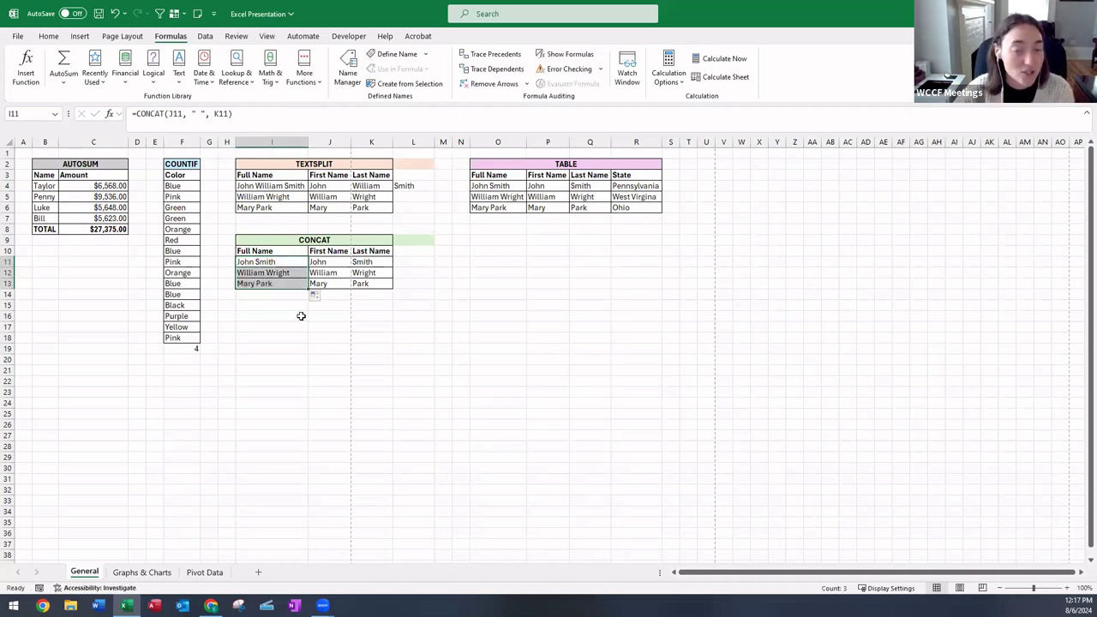
pyautogui.click(265, 360)
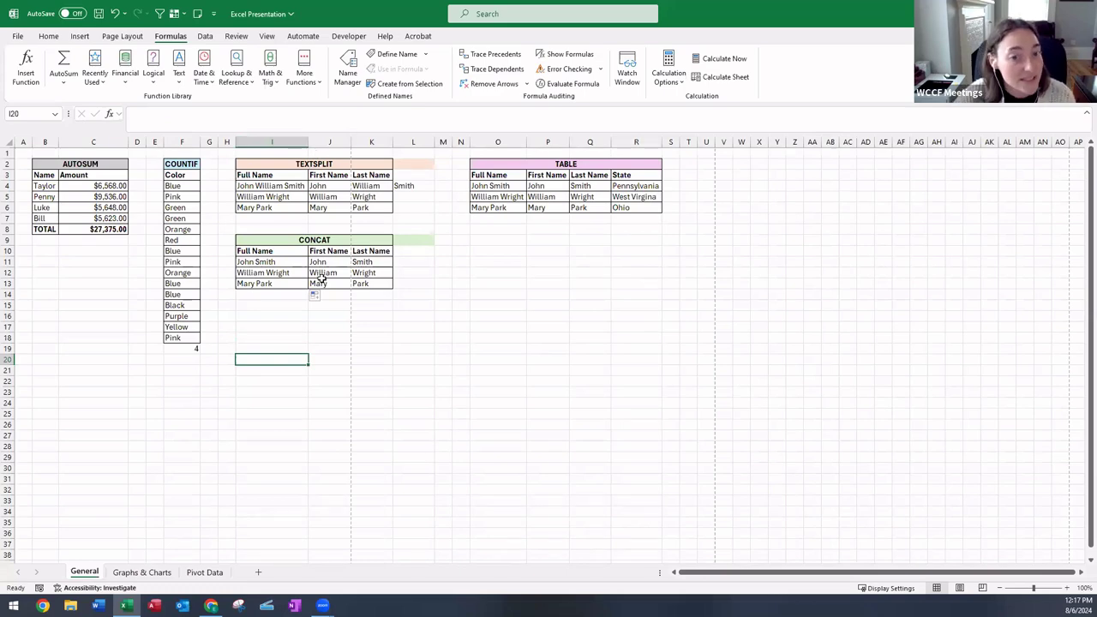
pyautogui.click(271, 283)
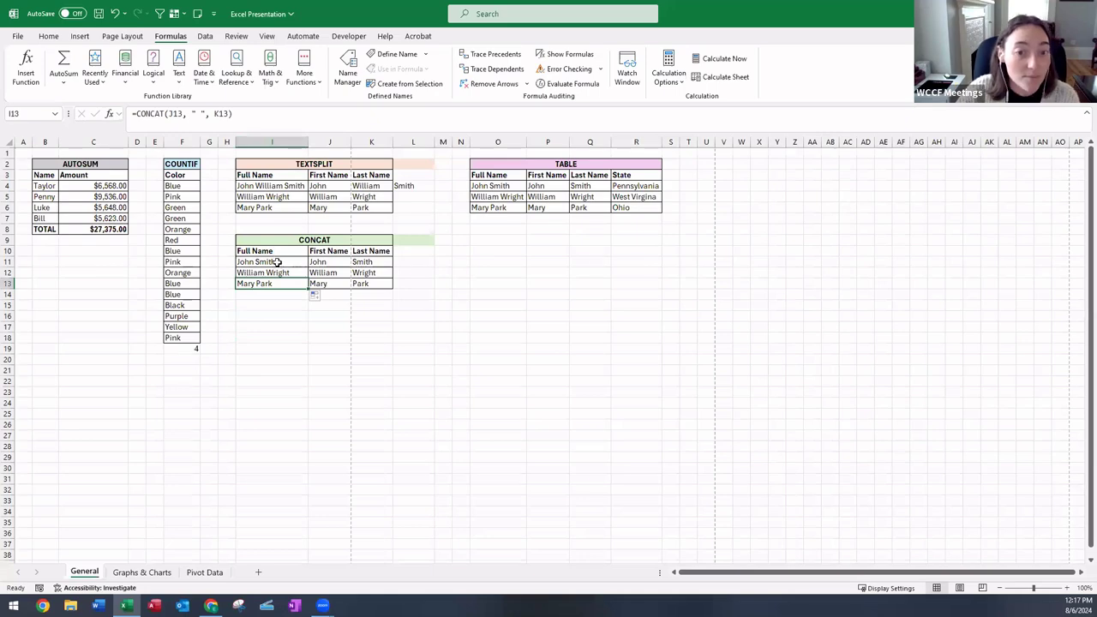
# Try an ordinary paste of the CONCAT cells I11:I13 at O9, inspect the pasted formula, and undo the paste.
pyautogui.moveTo(277, 263); pyautogui.dragTo(278, 285)
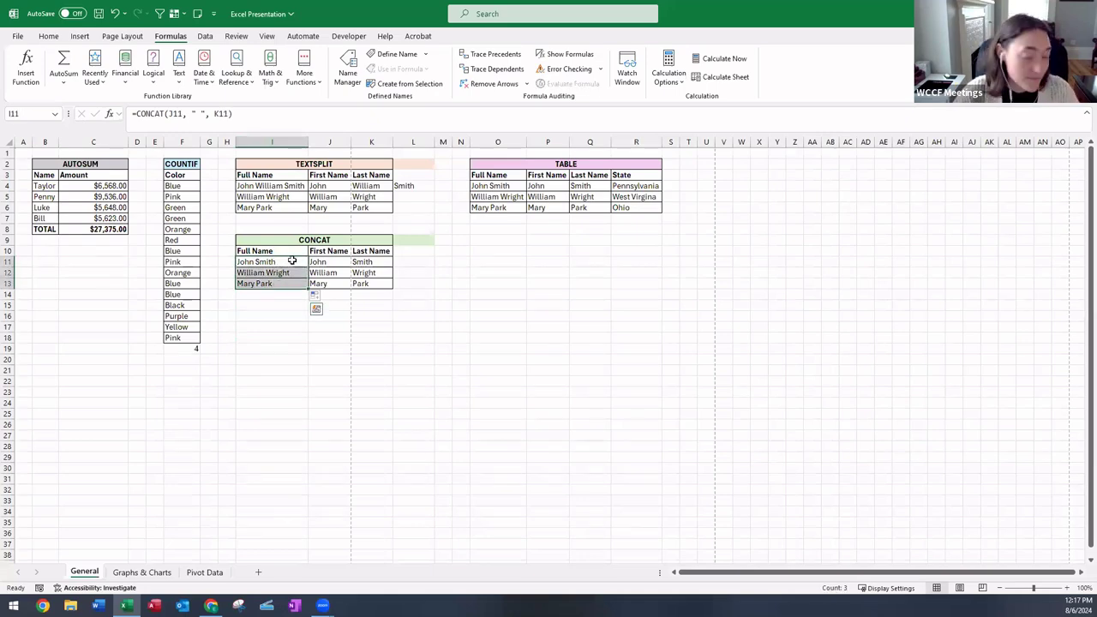
pyautogui.hotkey('ctrl', 'c')
pyautogui.click(489, 241)
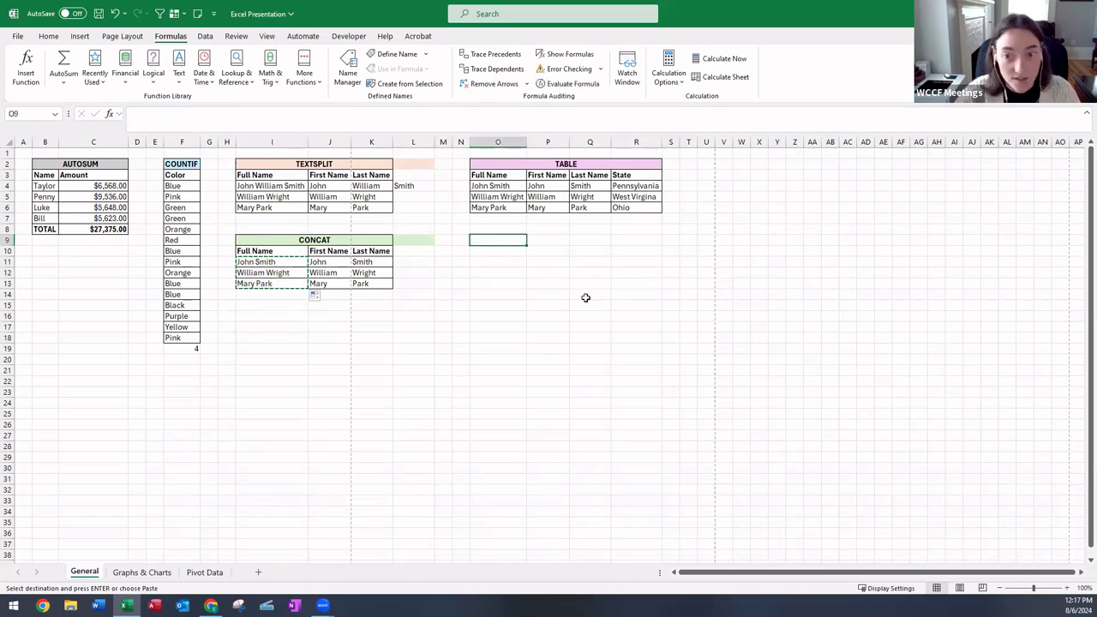
pyautogui.hotkey('ctrl', 'v')
pyautogui.click(511, 239)
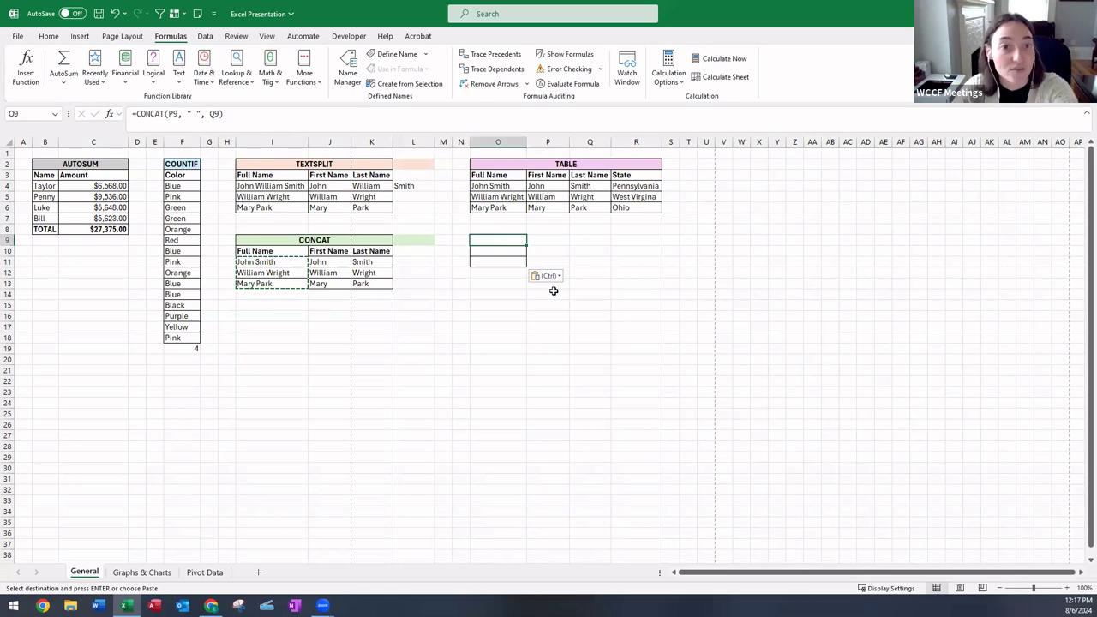
pyautogui.click(282, 260)
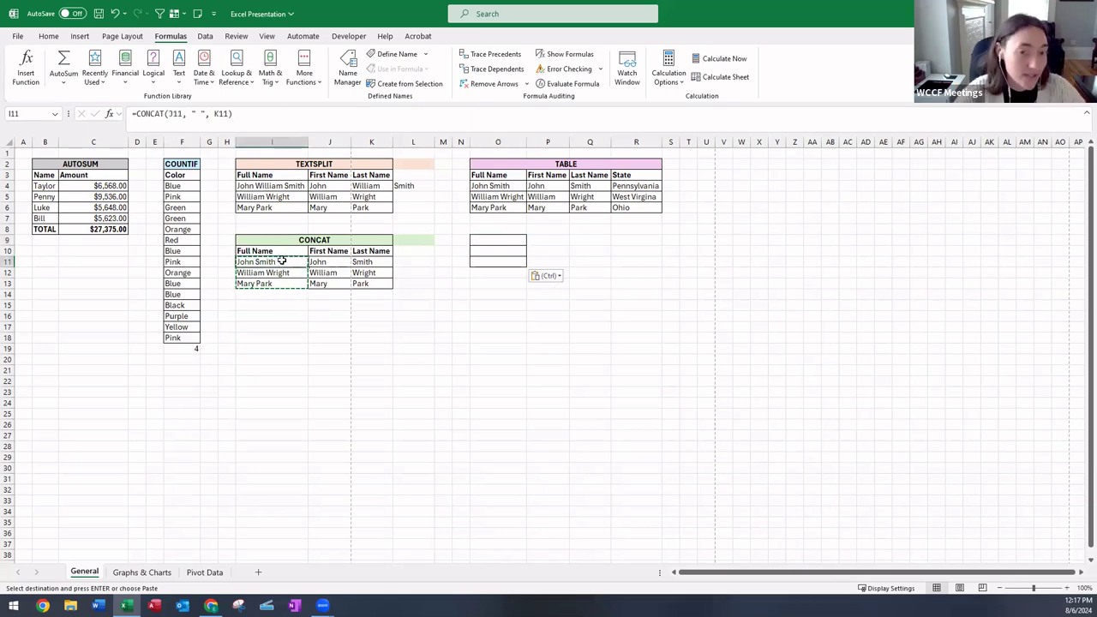
pyautogui.press('Escape')
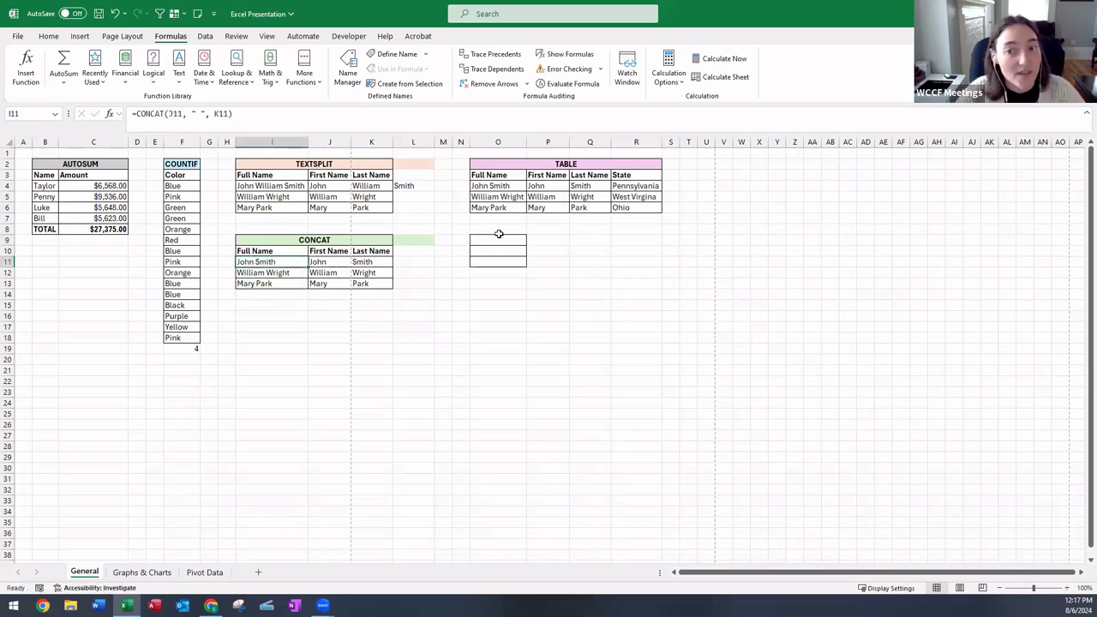
pyautogui.click(114, 13)
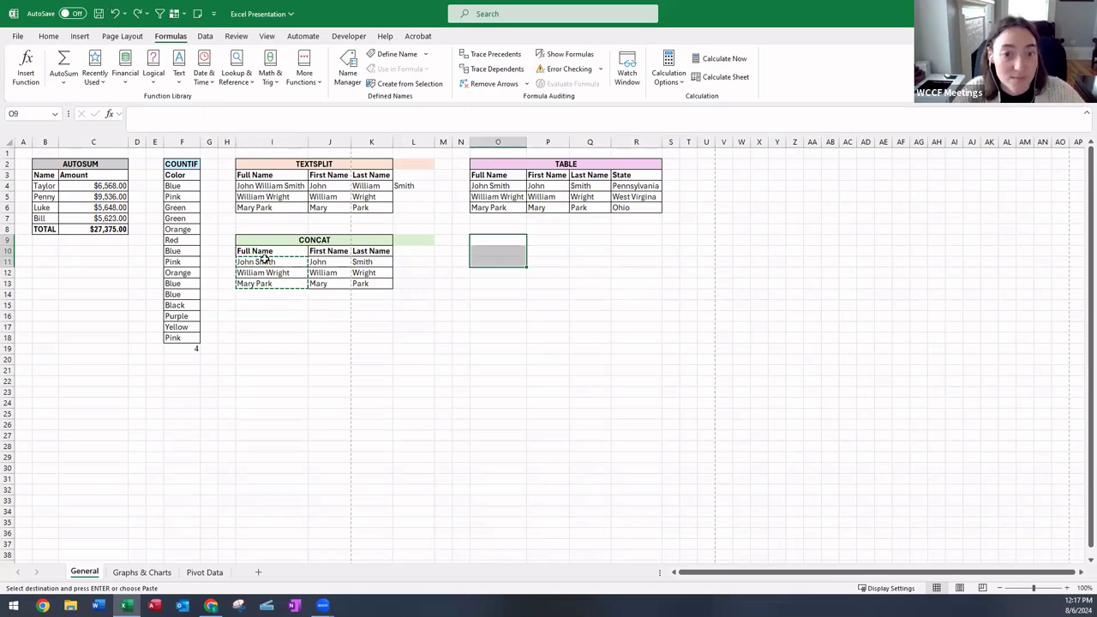
# Paste the copied CONCAT results from I11:I13 as values only at I16, check the pasted cells, and end copy mode.
pyautogui.moveTo(261, 261); pyautogui.dragTo(260, 283)
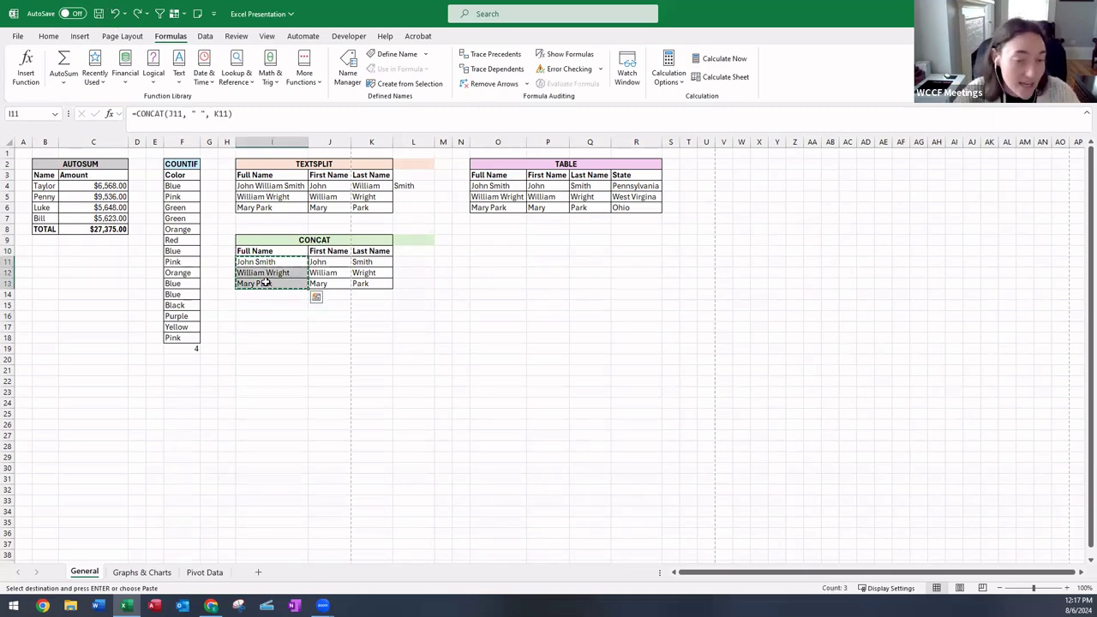
pyautogui.click(271, 316)
pyautogui.rightClick(273, 316)
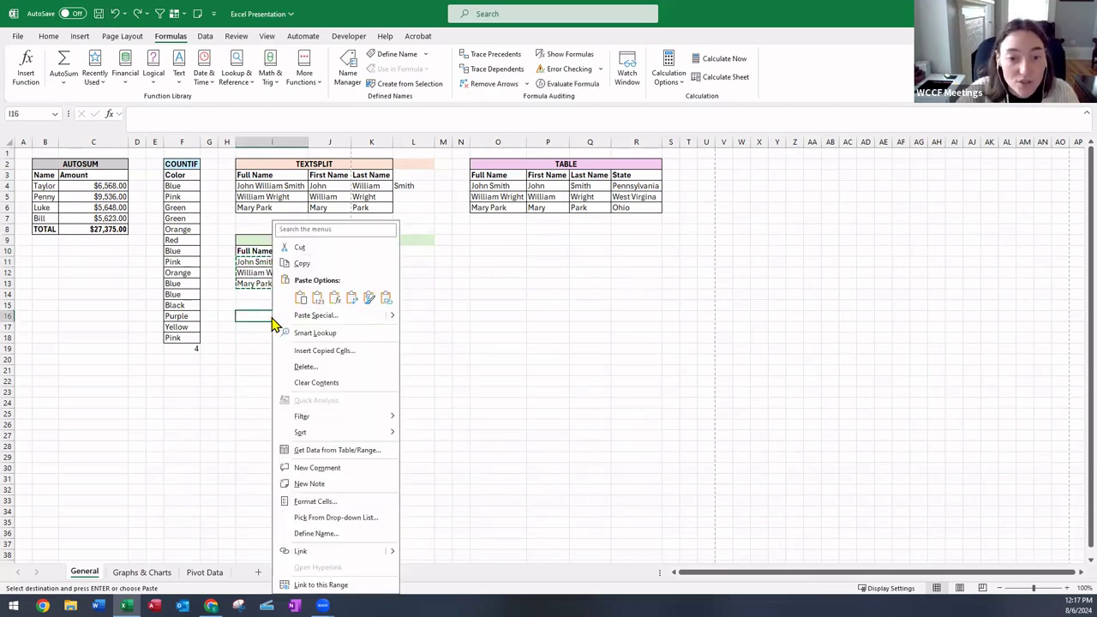
pyautogui.click(318, 297)
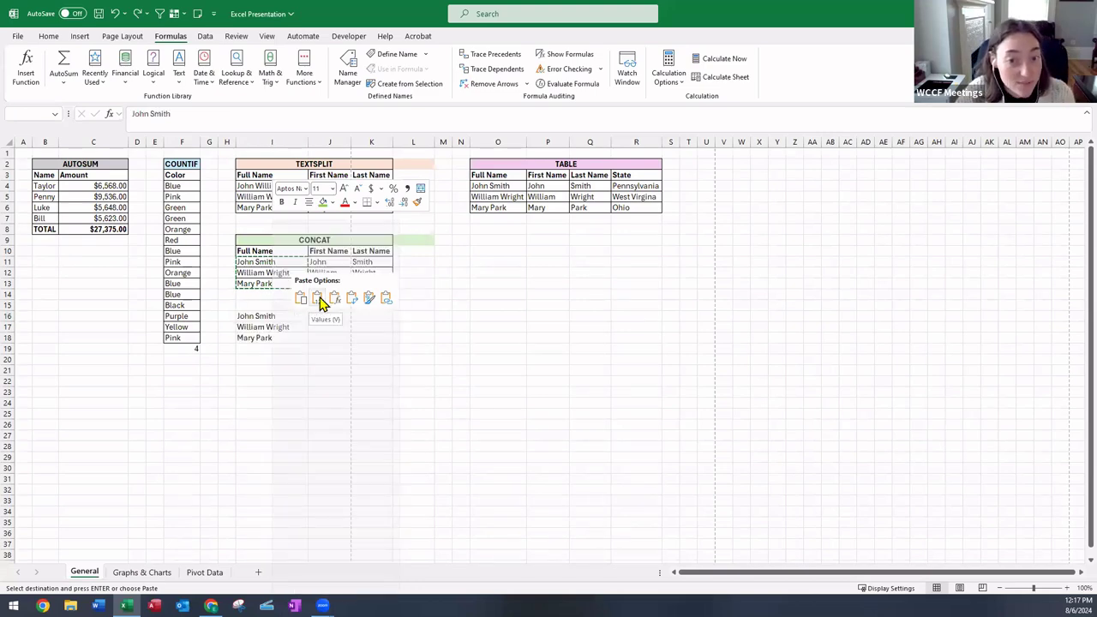
pyautogui.click(286, 323)
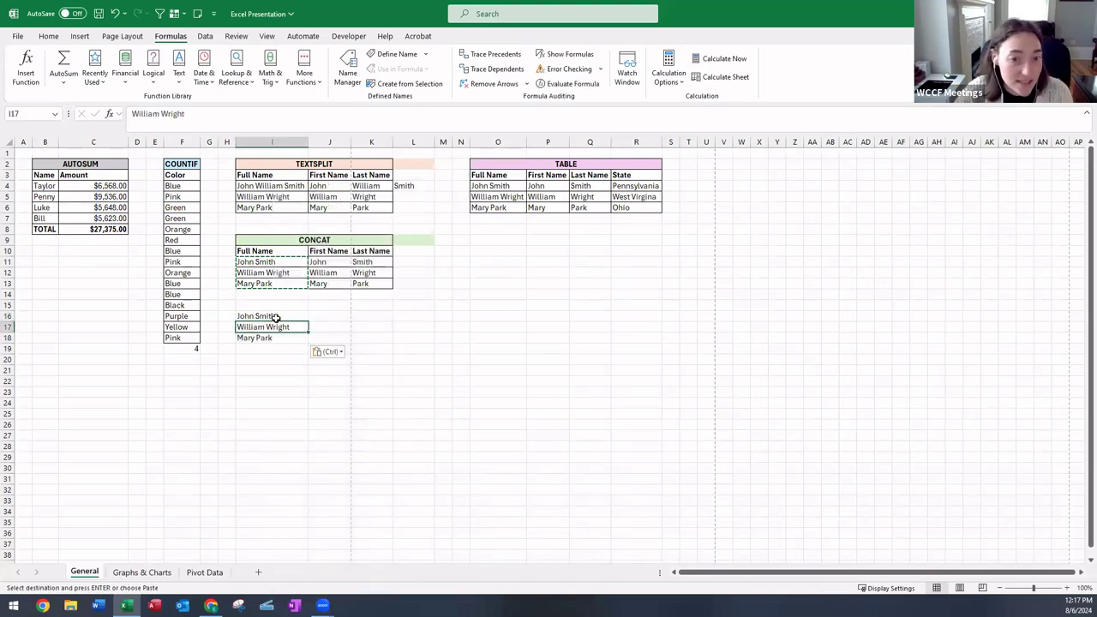
pyautogui.click(272, 316)
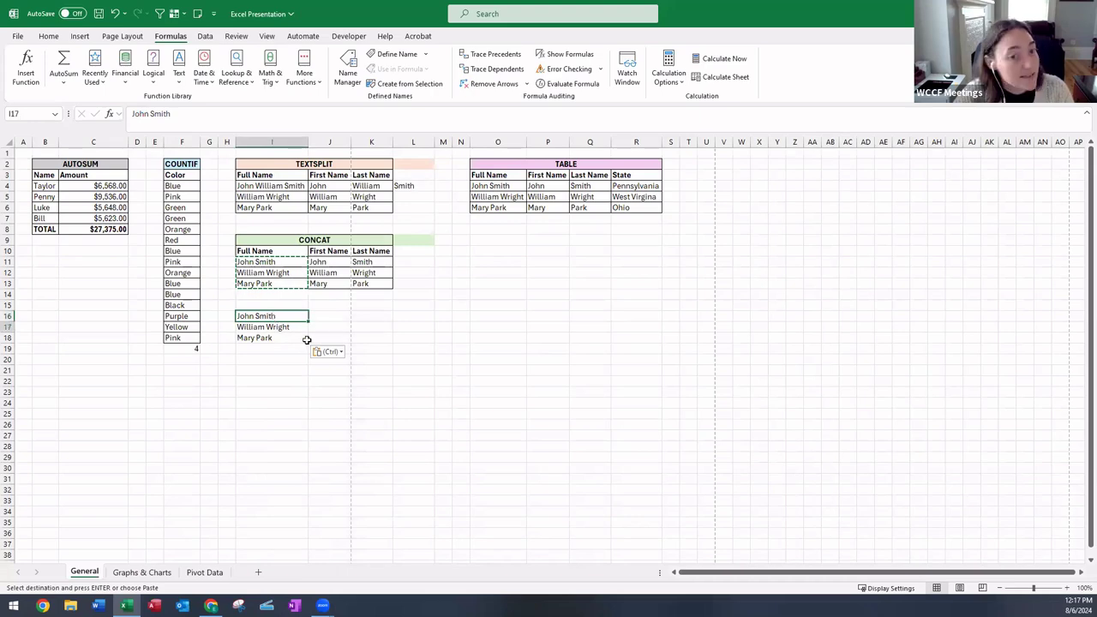
pyautogui.click(304, 338)
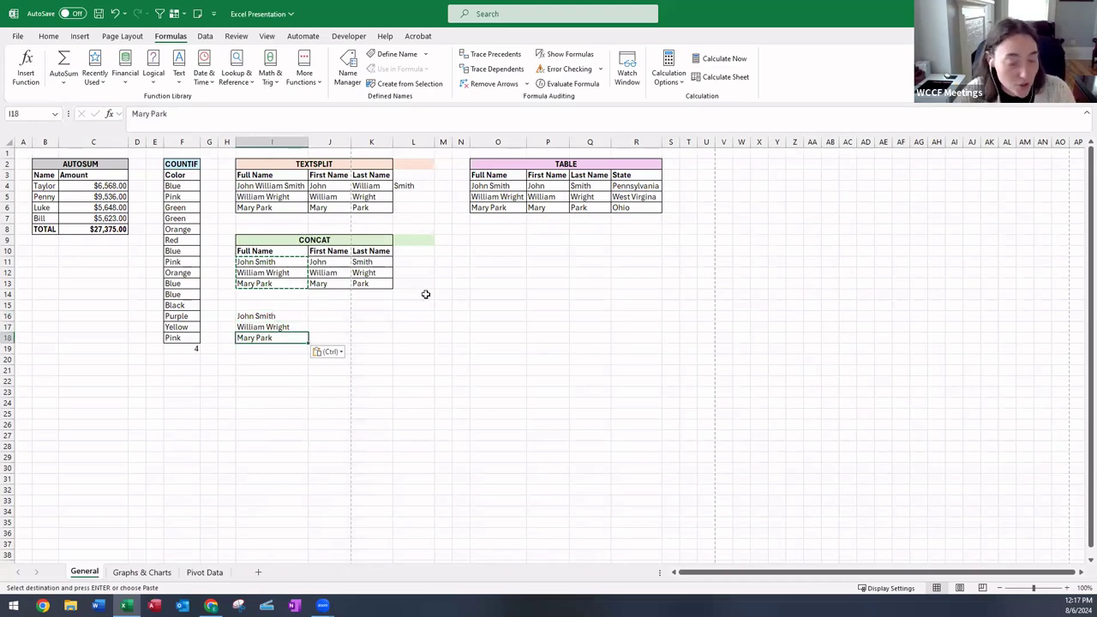
pyautogui.click(290, 378)
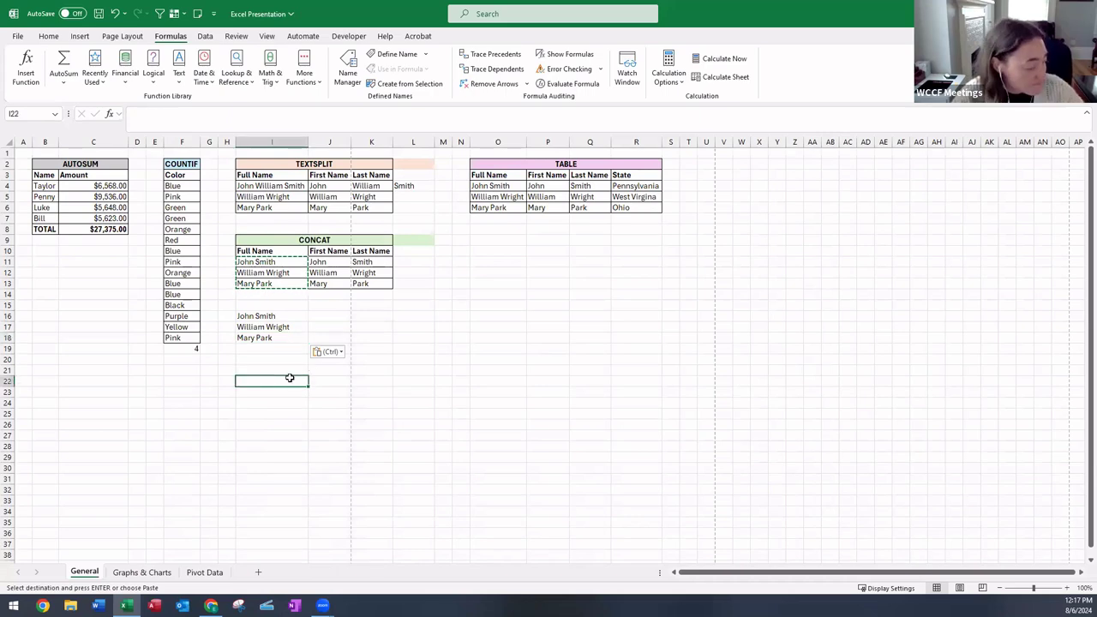
pyautogui.press('Escape')
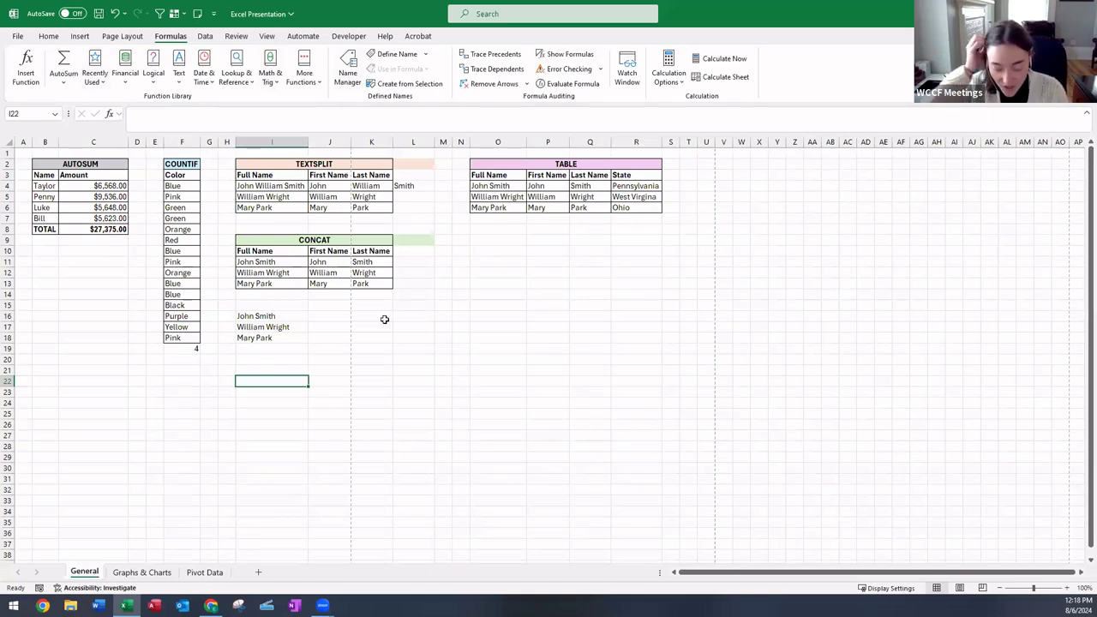
# Open data validation for cell I22 and examine the criteria offered for the Date and Whole number types.
pyautogui.click(206, 37)
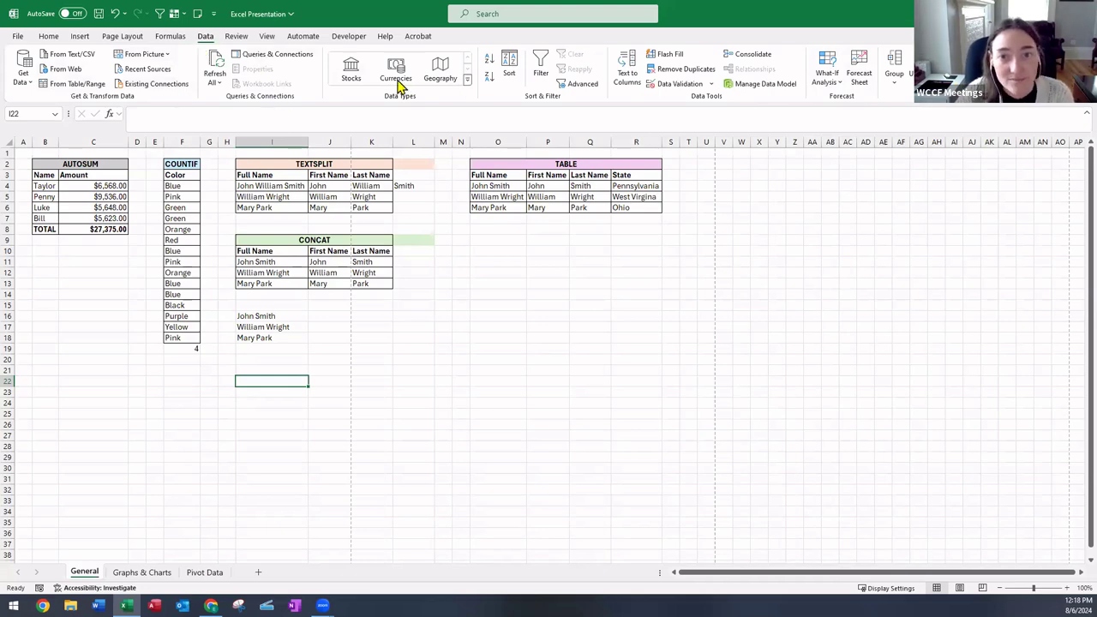
pyautogui.click(677, 83)
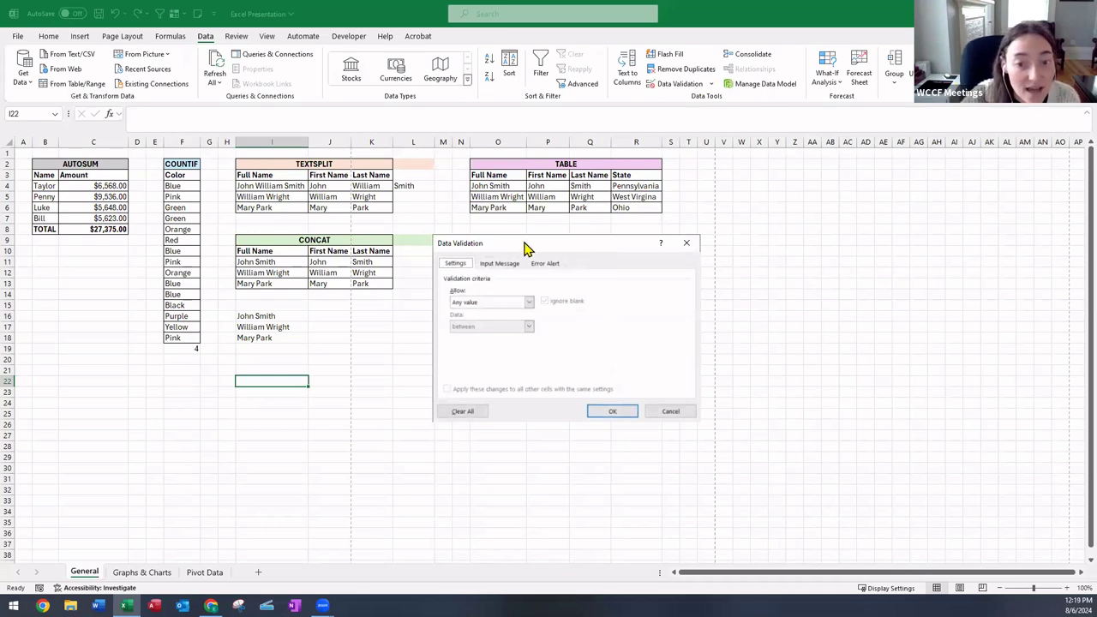
pyautogui.moveTo(526, 248); pyautogui.dragTo(477, 248)
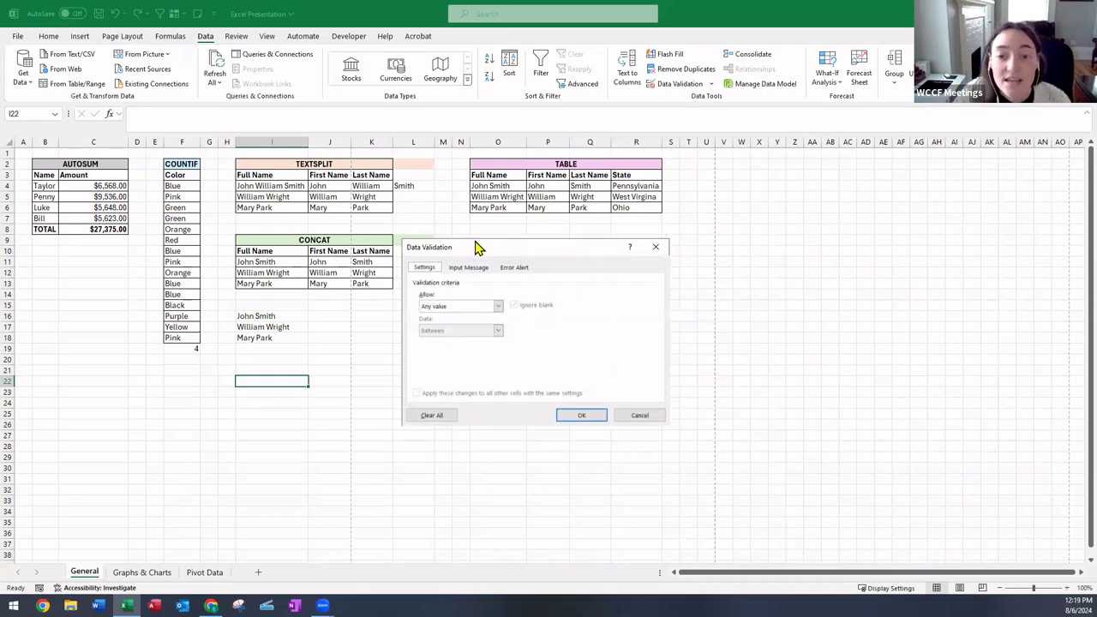
pyautogui.click(465, 307)
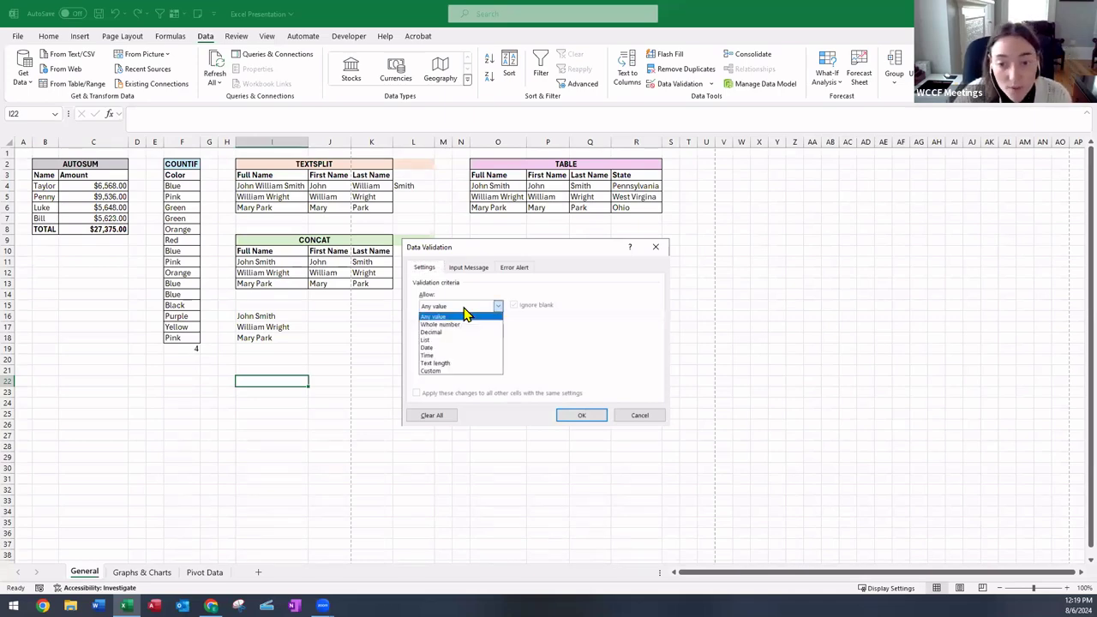
pyautogui.click(458, 356)
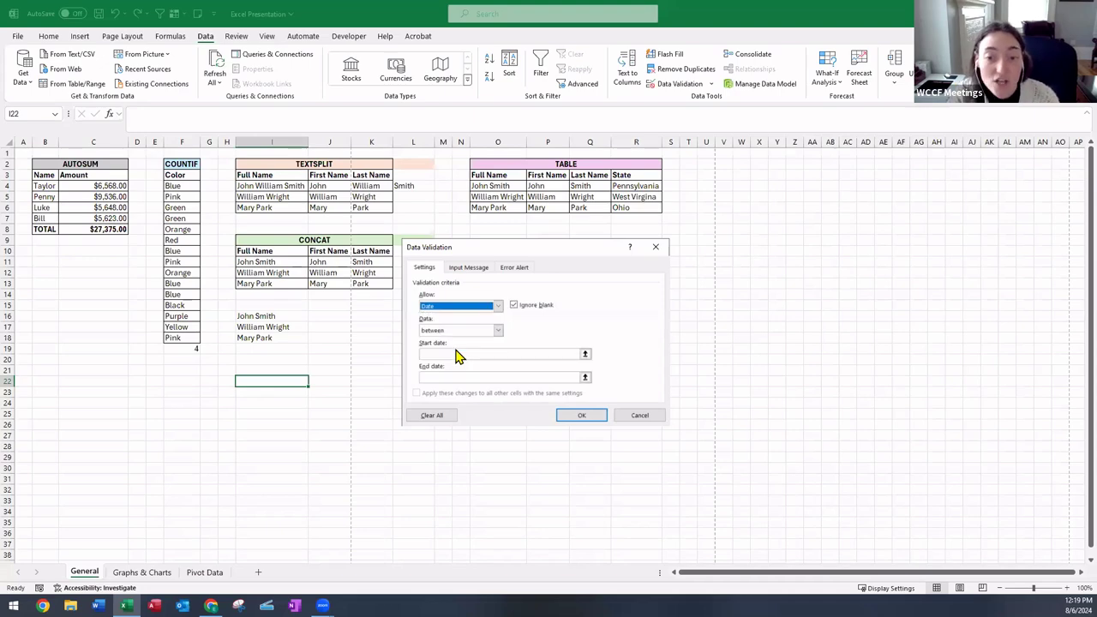
pyautogui.click(465, 308)
pyautogui.click(445, 324)
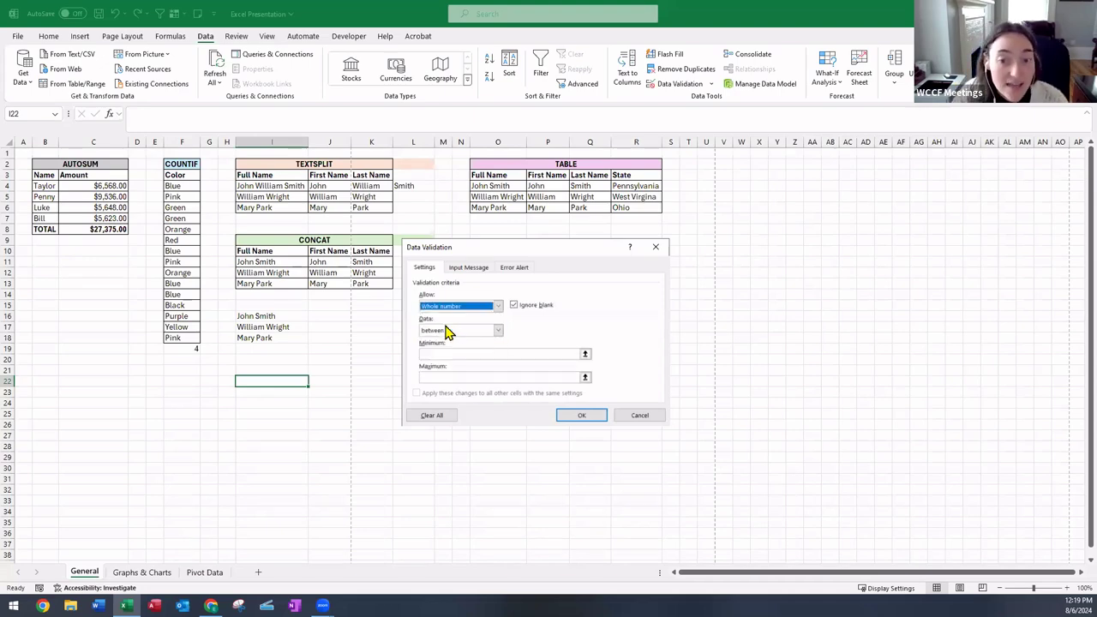
# Reset the allowed type to Any value, review the Error Alert options, and cancel the data validation.
pyautogui.click(463, 310)
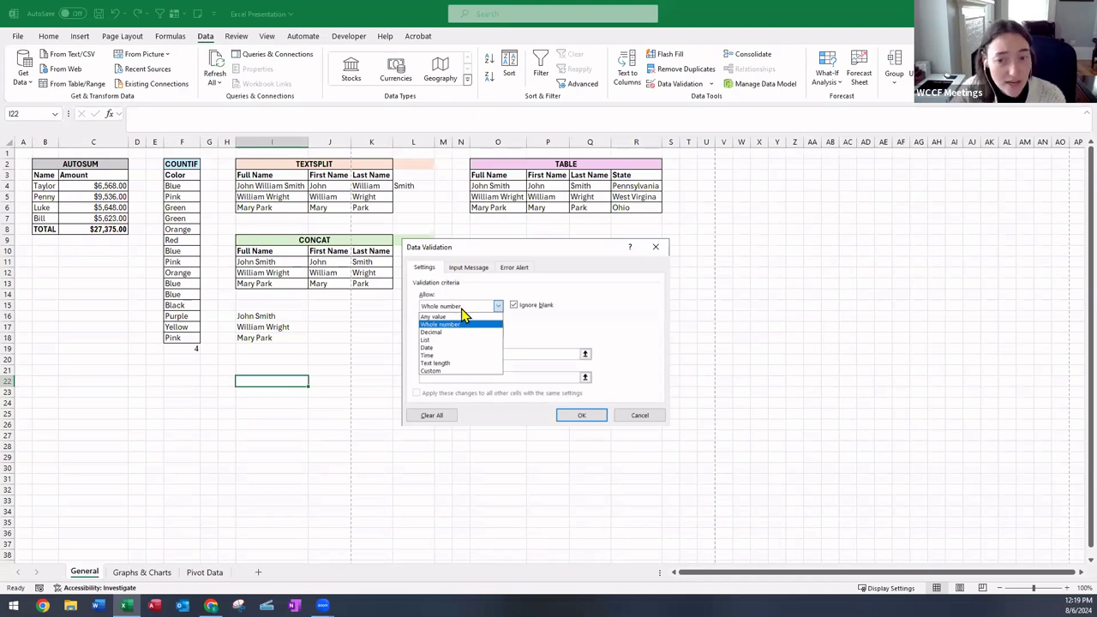
pyautogui.click(507, 269)
pyautogui.click(553, 335)
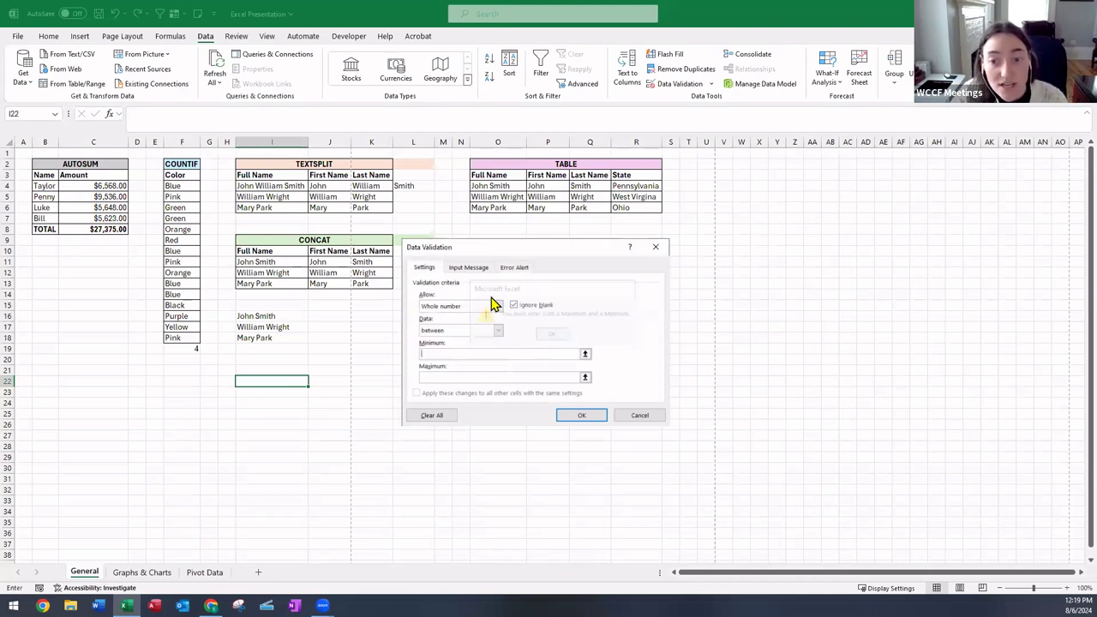
pyautogui.click(460, 305)
pyautogui.click(455, 316)
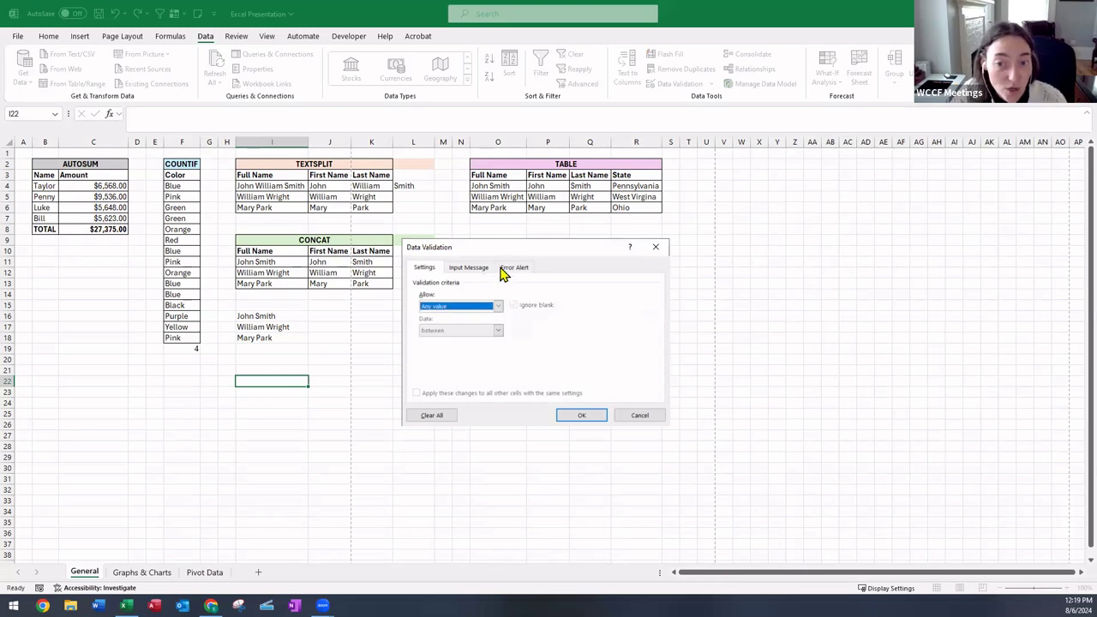
pyautogui.click(512, 268)
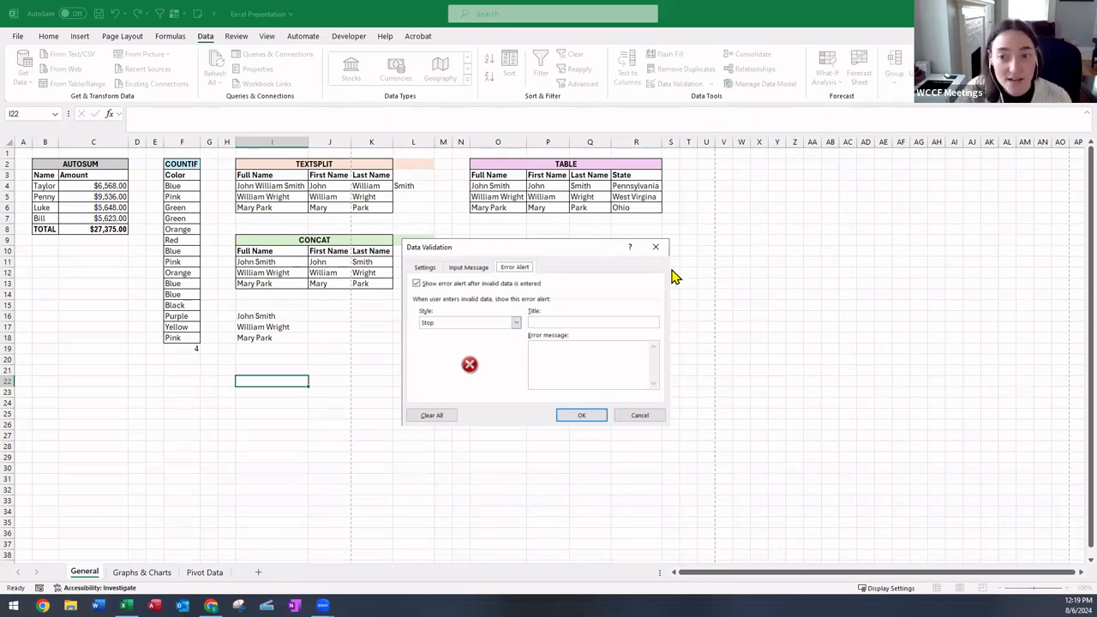
pyautogui.click(429, 267)
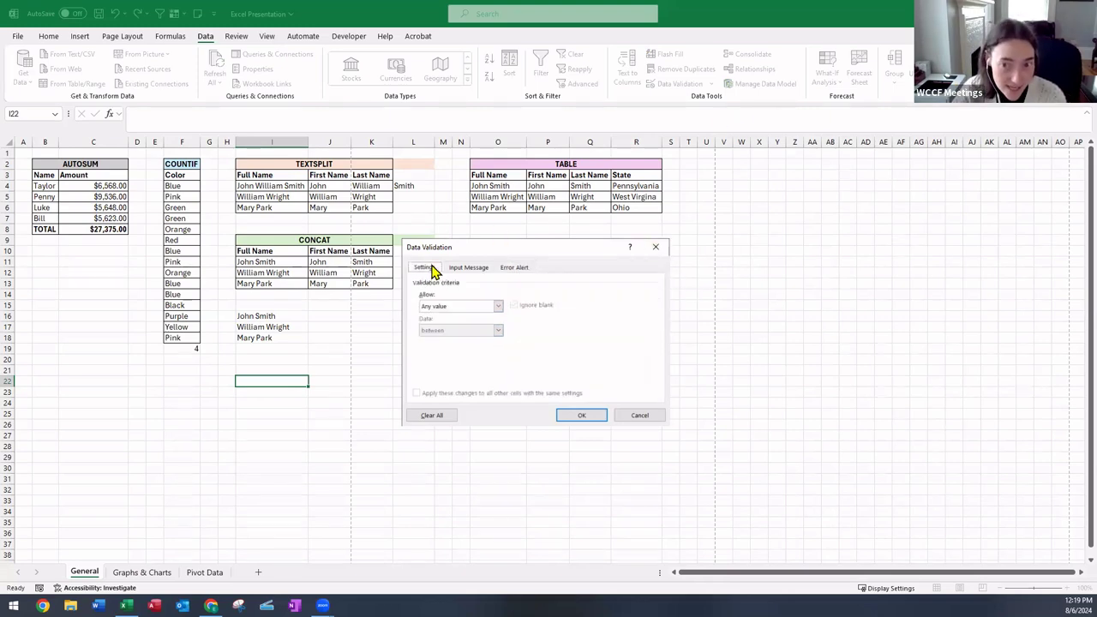
pyautogui.click(639, 414)
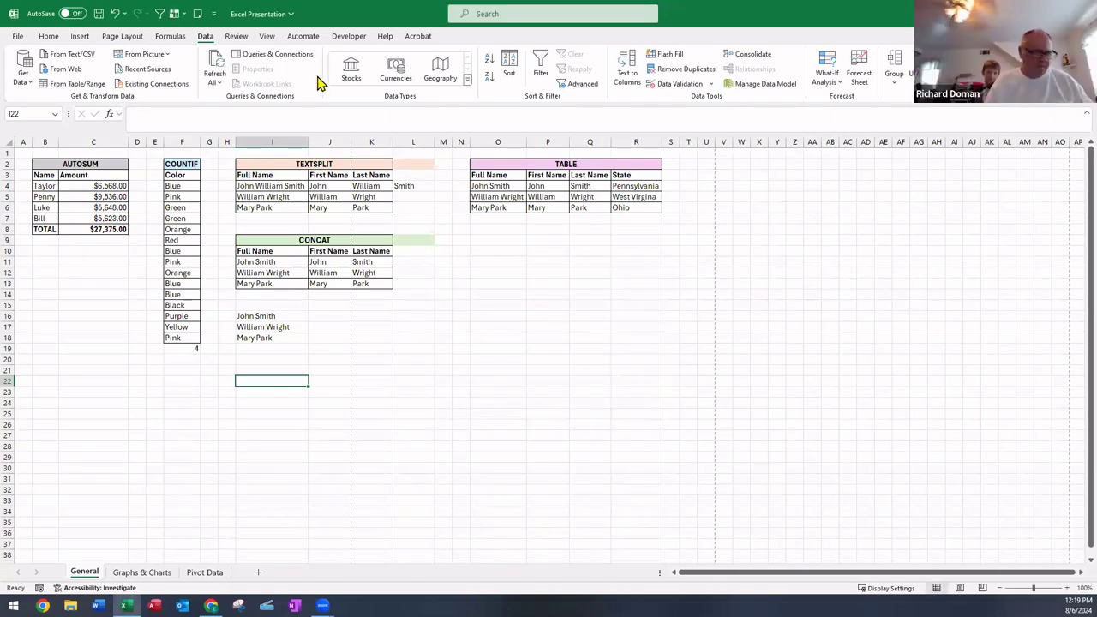
# View the General sheet in Page Break Preview and Page Layout, and return it to Normal view.
pyautogui.click(237, 36)
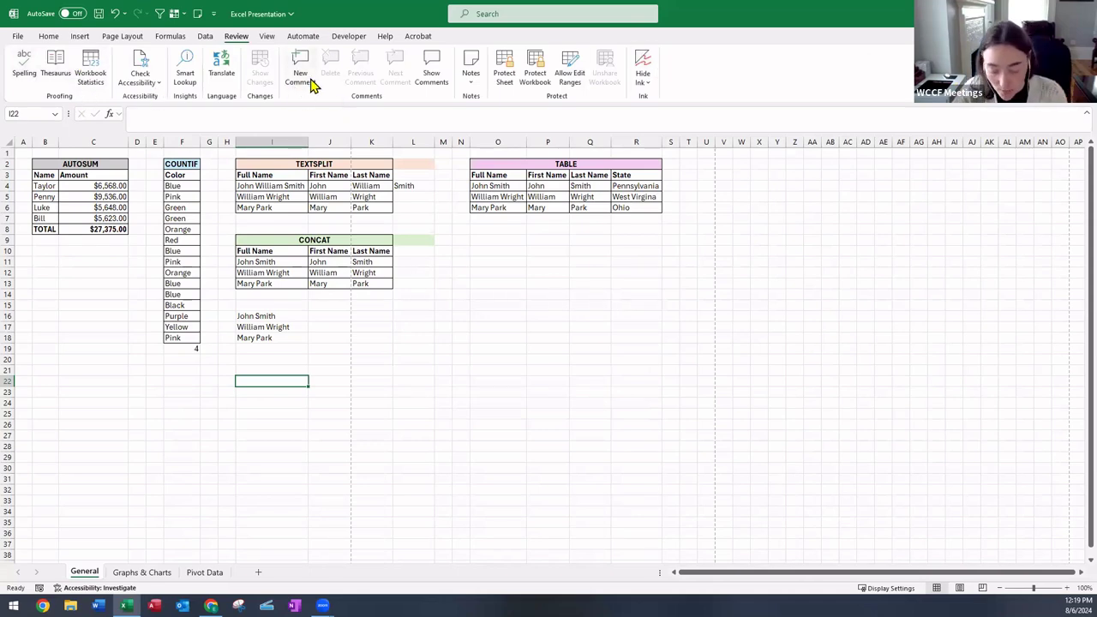
pyautogui.click(267, 38)
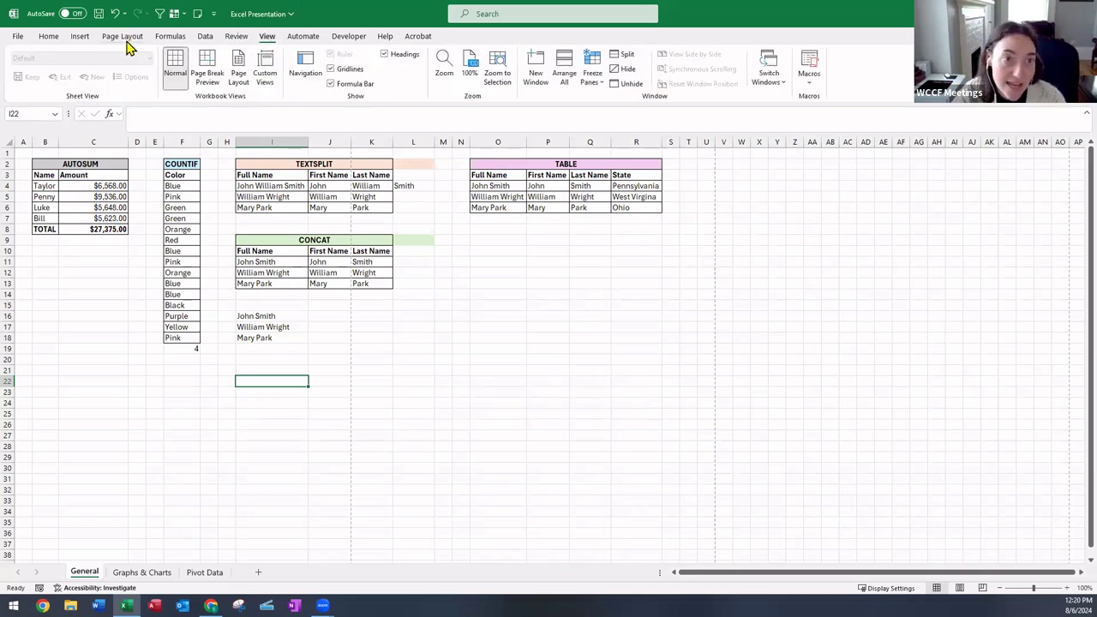
pyautogui.click(214, 86)
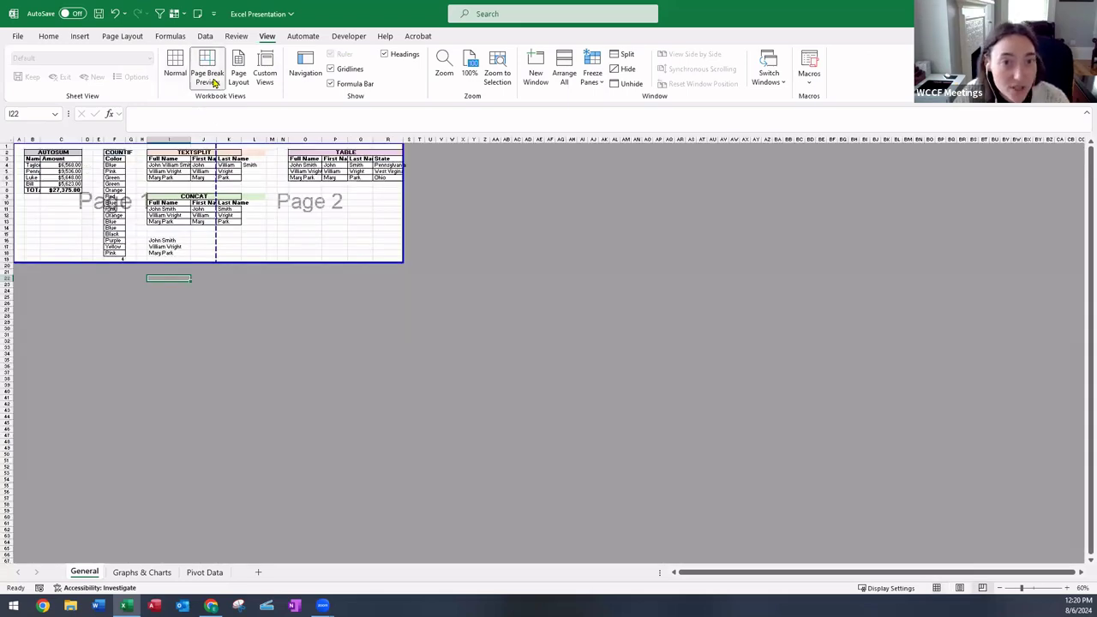
pyautogui.click(240, 79)
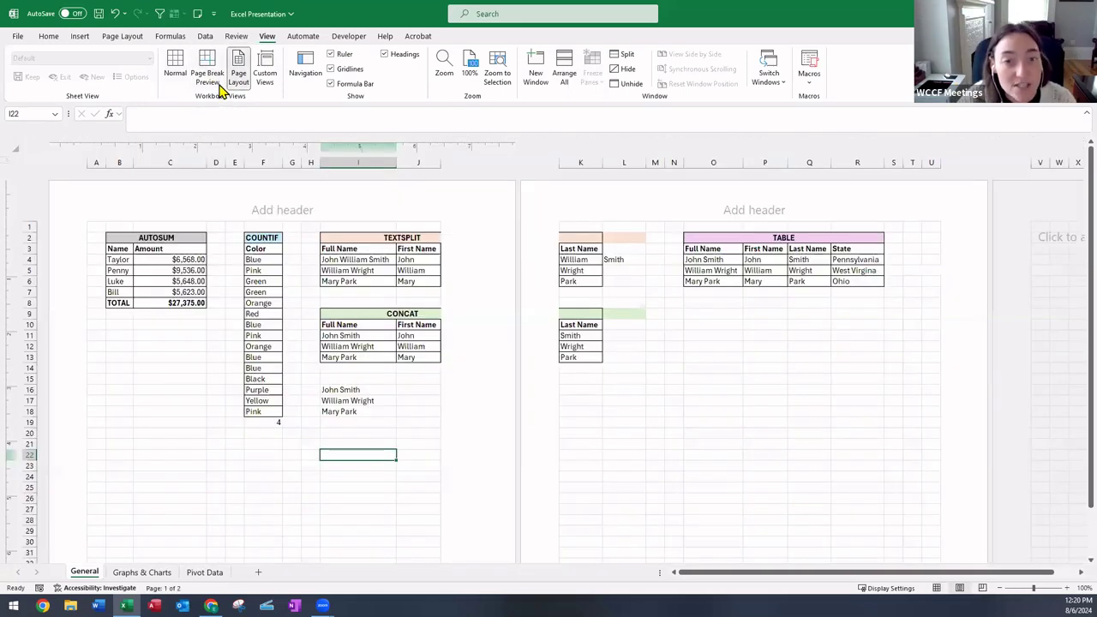
pyautogui.click(176, 75)
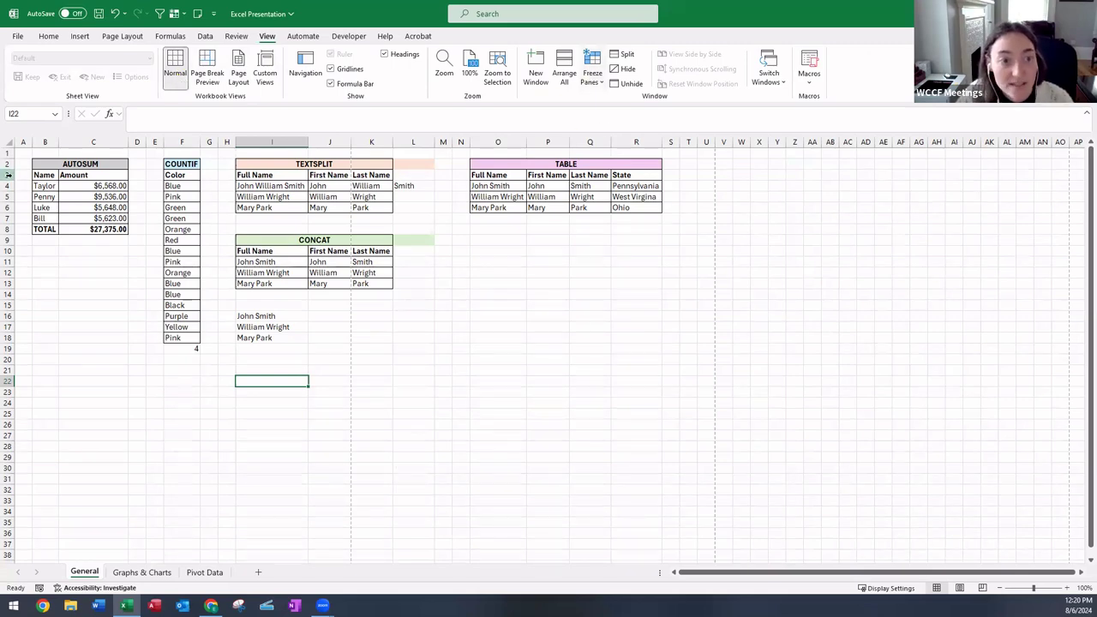
# Freeze the rows above row 3 on the General sheet and check that they stay in place.
pyautogui.click(7, 174)
pyautogui.click(591, 73)
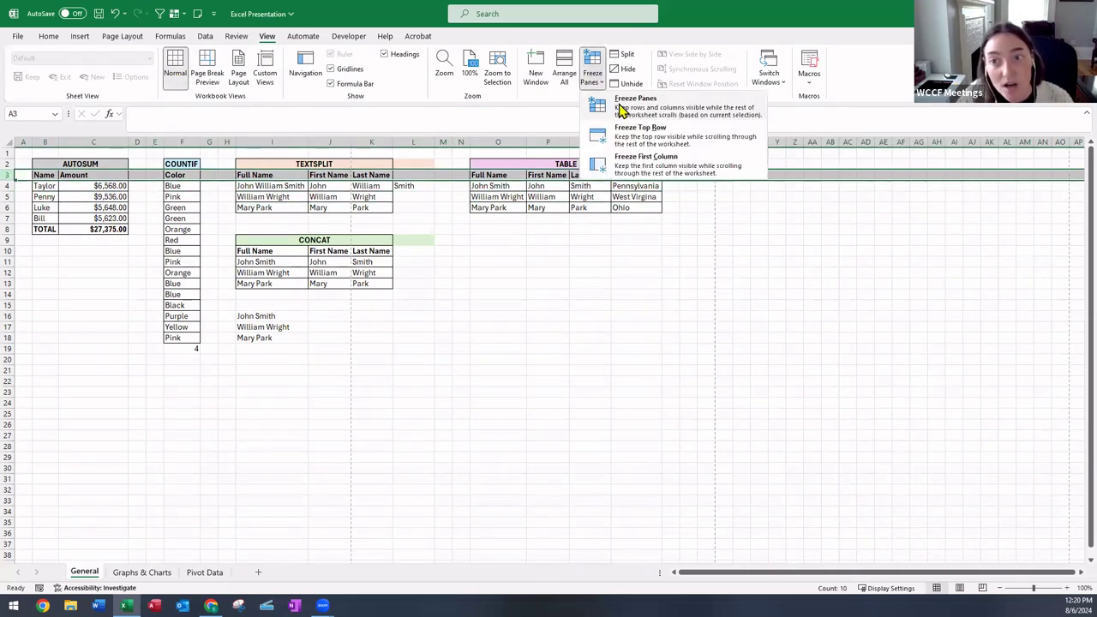
pyautogui.click(639, 105)
pyautogui.scroll(-1, 543, 253)
pyautogui.scroll(-5, 543, 253)
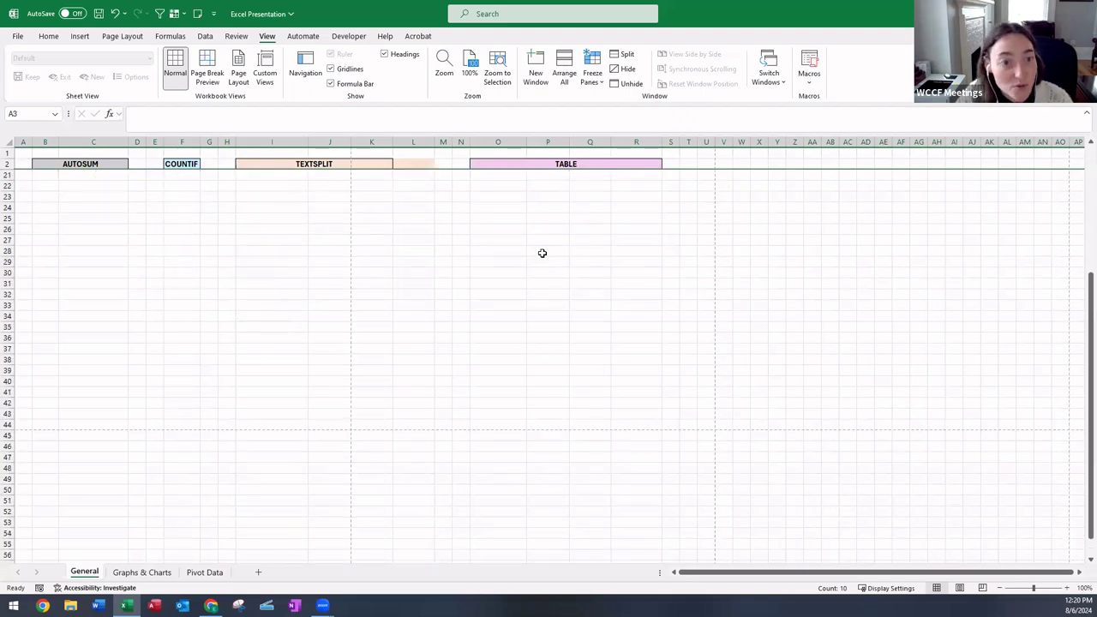
pyautogui.scroll(4, 543, 253)
pyautogui.scroll(2, 475, 331)
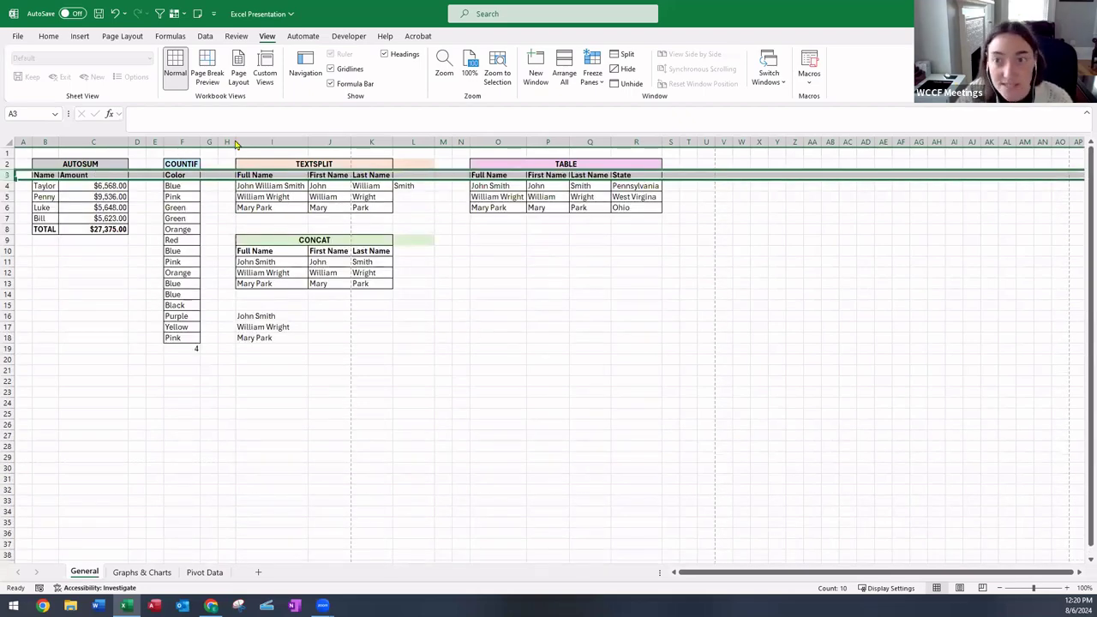
# Unfreeze all frozen rows and columns on the General sheet.
pyautogui.click(593, 75)
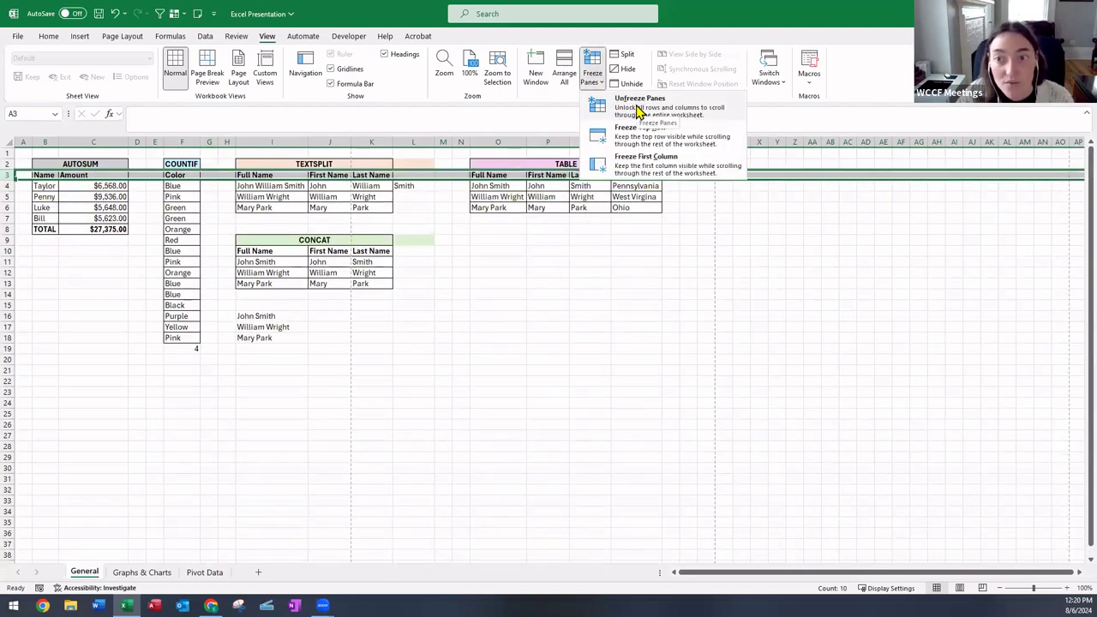
pyautogui.click(639, 109)
pyautogui.click(541, 276)
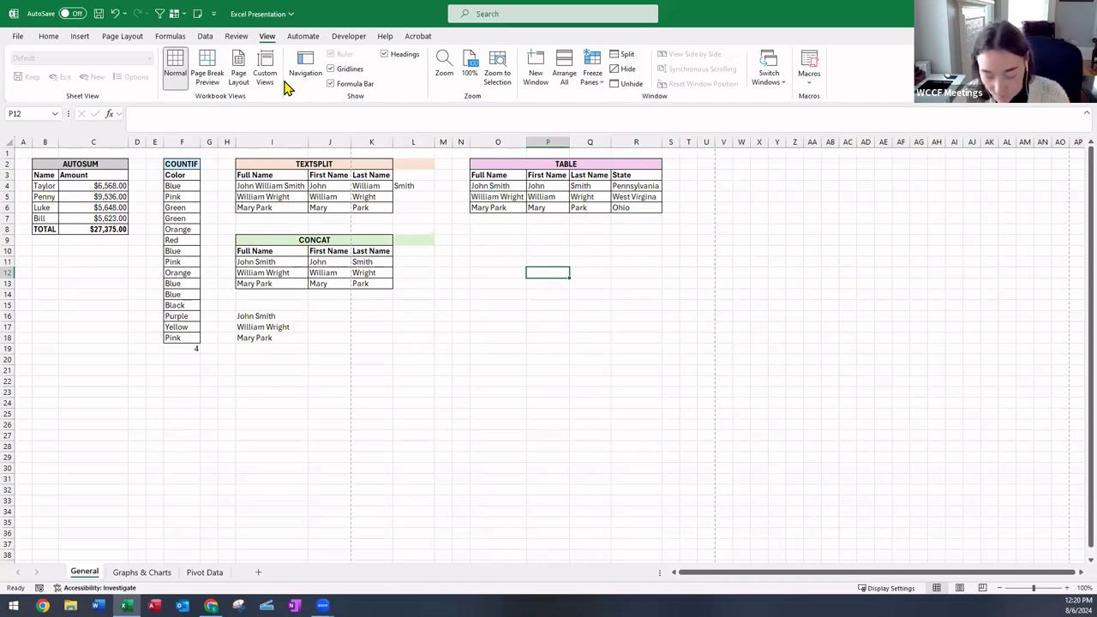
pyautogui.scroll(-1, 343, 42)
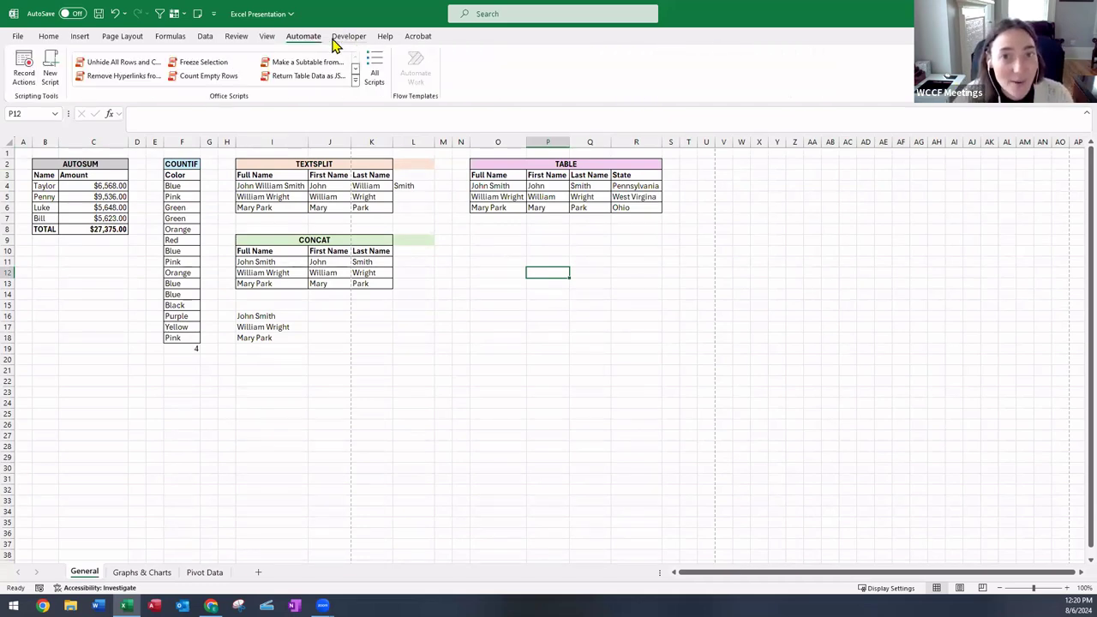
pyautogui.scroll(-1, 335, 42)
pyautogui.click(312, 44)
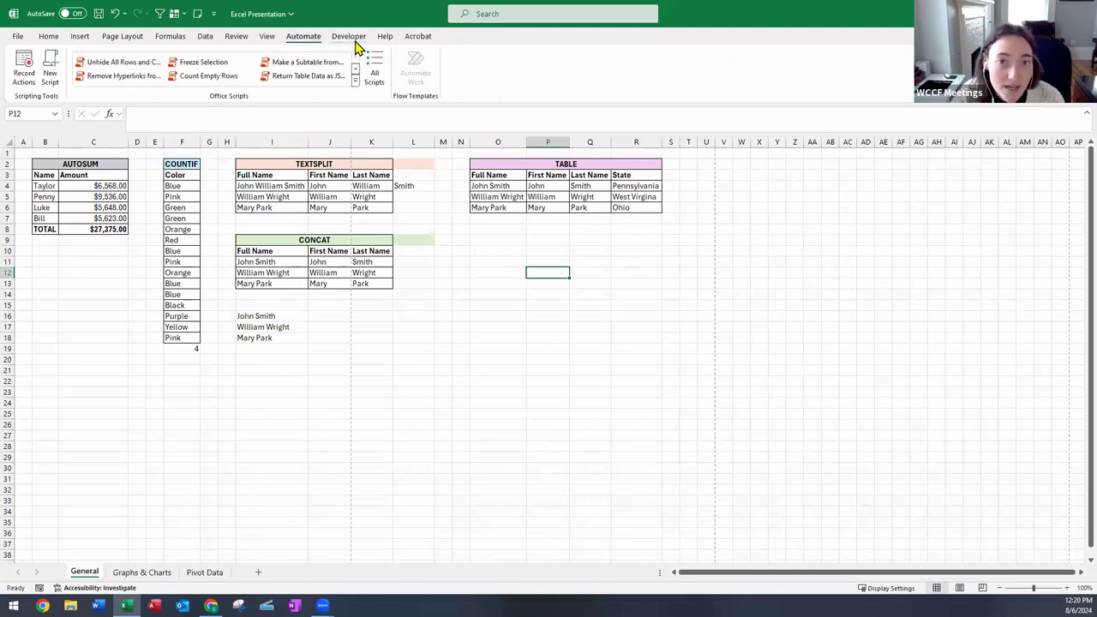
pyautogui.click(353, 39)
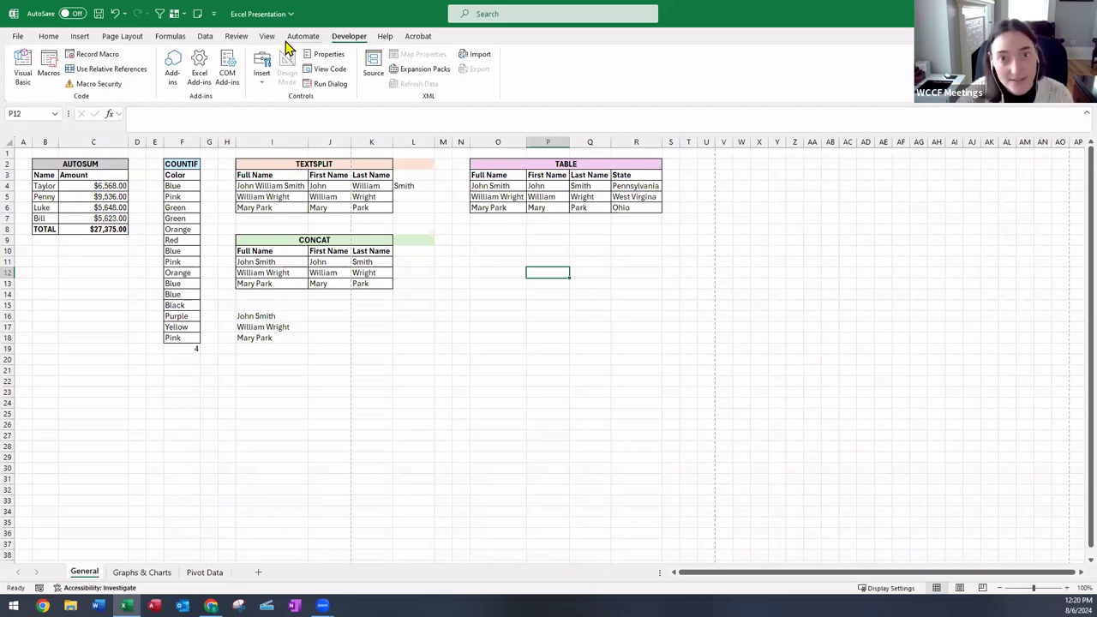
# Search the built-in help for countif, read through the function examples and related articles, and close the help.
pyautogui.click(386, 38)
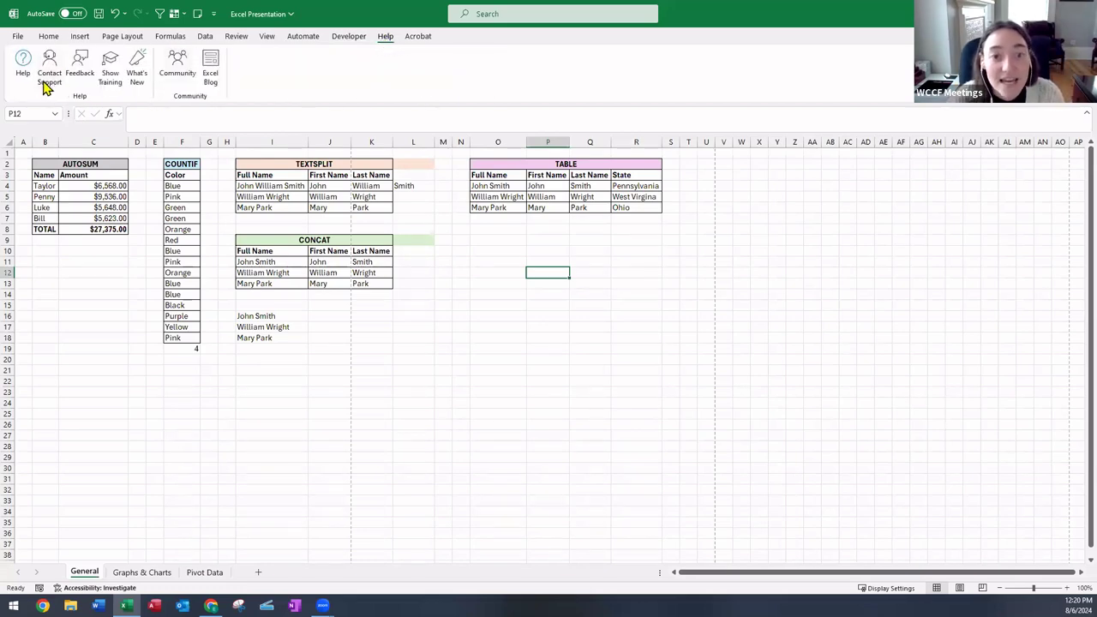
pyautogui.click(19, 67)
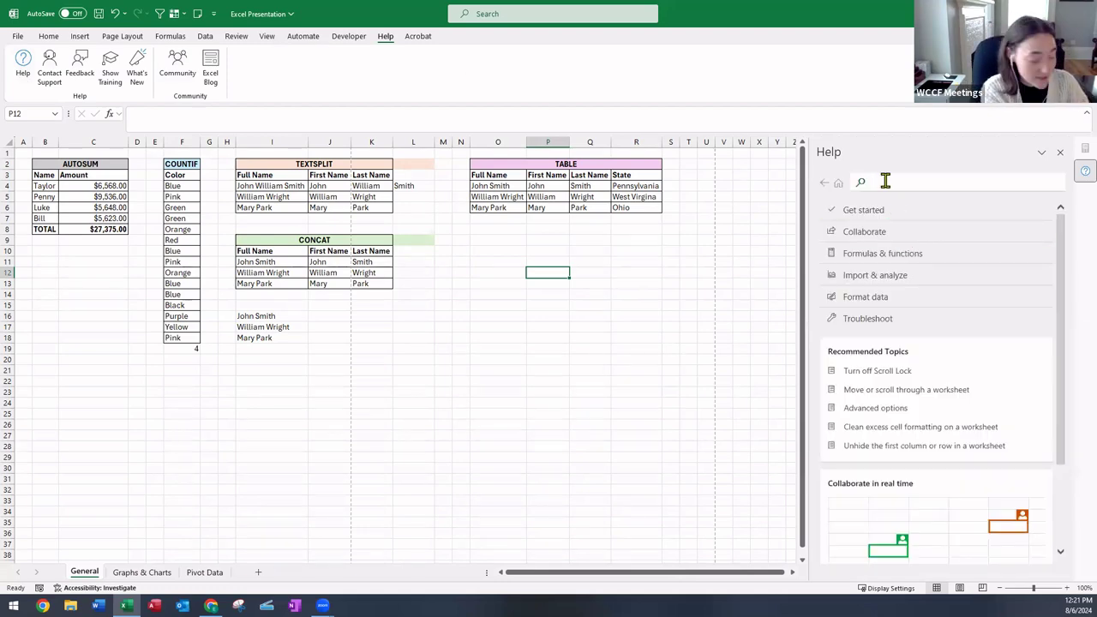
pyautogui.click(885, 180)
pyautogui.write('count')
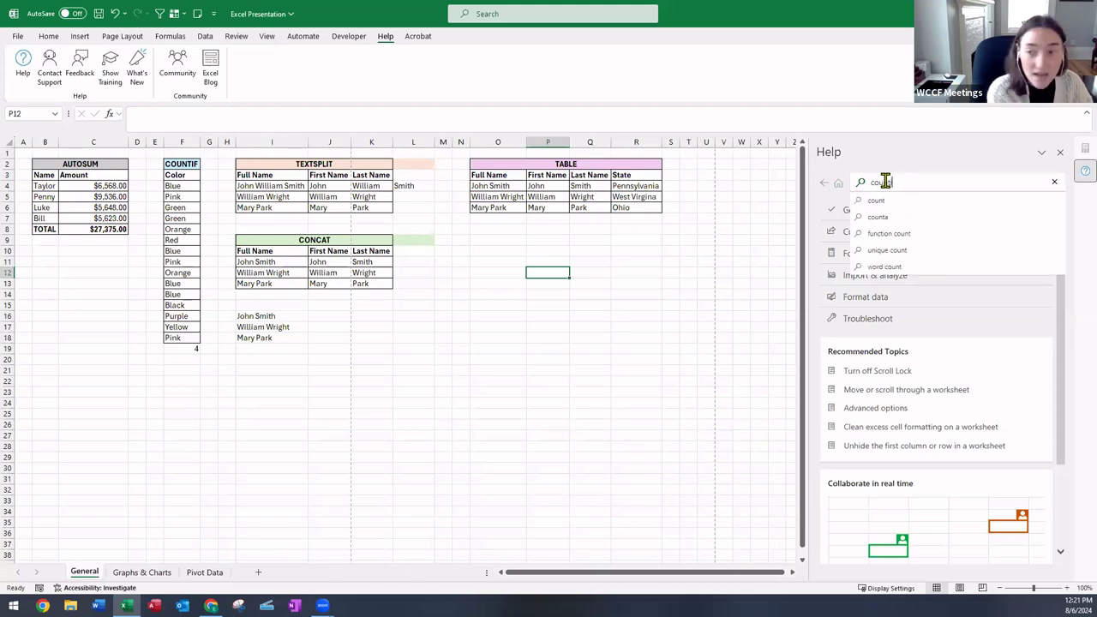
pyautogui.write('if')
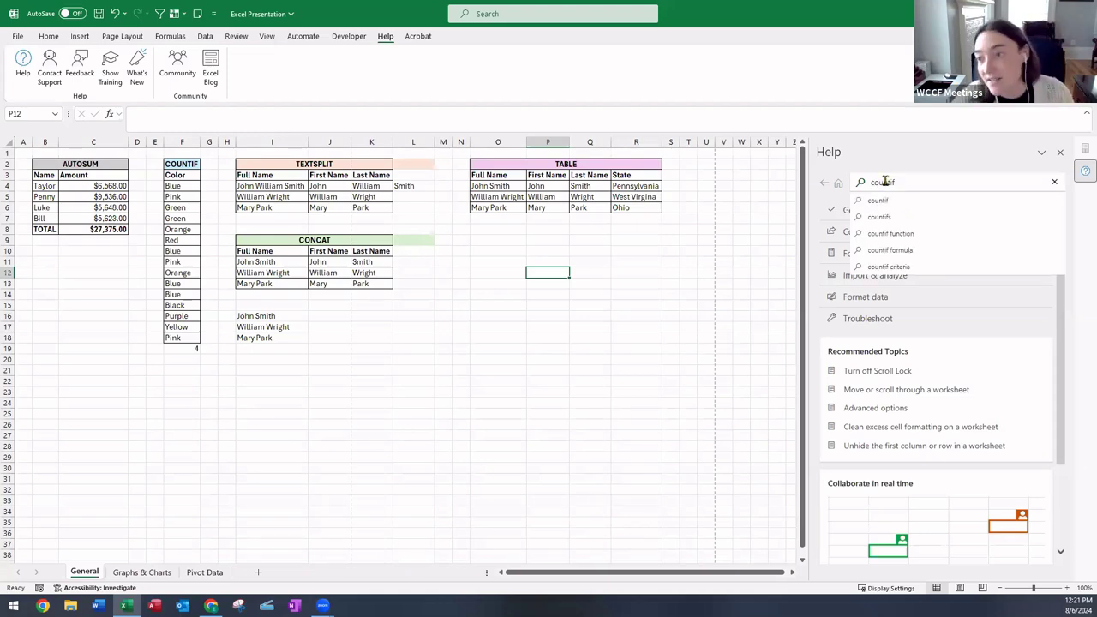
pyautogui.press('Return')
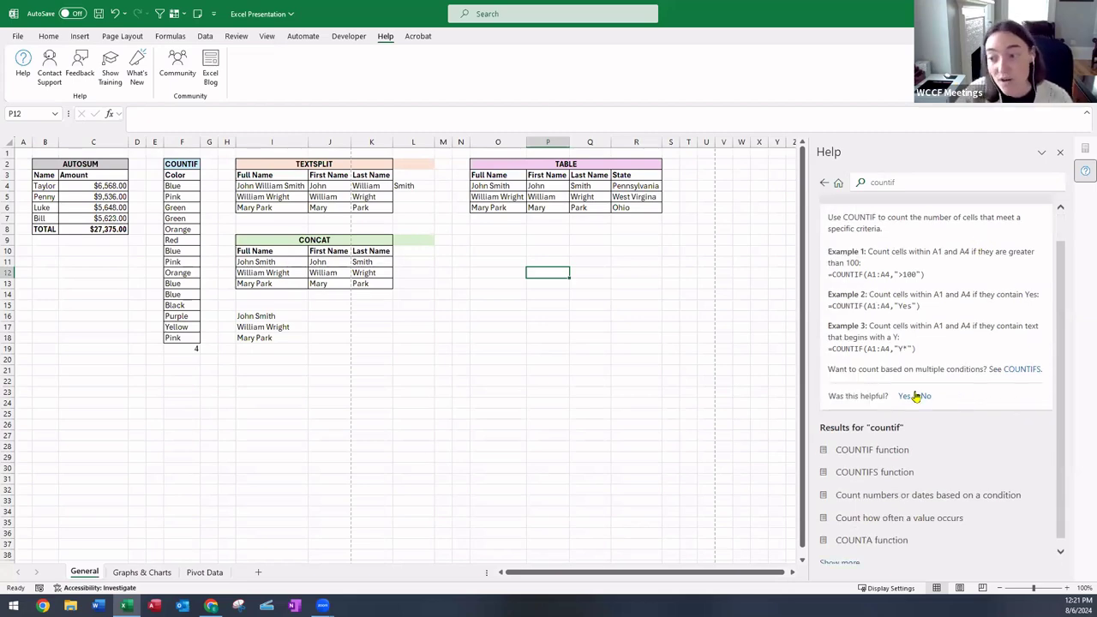
pyautogui.scroll(-1, 915, 396)
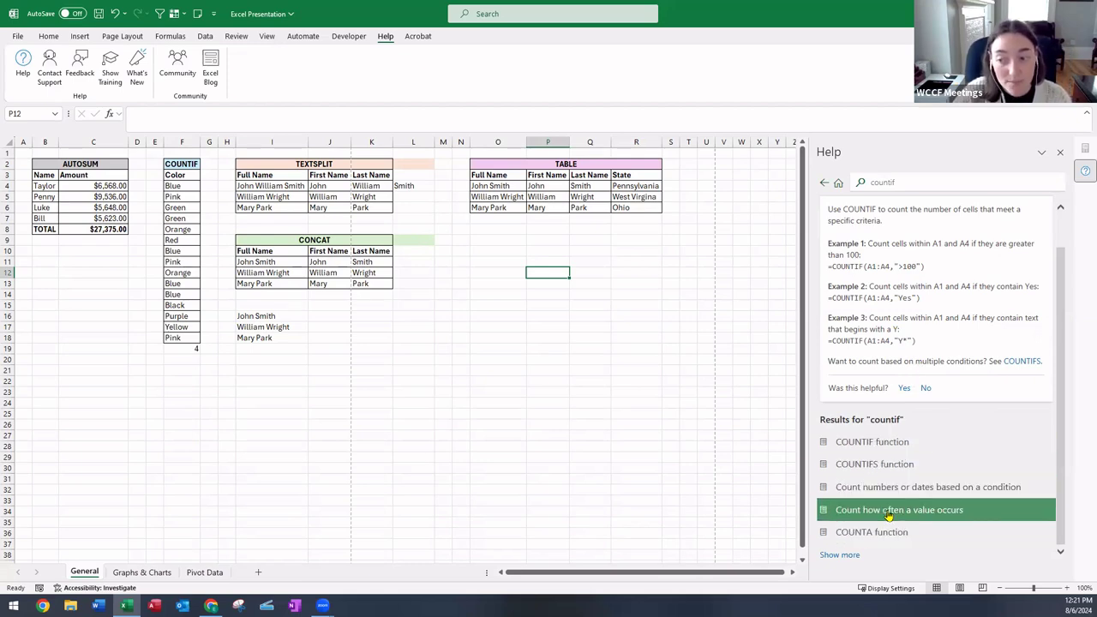
pyautogui.scroll(1, 888, 413)
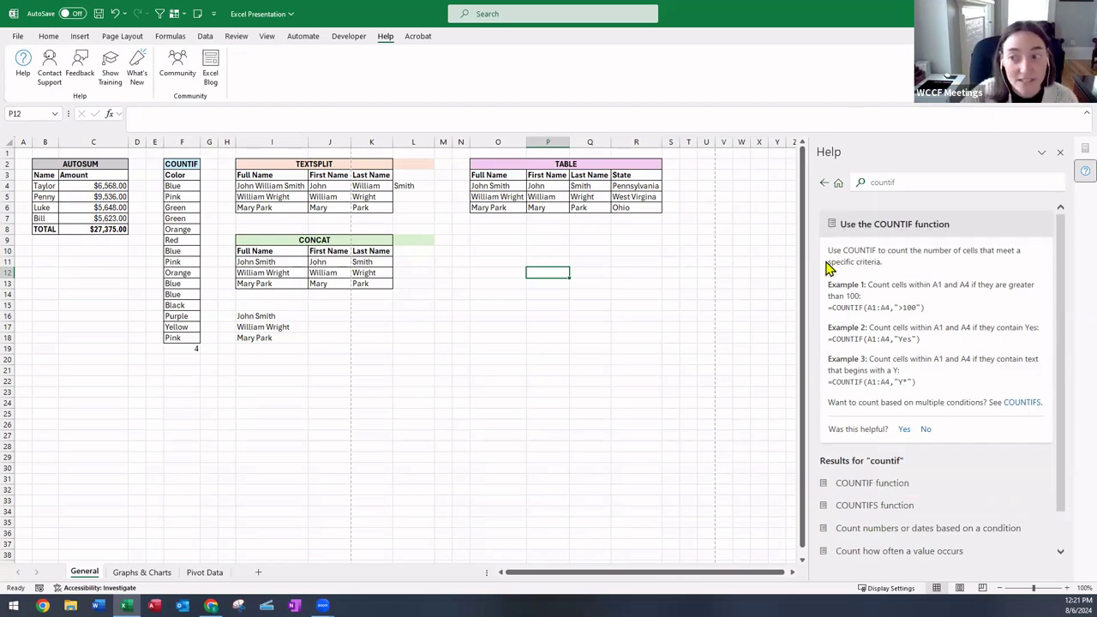
pyautogui.click(1062, 154)
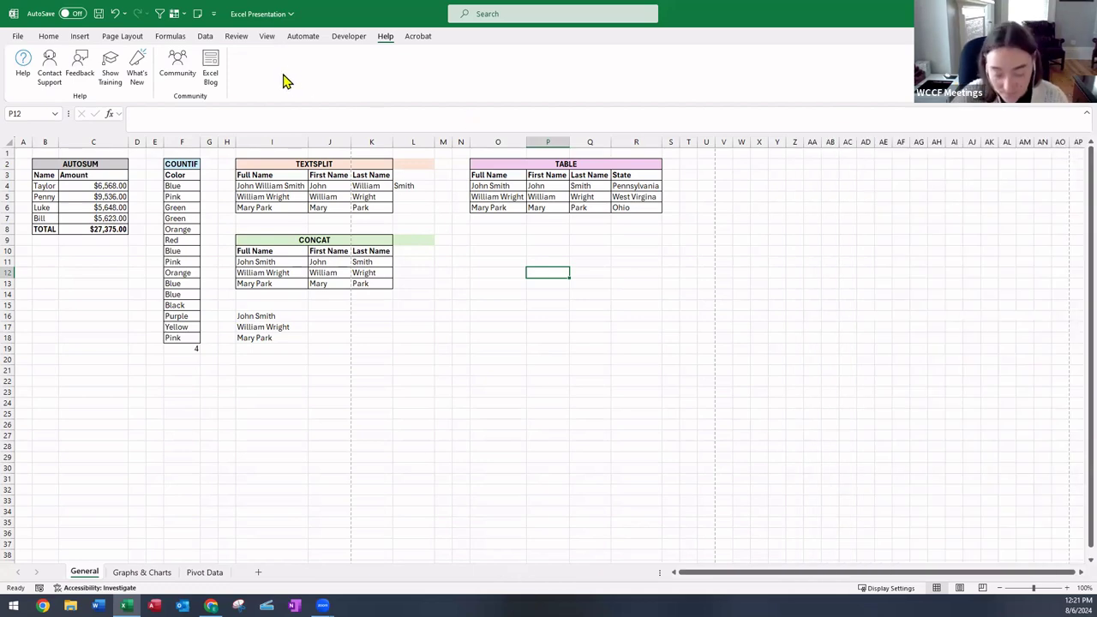
pyautogui.click(413, 39)
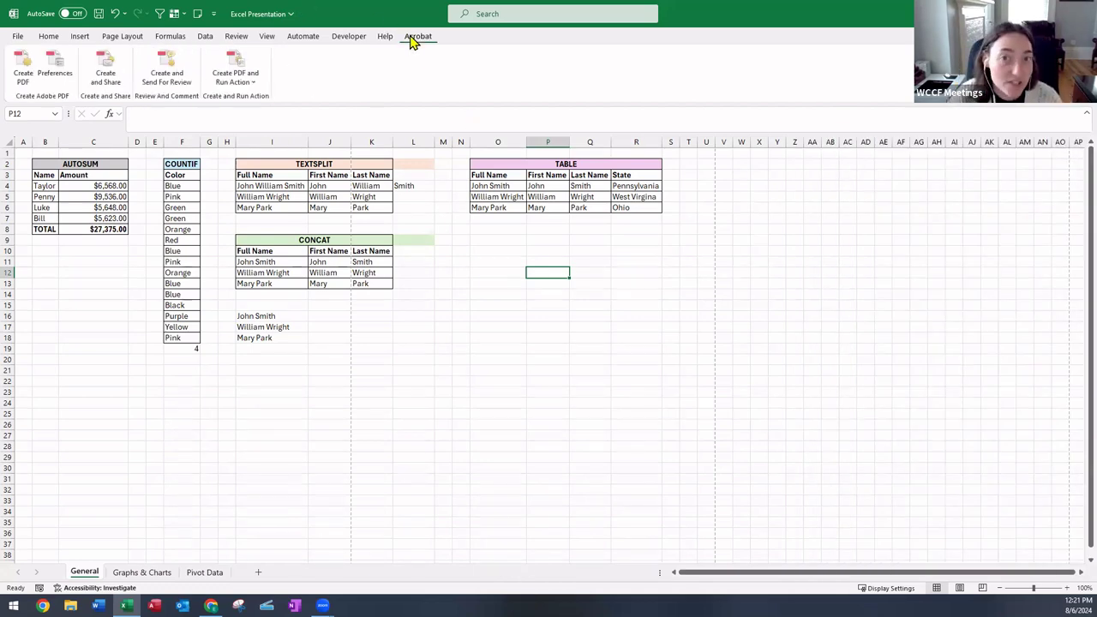
# Format the name and state data in O3:R6 as a table with headers, using a blue medium banded style.
pyautogui.click(49, 40)
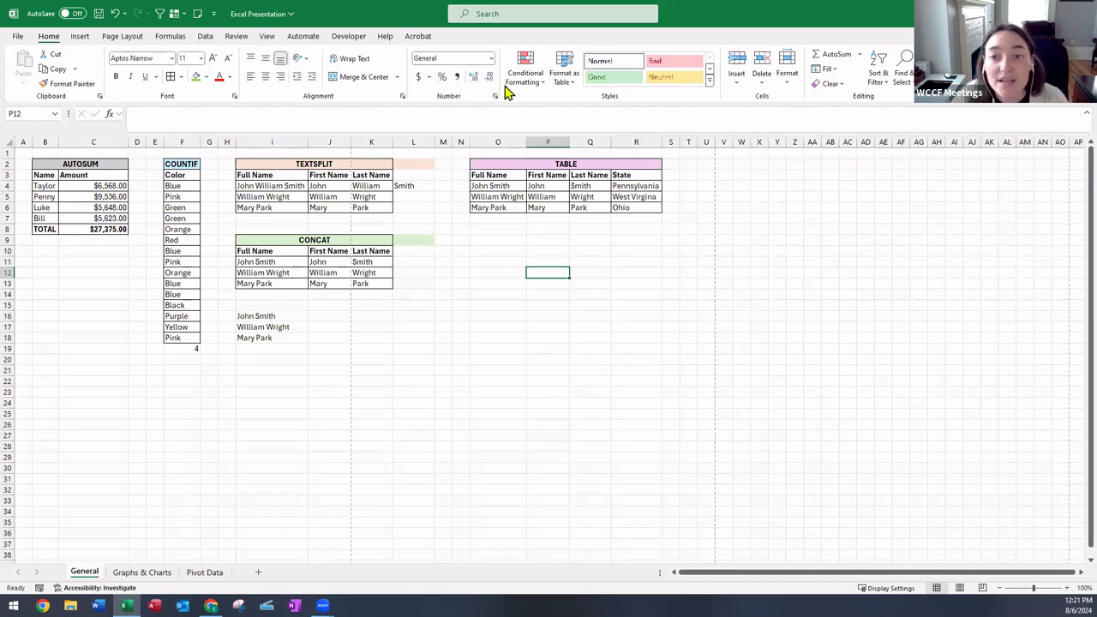
pyautogui.click(485, 229)
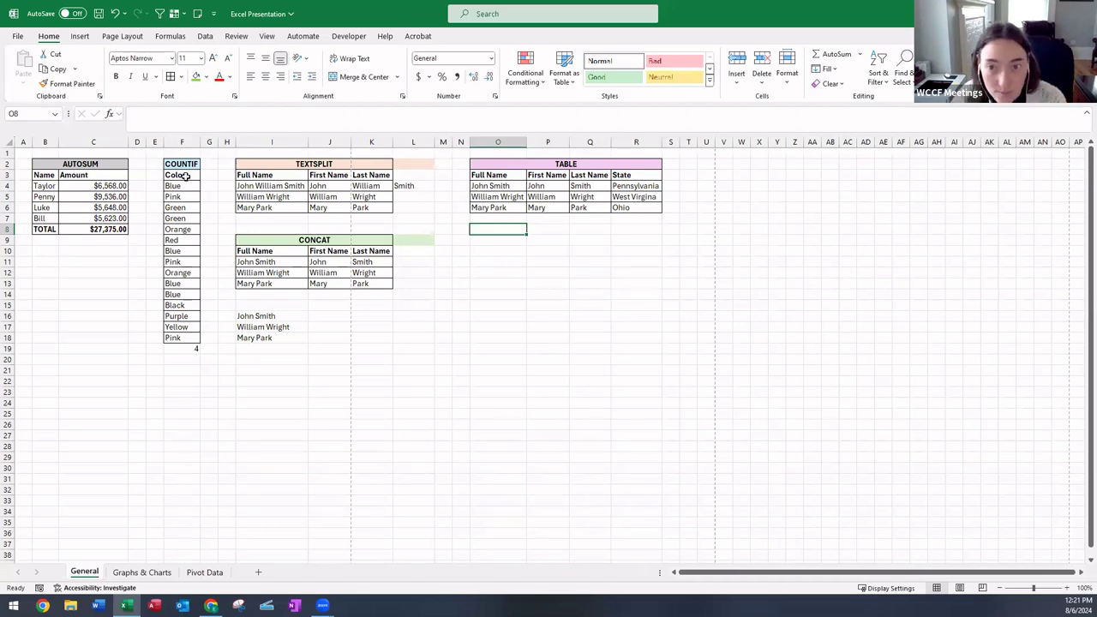
pyautogui.click(509, 219)
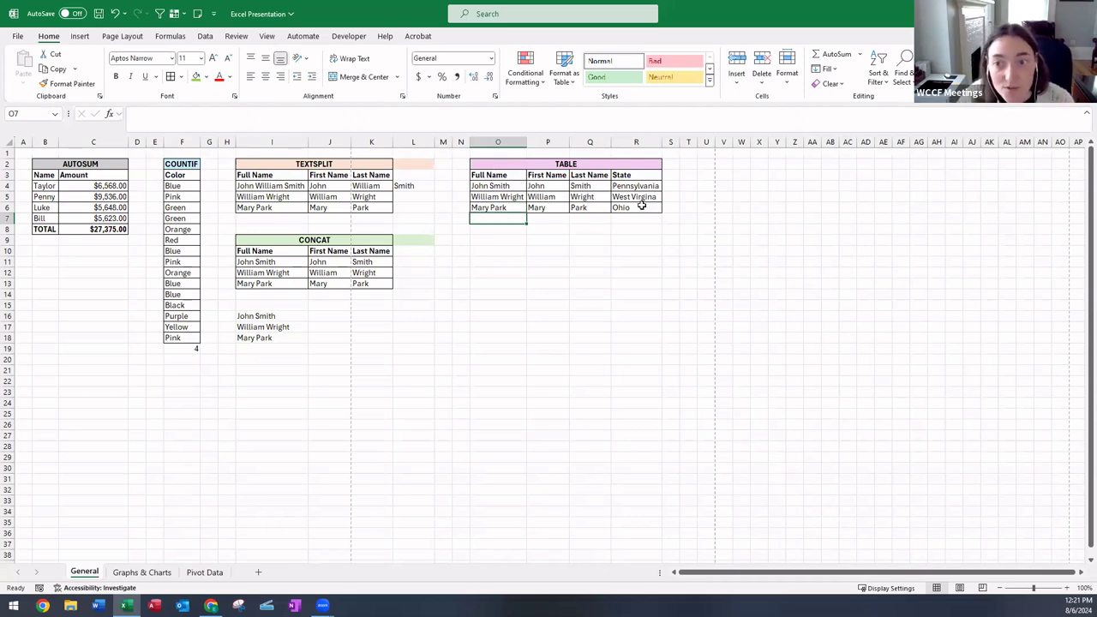
pyautogui.moveTo(636, 207); pyautogui.dragTo(491, 176)
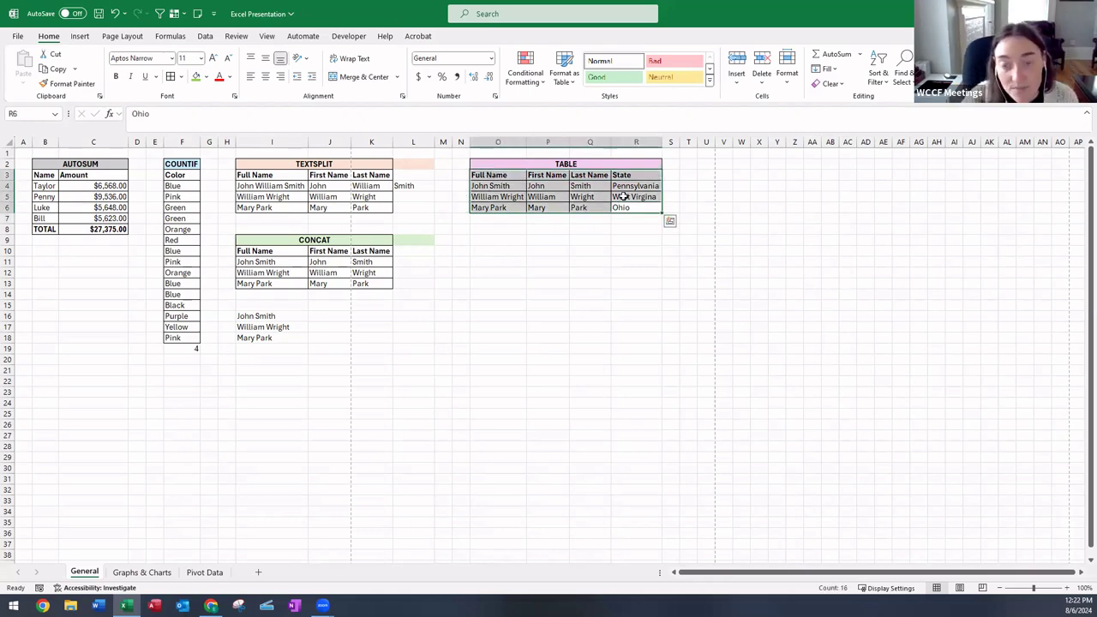
pyautogui.click(565, 77)
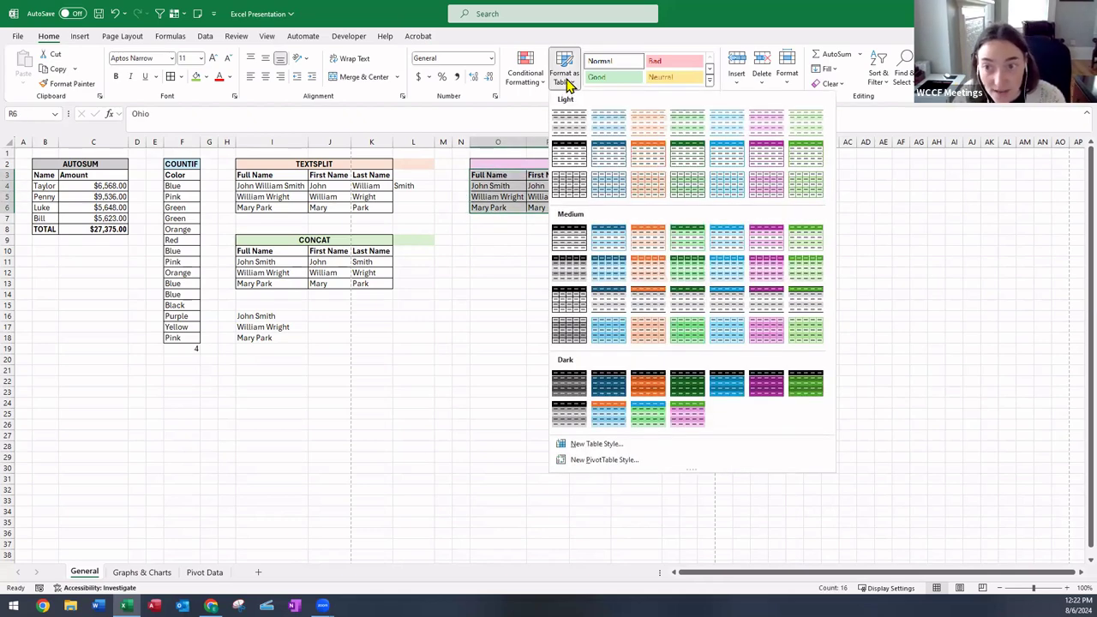
pyautogui.click(599, 248)
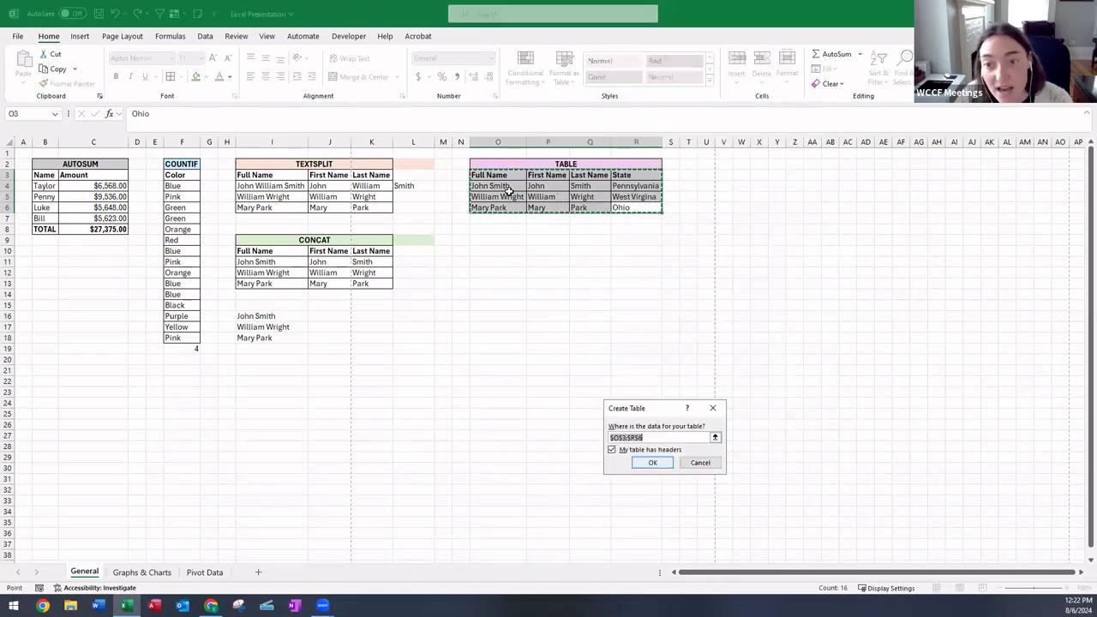
pyautogui.press('Return')
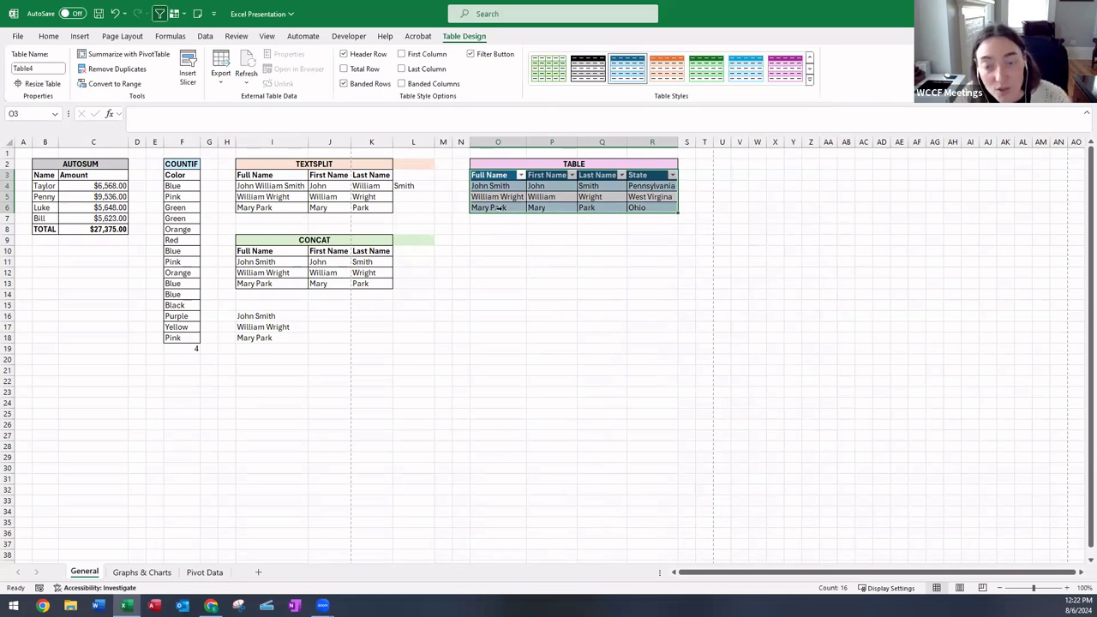
pyautogui.click(552, 218)
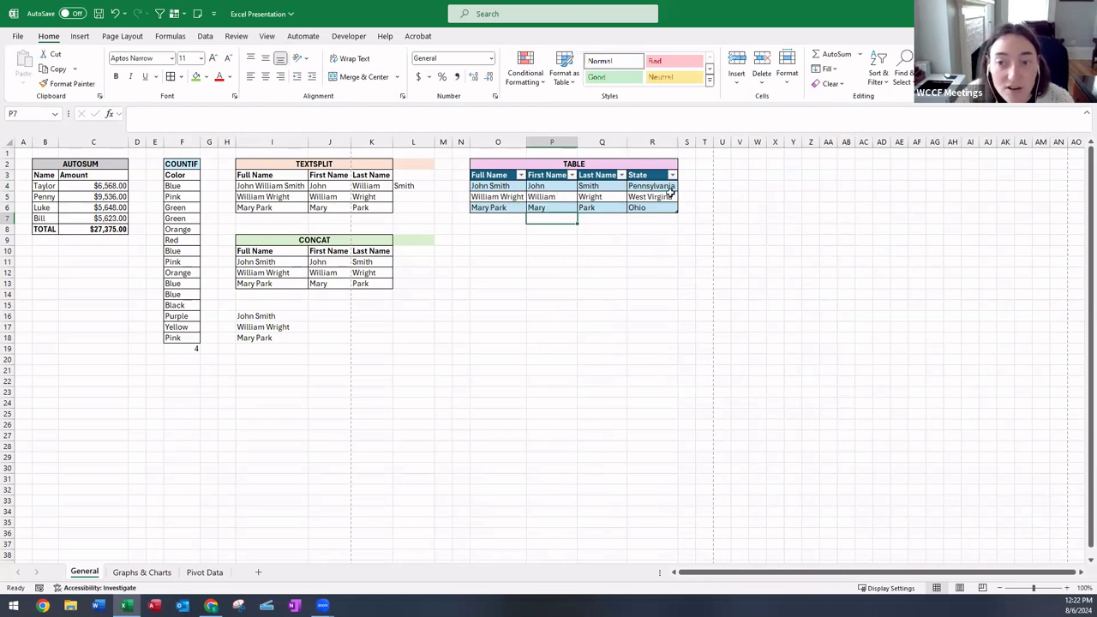
# Sort the new table by Full Name from A to Z, and re-sort it by First Name from Z to A.
pyautogui.click(521, 175)
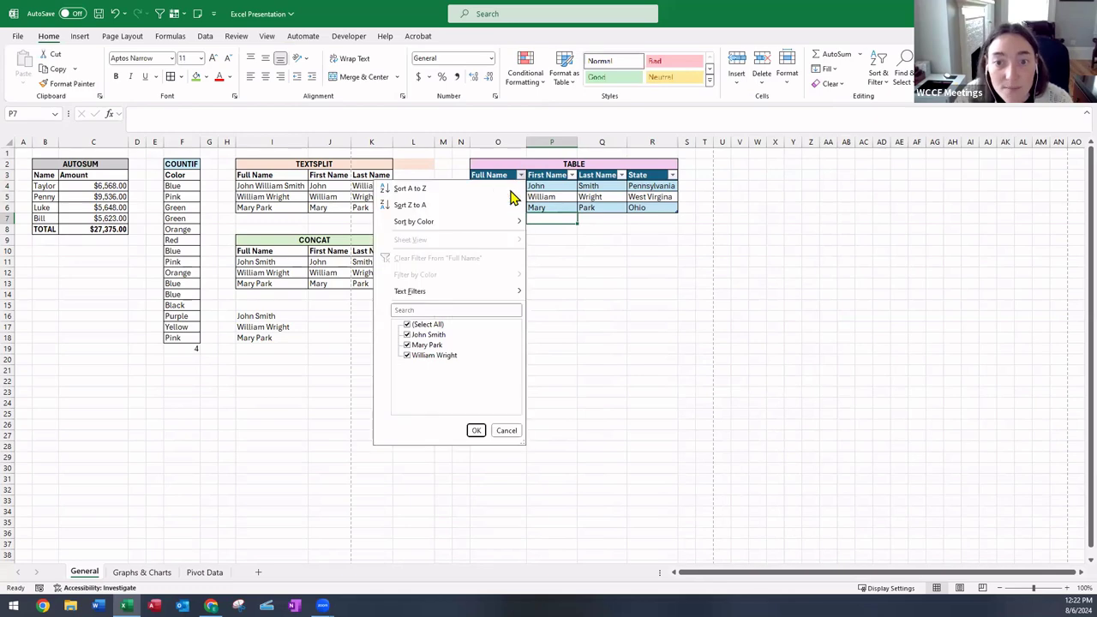
pyautogui.click(494, 187)
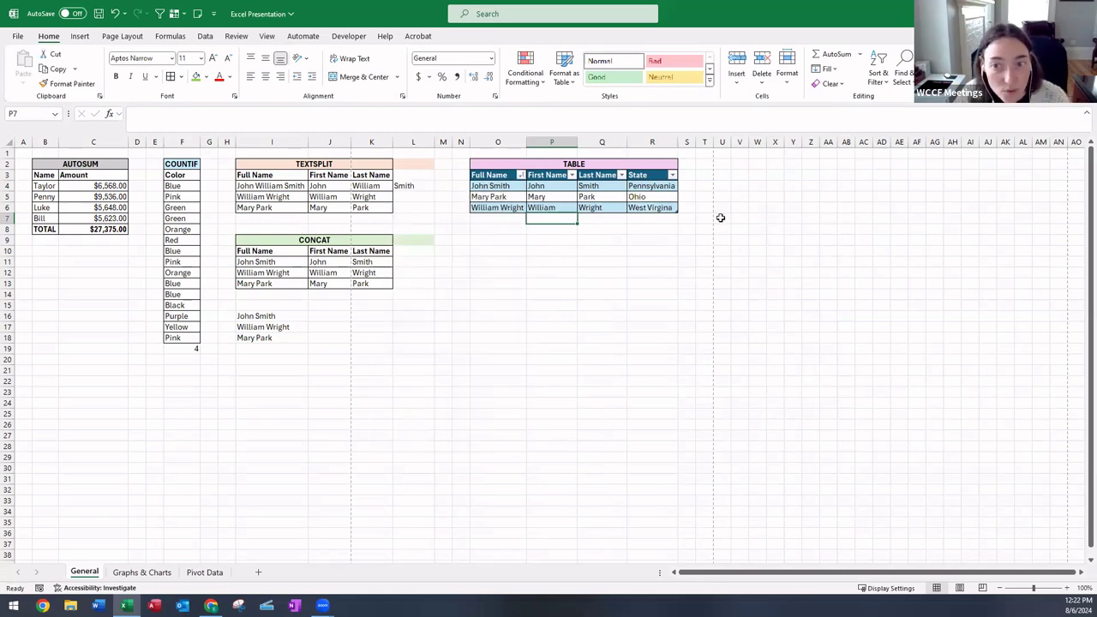
pyautogui.click(580, 176)
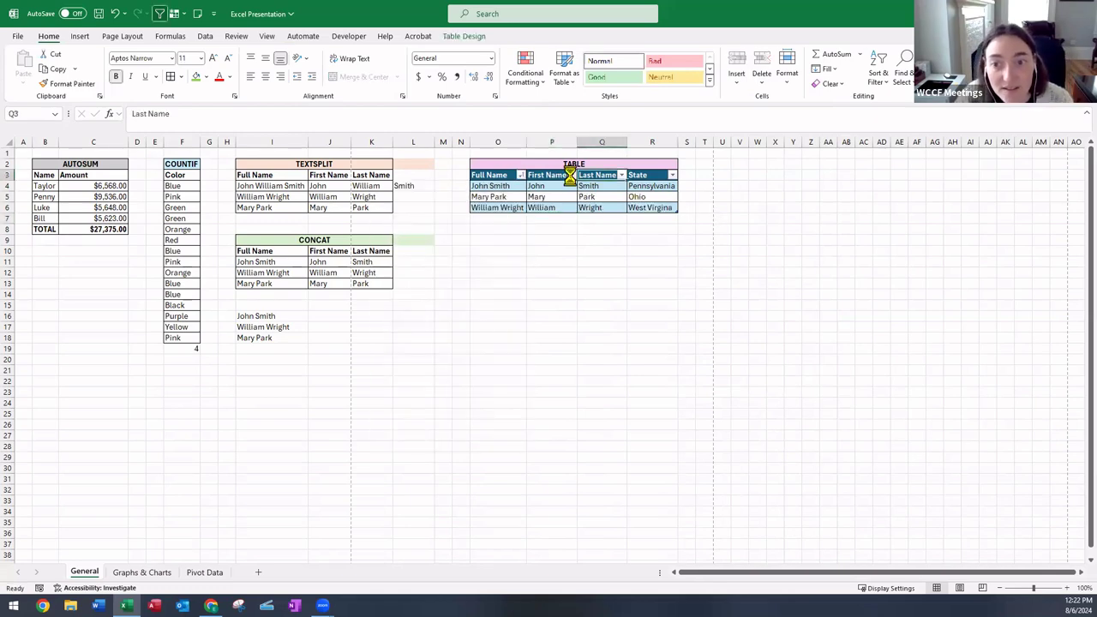
pyautogui.click(571, 175)
pyautogui.click(492, 206)
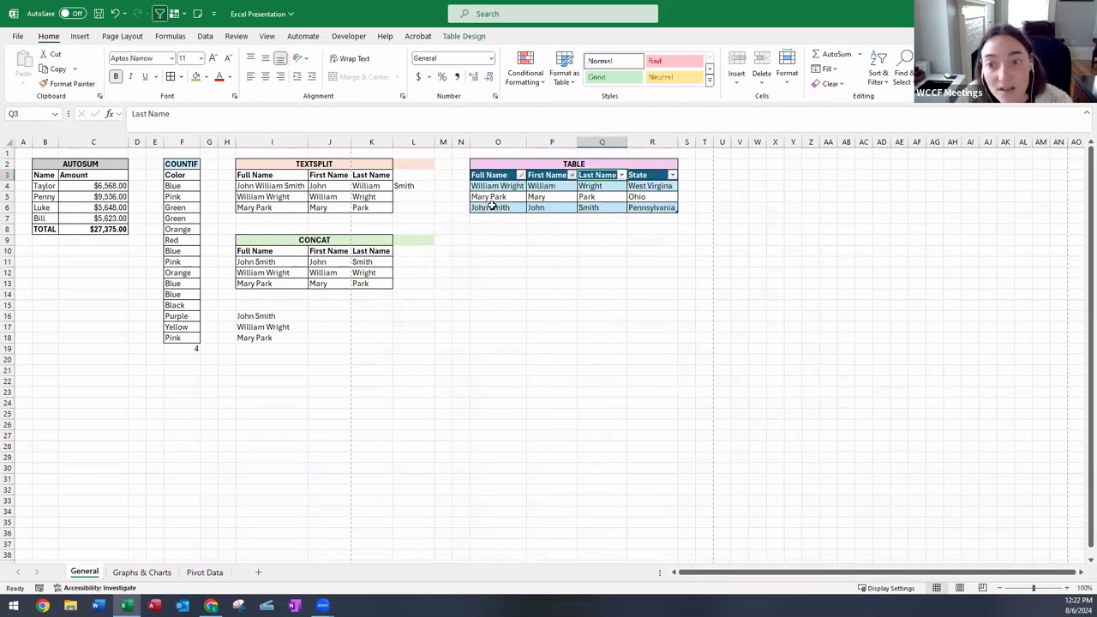
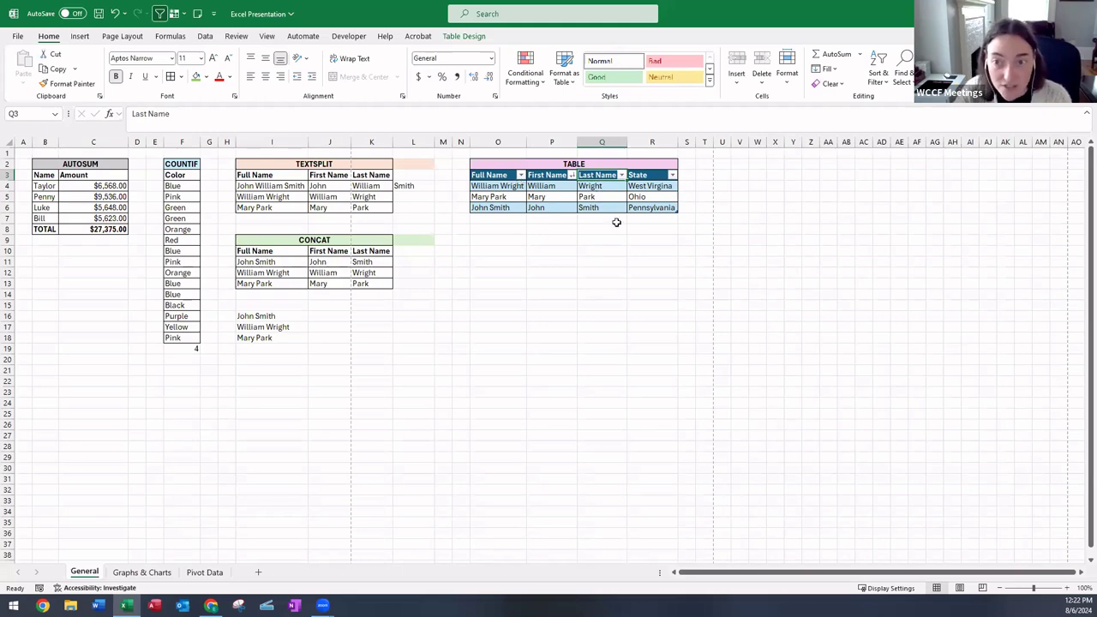
pyautogui.click(573, 256)
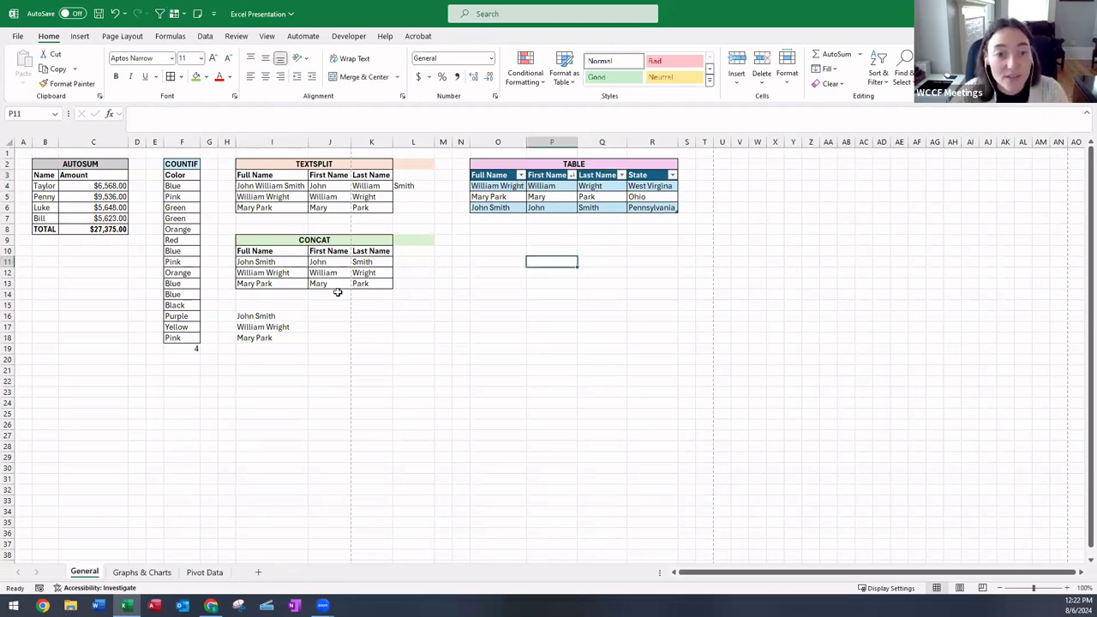
pyautogui.click(498, 315)
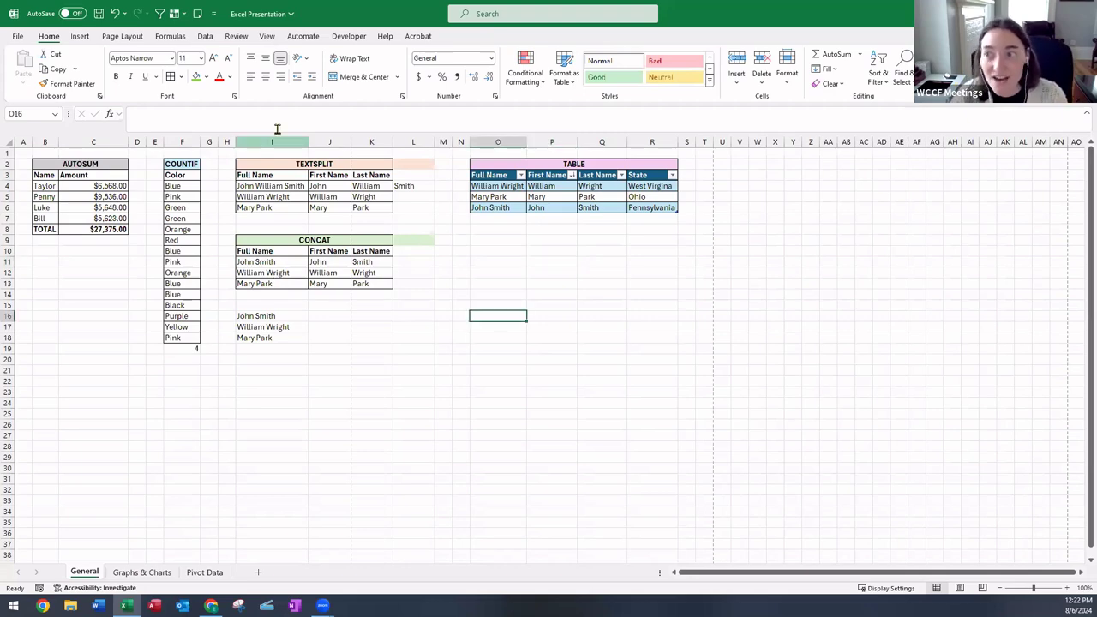
# Delete the Donations bar chart from the Graphs & Charts sheet.
pyautogui.click(144, 572)
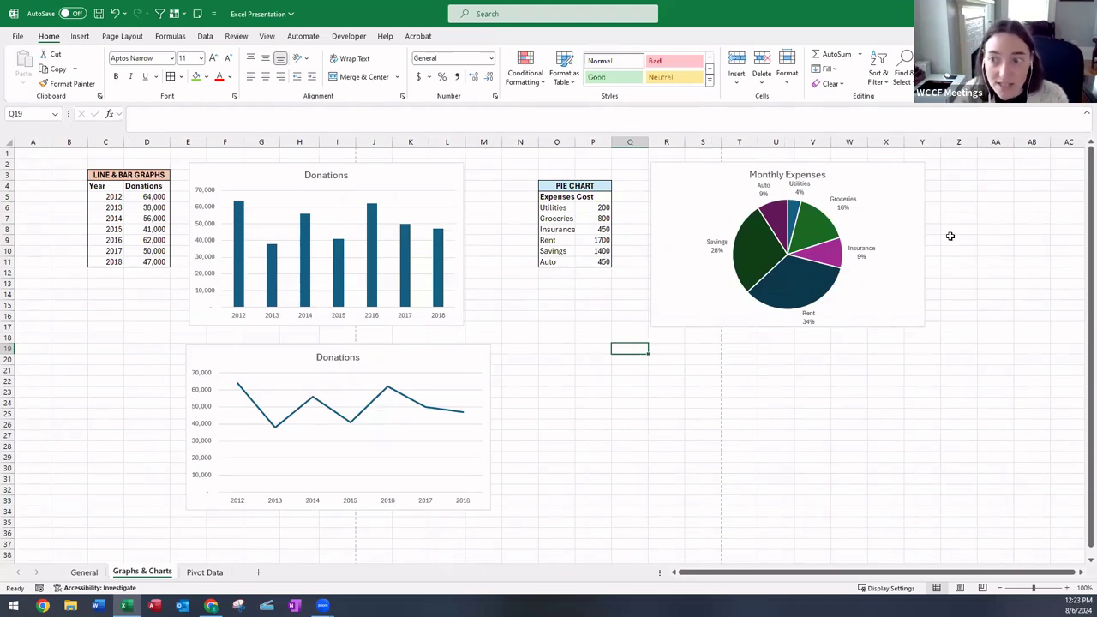
pyautogui.click(238, 172)
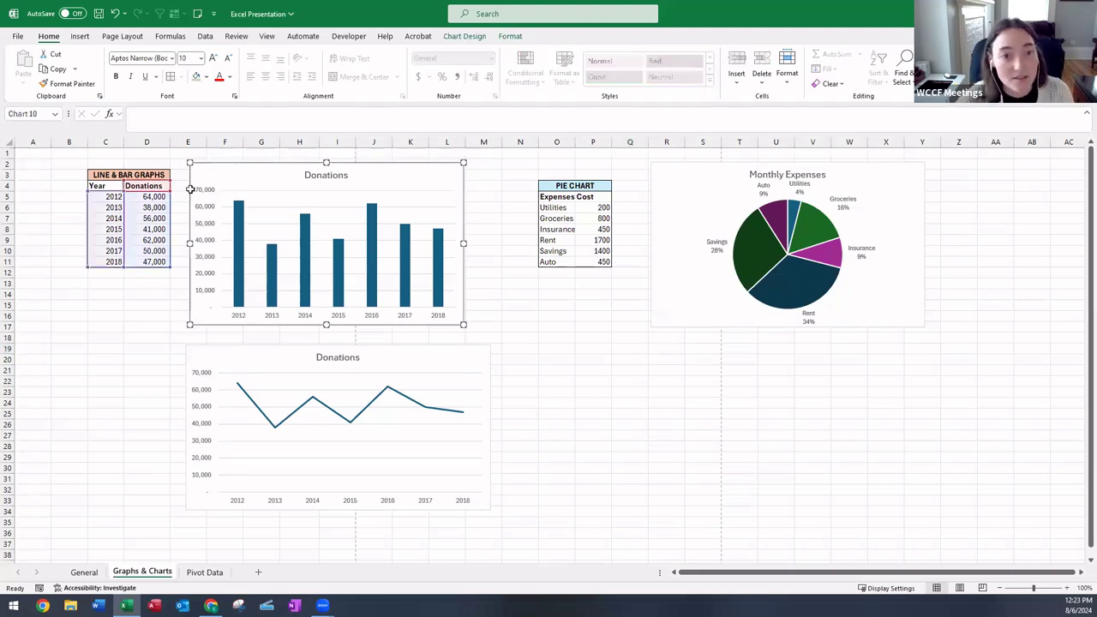
pyautogui.press('Delete')
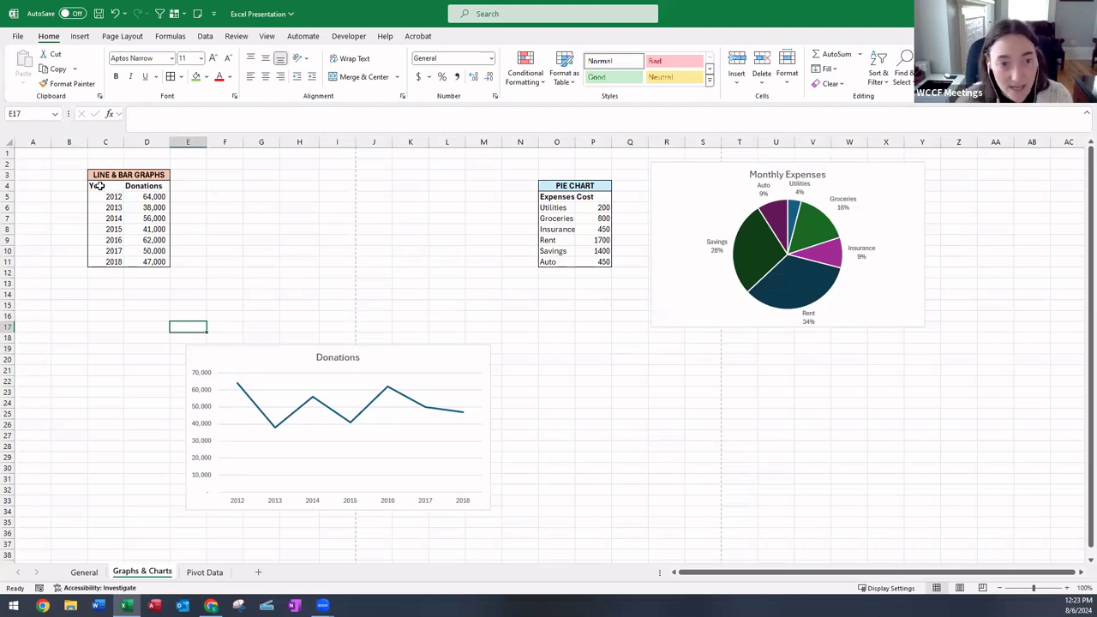
# Insert a clustered column chart of the yearly donations in C4:D11 and place it directly above the Donations line chart.
pyautogui.moveTo(100, 185); pyautogui.dragTo(158, 263)
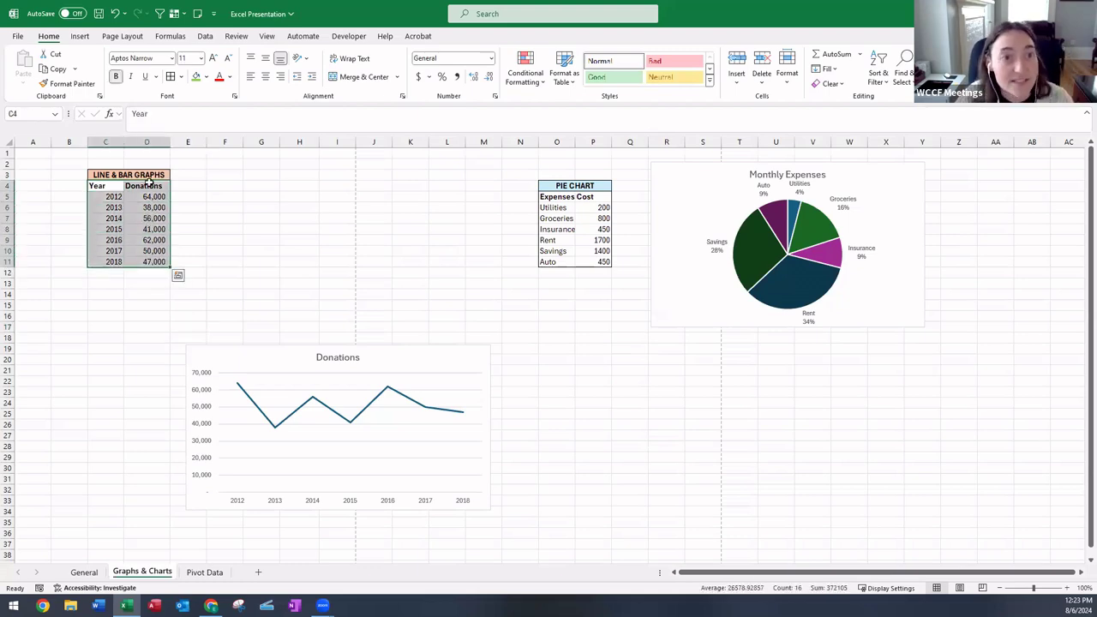
pyautogui.click(84, 38)
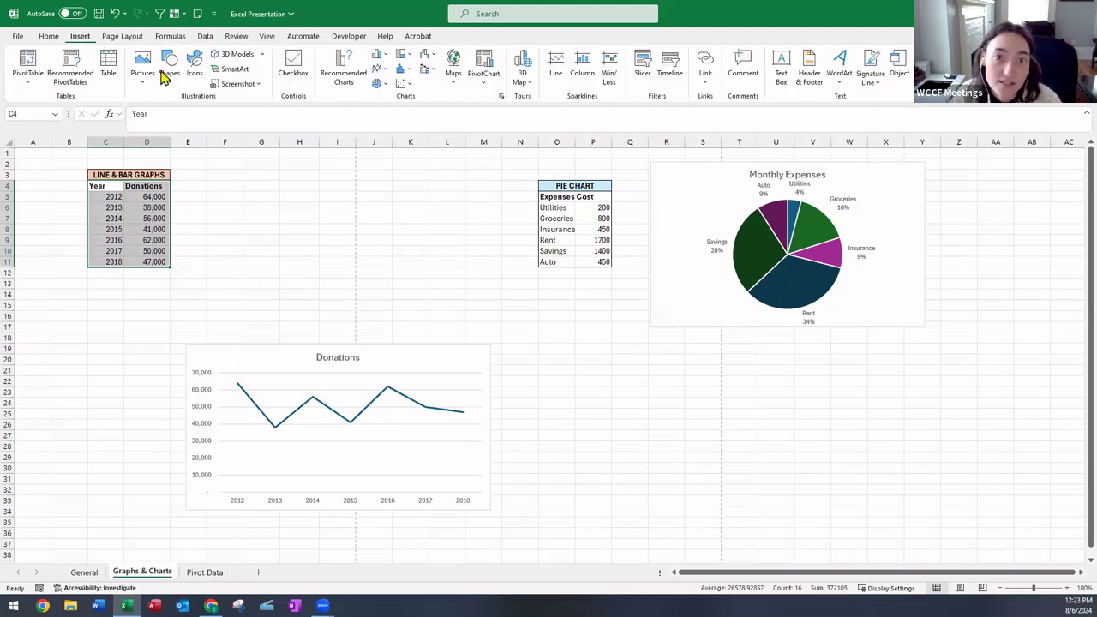
pyautogui.click(345, 67)
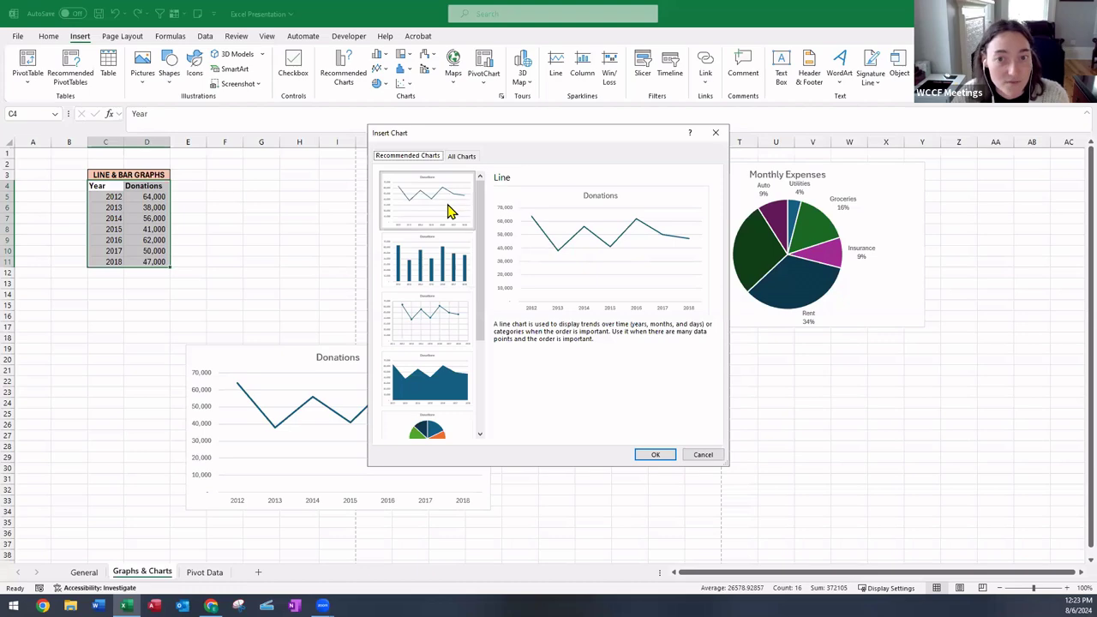
pyautogui.scroll(-3, 445, 314)
pyautogui.scroll(3, 445, 313)
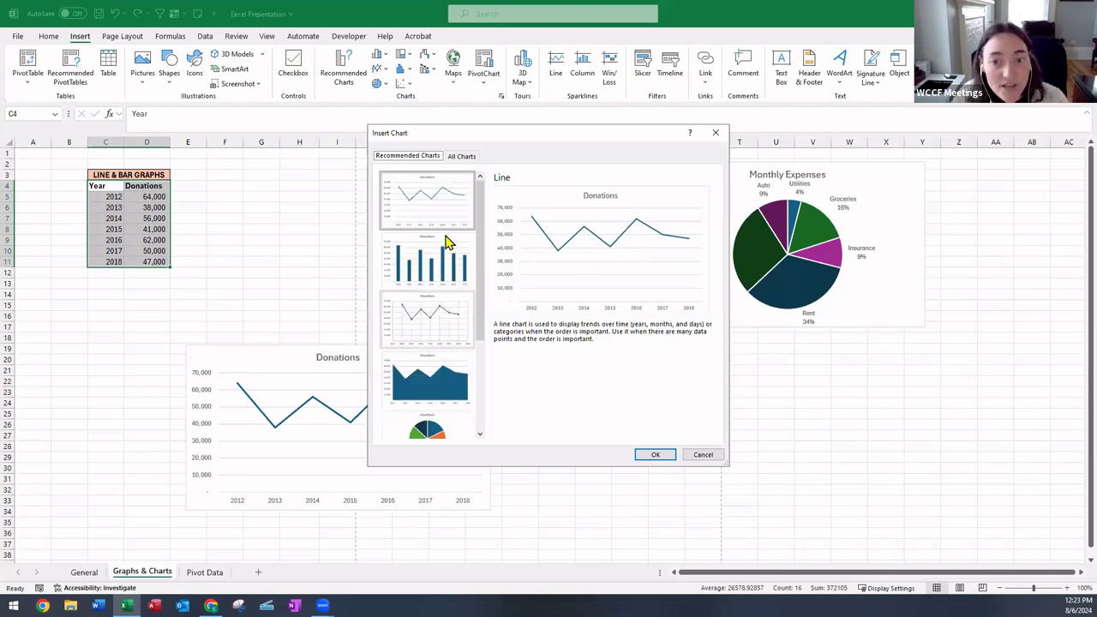
pyautogui.click(445, 254)
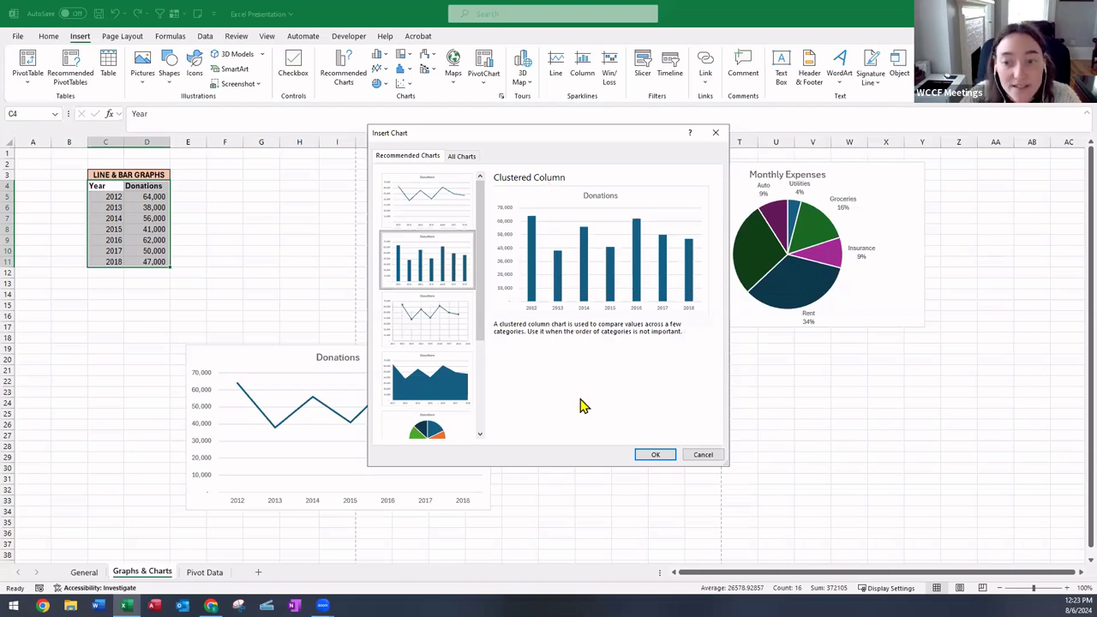
pyautogui.click(656, 455)
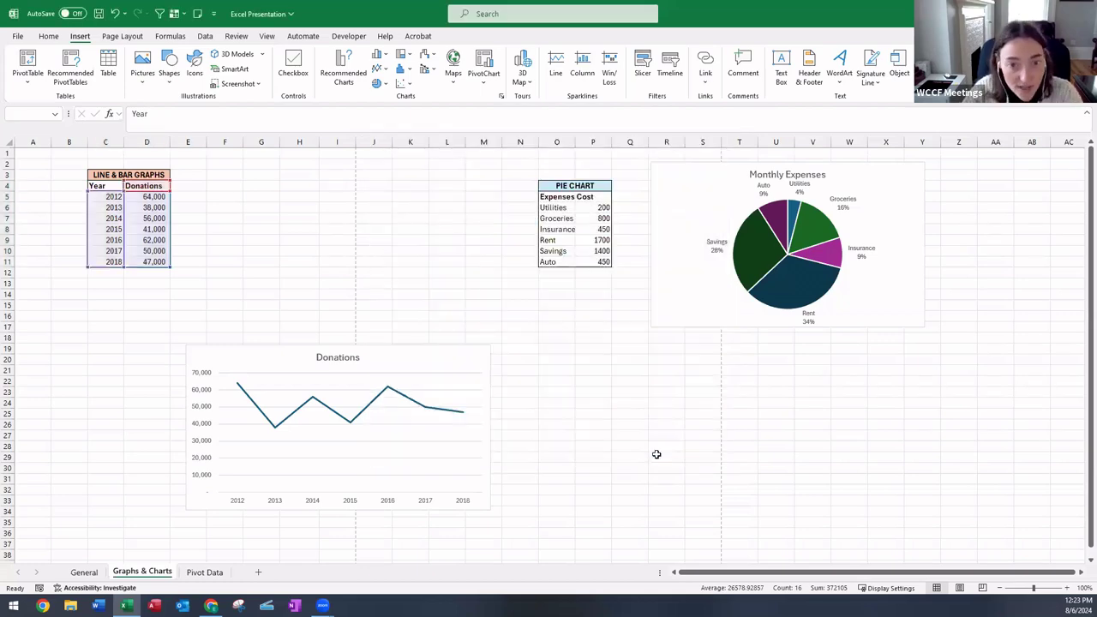
pyautogui.moveTo(600, 280); pyautogui.dragTo(374, 162)
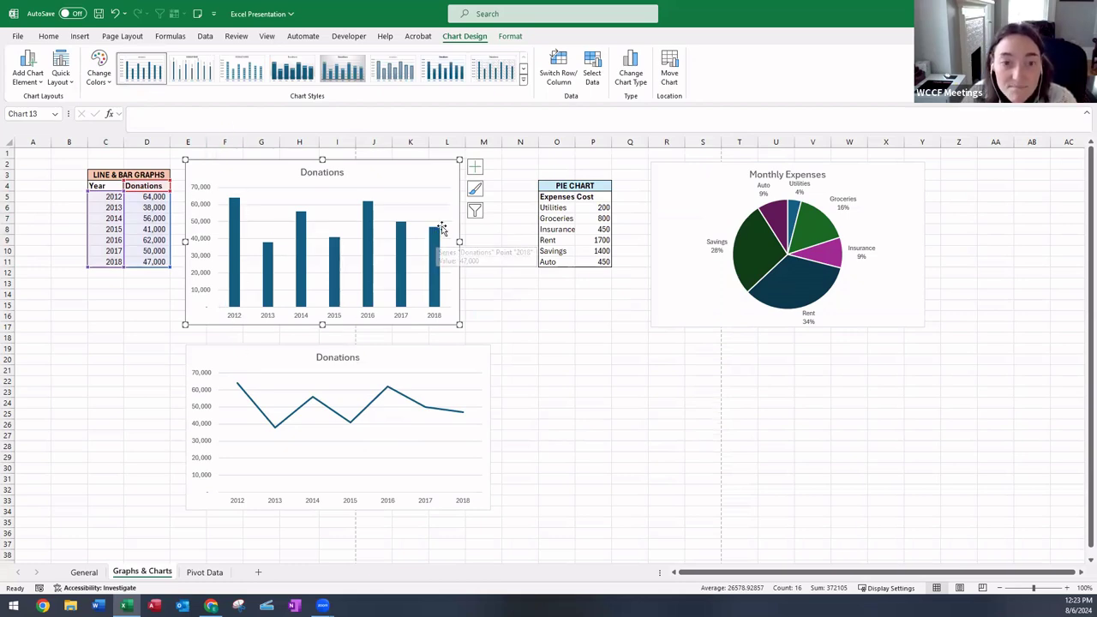
pyautogui.click(283, 351)
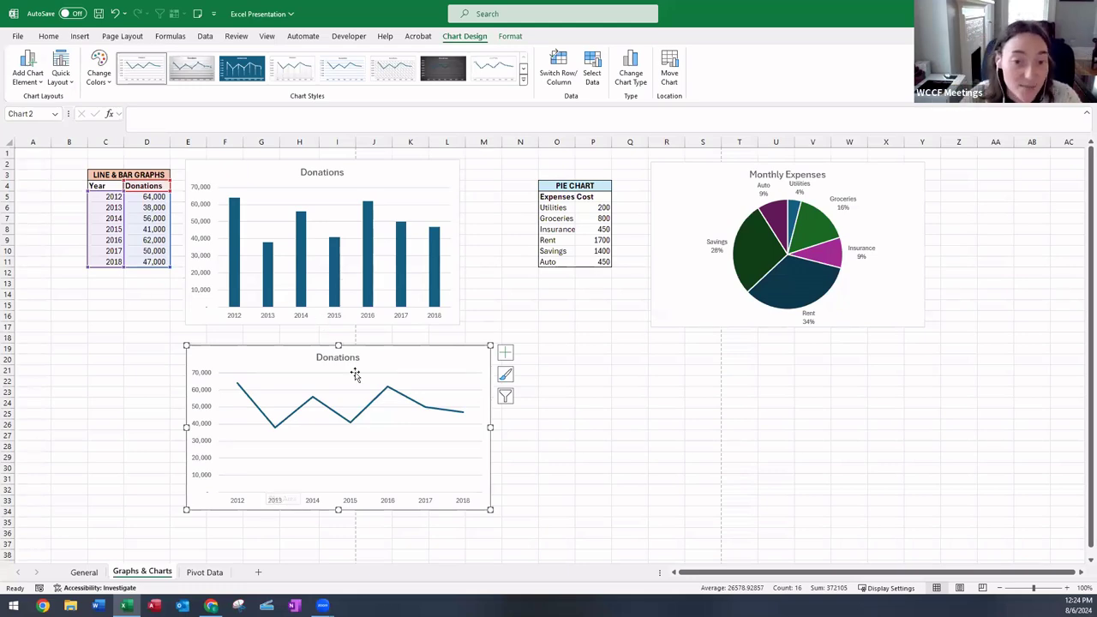
pyautogui.click(554, 291)
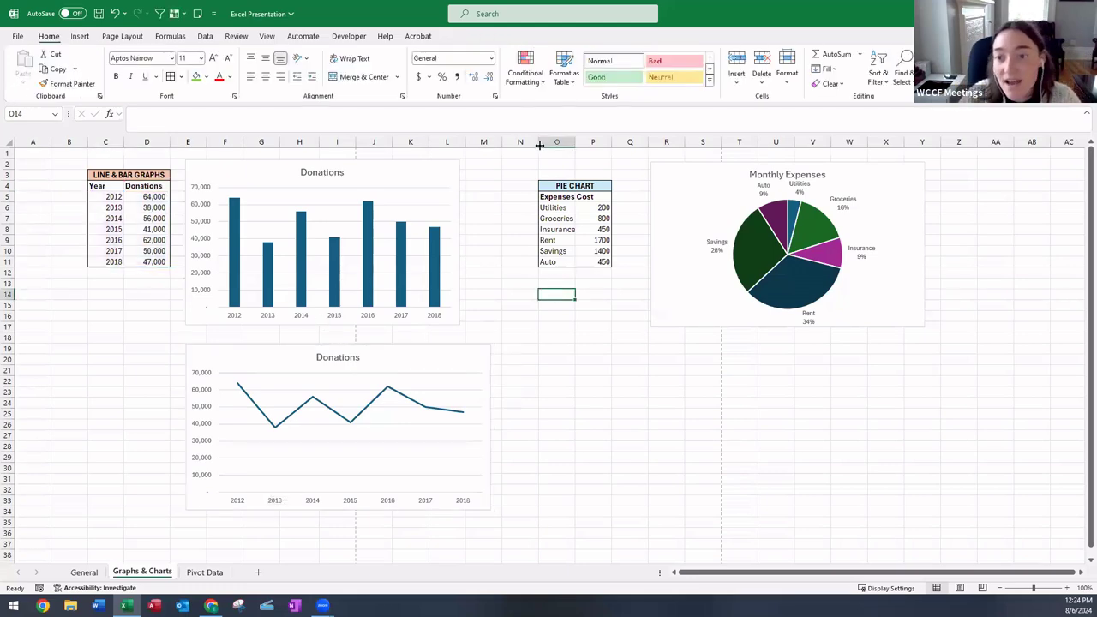
pyautogui.click(673, 215)
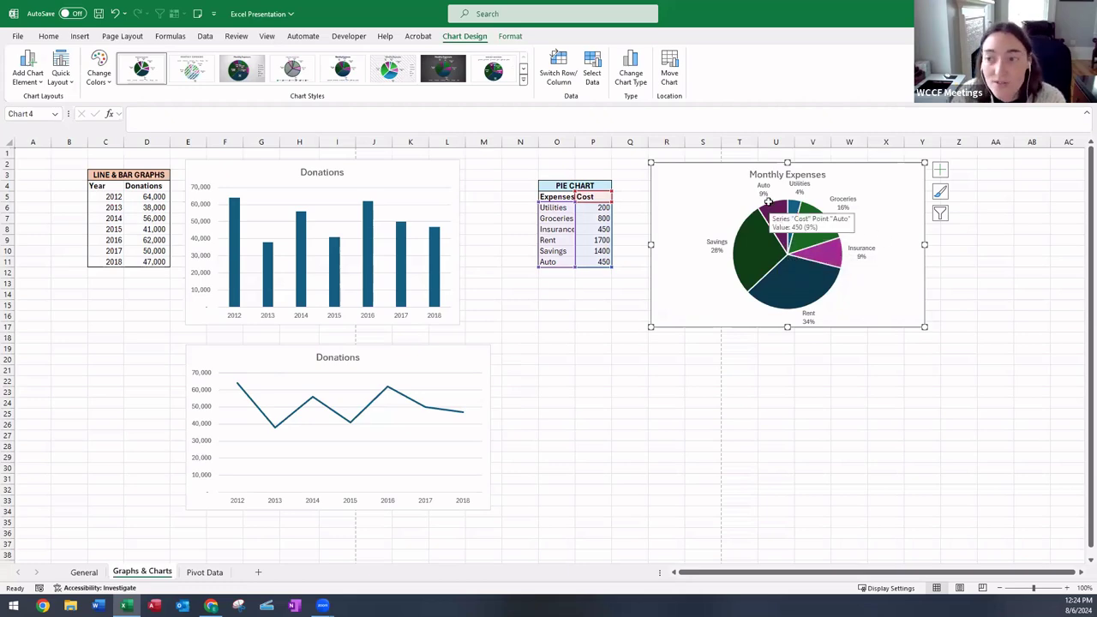
# Insert a pie chart of the expenses and costs in O5:P11 and place it beside the Donations line chart.
pyautogui.click(561, 198)
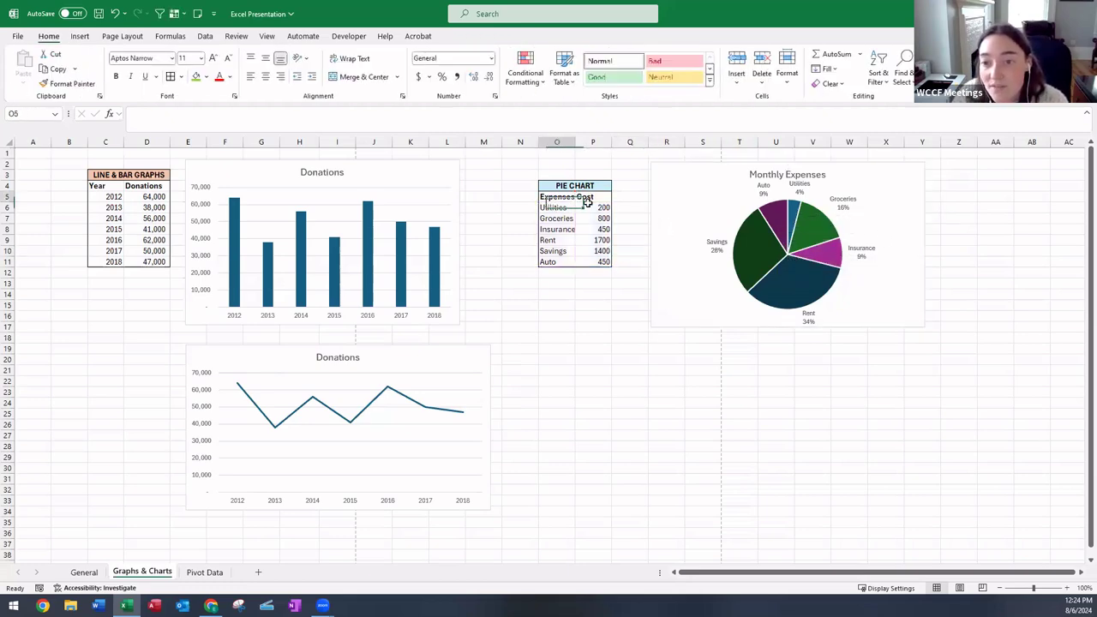
pyautogui.moveTo(588, 202); pyautogui.dragTo(604, 263)
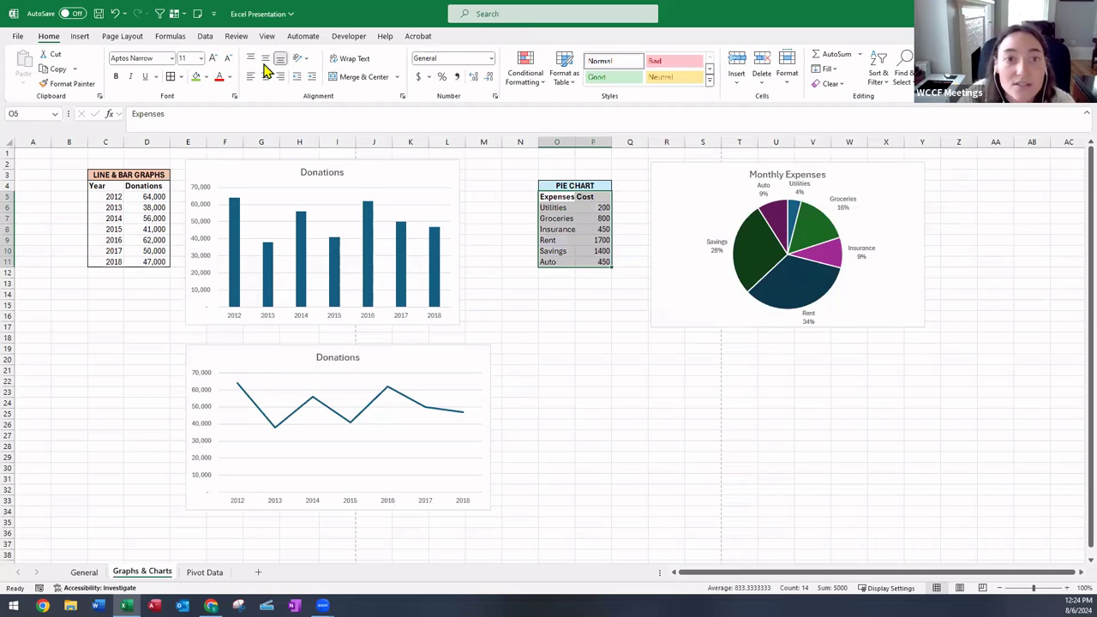
pyautogui.click(81, 36)
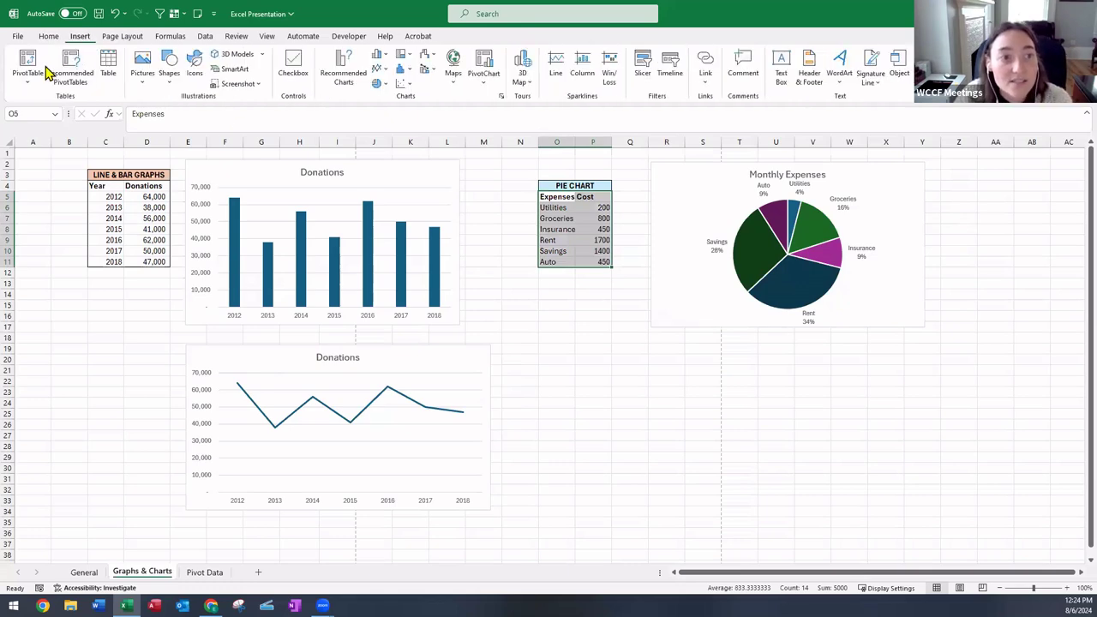
pyautogui.click(343, 74)
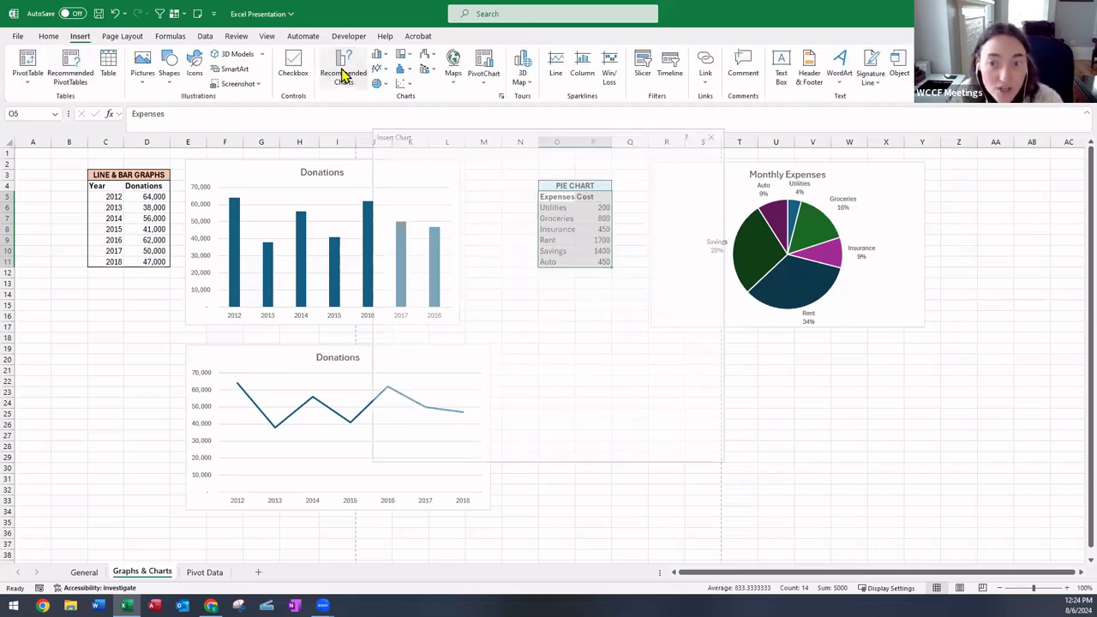
pyautogui.click(403, 311)
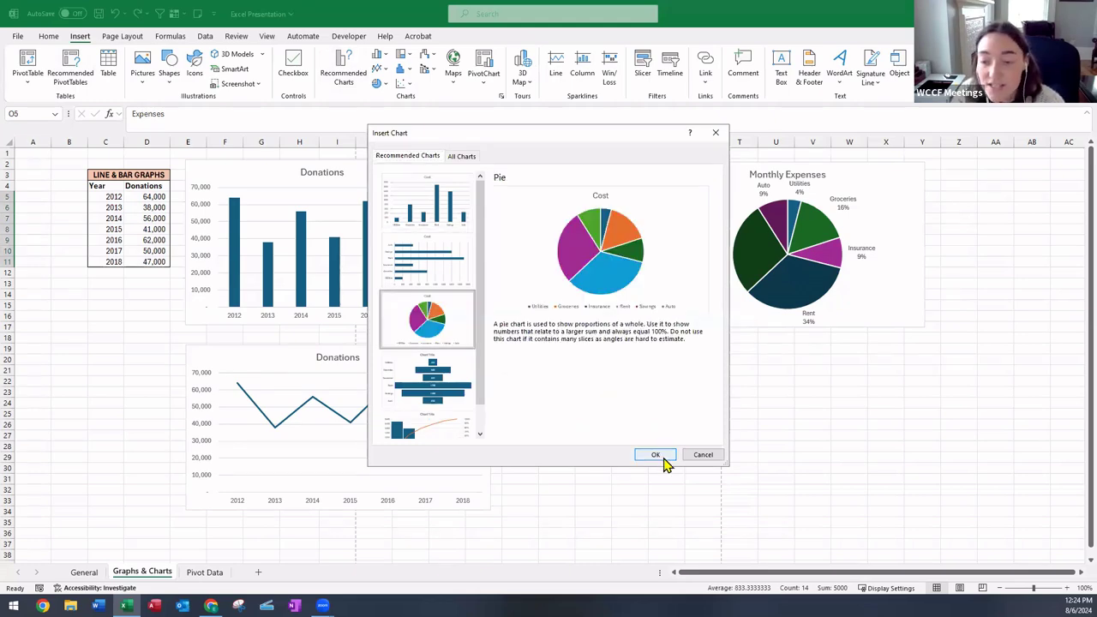
pyautogui.click(655, 455)
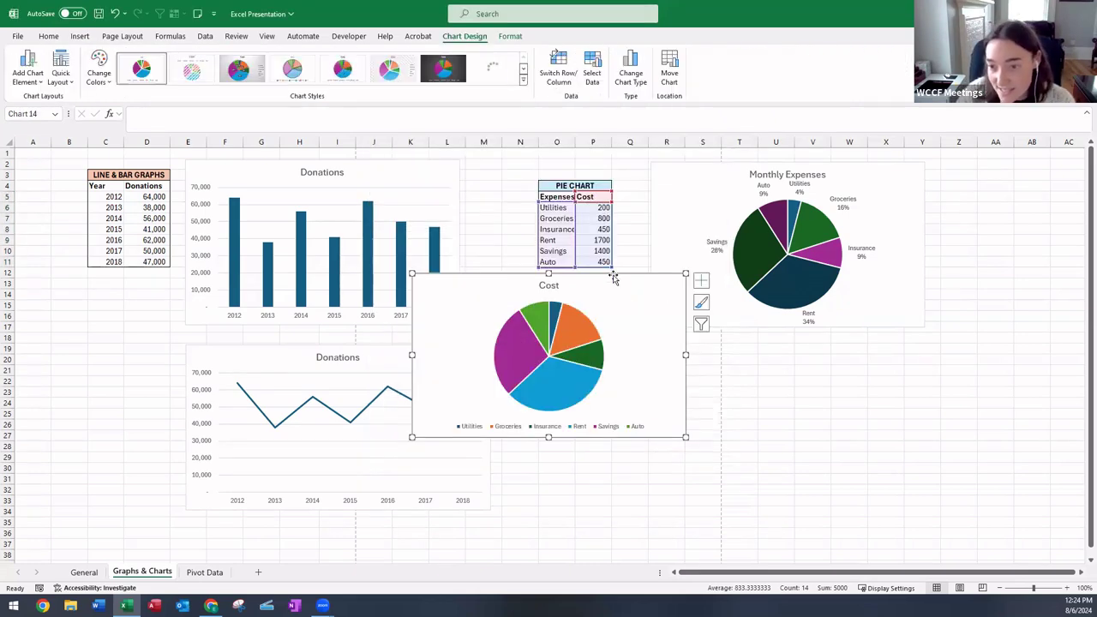
pyautogui.moveTo(605, 277); pyautogui.dragTo(563, 283)
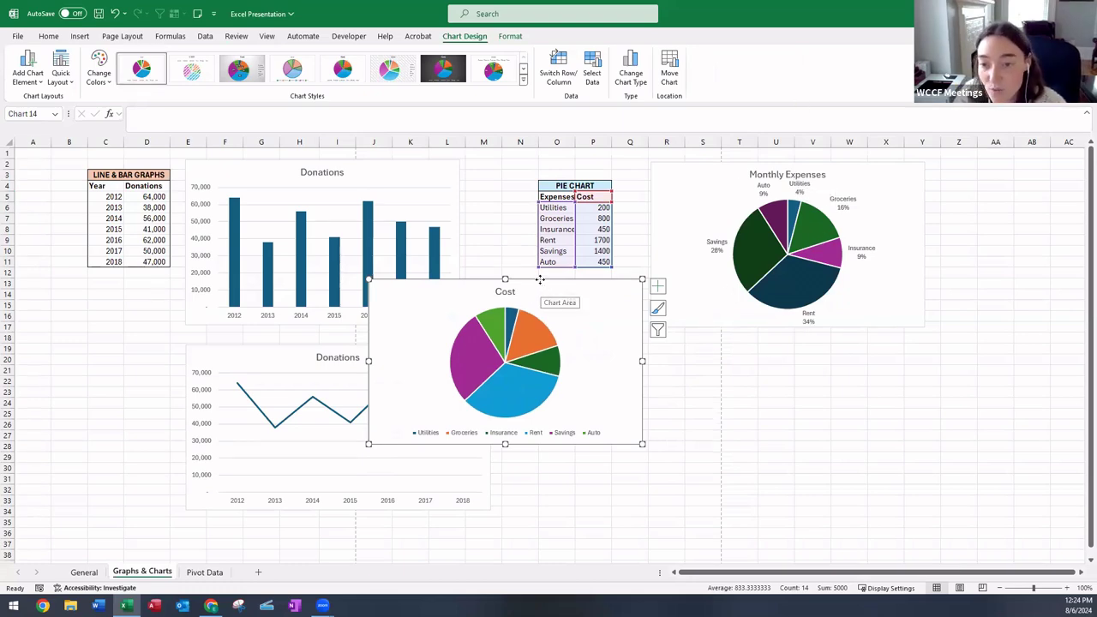
pyautogui.moveTo(540, 279); pyautogui.dragTo(679, 335)
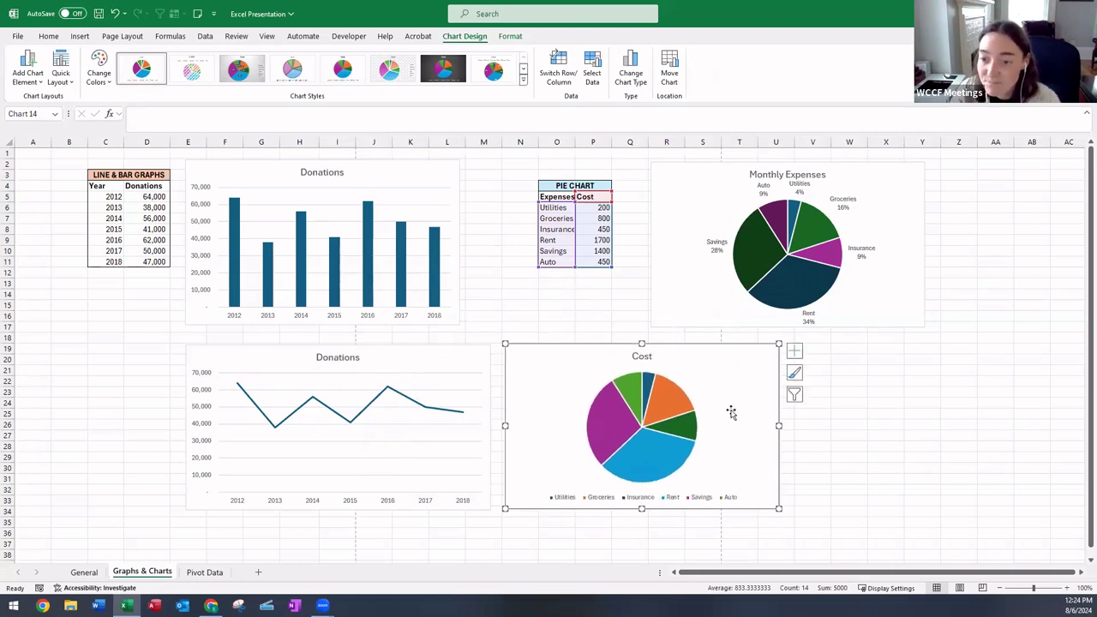
# Change the new pie chart's title to Monthly Expenses.
pyautogui.click(643, 358)
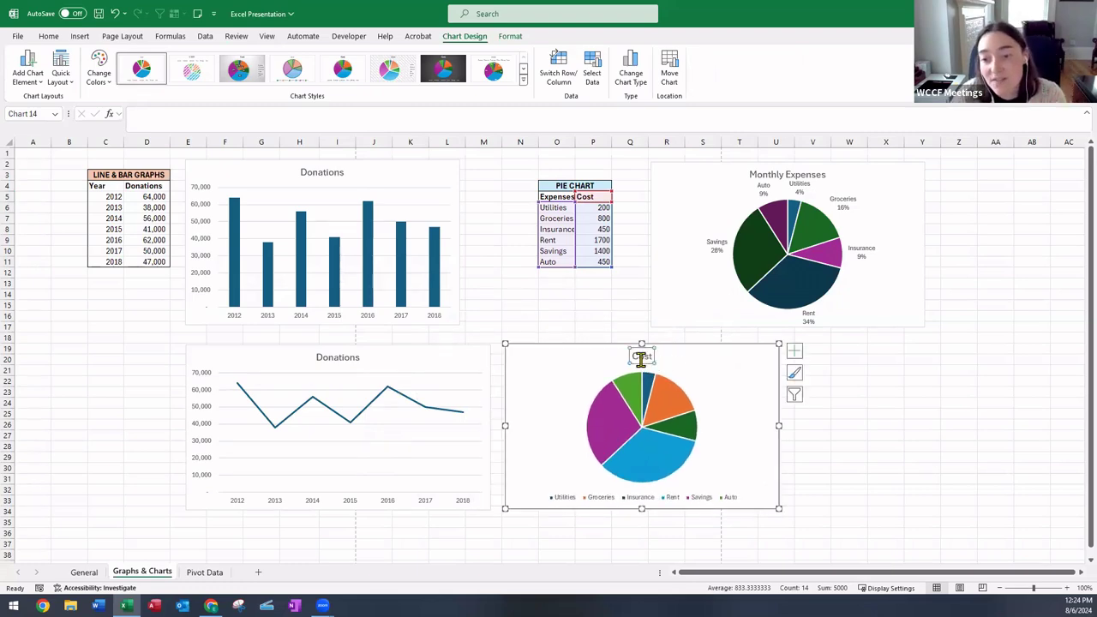
pyautogui.click(648, 357)
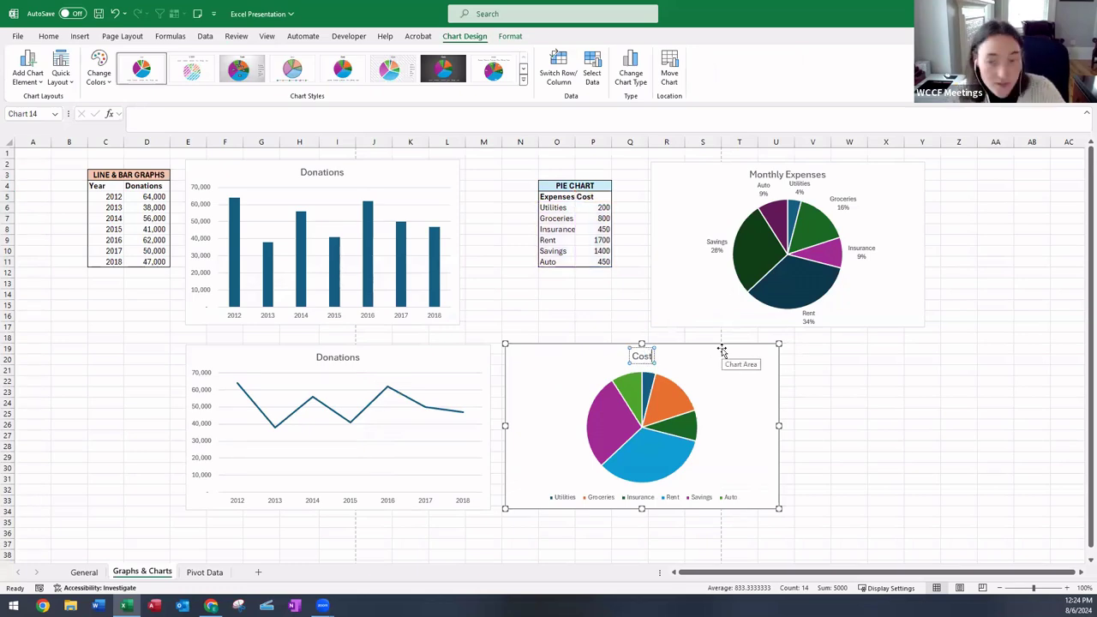
pyautogui.press('BackSpace')
pyautogui.press('BackSpace')
pyautogui.press('BackSpace')
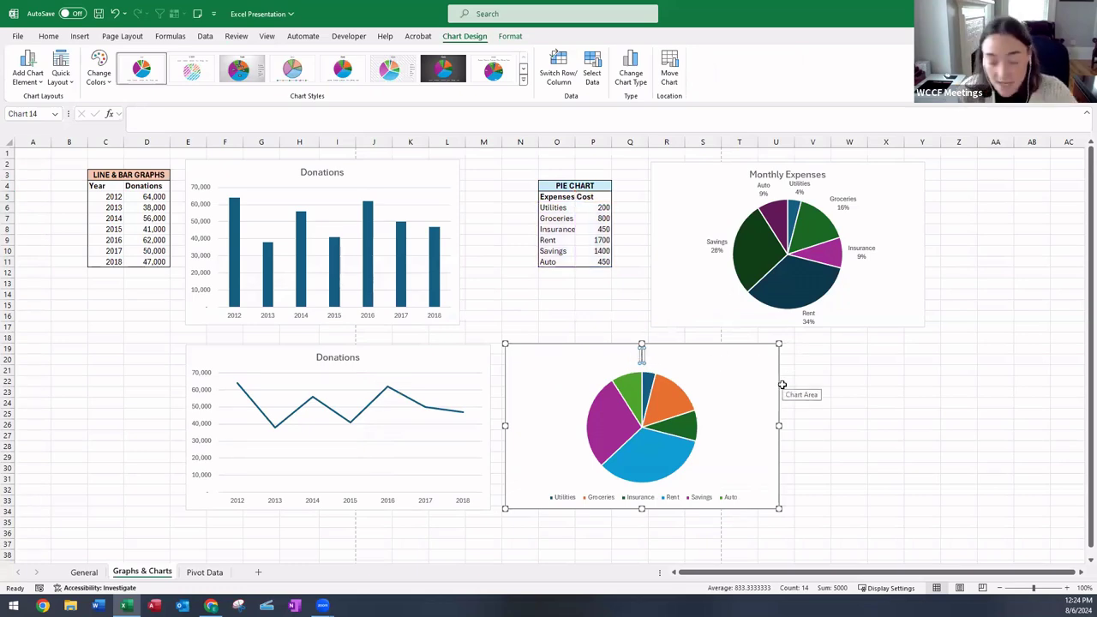
pyautogui.write('Monthly')
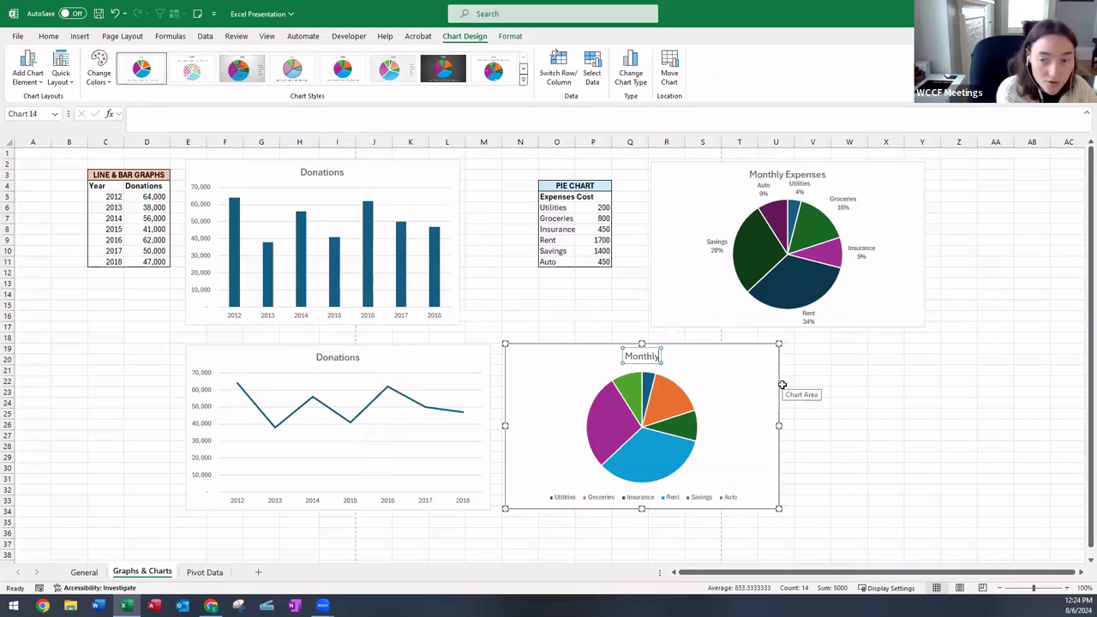
pyautogui.write(' Expe')
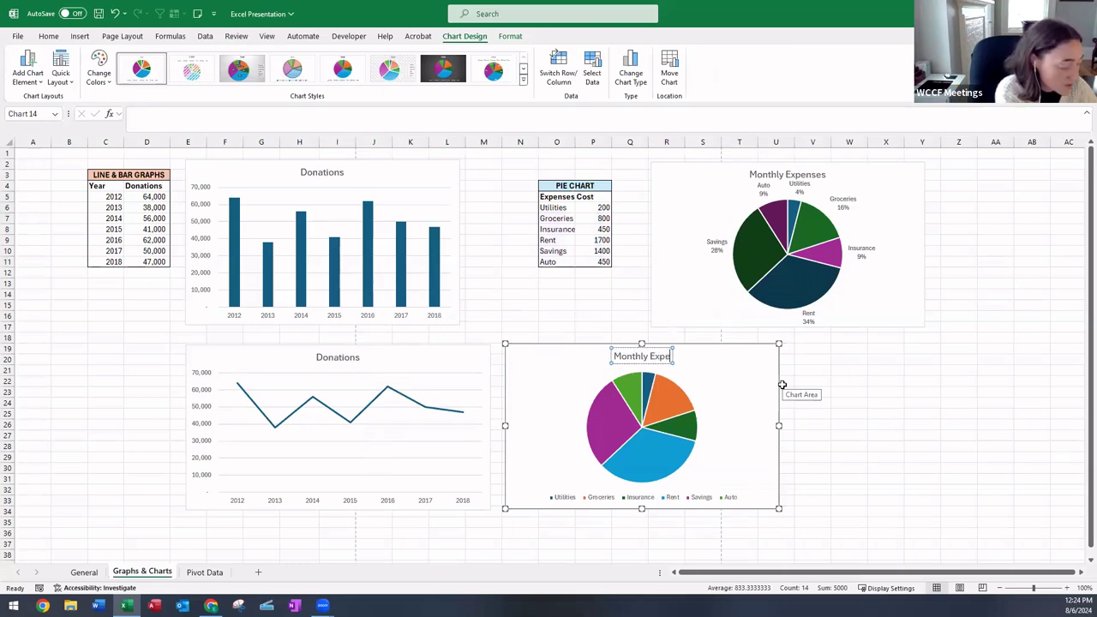
pyautogui.write('nses')
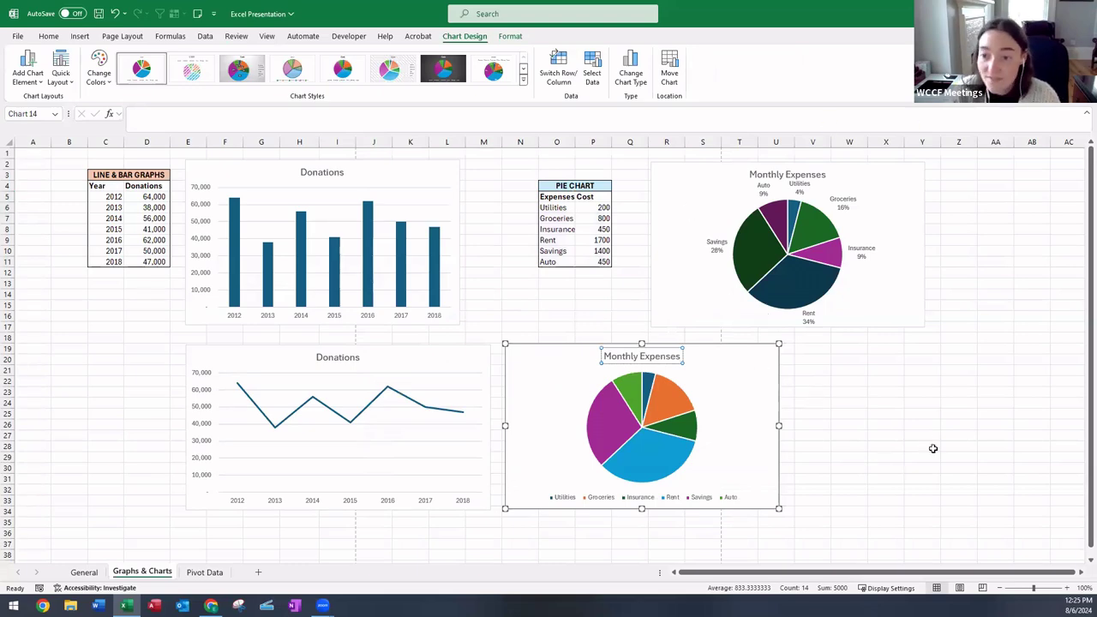
pyautogui.press('Escape')
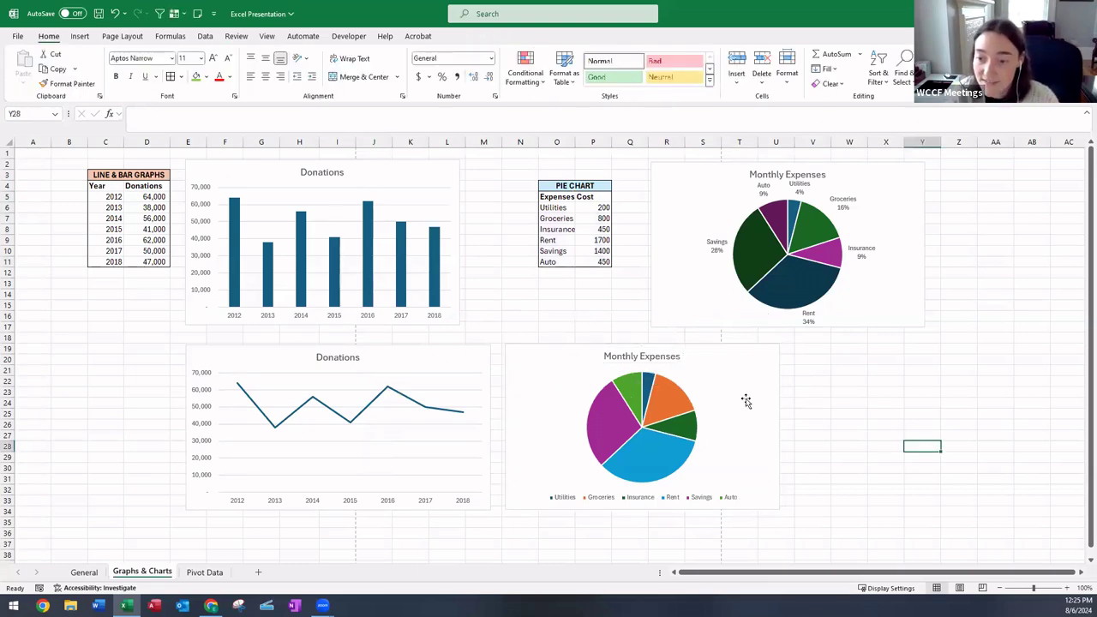
# Add data labels to the new pie chart that contain the category name and percentage instead of the value.
pyautogui.click(722, 472)
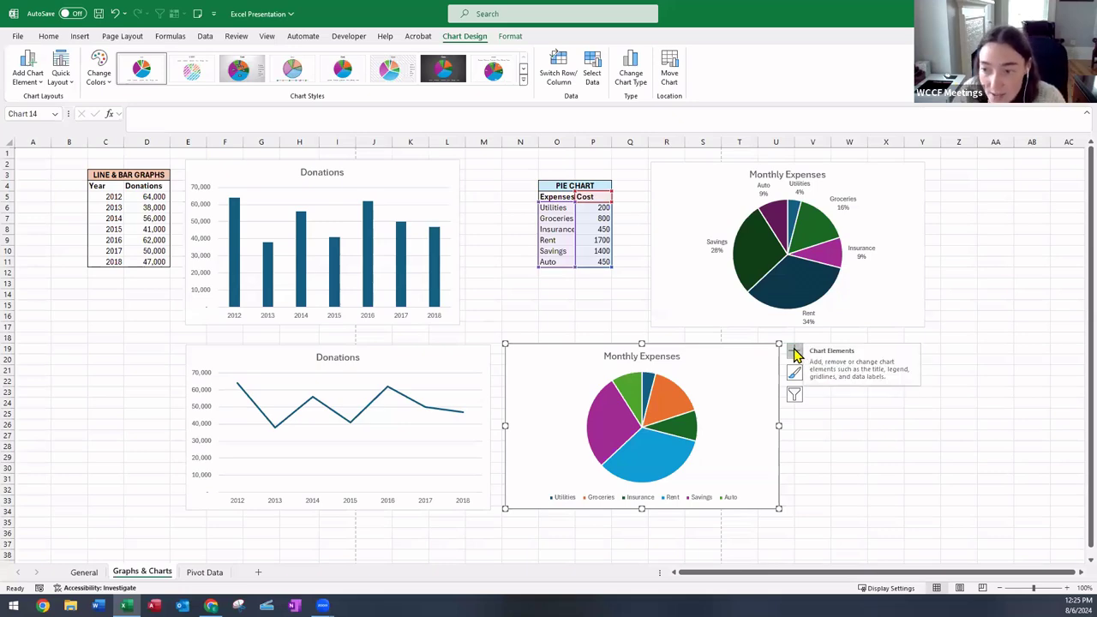
pyautogui.click(794, 352)
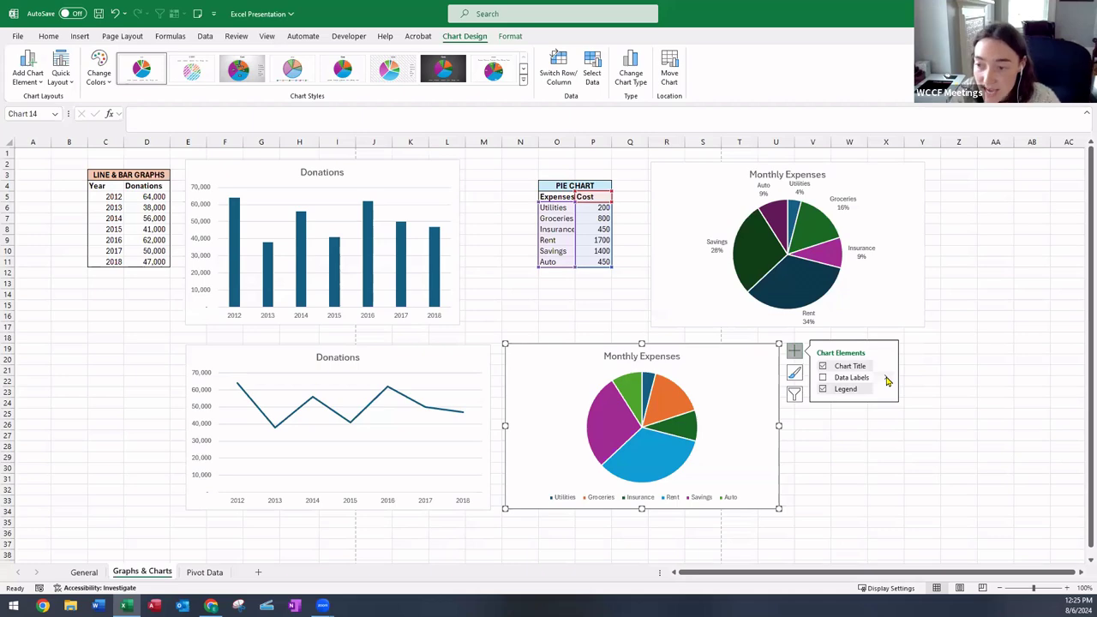
pyautogui.click(887, 381)
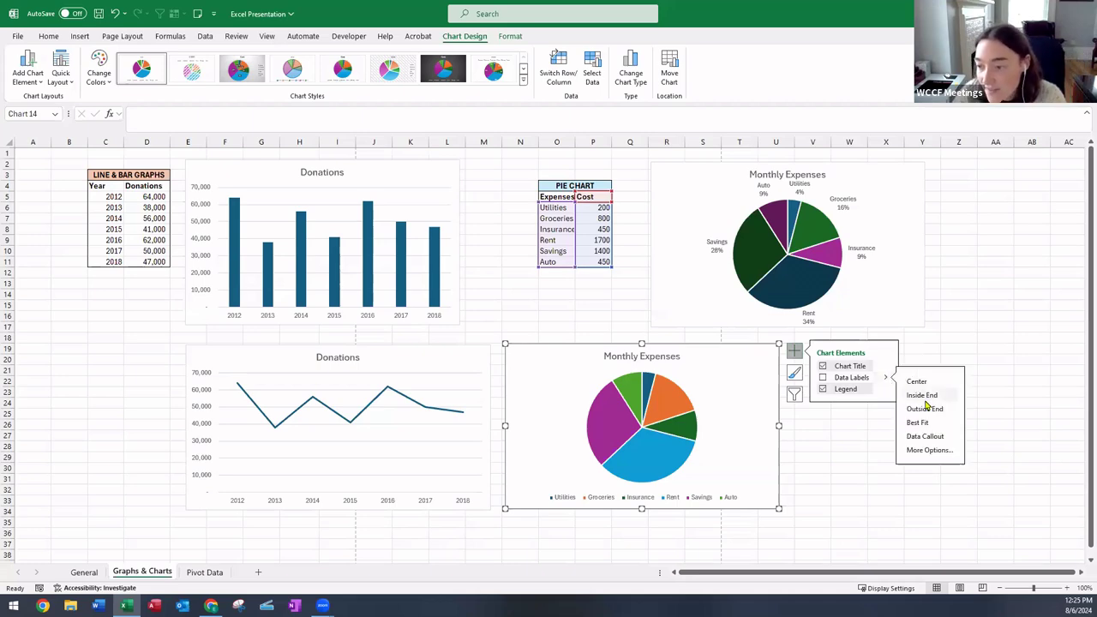
pyautogui.click(929, 450)
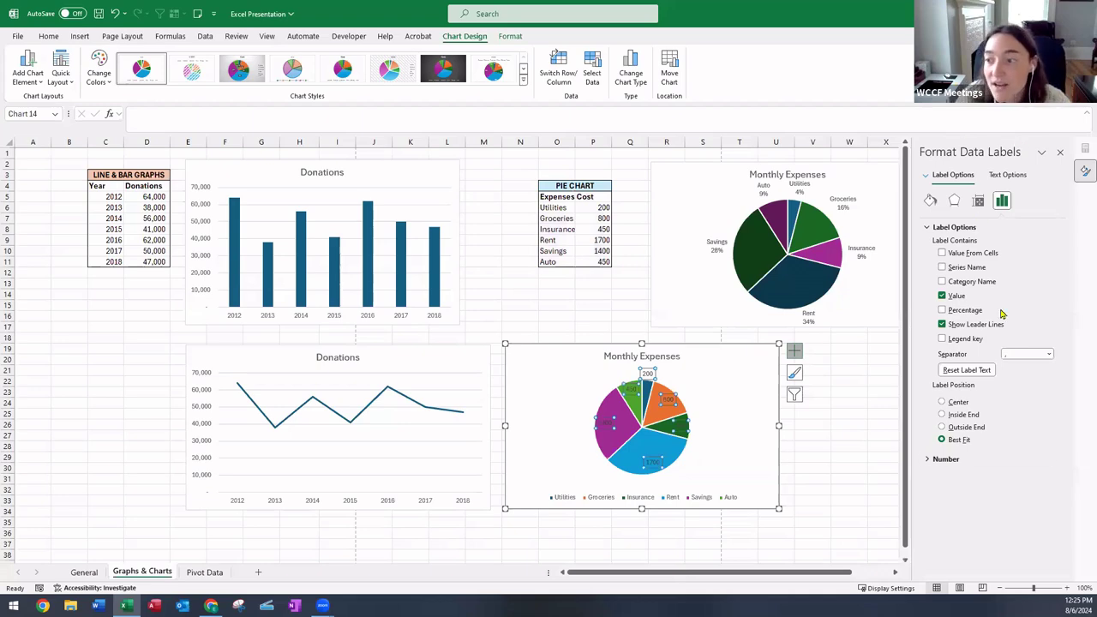
pyautogui.click(942, 310)
pyautogui.click(941, 295)
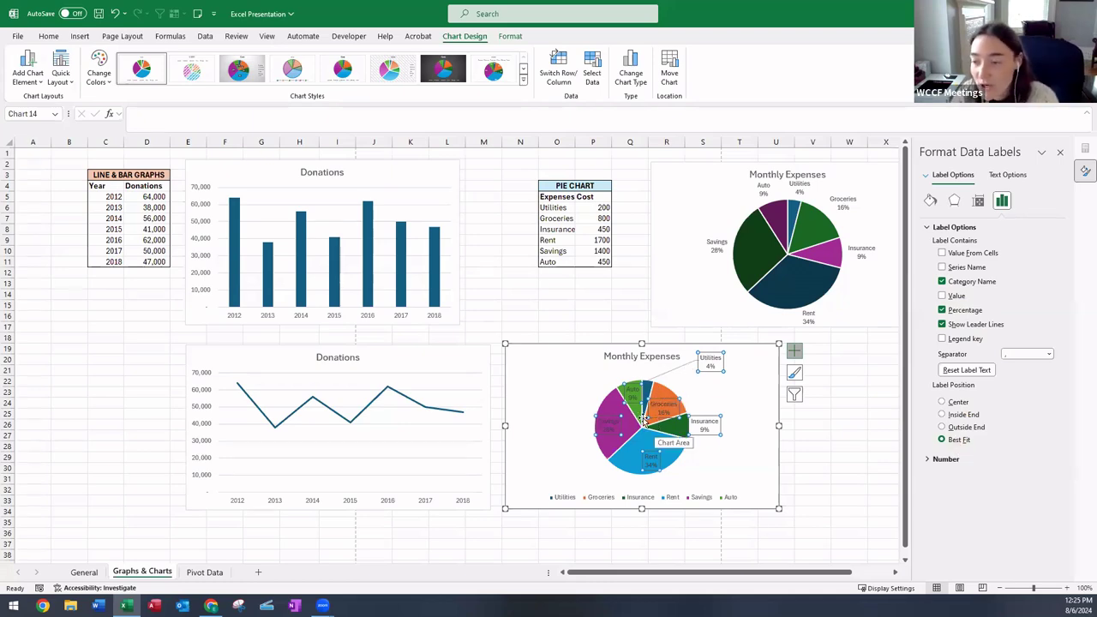
# Set the new pie chart's label position to Outside End and finish formatting the data labels.
pyautogui.click(942, 428)
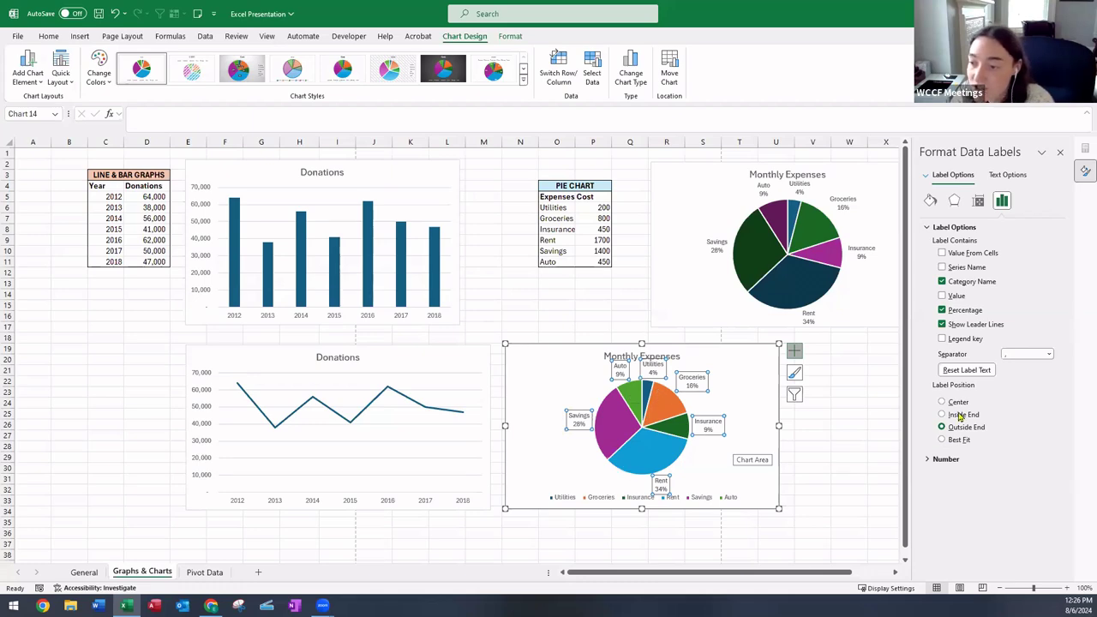
pyautogui.click(1060, 153)
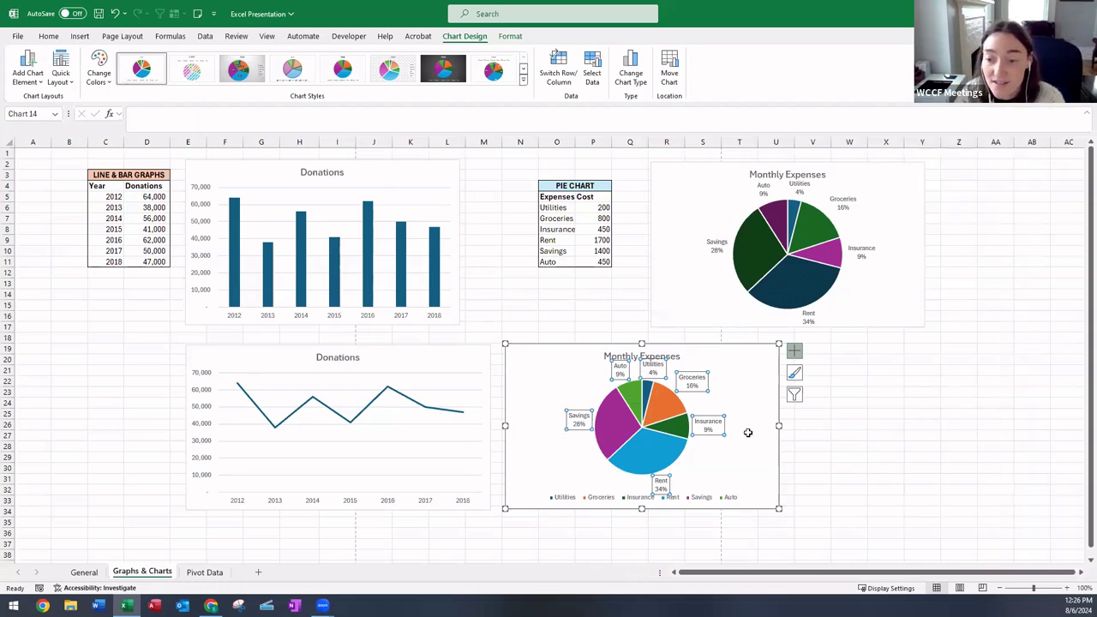
pyautogui.click(845, 446)
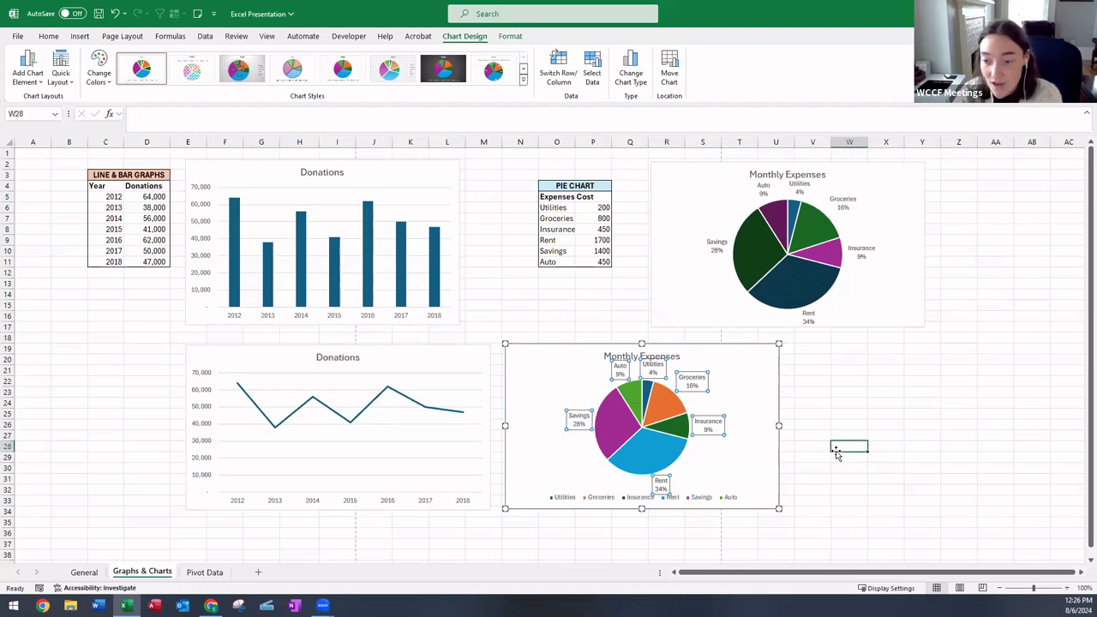
# Remove the legend from the new Monthly Expenses pie chart below the expense table.
pyautogui.click(724, 487)
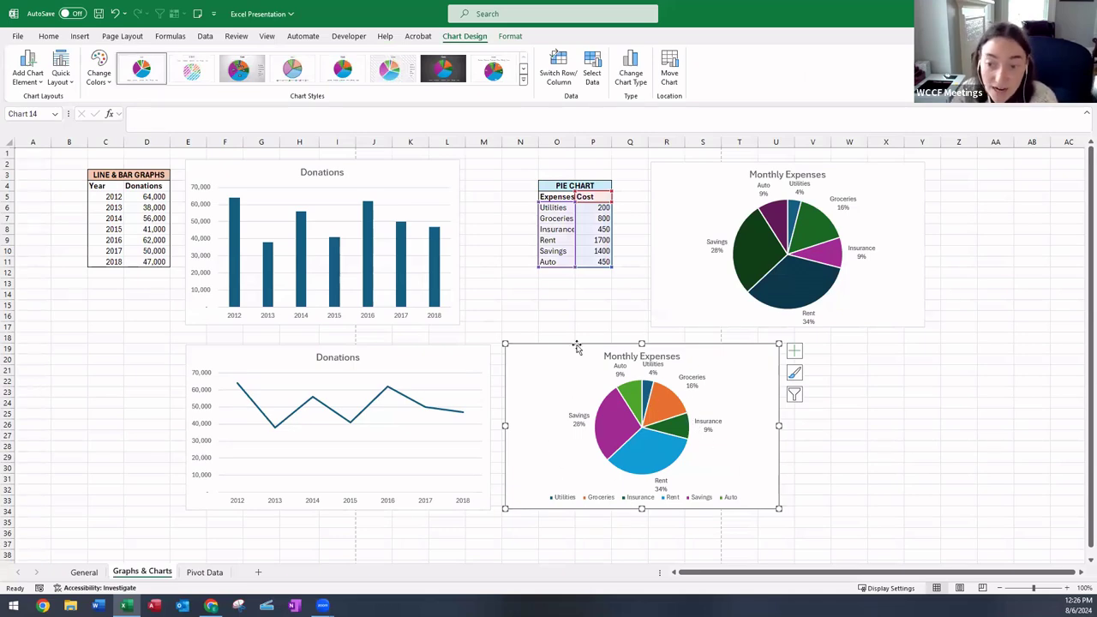
pyautogui.click(797, 357)
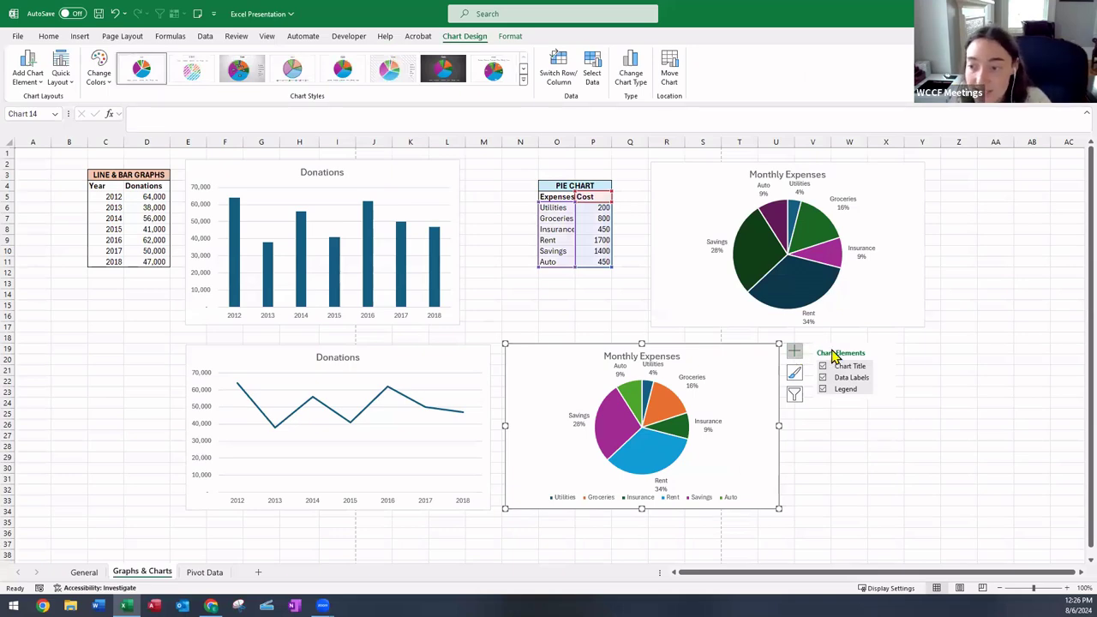
pyautogui.click(824, 390)
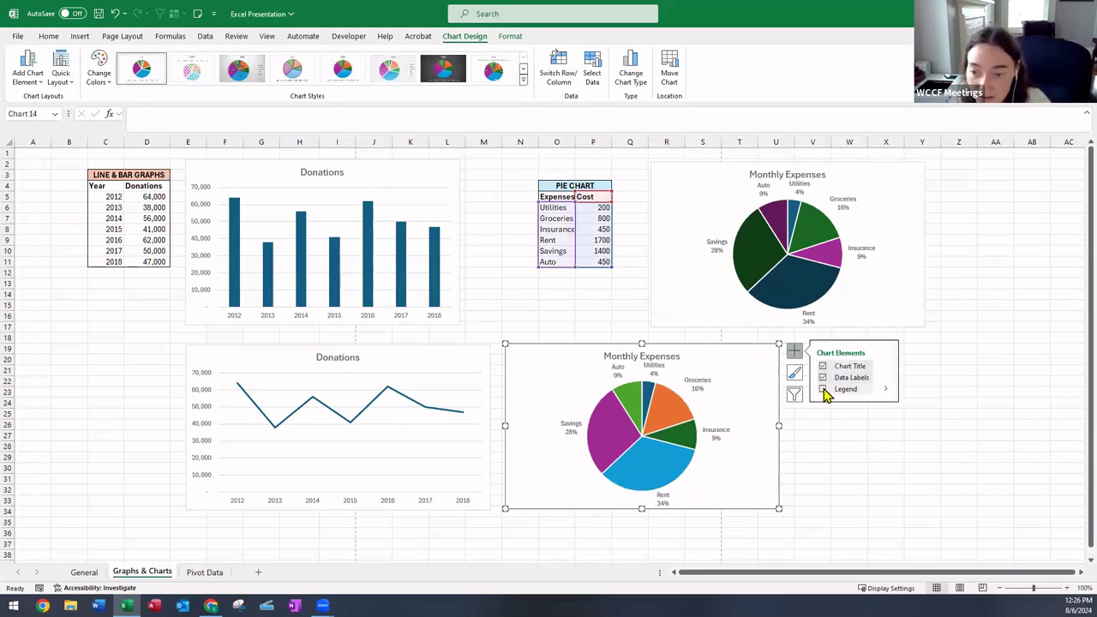
pyautogui.click(819, 458)
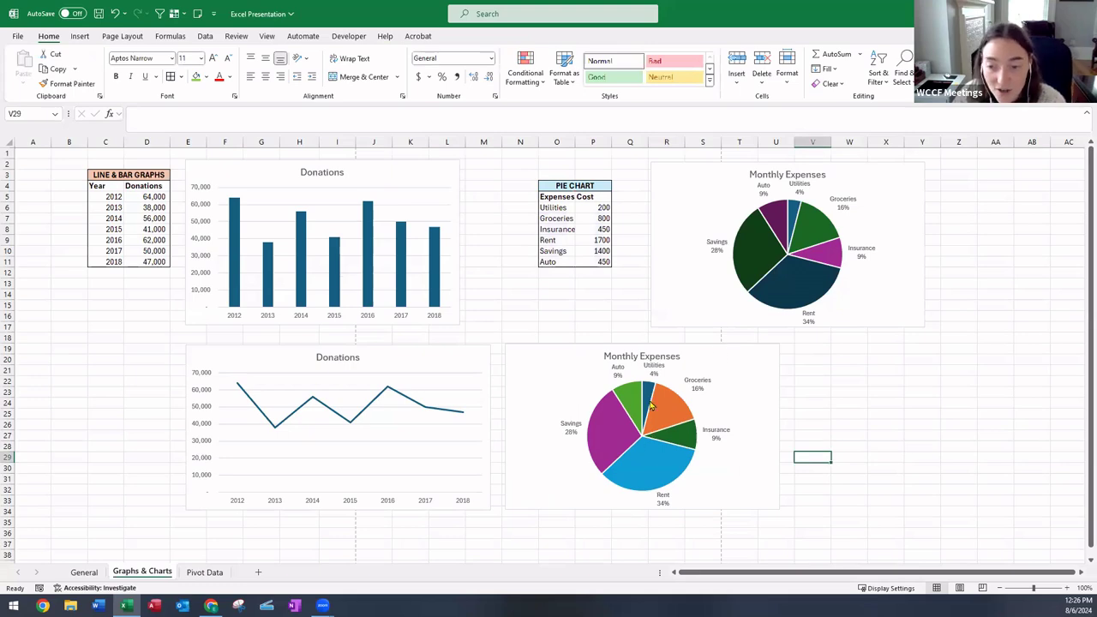
# Recolor the new pie chart with the second Colorful palette to match the original Monthly Expenses chart.
pyautogui.click(636, 446)
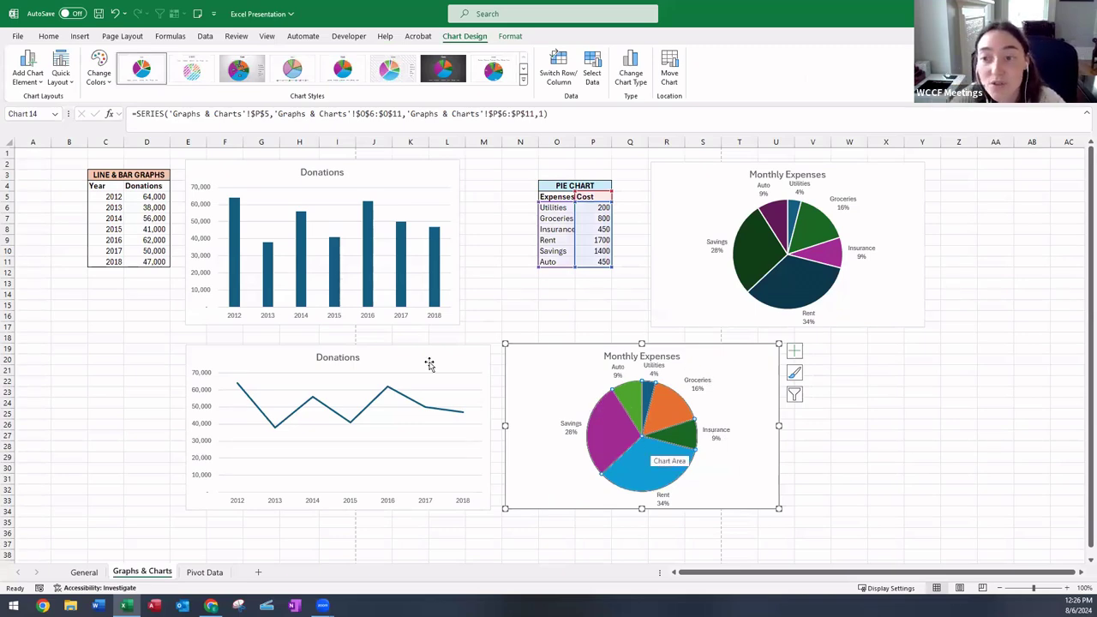
pyautogui.click(98, 86)
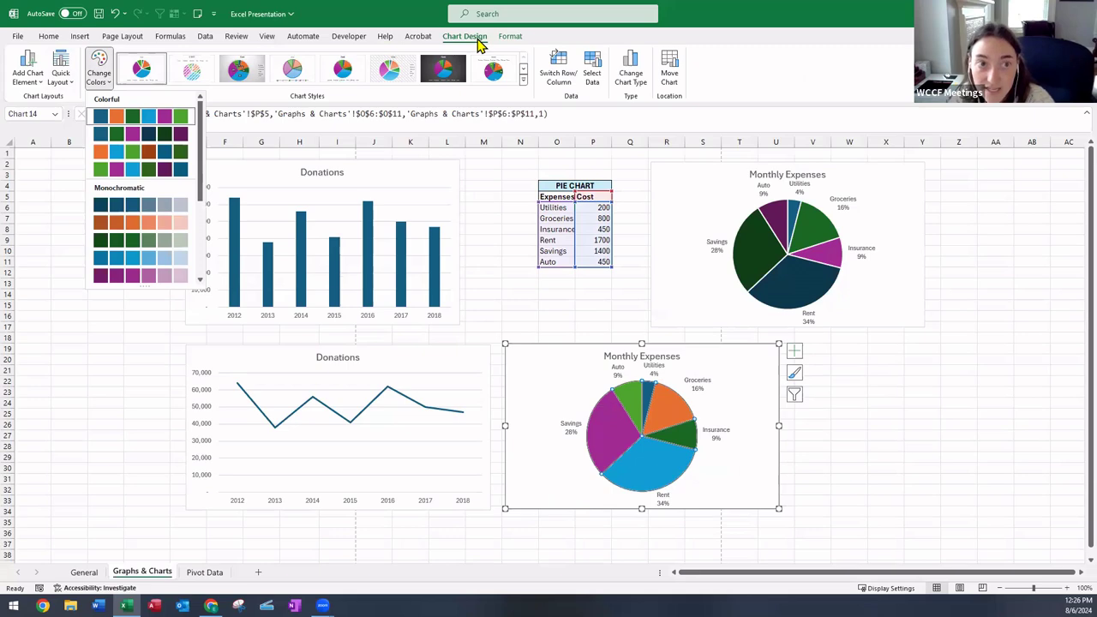
pyautogui.click(133, 135)
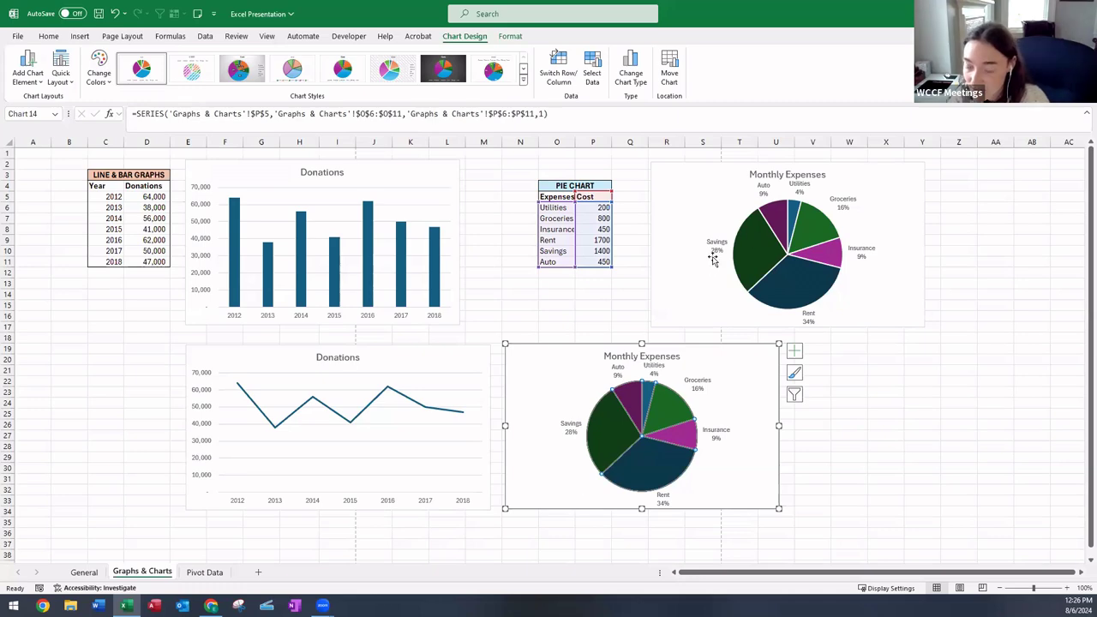
# Fill only the Rent slice of the new pie chart with yellow.
pyautogui.click(664, 476)
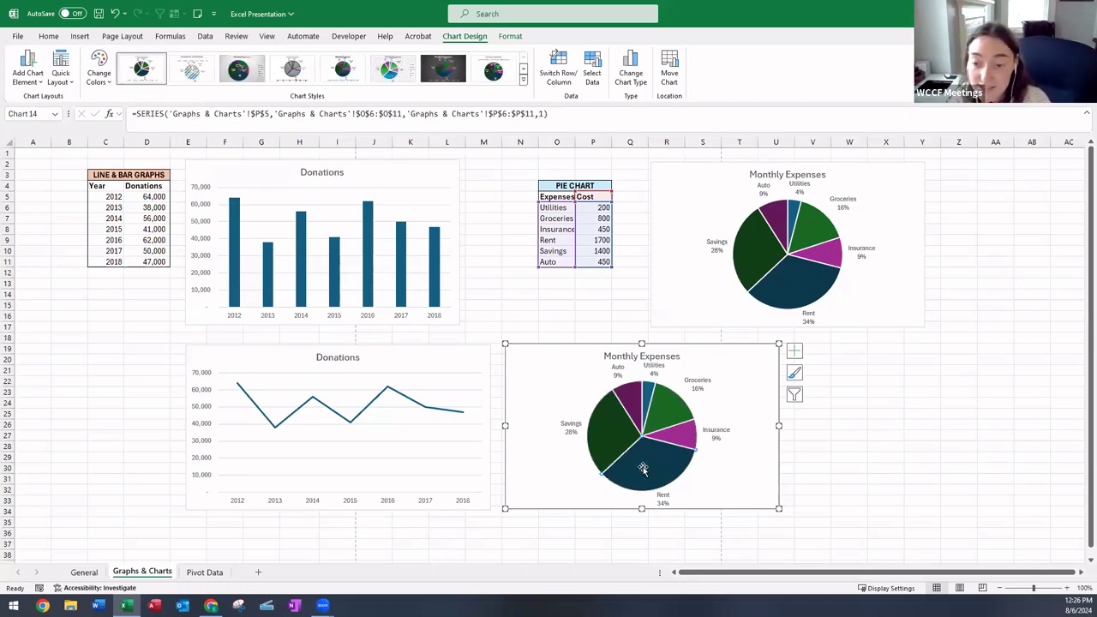
pyautogui.rightClick(647, 473)
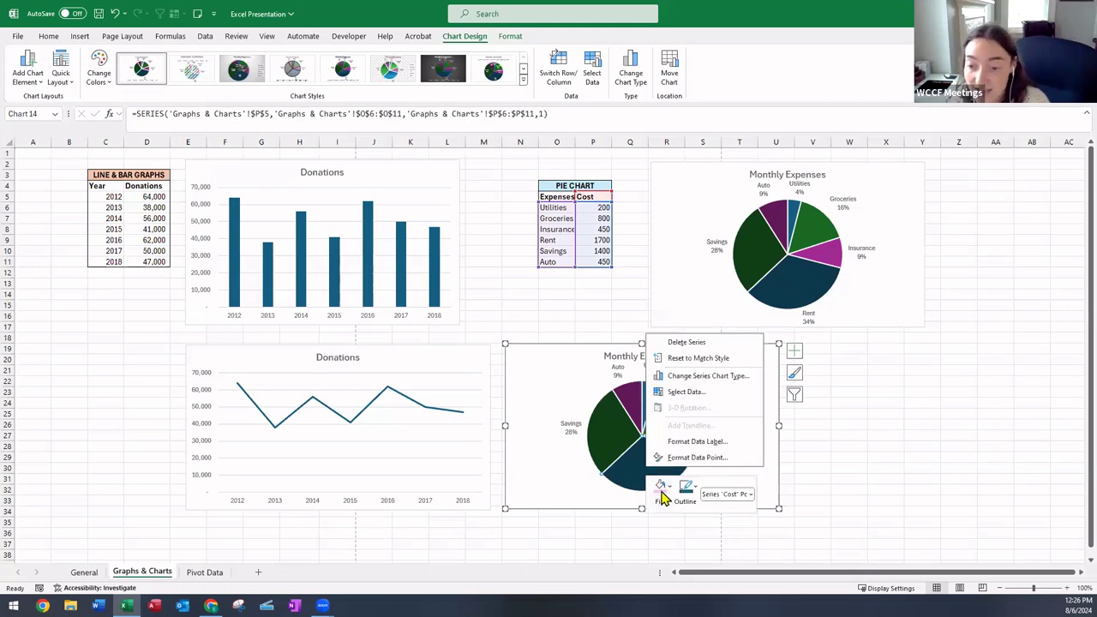
pyautogui.click(661, 493)
pyautogui.click(683, 383)
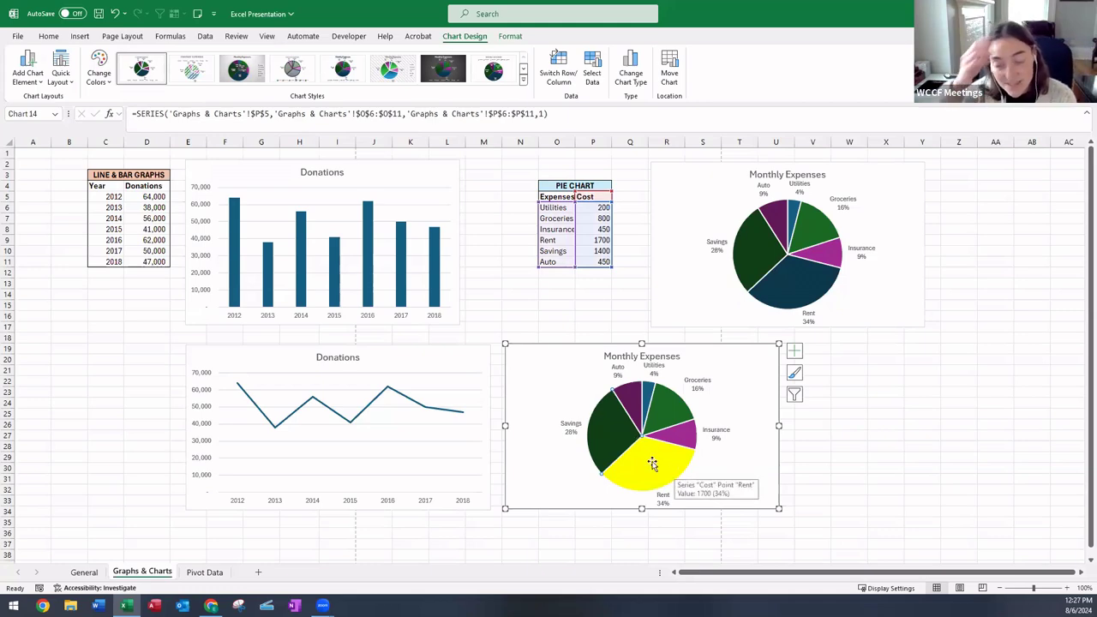
# Undo the yellow fill on the Rent slice and deselect the chart.
pyautogui.click(114, 14)
pyautogui.rightClick(645, 463)
pyautogui.press('Escape')
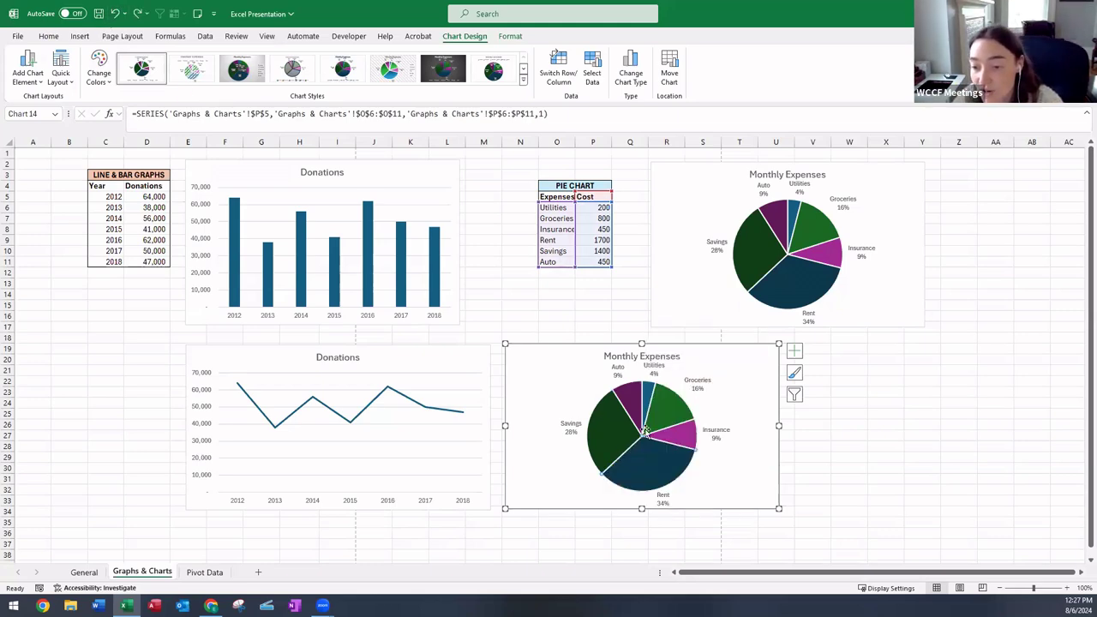
pyautogui.click(848, 439)
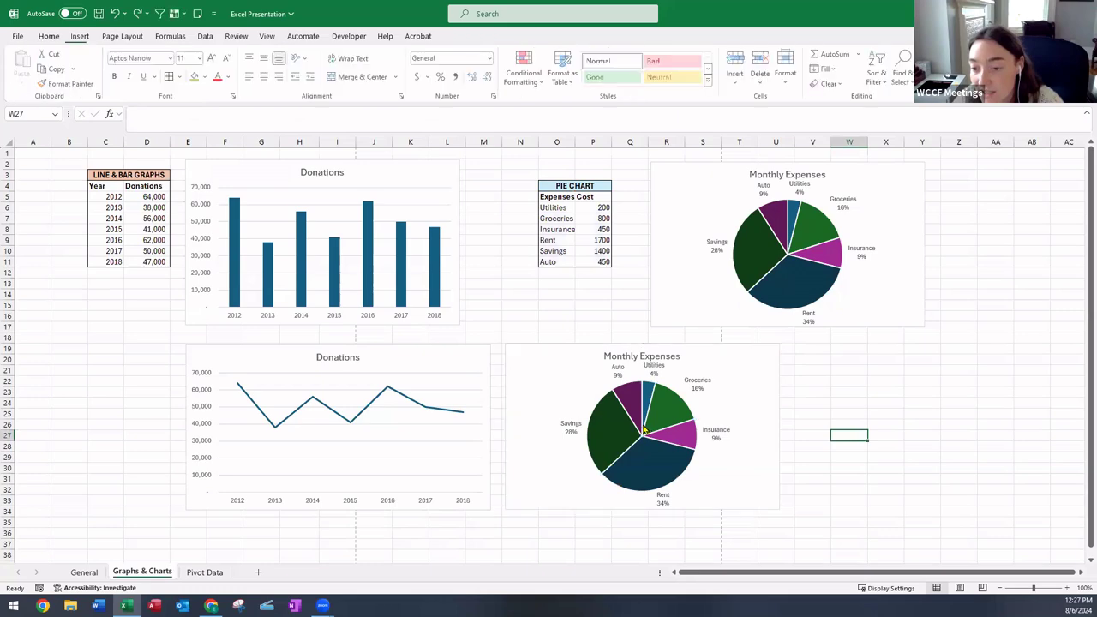
# Try pie explosion values of 3% and 6% on the new pie chart's series and reset it to 0%.
pyautogui.click(643, 428)
pyautogui.rightClick(642, 433)
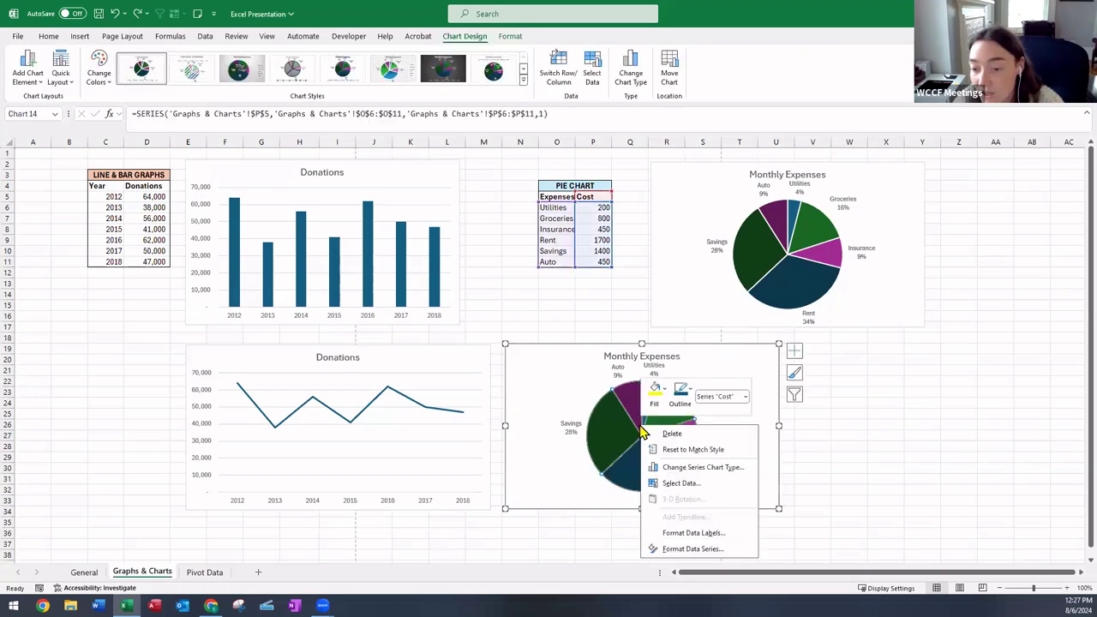
pyautogui.click(692, 549)
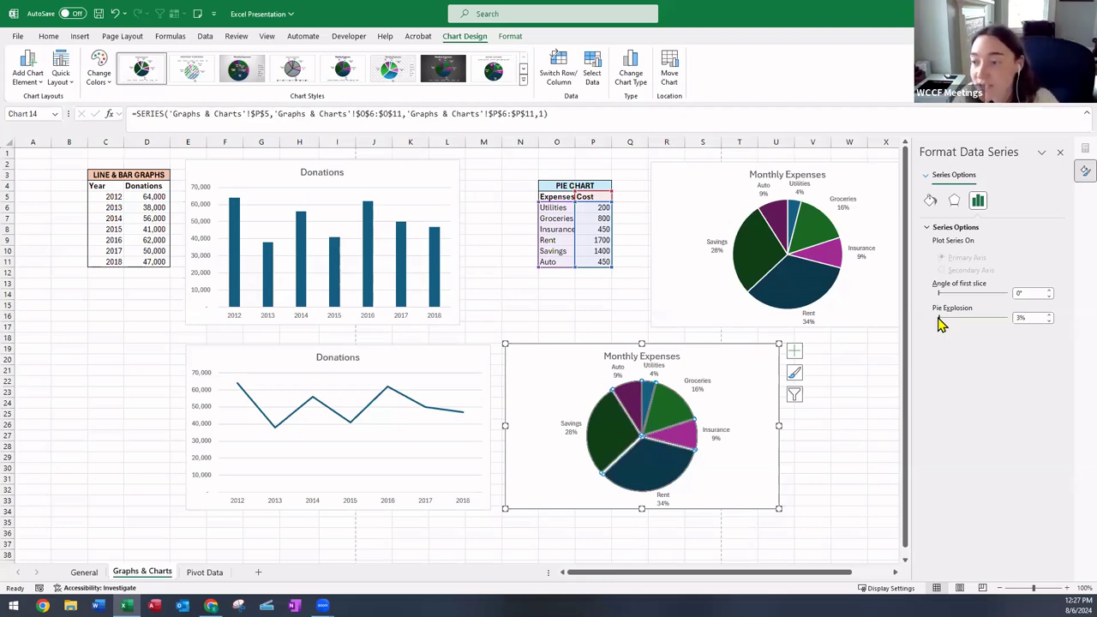
pyautogui.moveTo(940, 323); pyautogui.dragTo(940, 325)
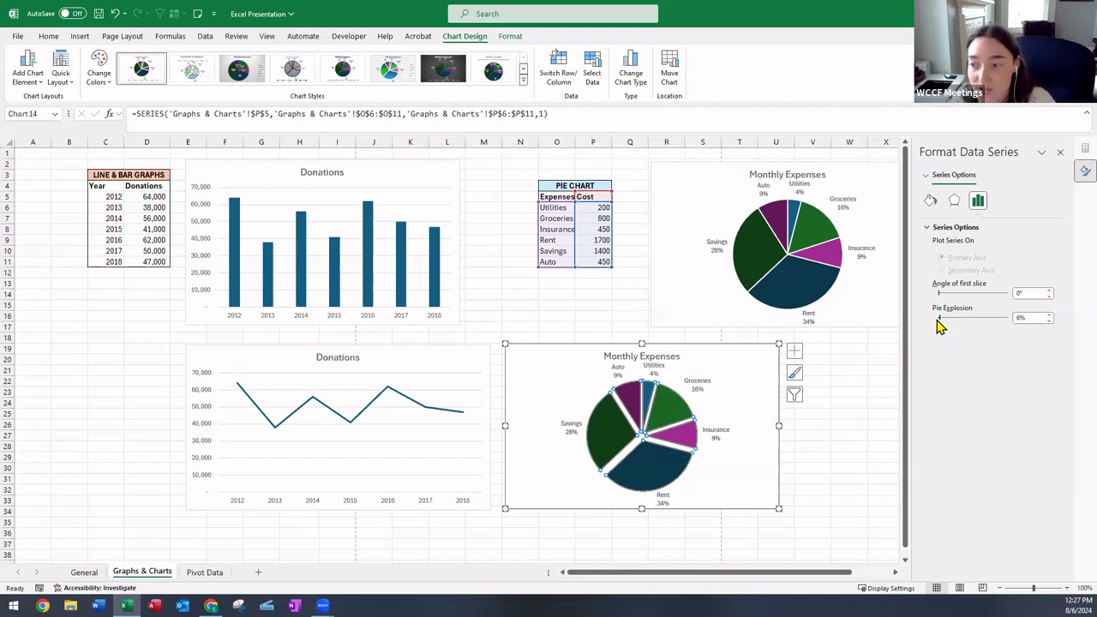
pyautogui.moveTo(940, 325); pyautogui.dragTo(938, 322)
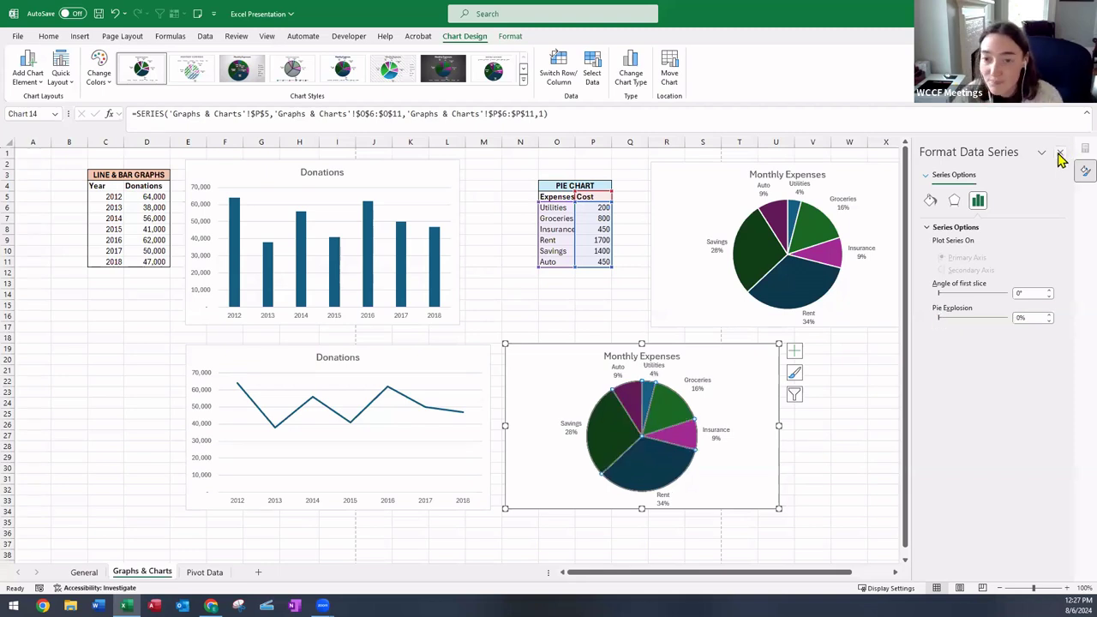
pyautogui.click(1060, 153)
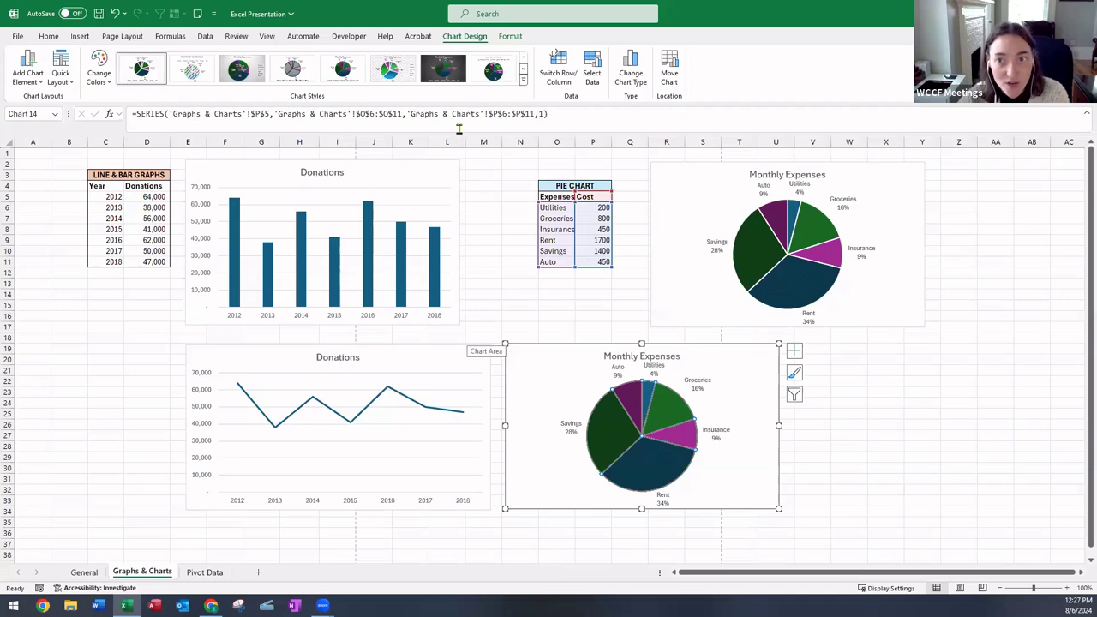
pyautogui.click(498, 304)
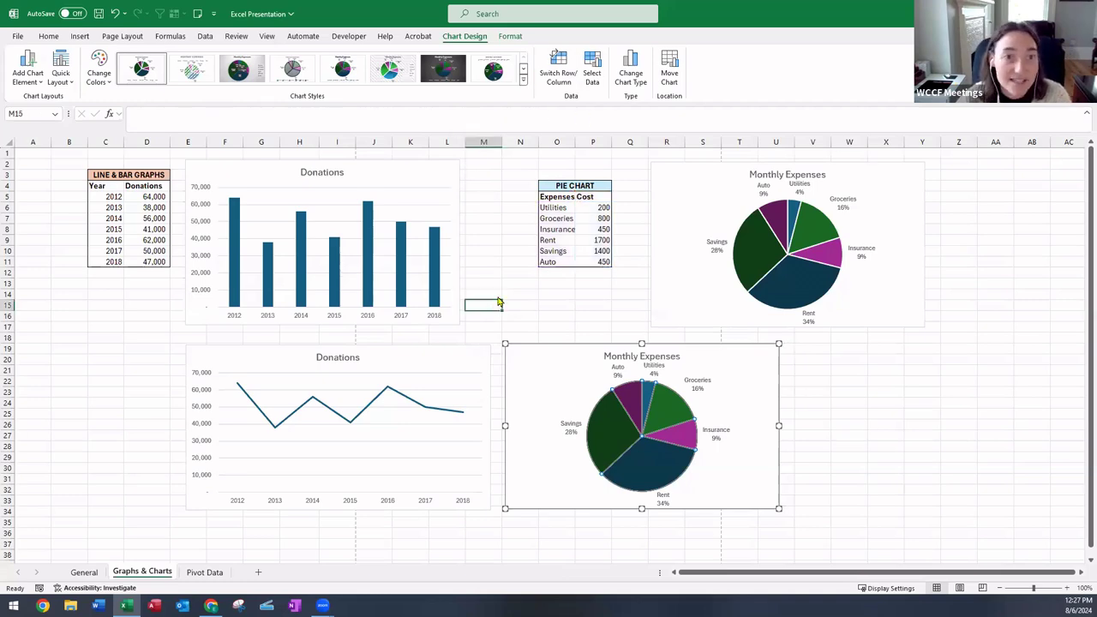
# Browse the recommended charts for the donation data in C4:D11 without inserting one.
pyautogui.click(82, 36)
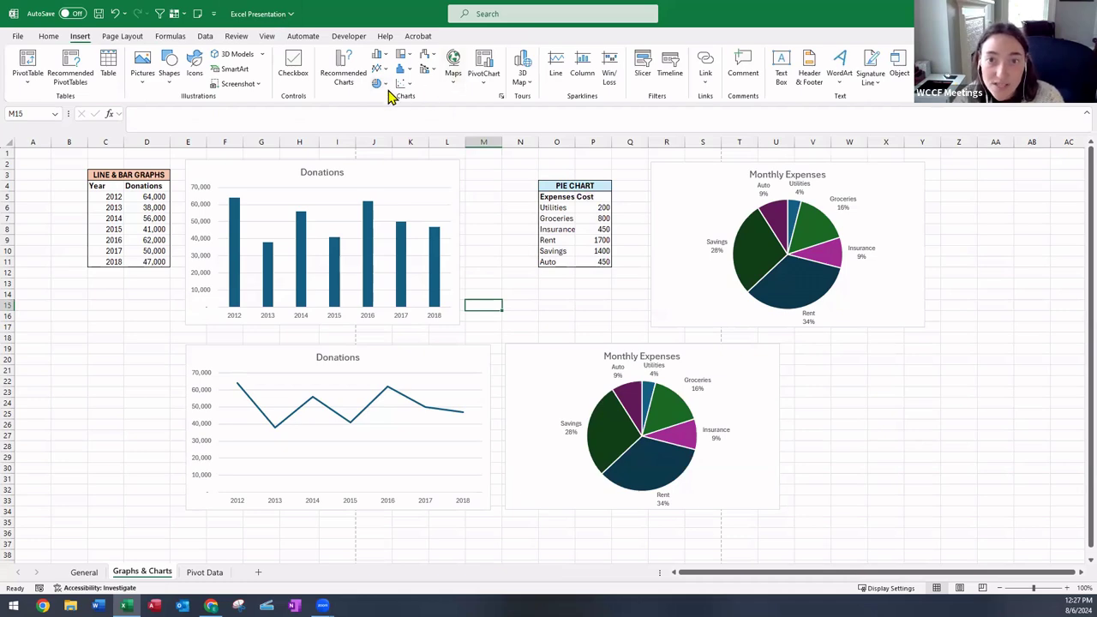
pyautogui.click(357, 82)
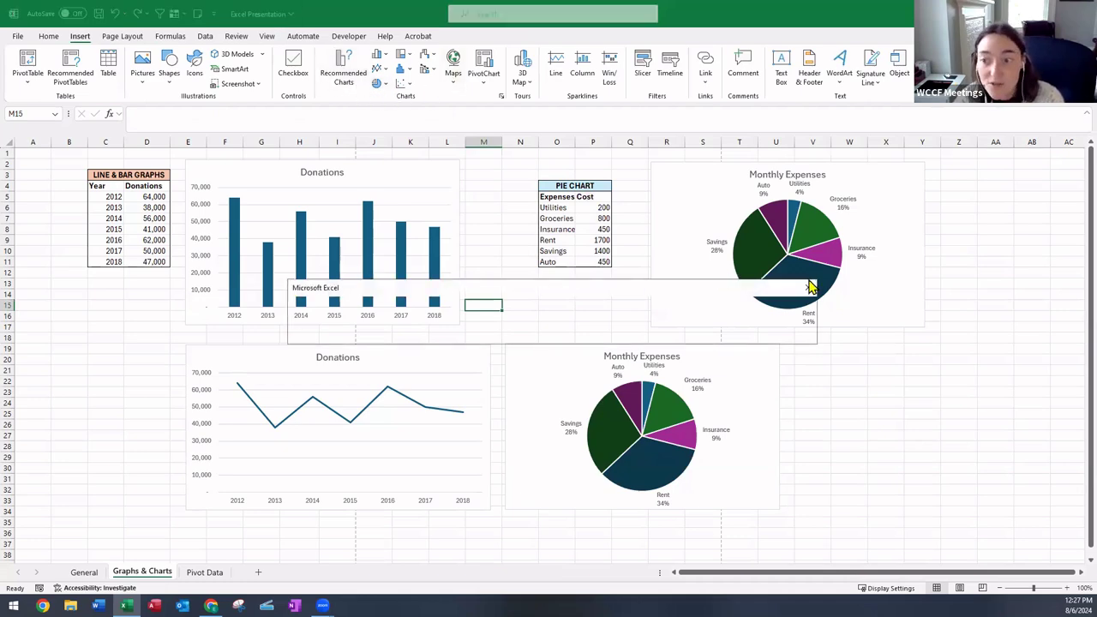
pyautogui.click(807, 287)
pyautogui.moveTo(99, 188); pyautogui.dragTo(154, 261)
pyautogui.click(343, 75)
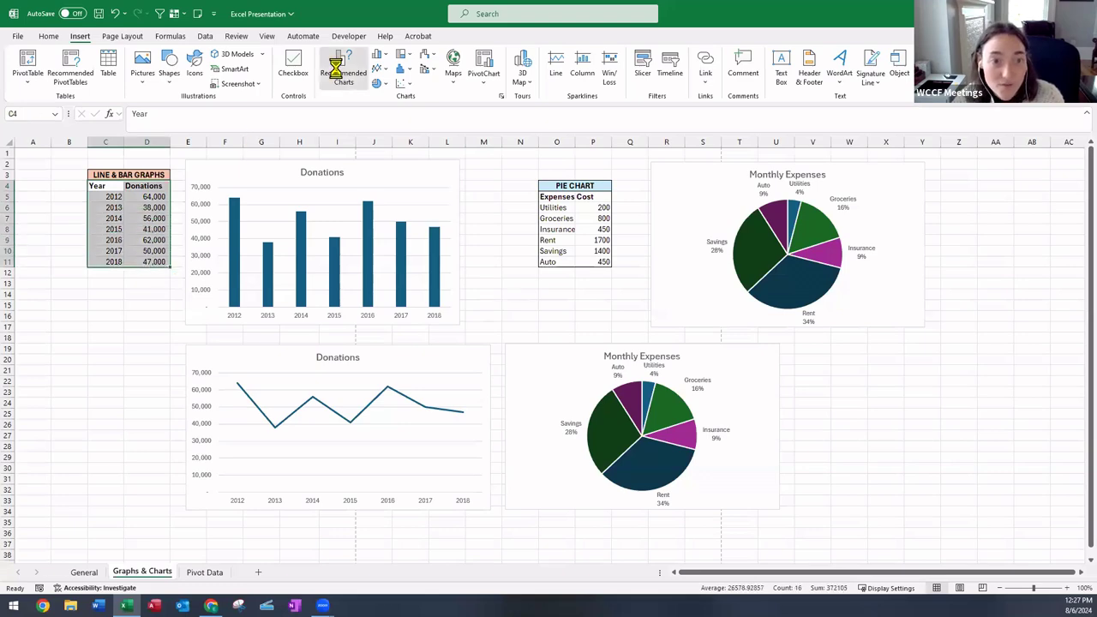
pyautogui.scroll(-3, 440, 374)
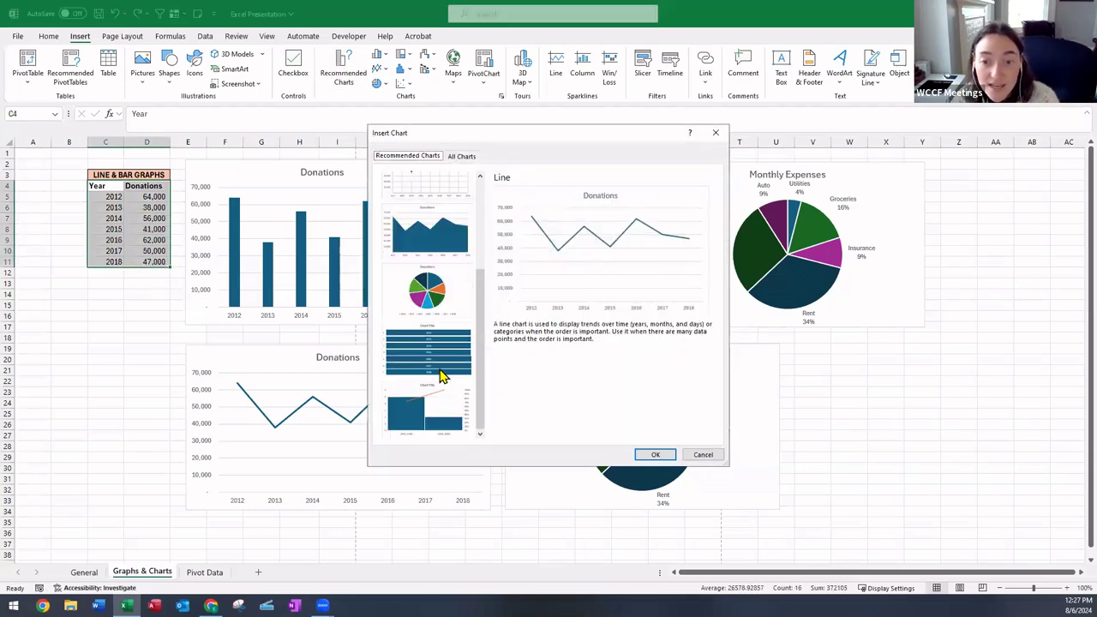
pyautogui.scroll(3, 441, 375)
pyautogui.click(716, 132)
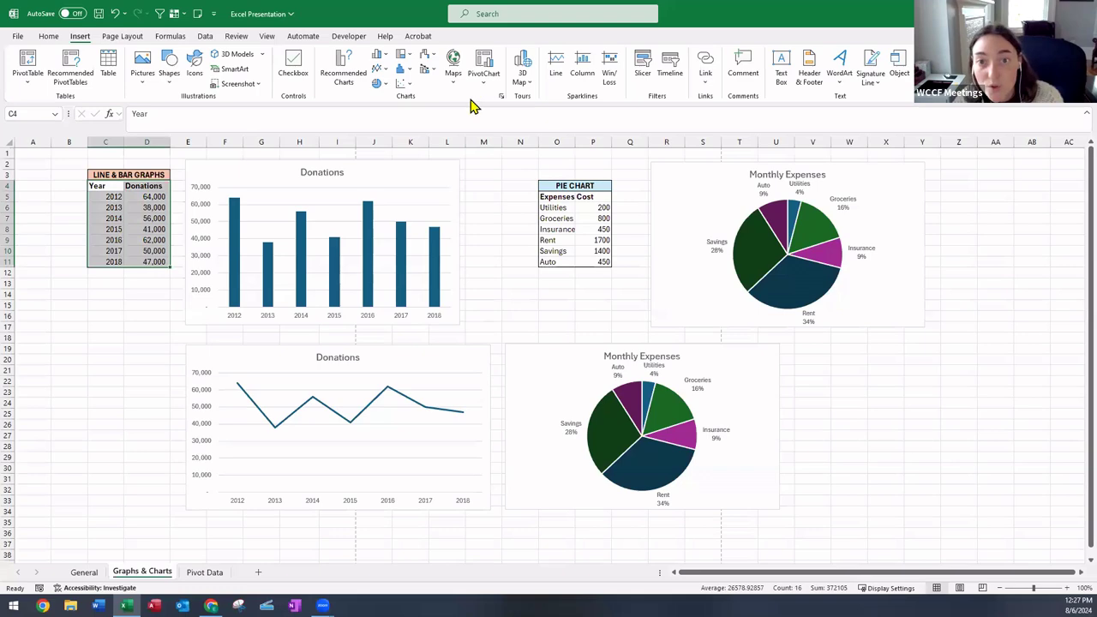
# Look through the available hierarchy, line and area chart types without inserting a chart.
pyautogui.click(410, 54)
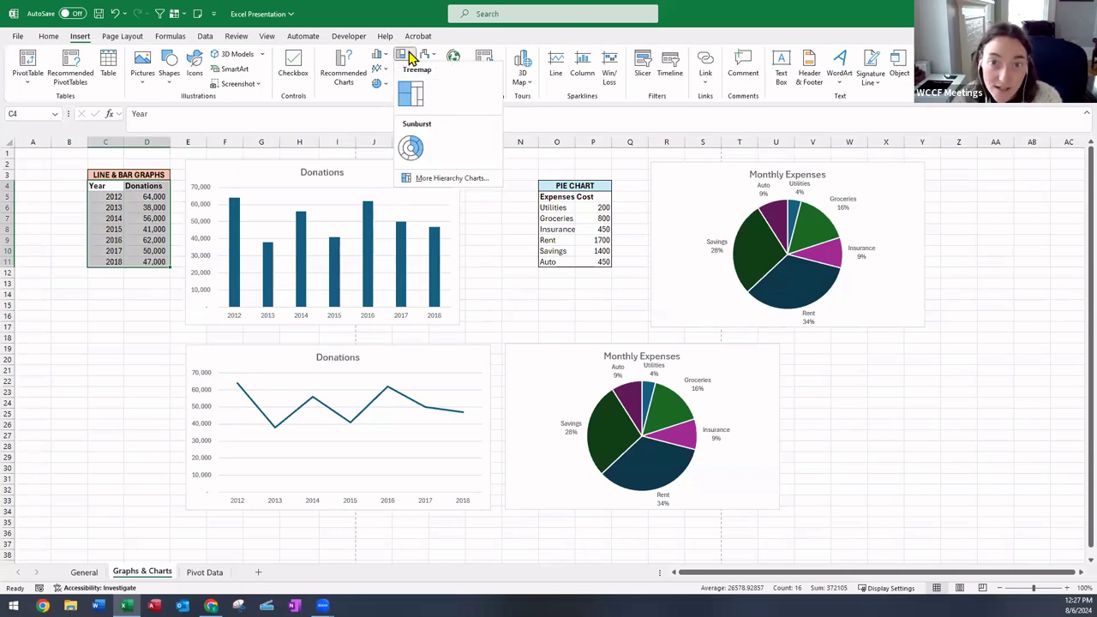
pyautogui.click(384, 70)
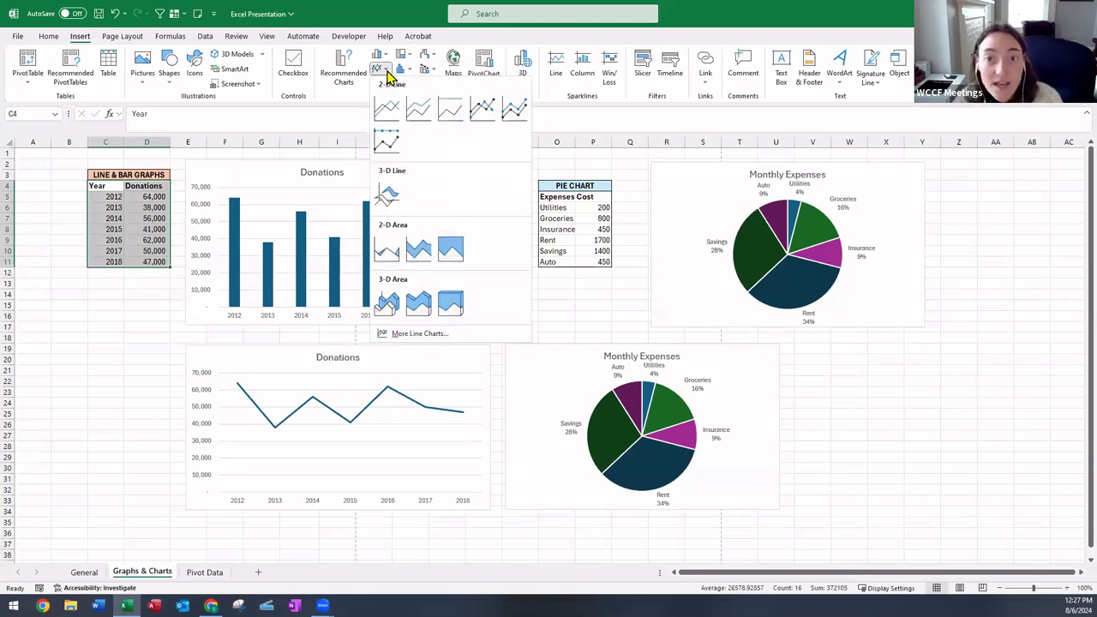
pyautogui.click(649, 326)
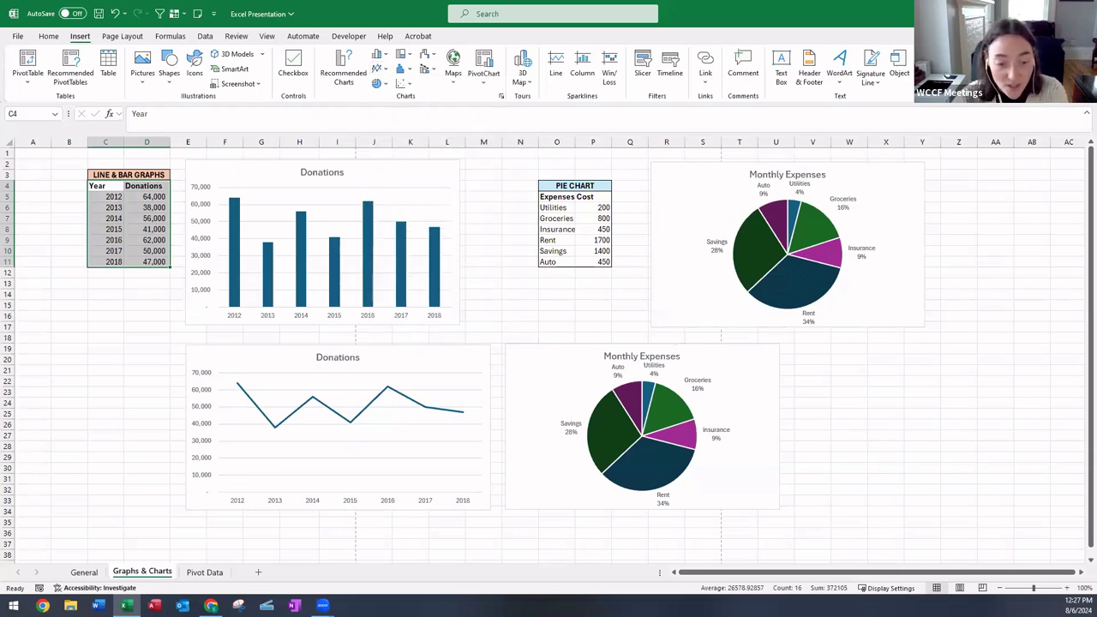
# Switch to the WCCF website in Chrome and open its By the Numbers page.
pyautogui.moveTo(210, 605)
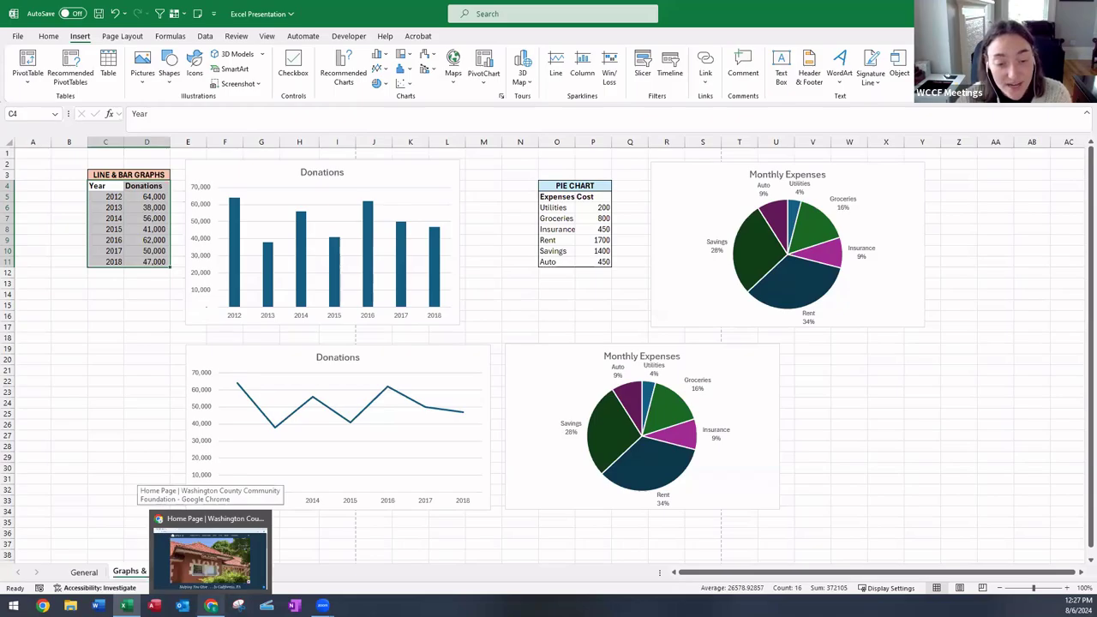
pyautogui.click(210, 557)
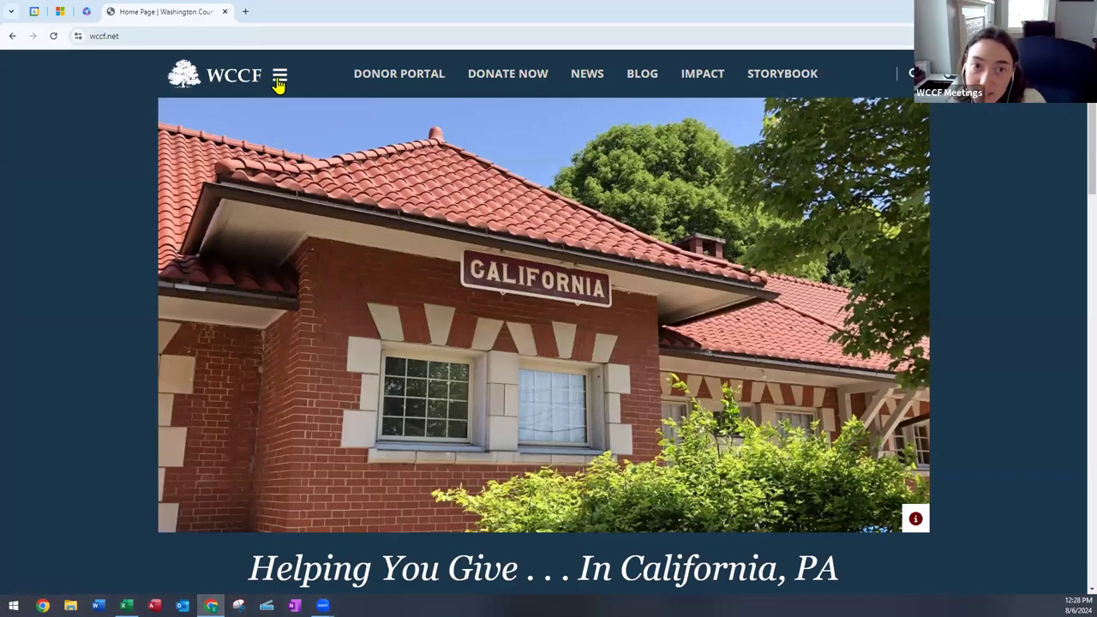
pyautogui.click(279, 76)
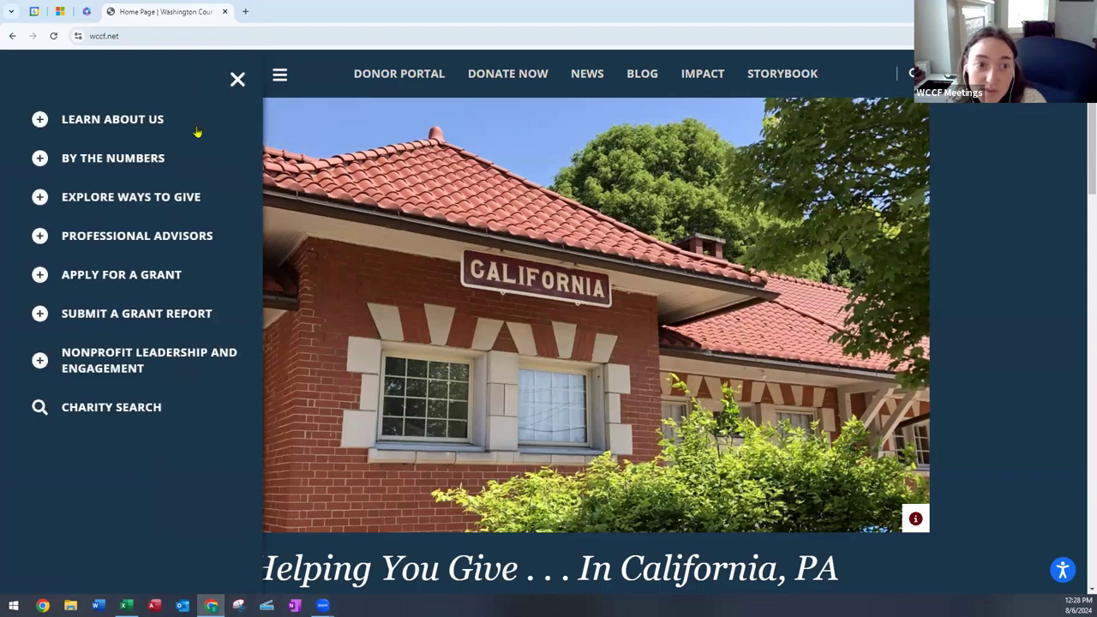
pyautogui.click(109, 164)
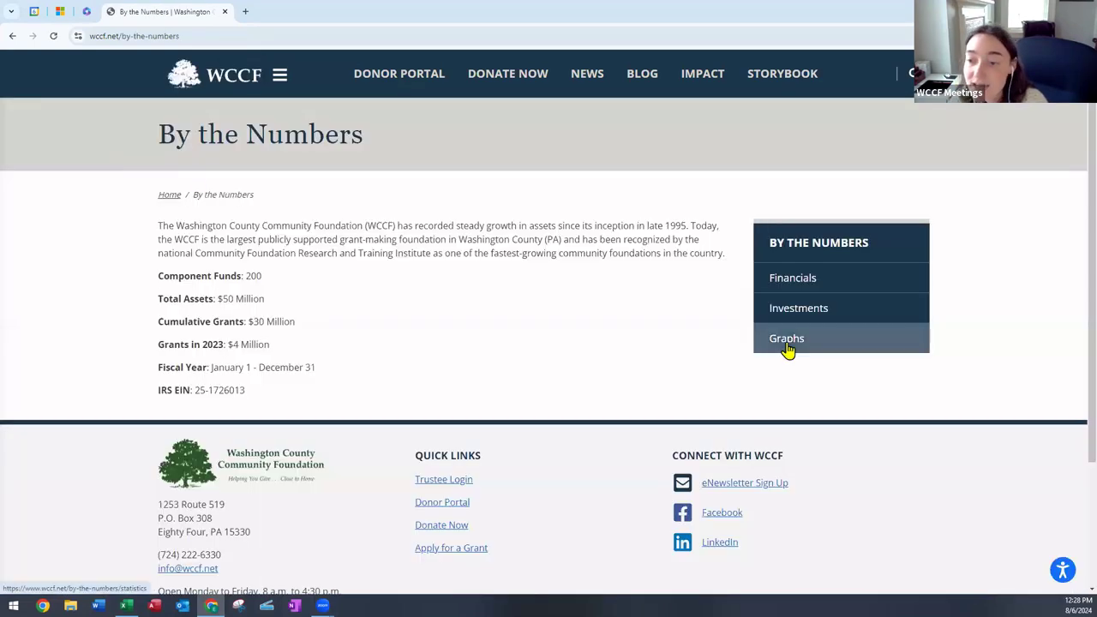
# Open the Graphs page and examine its grantmaking assets bar chart and the grants pie charts as real-world examples.
pyautogui.scroll(-2, 611, 324)
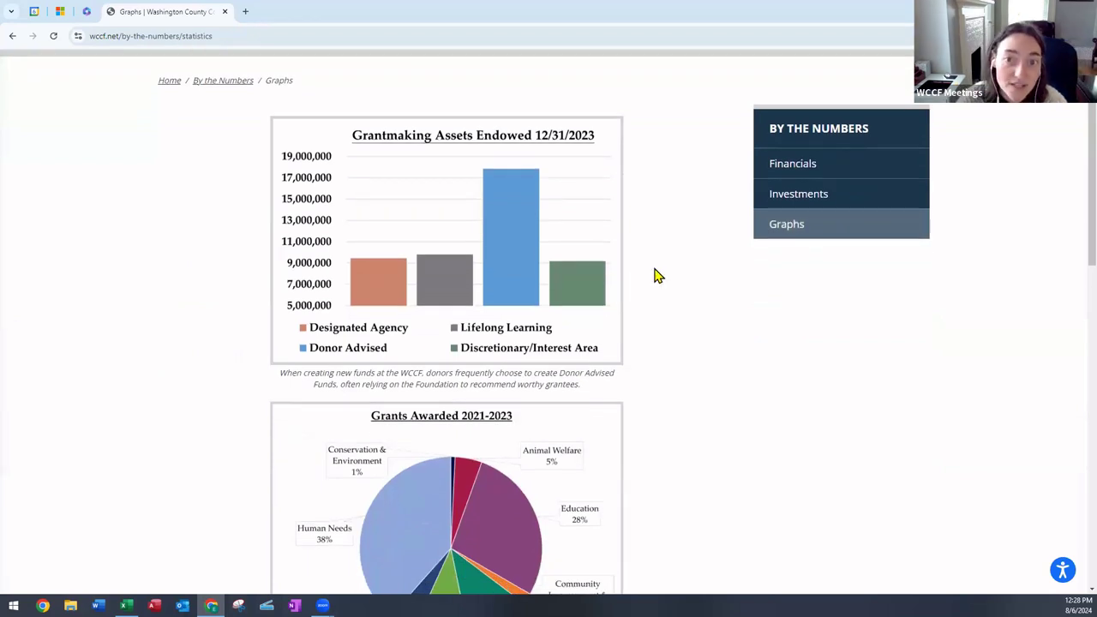
pyautogui.scroll(-2, 534, 169)
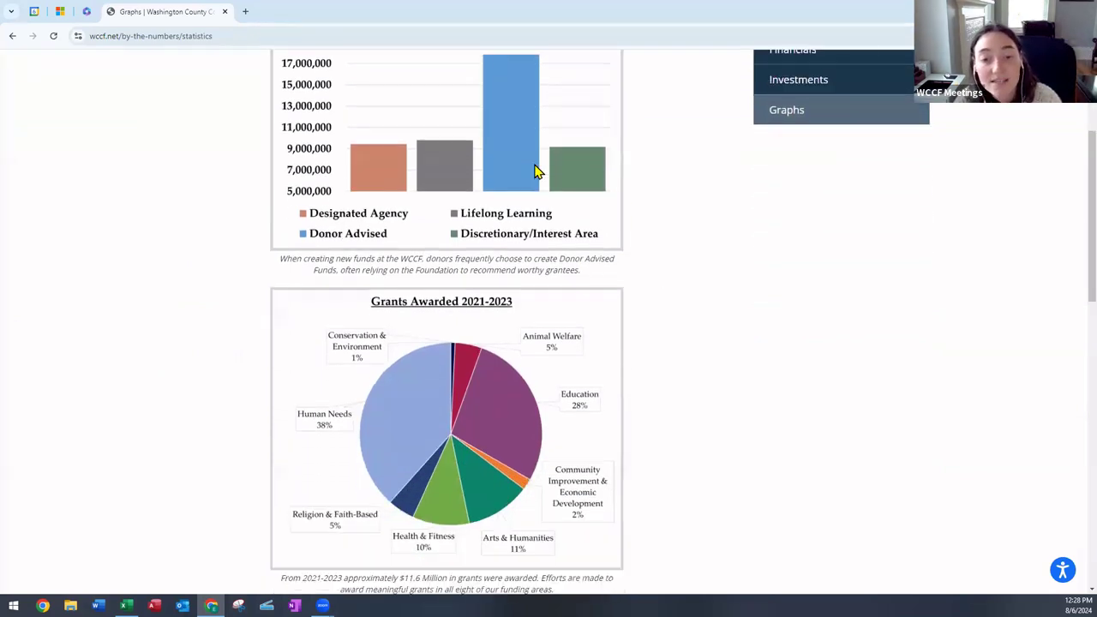
pyautogui.scroll(2, 534, 169)
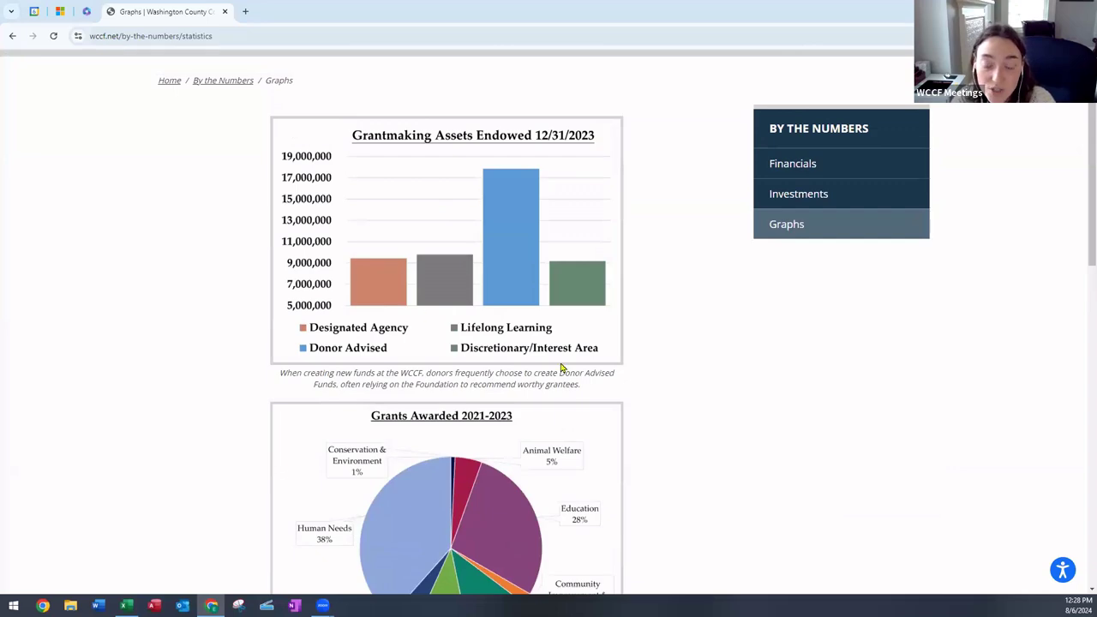
pyautogui.scroll(-3, 561, 369)
pyautogui.scroll(-2, 564, 360)
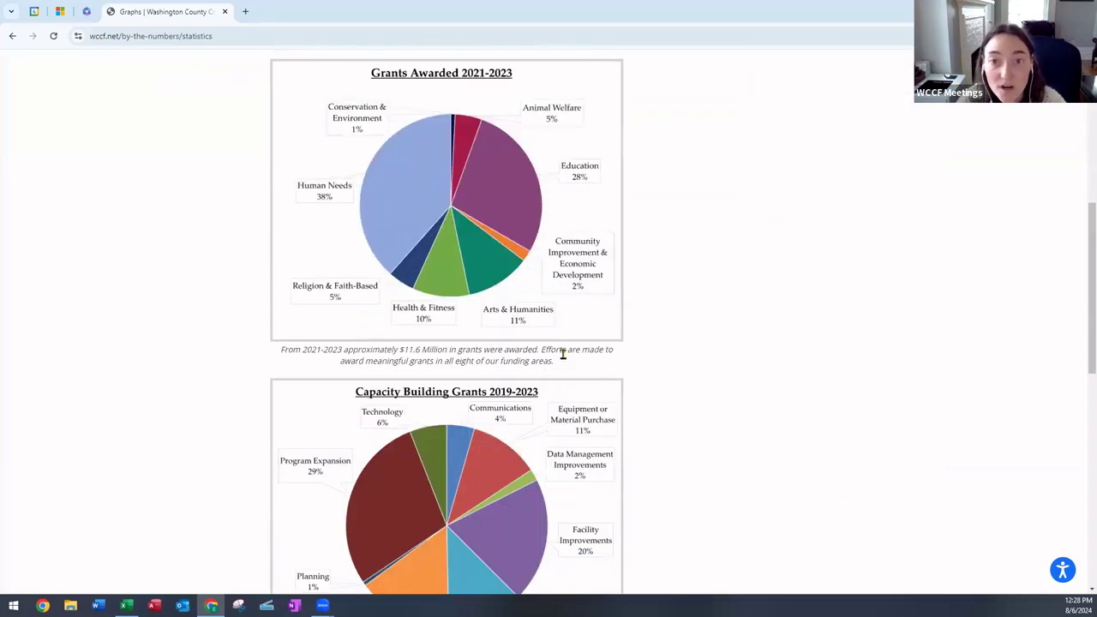
pyautogui.scroll(-1, 579, 345)
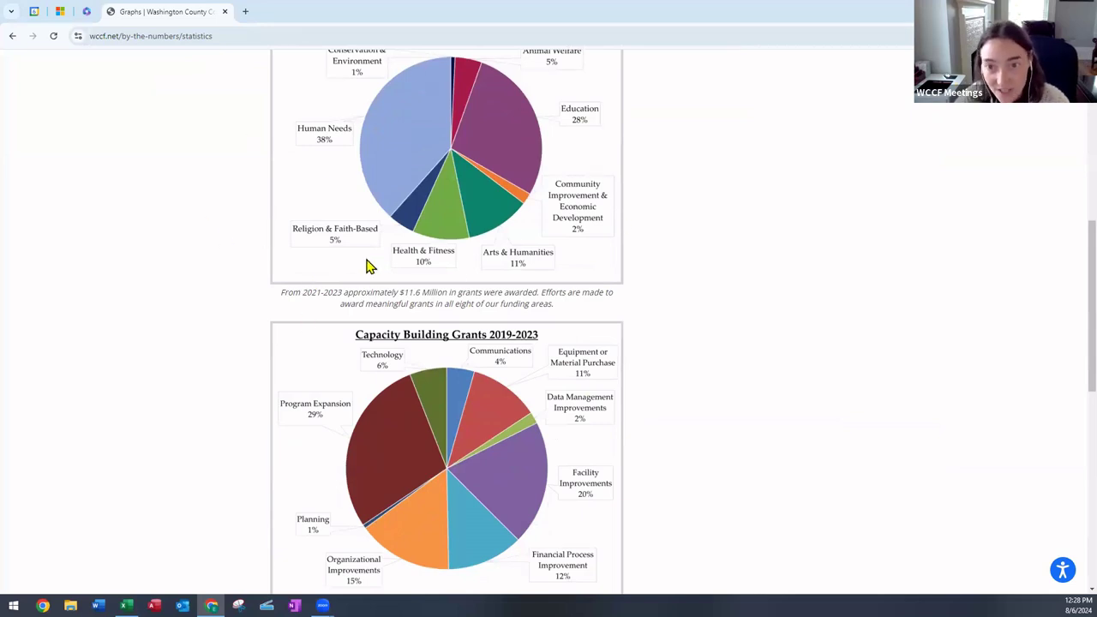
# Examine the capacity building grants pie chart and the cumulative WCCF Gives area chart on the Graphs page.
pyautogui.scroll(-2, 572, 211)
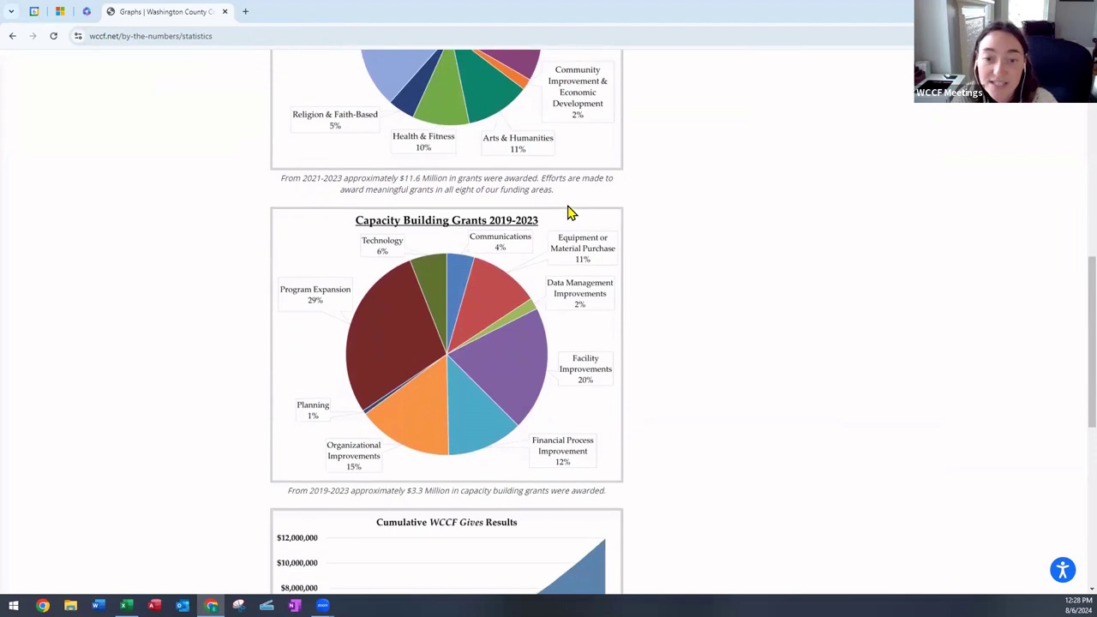
pyautogui.scroll(-5, 573, 211)
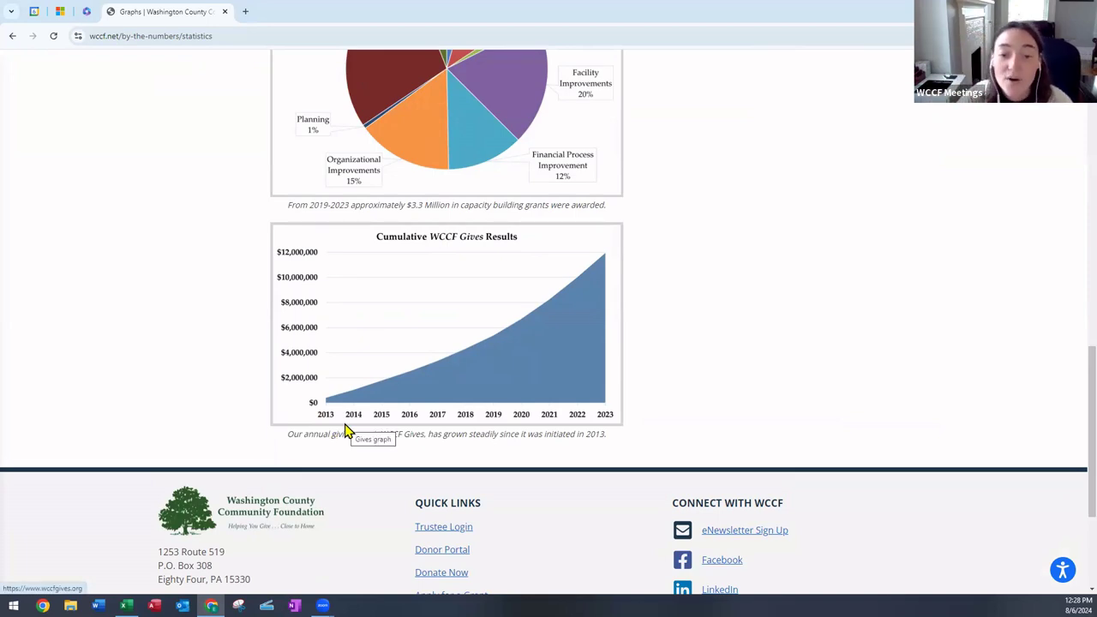
pyautogui.scroll(8, 347, 431)
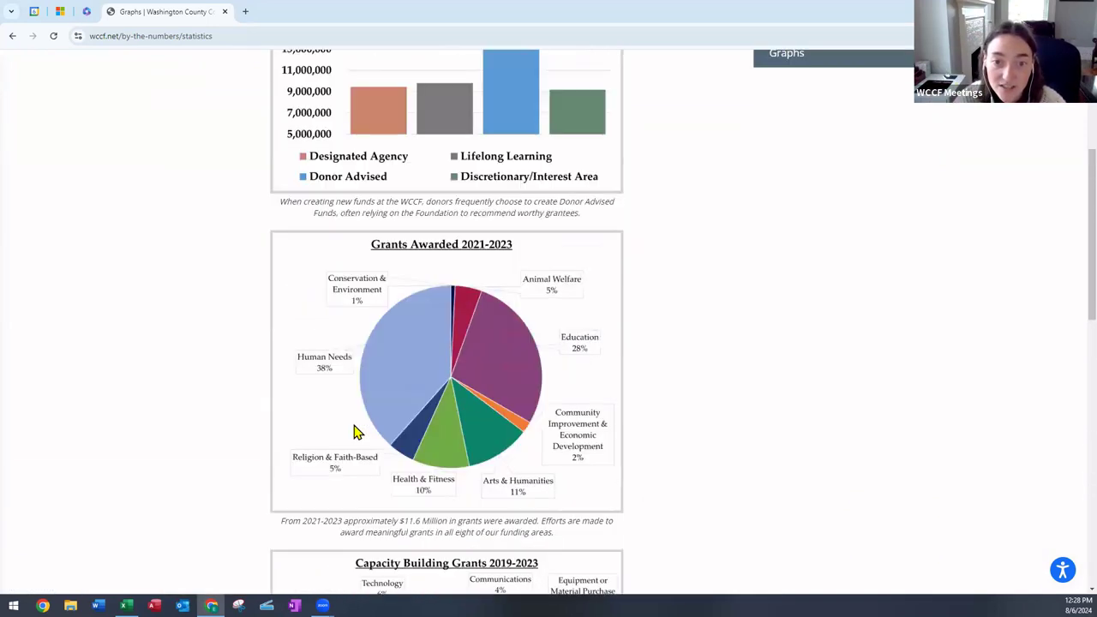
pyautogui.scroll(2, 356, 431)
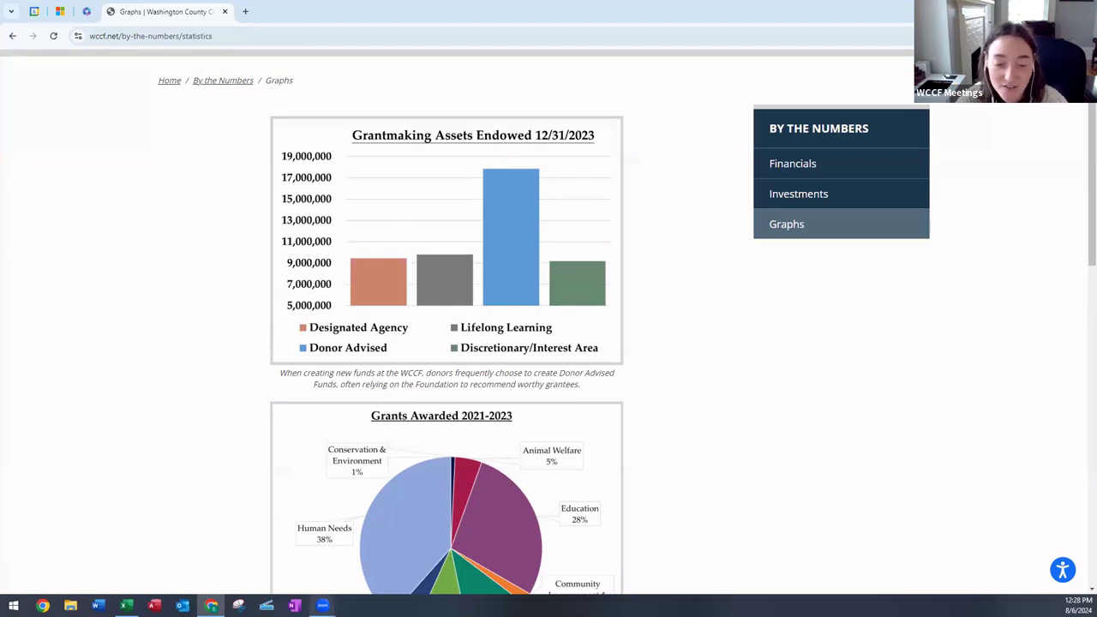
# Switch back to Excel and review the name, state, month and amount records on the Pivot Data sheet.
pyautogui.click(126, 605)
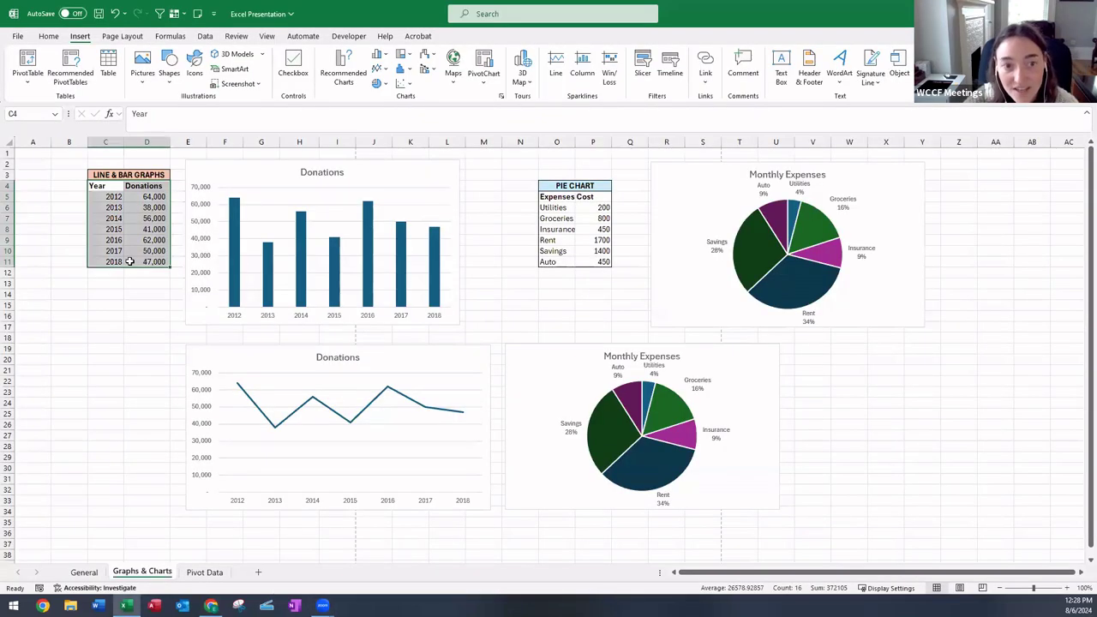
pyautogui.click(117, 293)
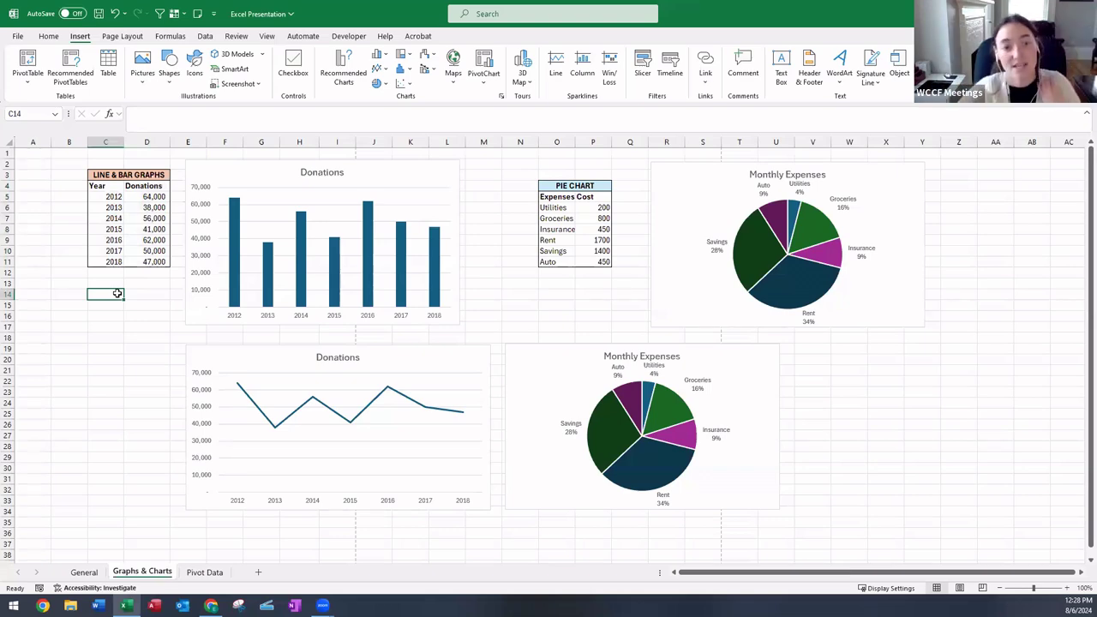
pyautogui.click(210, 572)
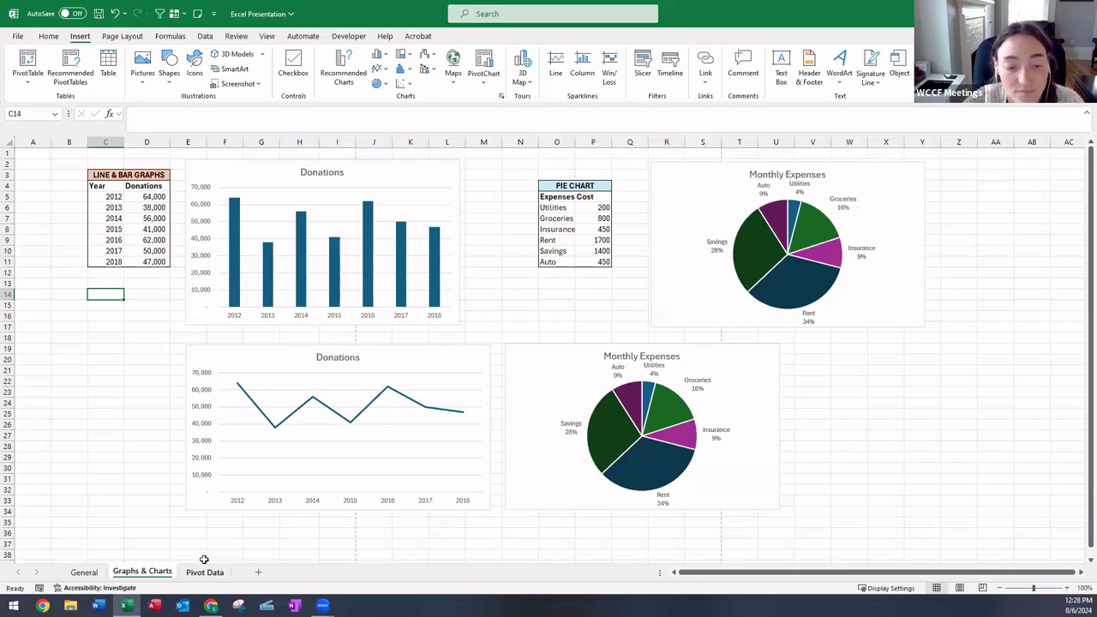
pyautogui.click(259, 252)
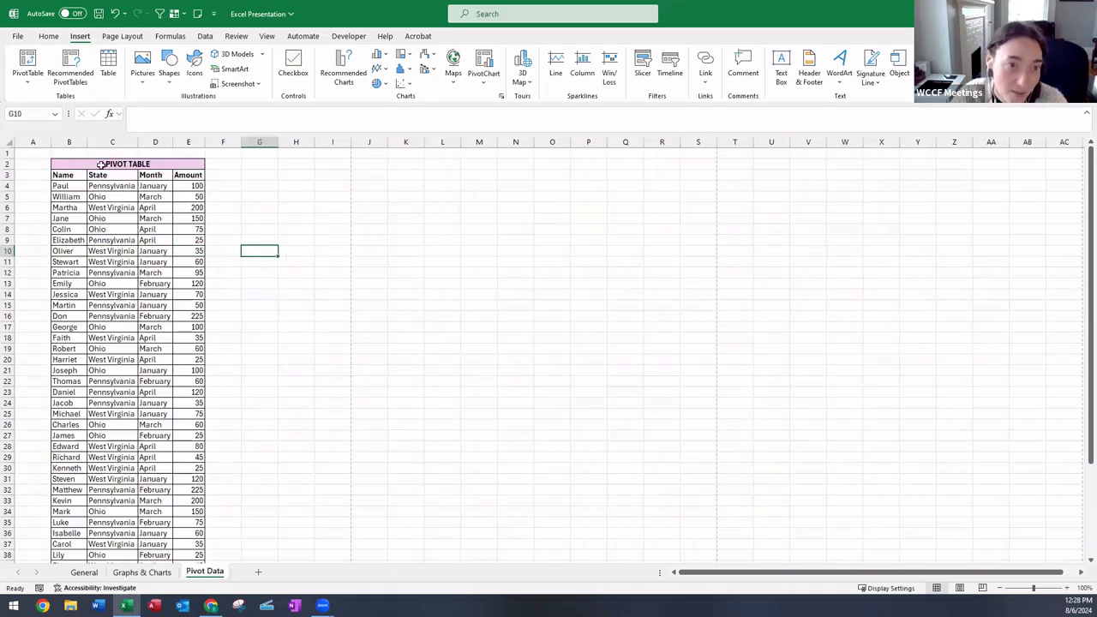
pyautogui.scroll(-10, 177, 343)
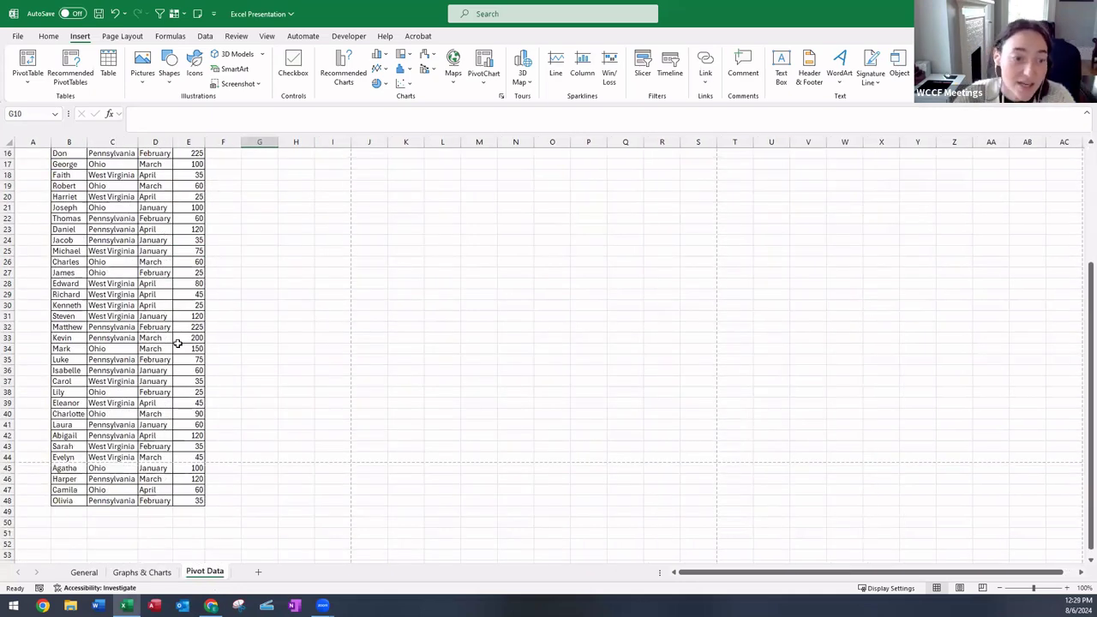
pyautogui.scroll(10, 177, 344)
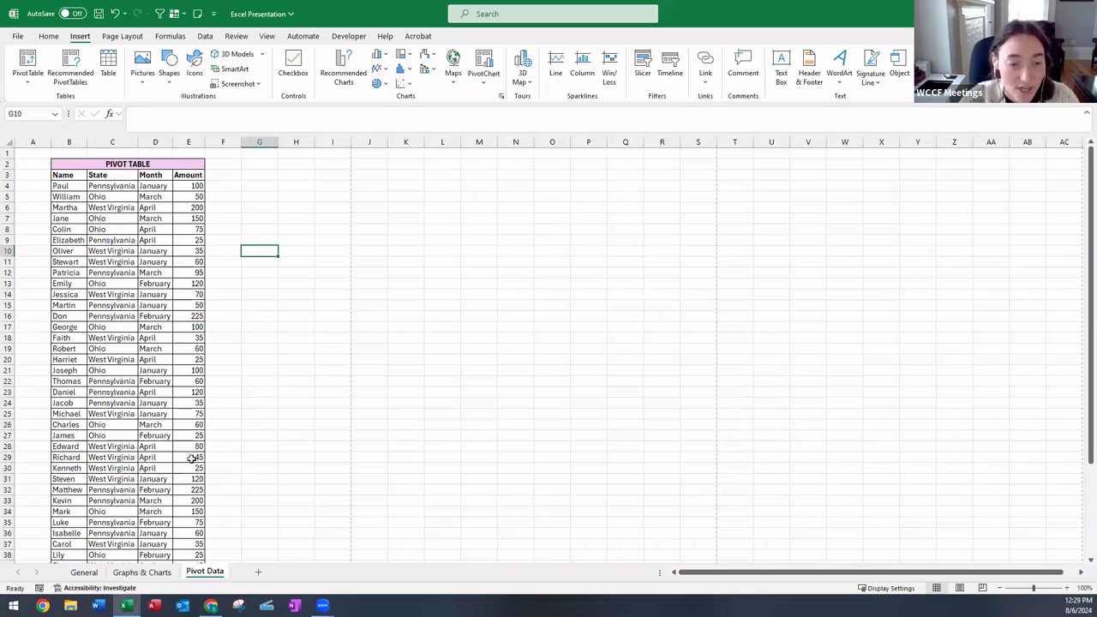
pyautogui.scroll(-2, 189, 450)
pyautogui.scroll(-4, 189, 450)
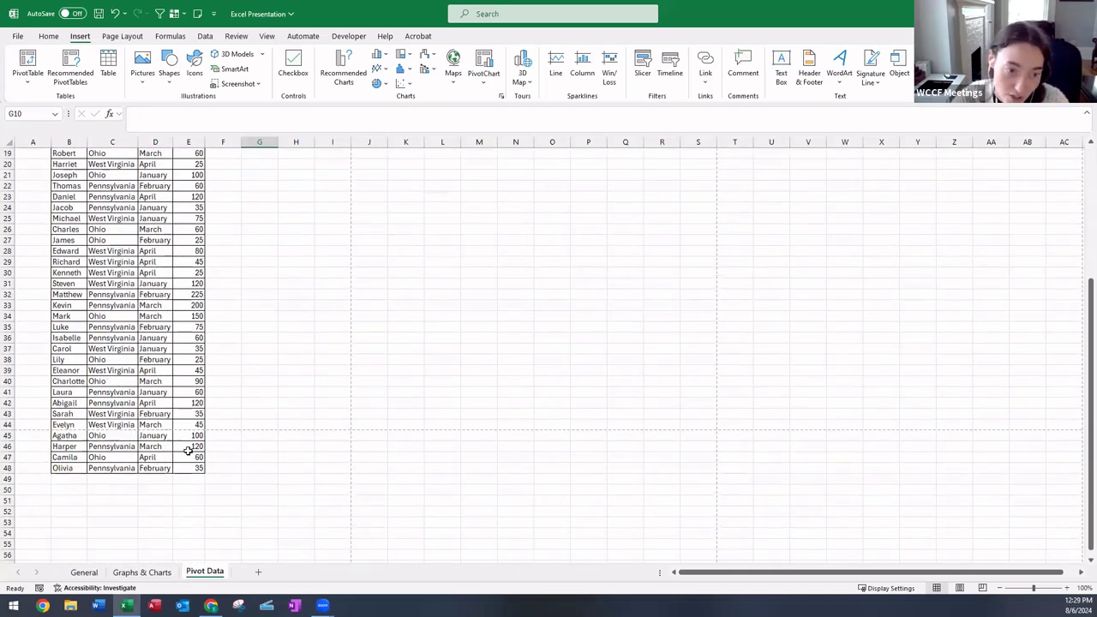
pyautogui.scroll(6, 188, 450)
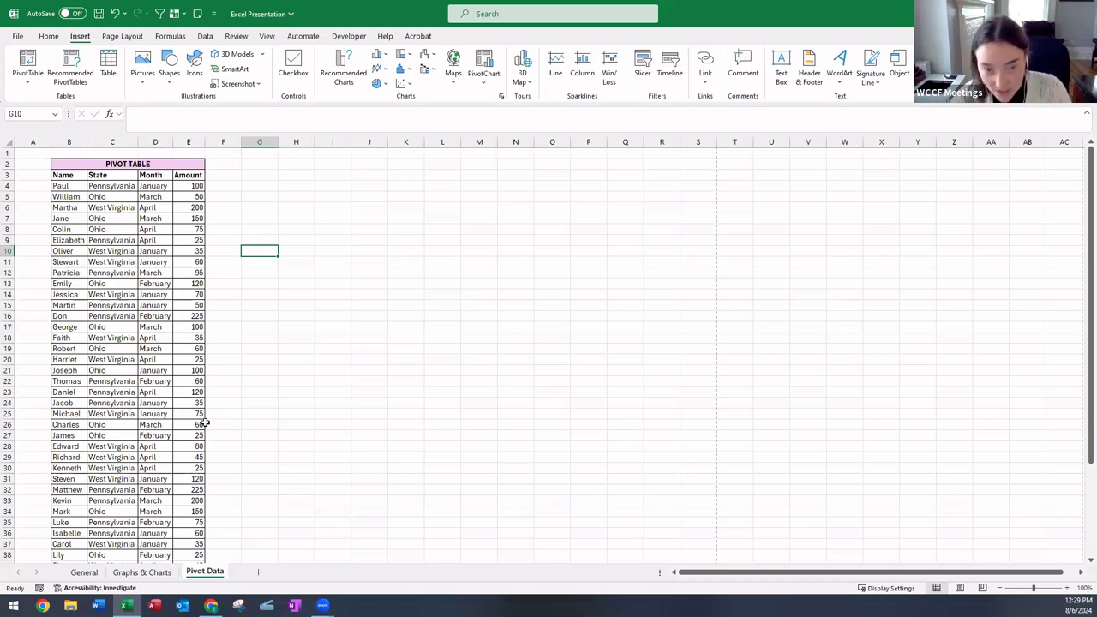
# Insert a PivotTable on a new worksheet from the data range B3:E48, headers included.
pyautogui.click(292, 292)
pyautogui.moveTo(67, 175); pyautogui.dragTo(196, 485)
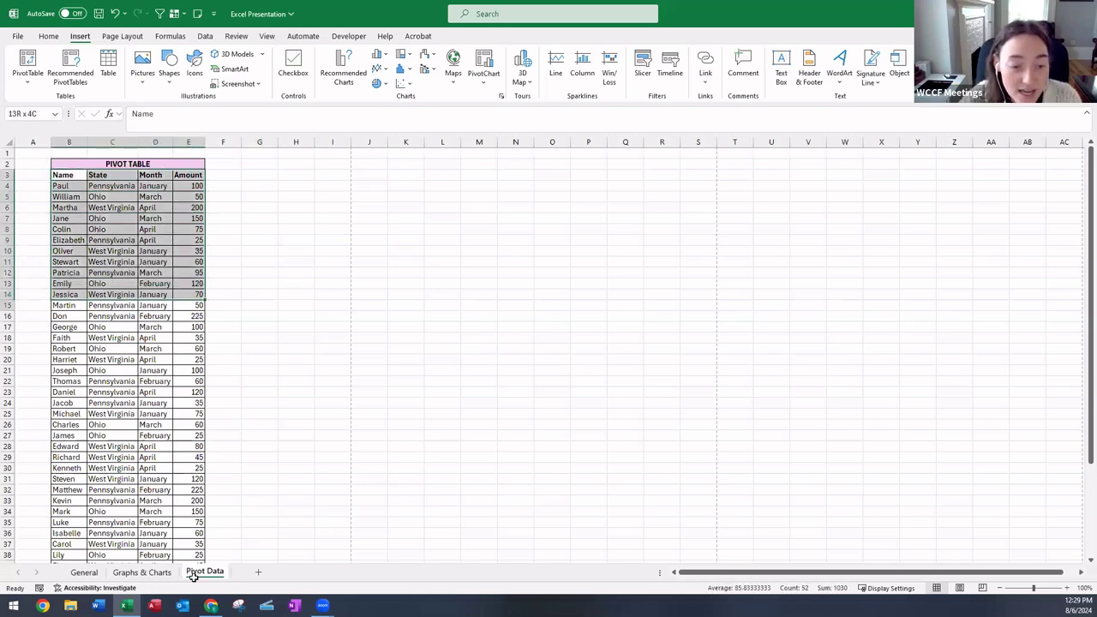
pyautogui.moveTo(193, 576); pyautogui.dragTo(198, 539)
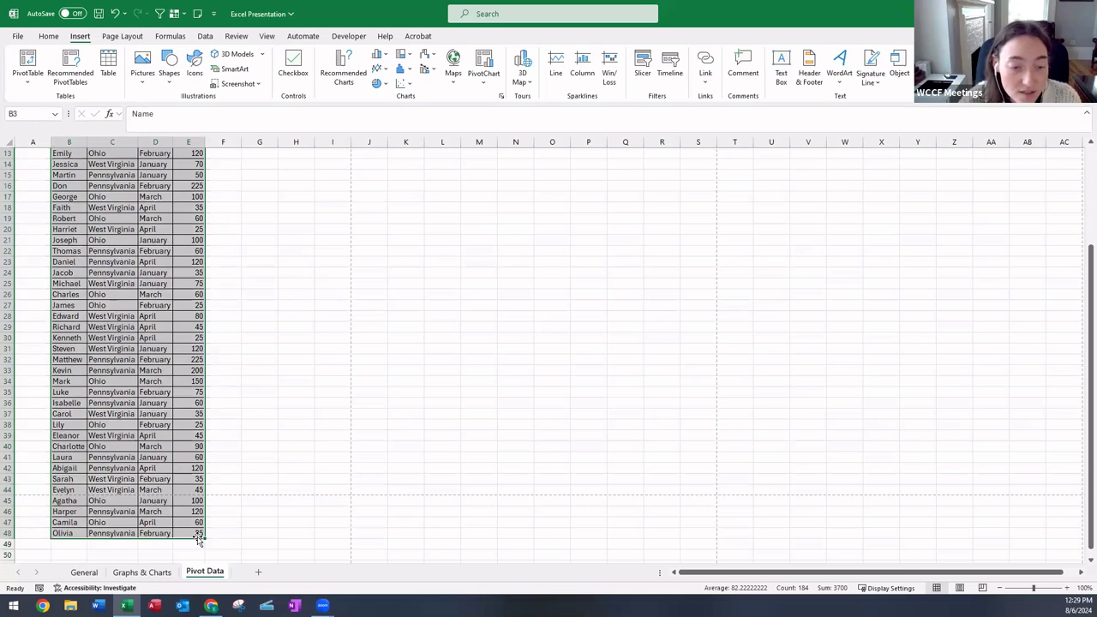
pyautogui.click(28, 67)
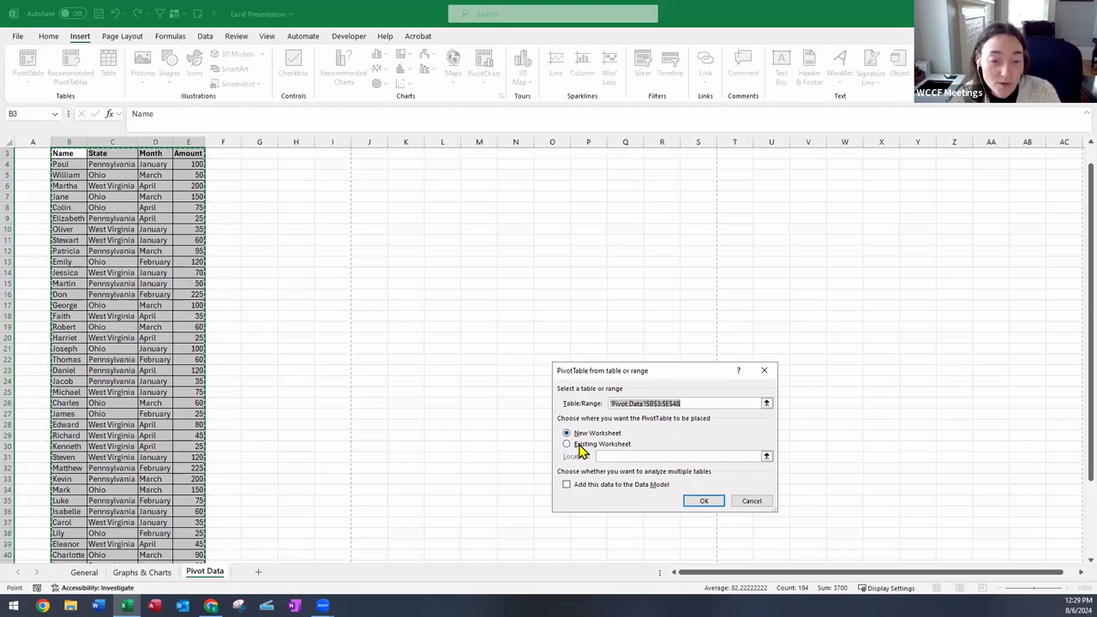
pyautogui.click(715, 500)
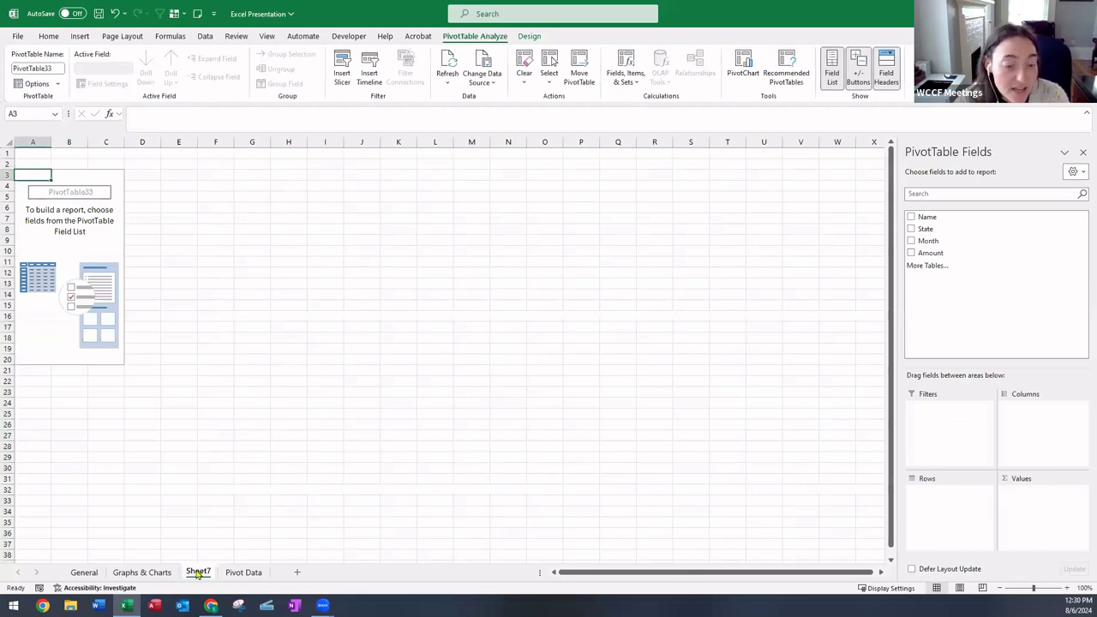
# Move the new PivotTable sheet after Pivot Data and rename it Pivot Table.
pyautogui.moveTo(250, 577); pyautogui.dragTo(274, 580)
pyautogui.rightClick(260, 575)
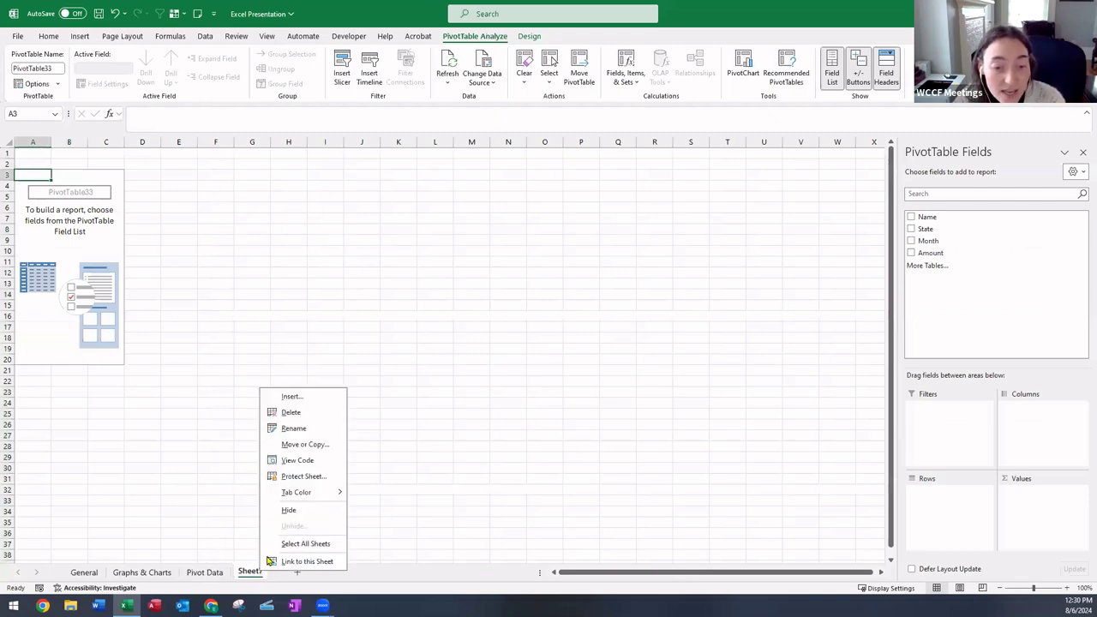
pyautogui.click(300, 427)
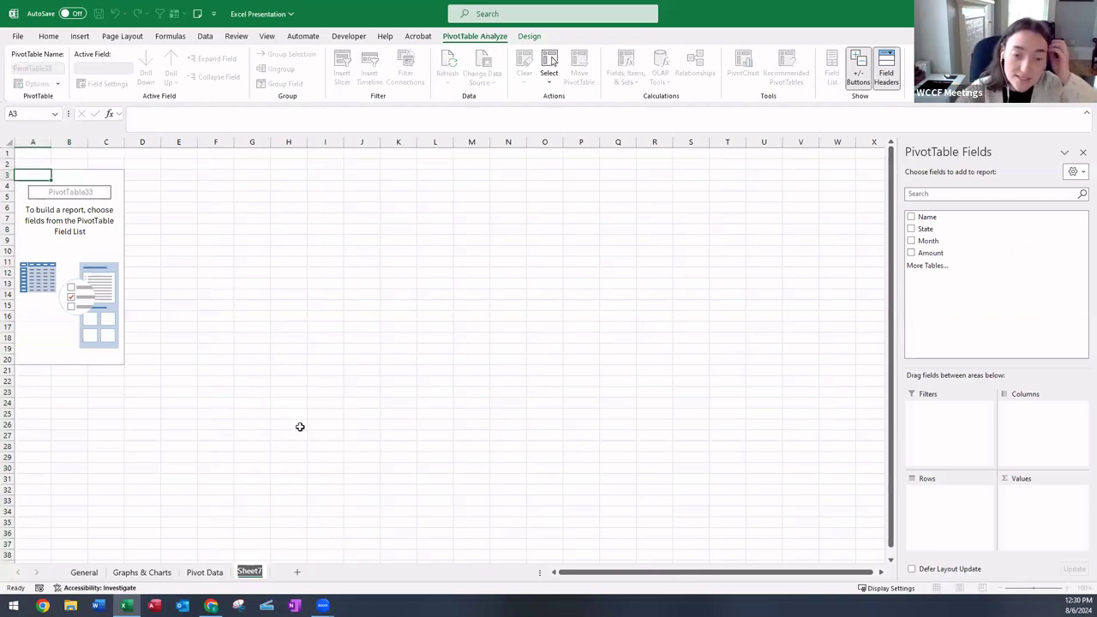
pyautogui.write('Pivot Table')
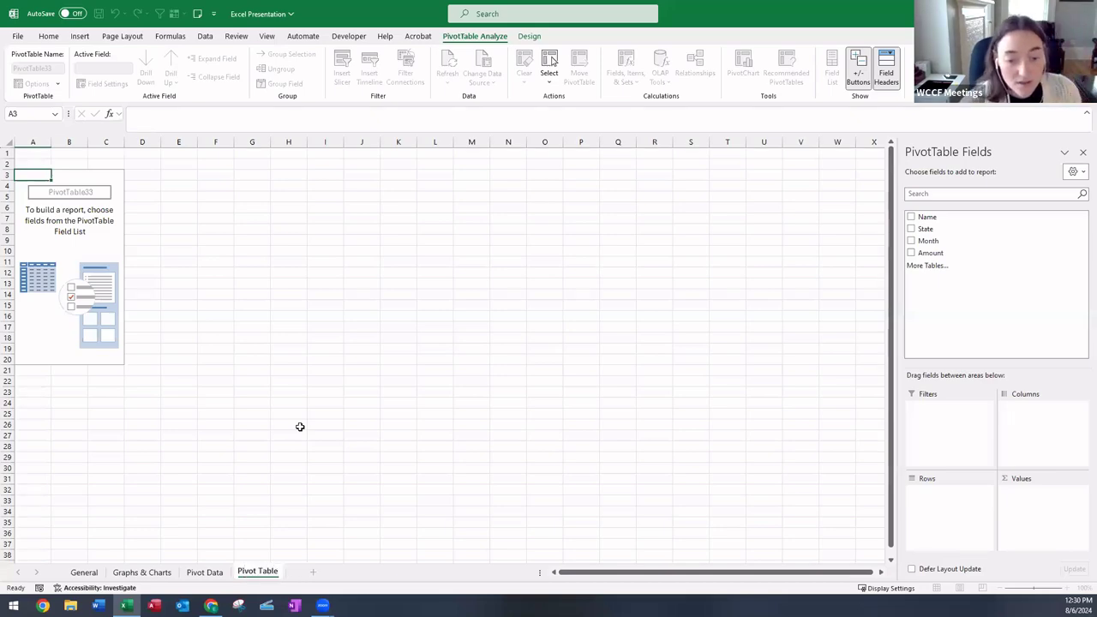
pyautogui.click(300, 427)
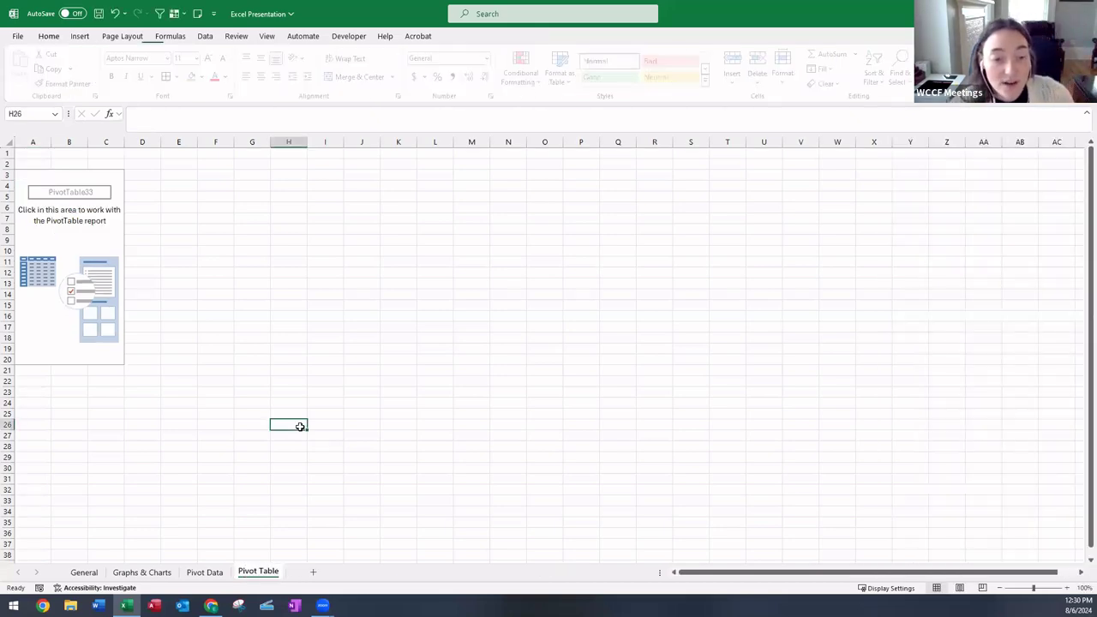
# Build the pivot table with State as row labels and the sum of Amount as values.
pyautogui.click(218, 575)
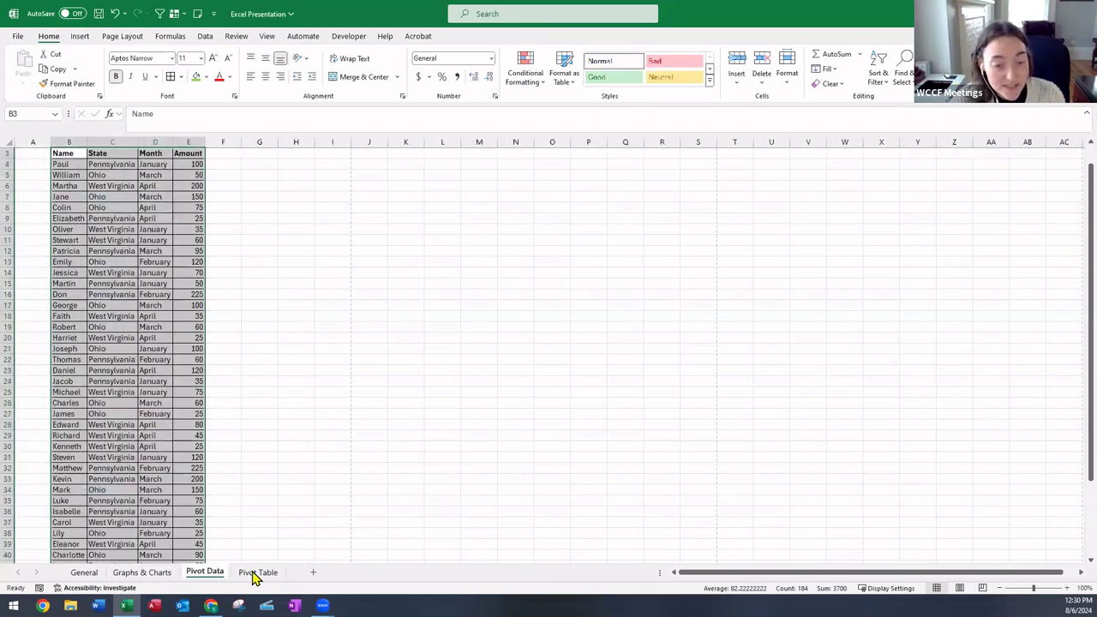
pyautogui.click(254, 573)
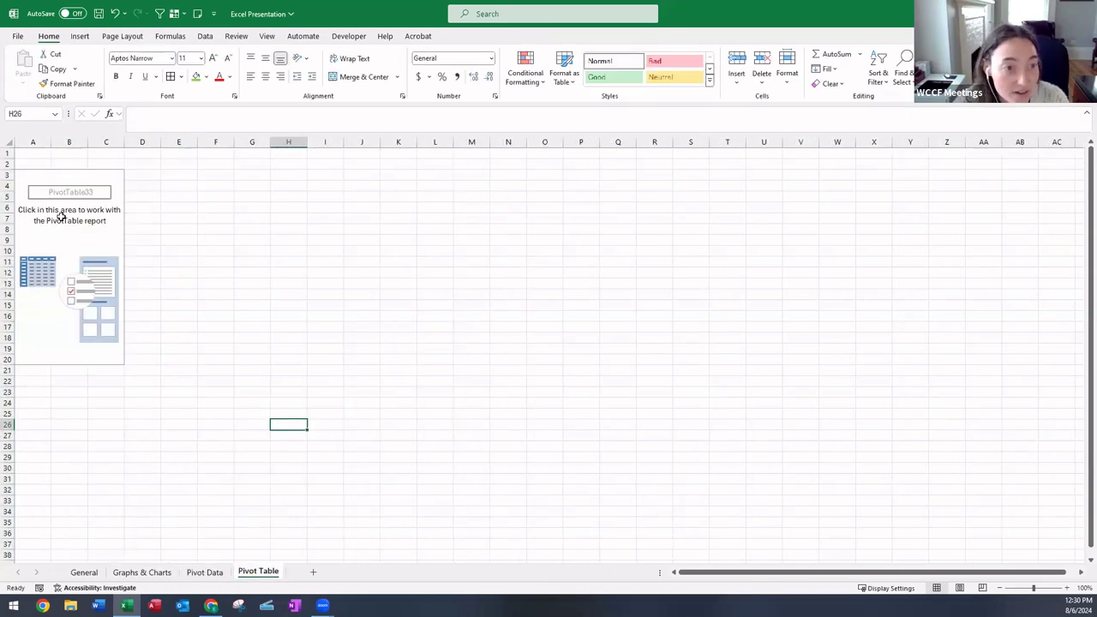
pyautogui.click(30, 188)
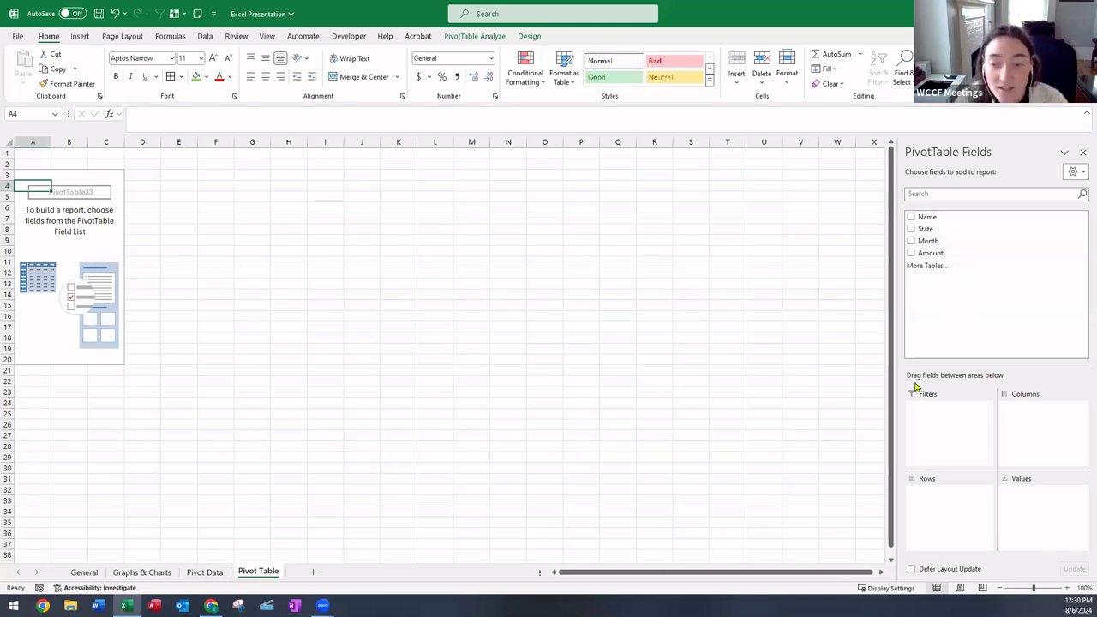
pyautogui.click(911, 229)
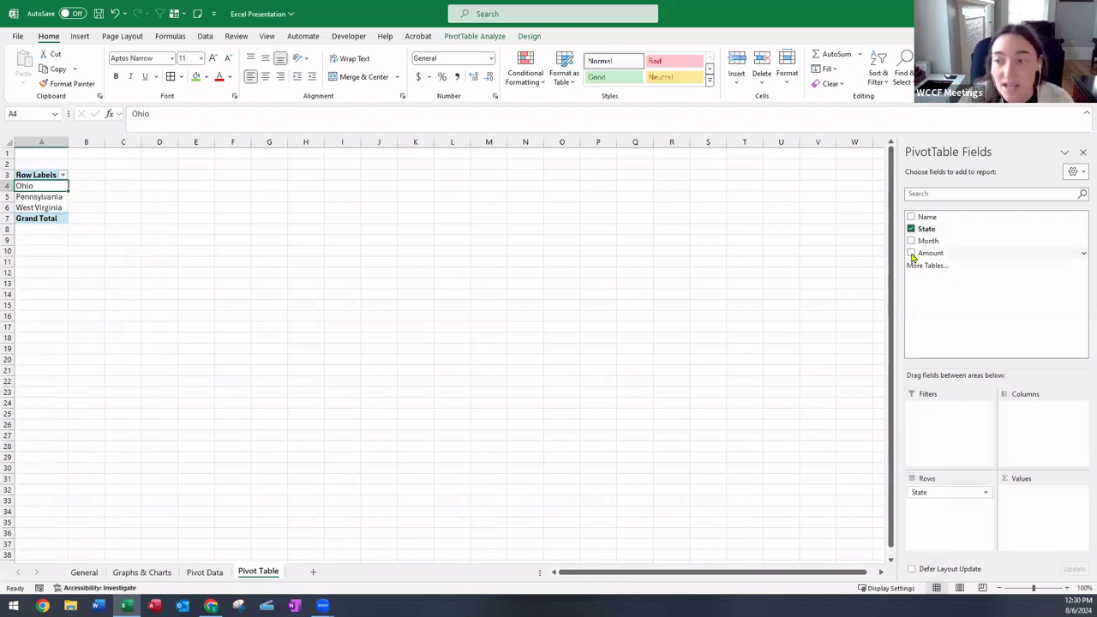
pyautogui.click(911, 253)
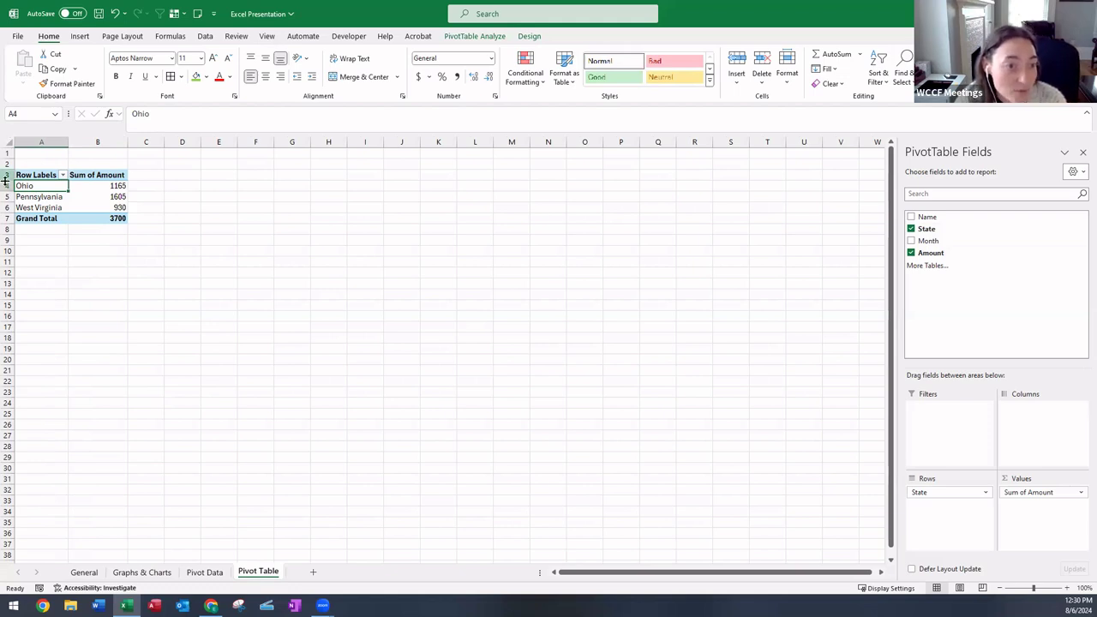
# Try comma and accounting number formats on the Sum of Amount cells B4:B7, and undo the formatting.
pyautogui.click(95, 186)
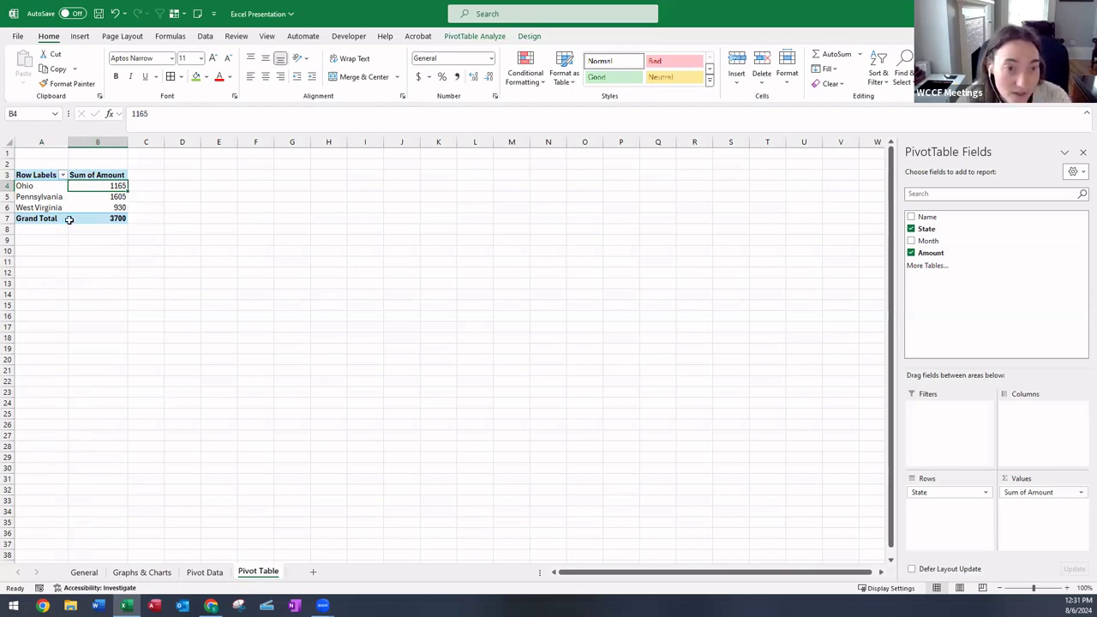
pyautogui.click(179, 200)
pyautogui.click(97, 205)
pyautogui.click(93, 190)
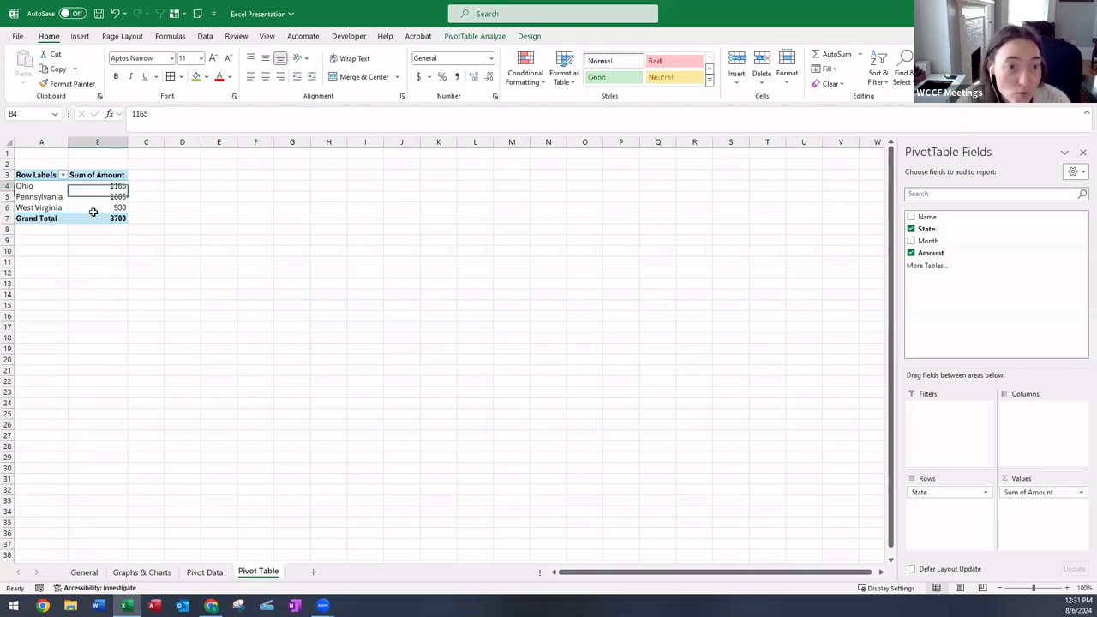
pyautogui.moveTo(93, 212); pyautogui.dragTo(94, 221)
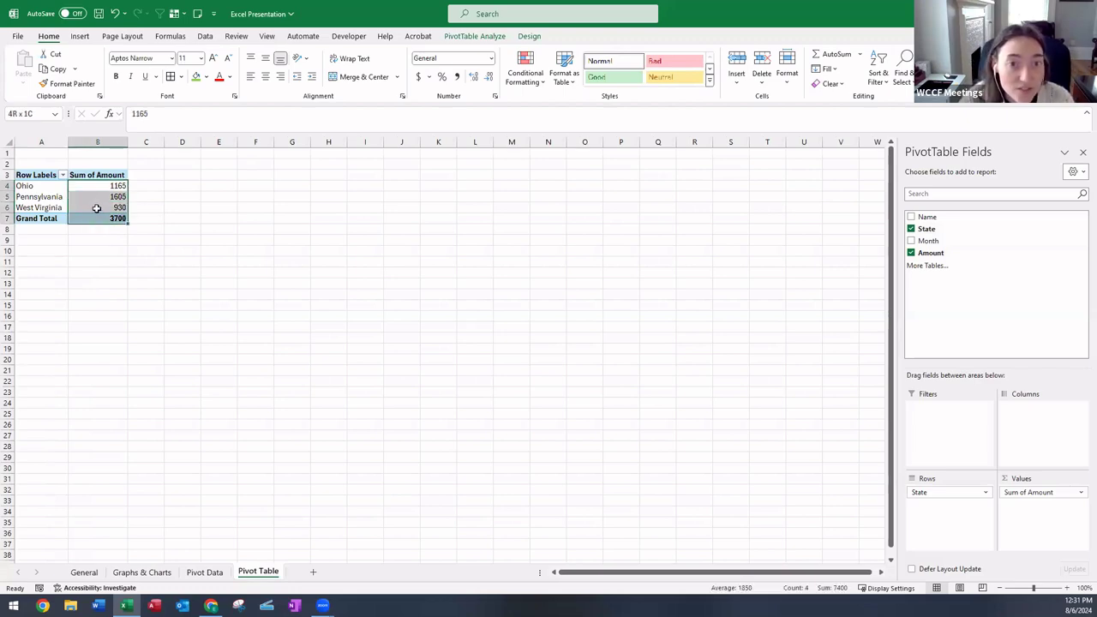
pyautogui.click(459, 78)
pyautogui.click(420, 77)
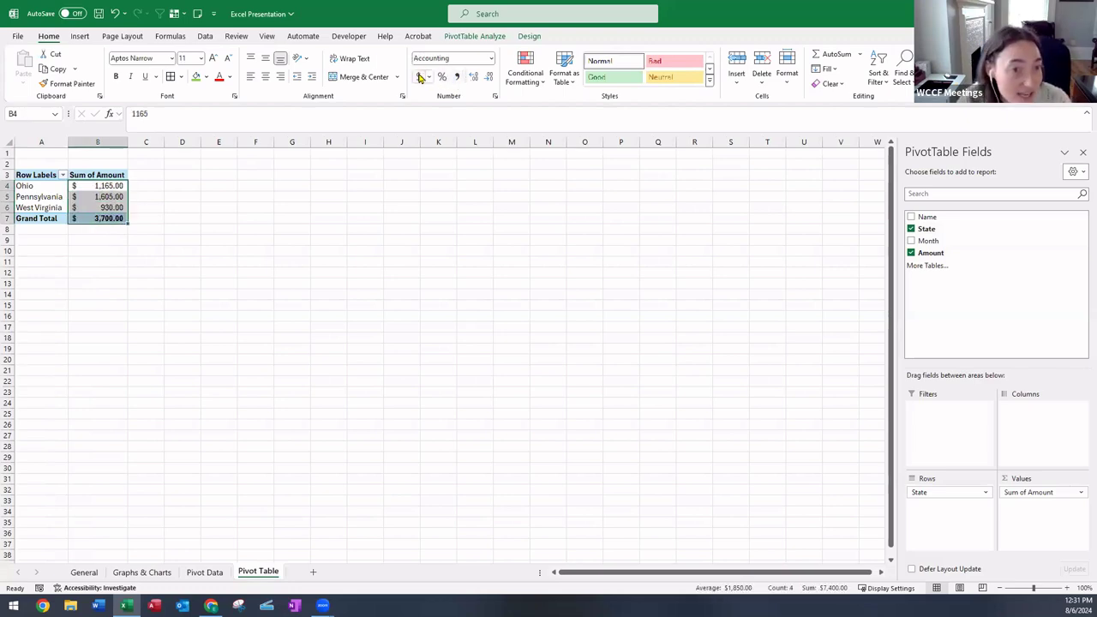
pyautogui.click(117, 17)
pyautogui.click(117, 17)
pyautogui.click(115, 272)
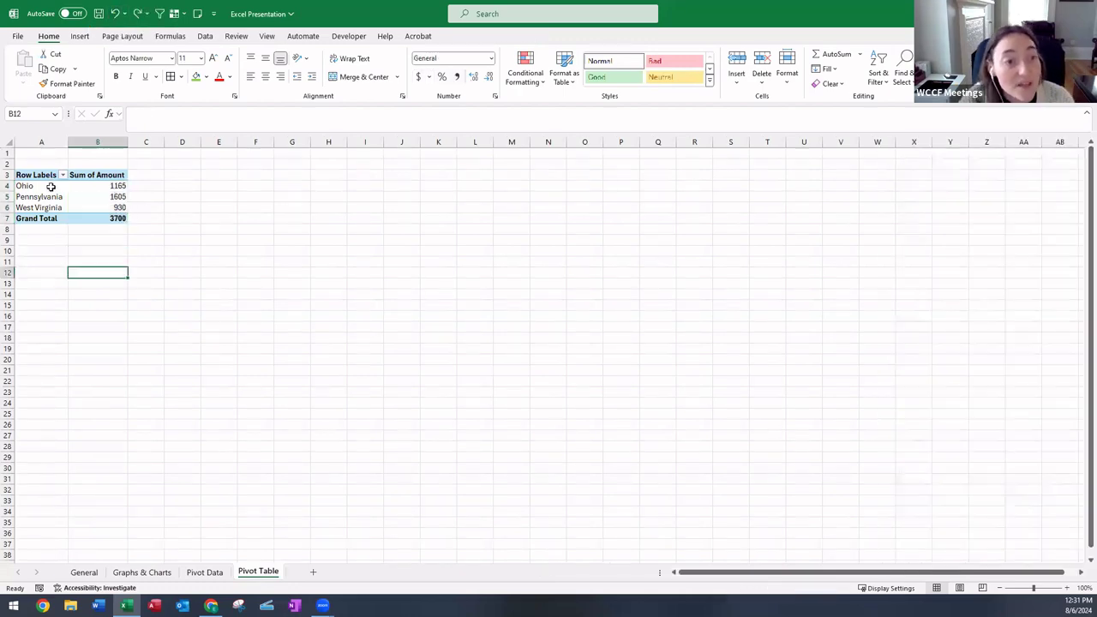
# Replace State with Month as the pivot table's row field to summarize amounts by month.
pyautogui.click(47, 186)
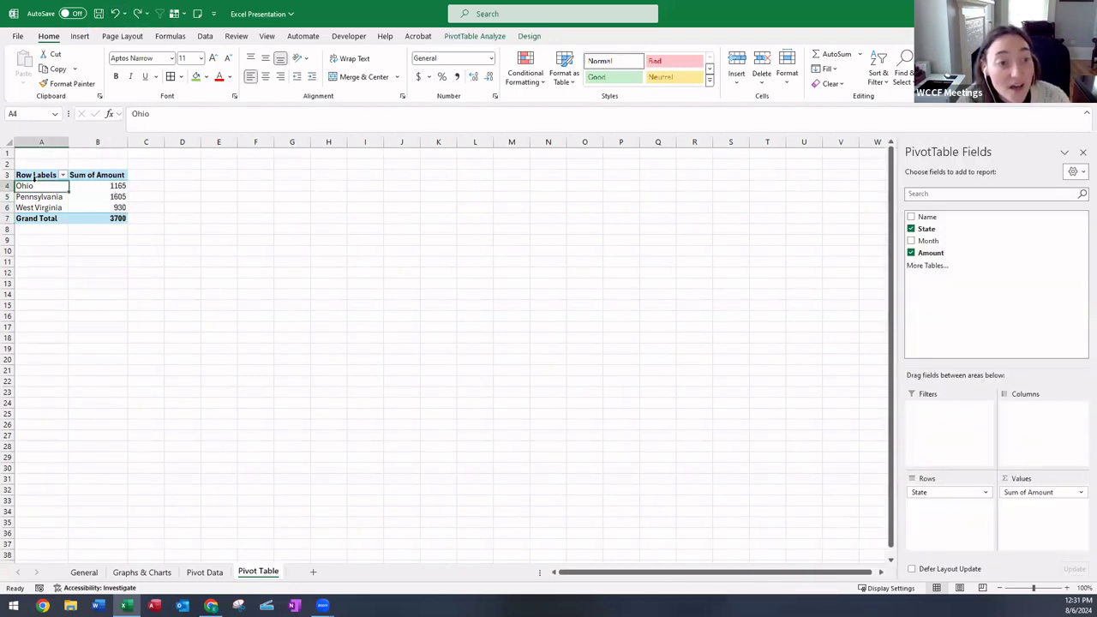
pyautogui.click(911, 229)
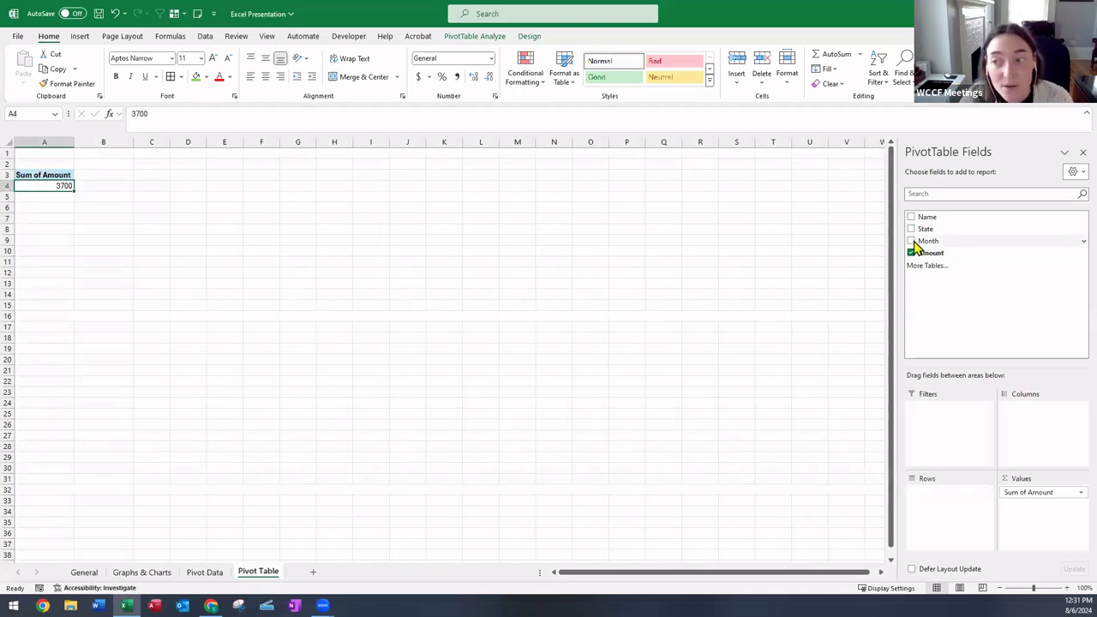
pyautogui.click(911, 241)
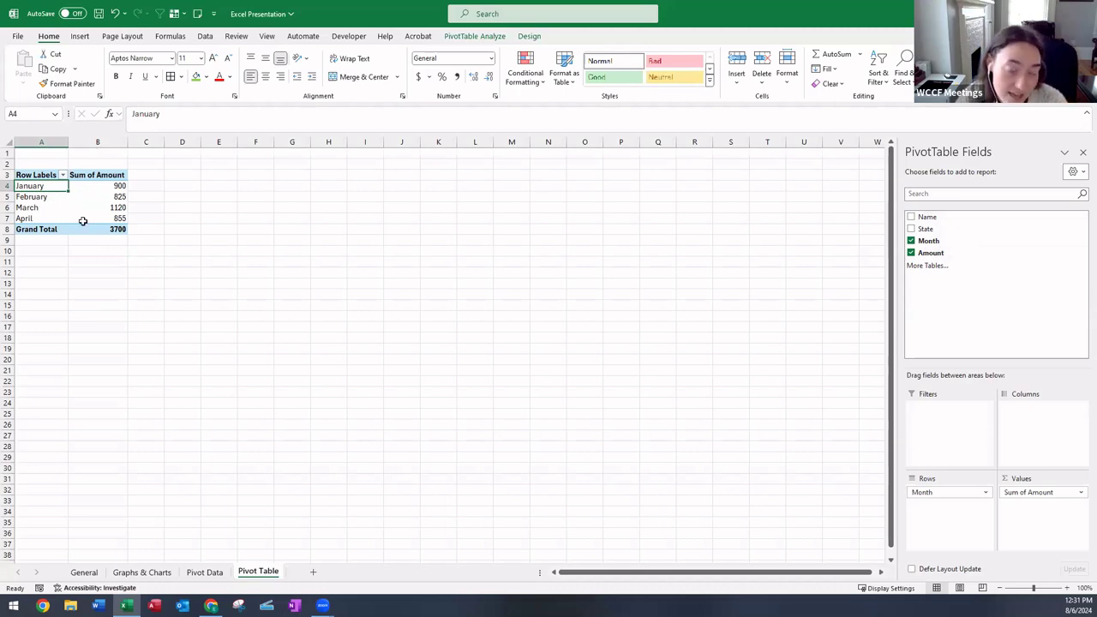
# Nest Month under State in the pivot table rows and select Ohio's monthly amounts in B5:B8.
pyautogui.click(911, 241)
pyautogui.click(911, 229)
pyautogui.click(911, 240)
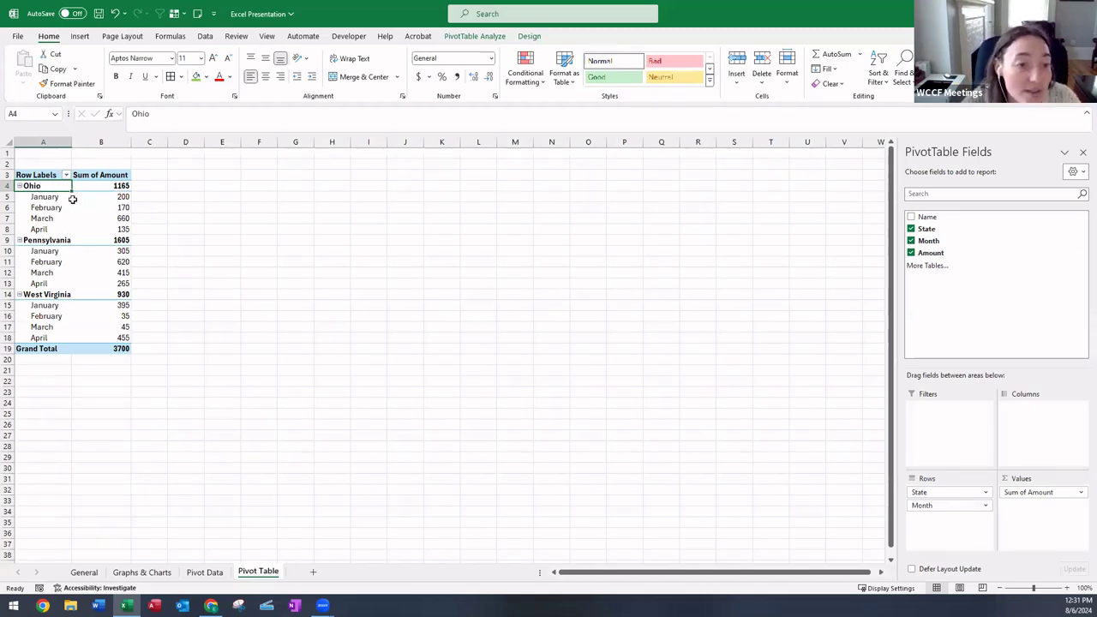
pyautogui.moveTo(117, 196); pyautogui.dragTo(120, 229)
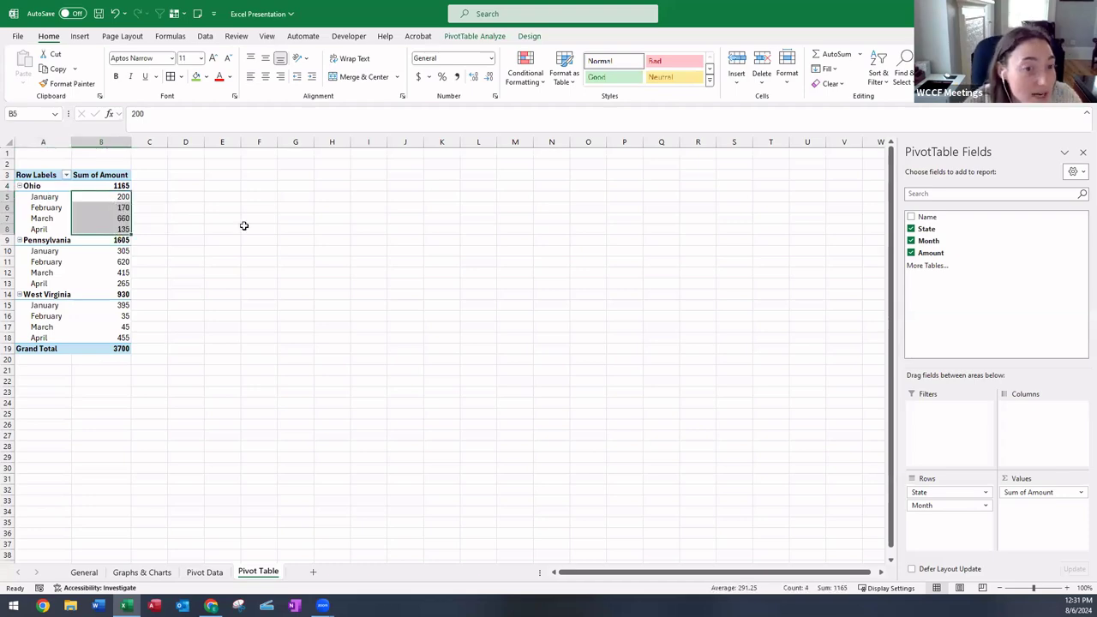
# Try the outline form on the pivot table, and set its report layout to tabular form.
pyautogui.click(245, 226)
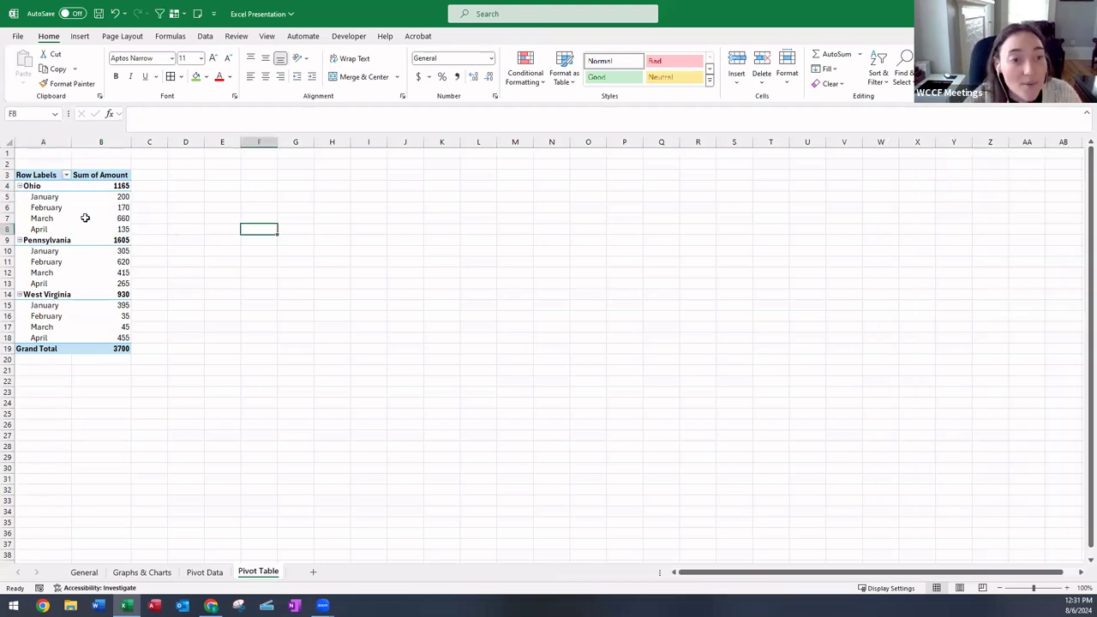
pyautogui.click(57, 196)
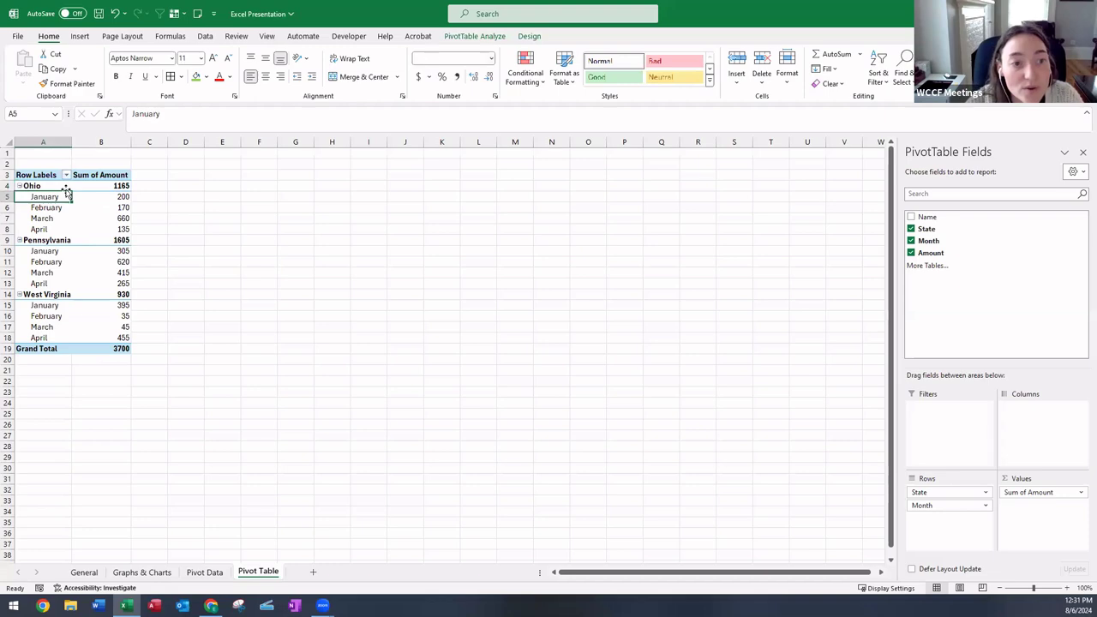
pyautogui.click(47, 175)
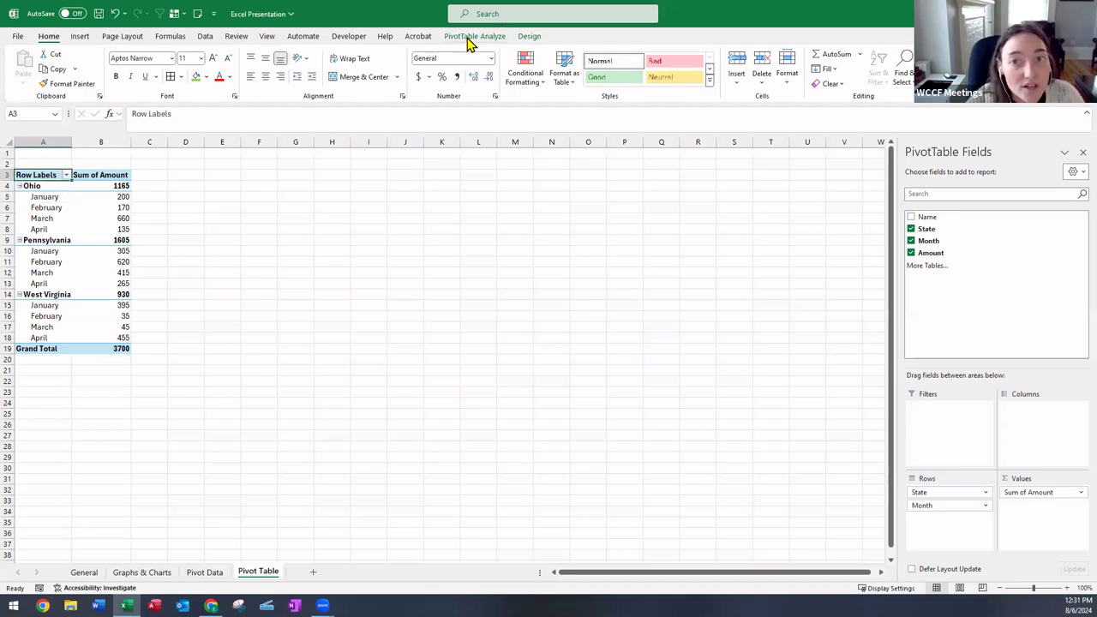
pyautogui.click(529, 37)
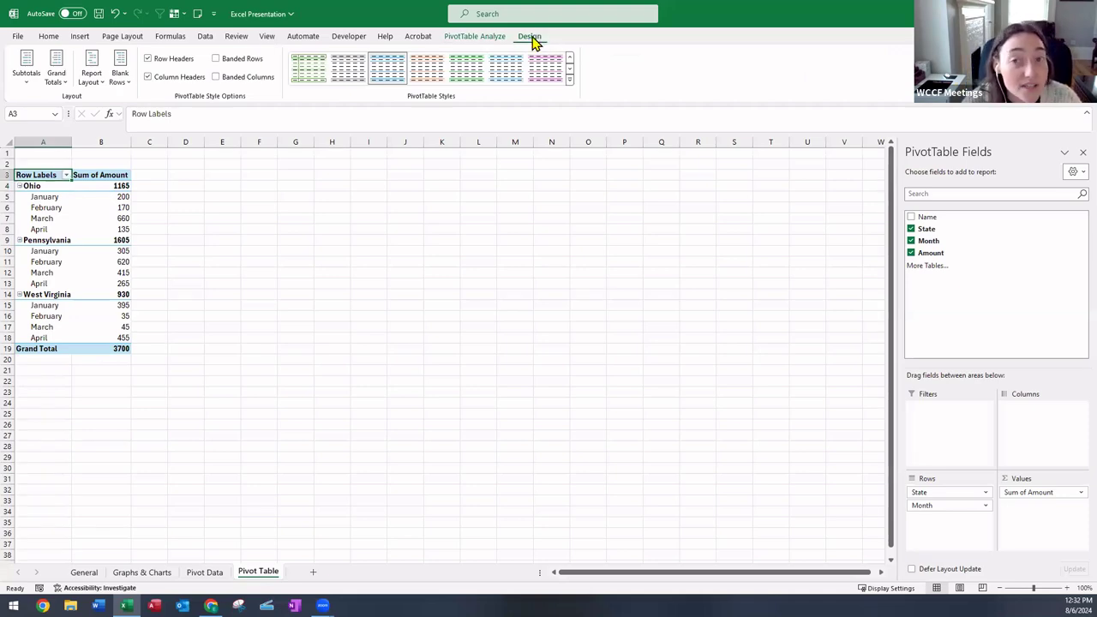
pyautogui.click(92, 77)
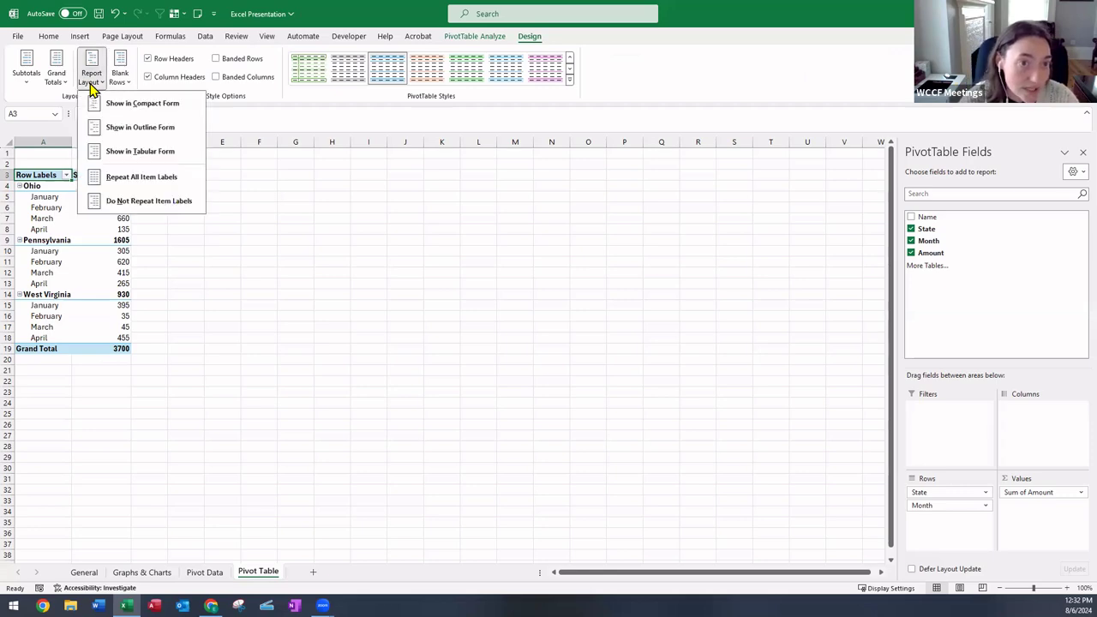
pyautogui.click(140, 128)
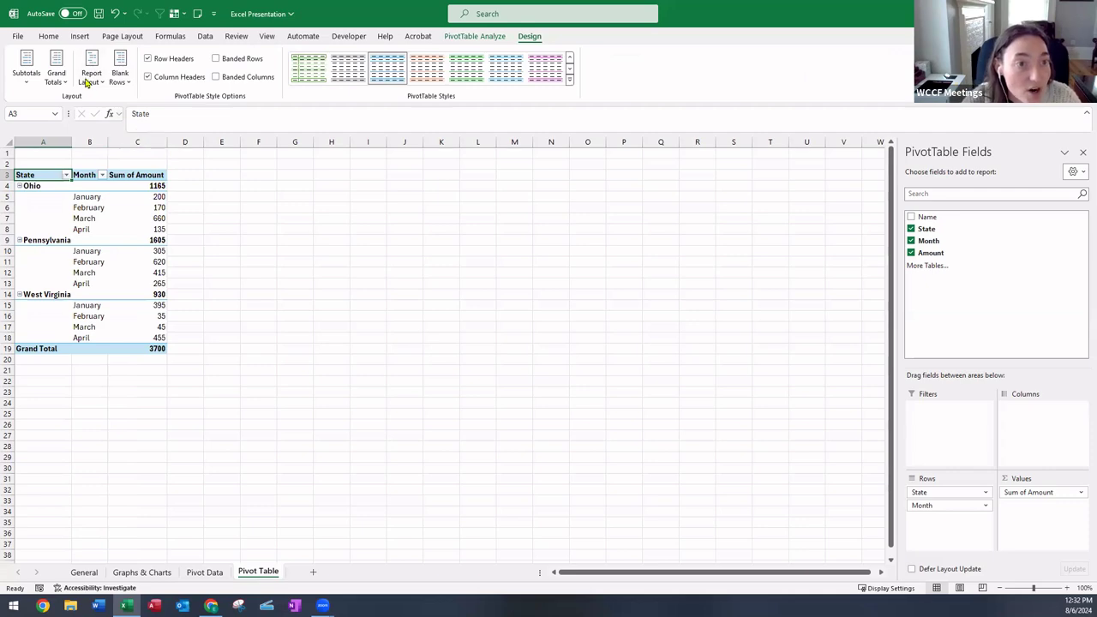
pyautogui.click(87, 78)
pyautogui.click(156, 153)
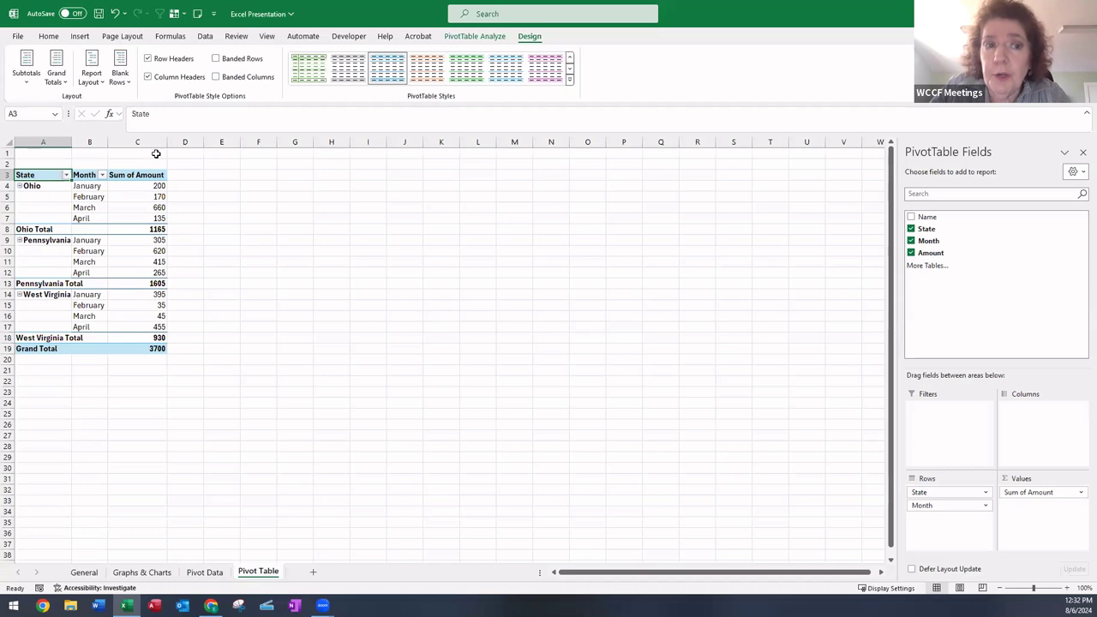
# Format the range B3:E48 on the Pivot Data sheet as a blue banded table with headers.
pyautogui.click(205, 572)
pyautogui.scroll(1, 129, 316)
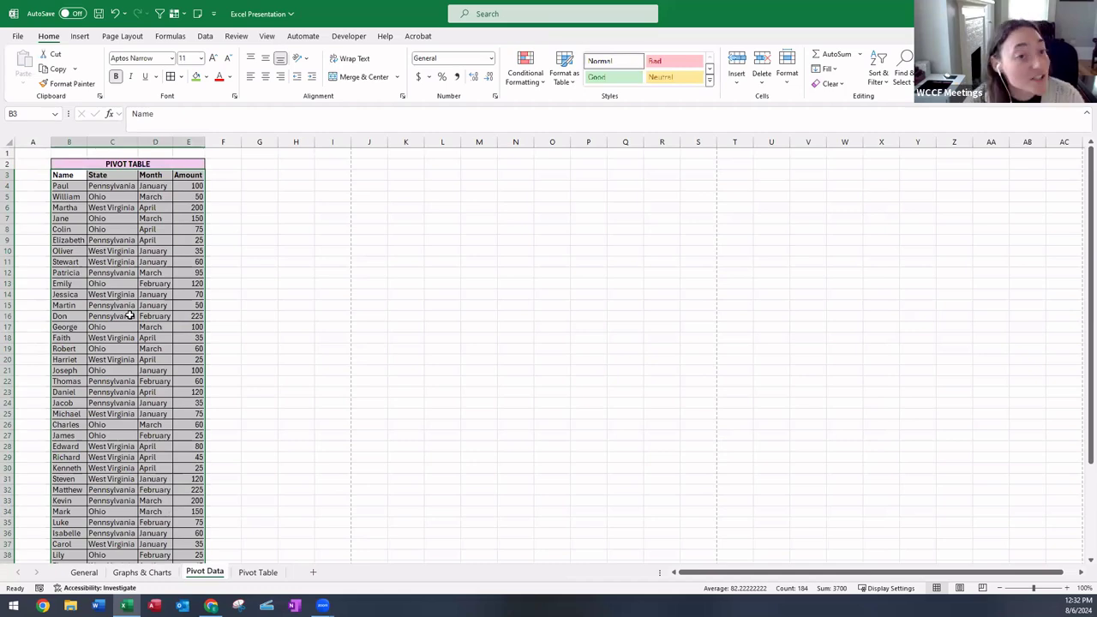
pyautogui.click(129, 317)
pyautogui.click(157, 229)
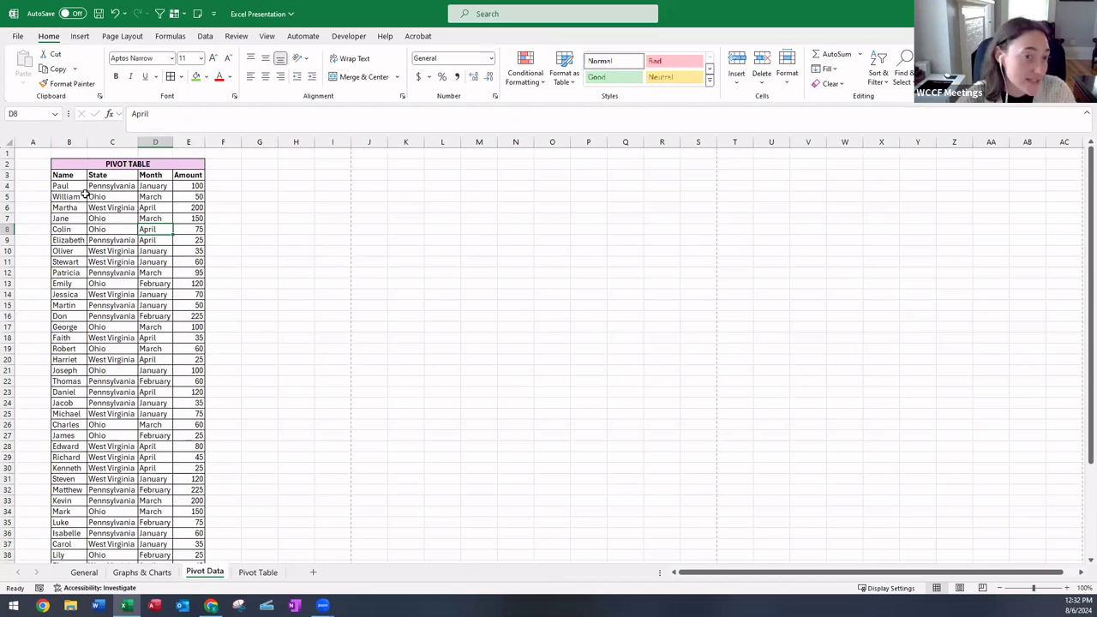
pyautogui.moveTo(85, 177); pyautogui.dragTo(201, 199)
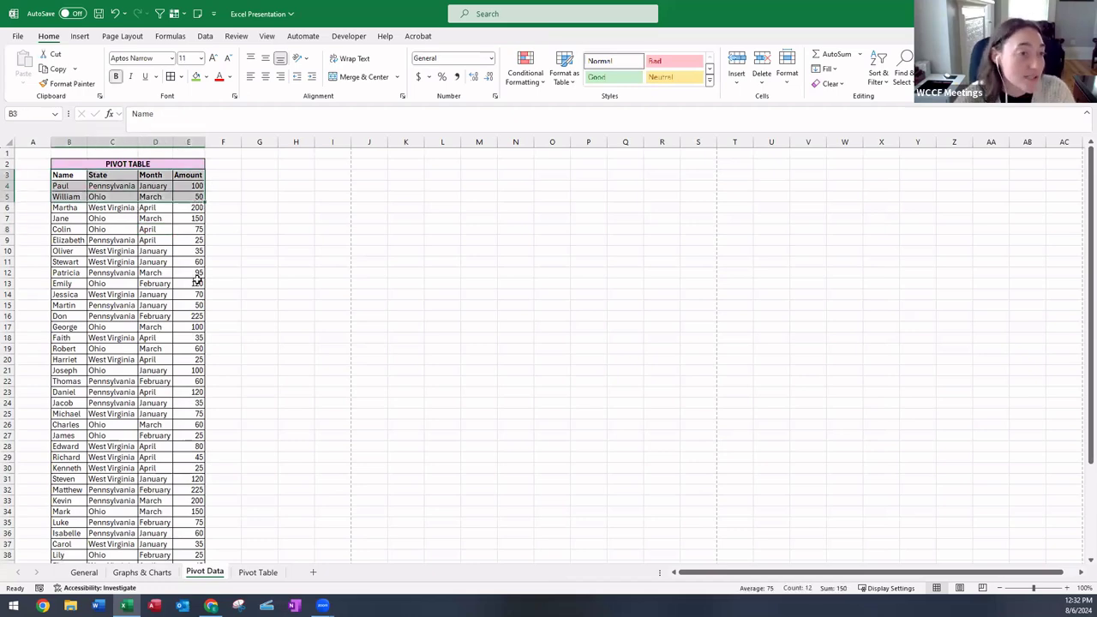
pyautogui.click(155, 229)
pyautogui.moveTo(64, 175); pyautogui.dragTo(206, 186)
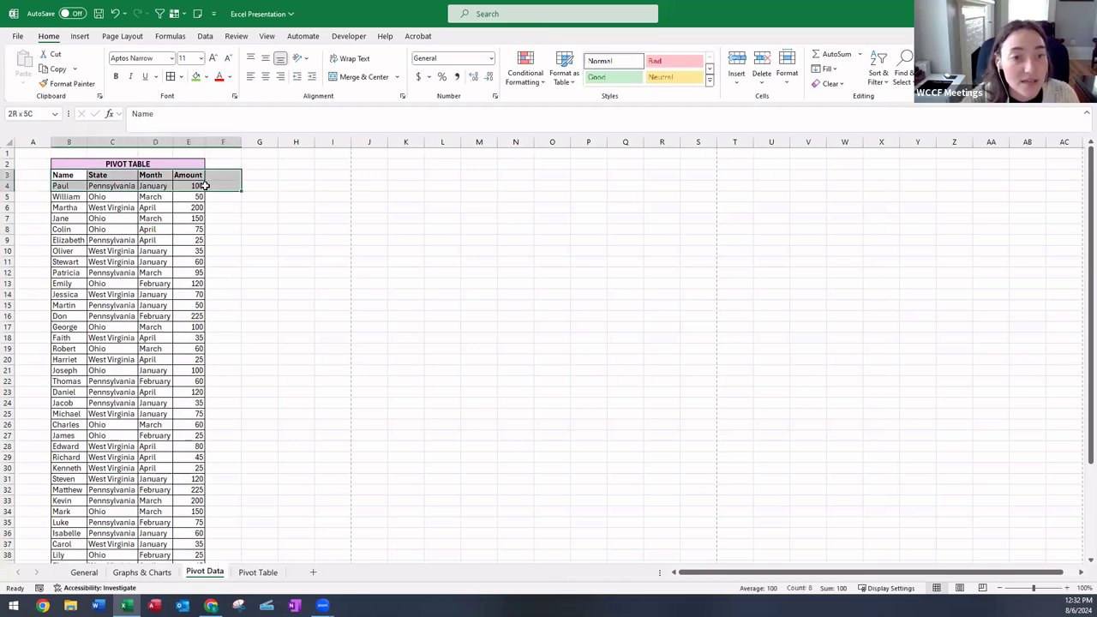
pyautogui.moveTo(187, 505); pyautogui.dragTo(196, 533)
pyautogui.scroll(-1, 286, 230)
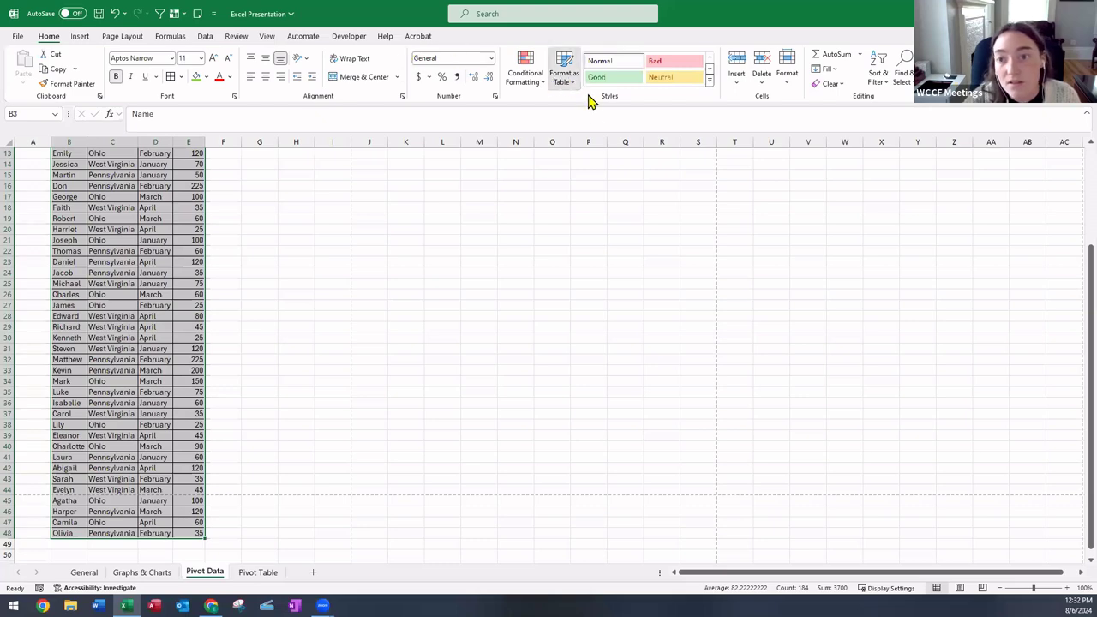
pyautogui.click(563, 70)
pyautogui.click(608, 238)
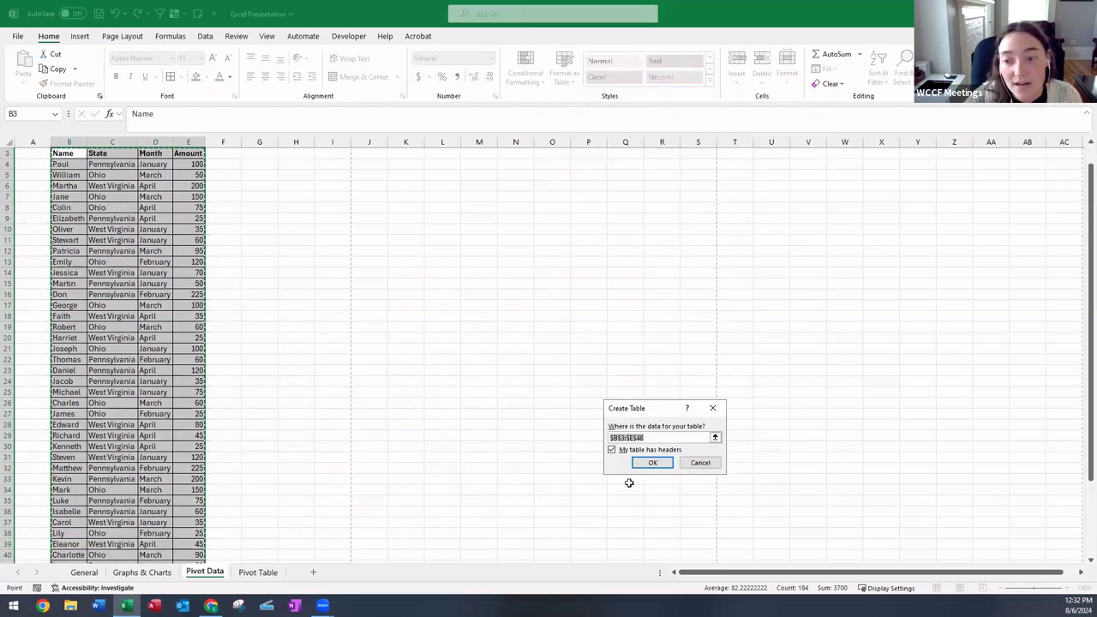
pyautogui.click(651, 463)
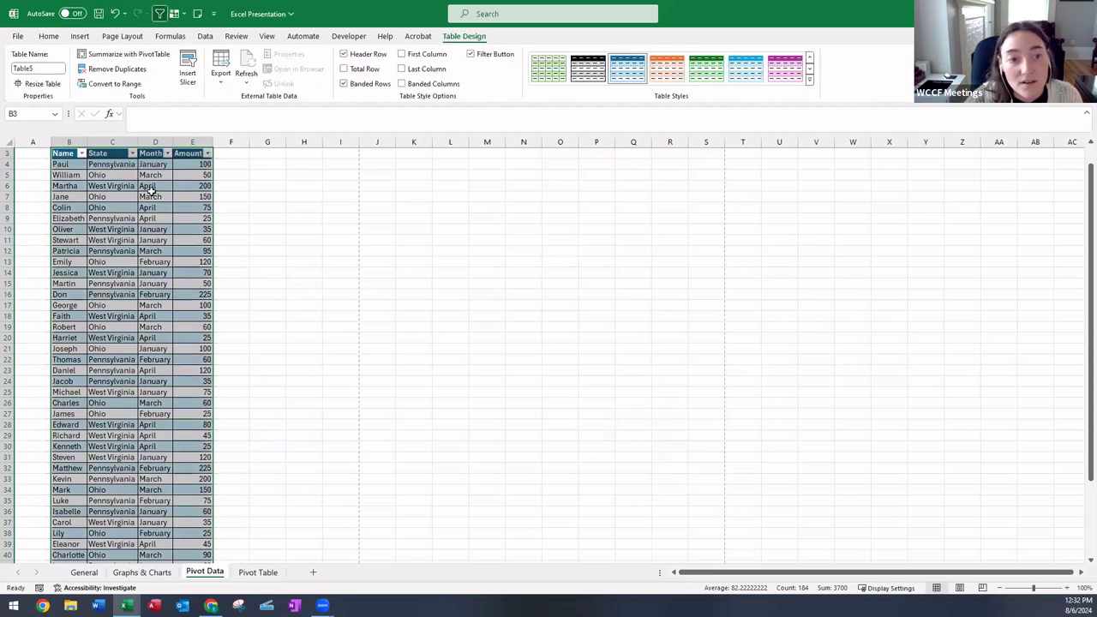
pyautogui.click(147, 195)
pyautogui.scroll(1, 126, 247)
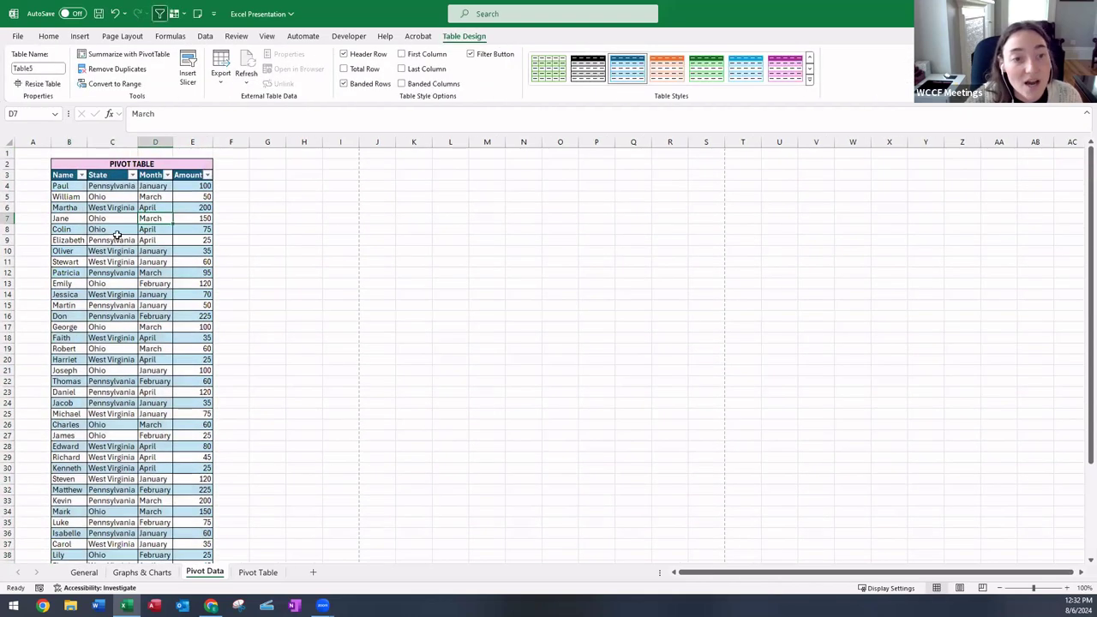
# Check the source proposed for a new pivot table based on the formatted data, and cancel its creation.
pyautogui.click(79, 37)
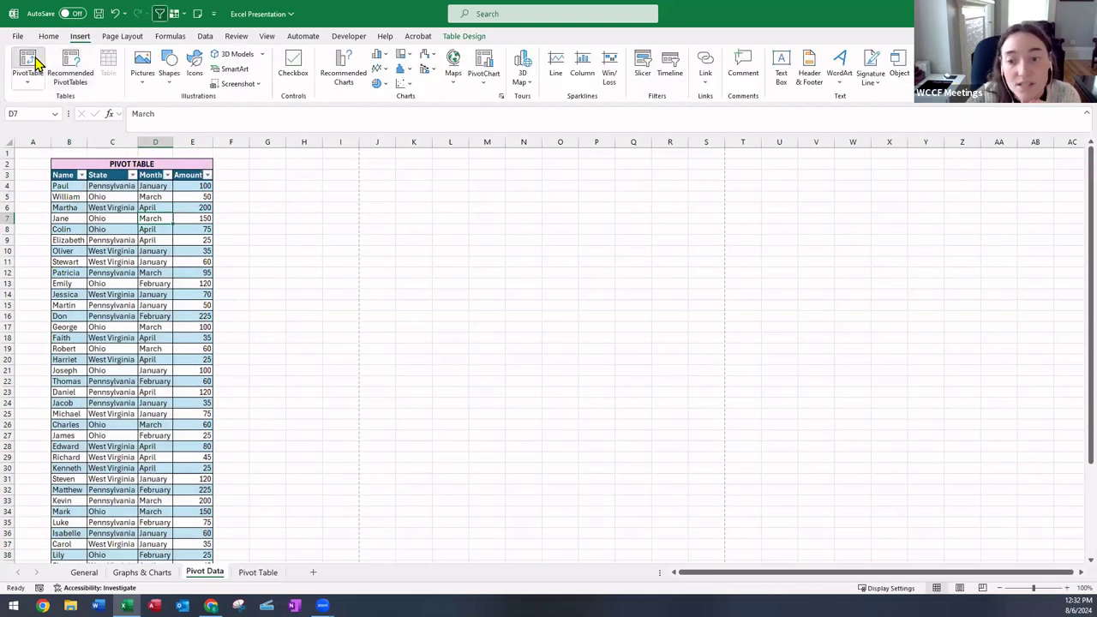
pyautogui.click(27, 62)
pyautogui.scroll(1, 160, 255)
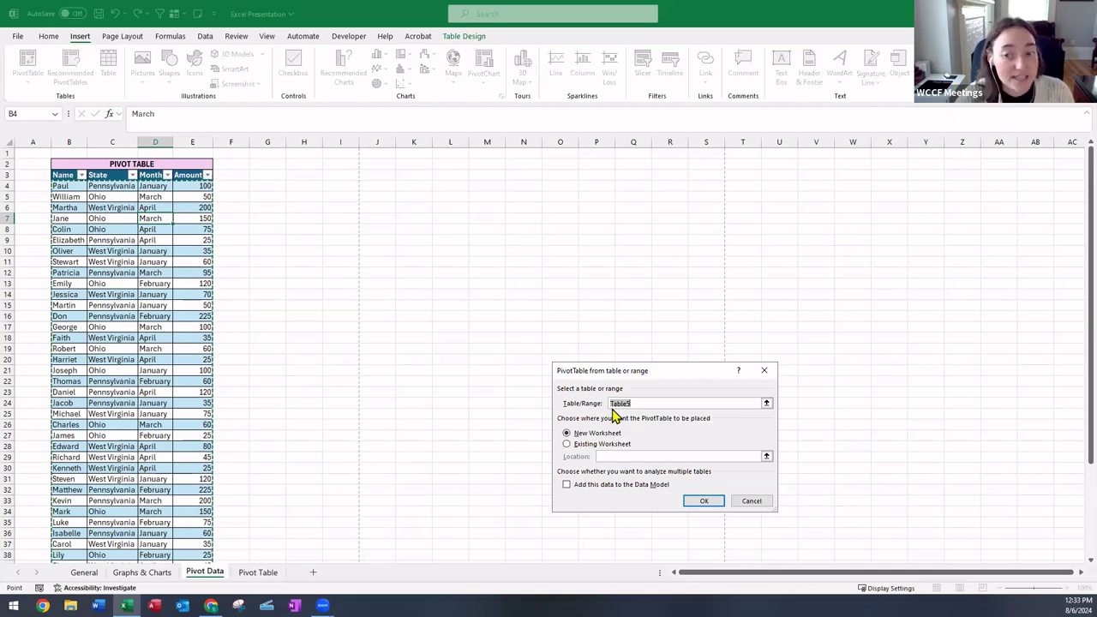
pyautogui.click(758, 502)
pyautogui.click(268, 218)
pyautogui.click(150, 229)
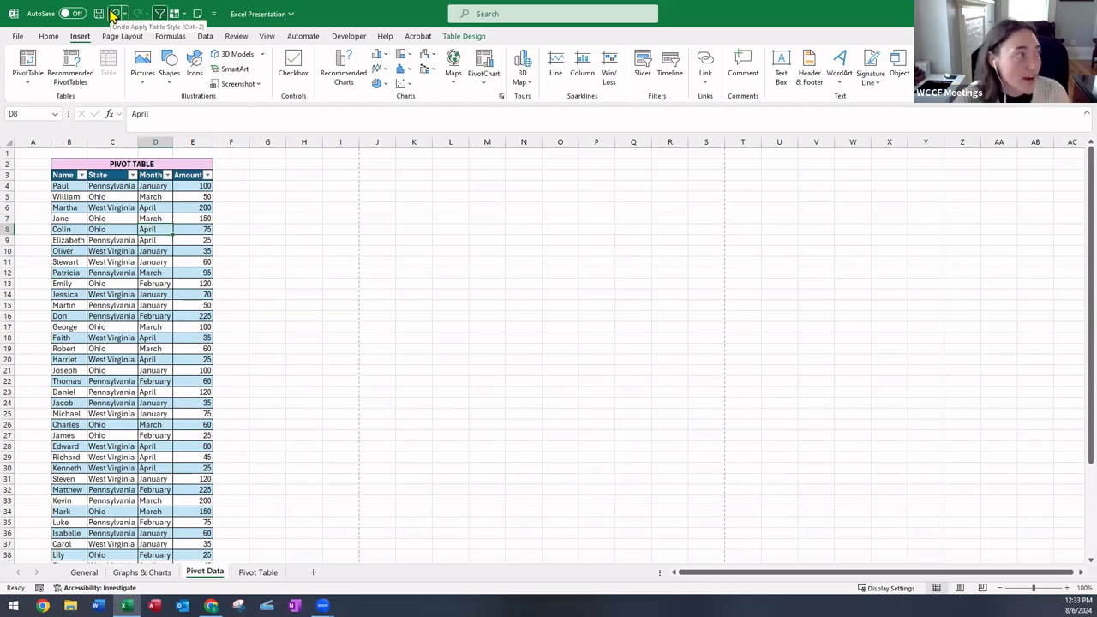
# Review the report layout, subtotal and grand total options for the pivot table on the Pivot Table sheet.
pyautogui.click(260, 572)
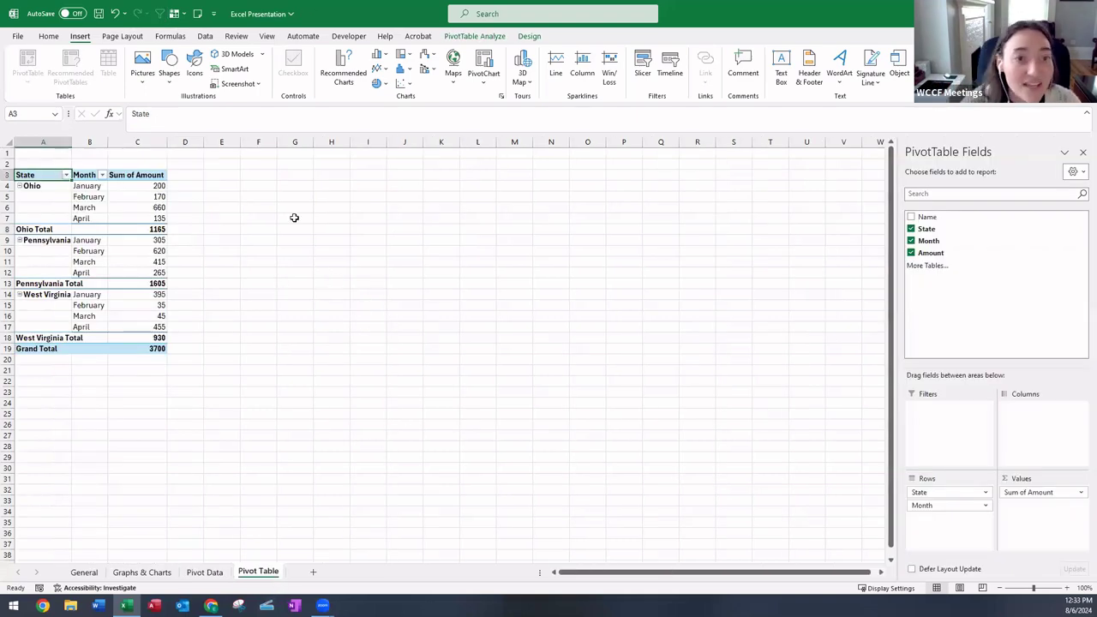
pyautogui.click(499, 38)
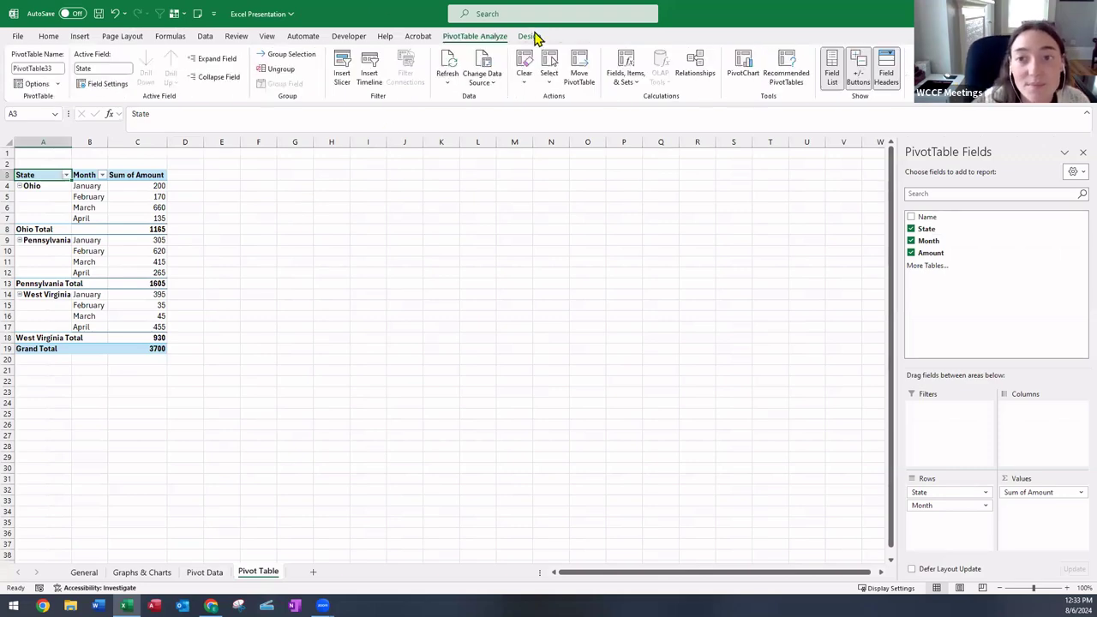
pyautogui.click(531, 38)
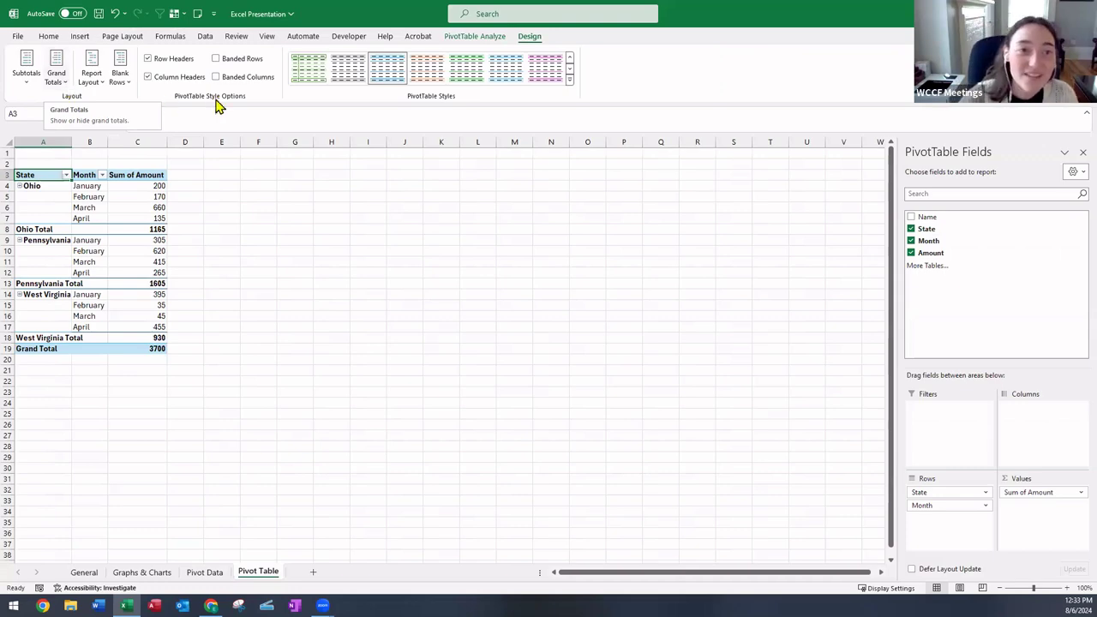
pyautogui.click(92, 75)
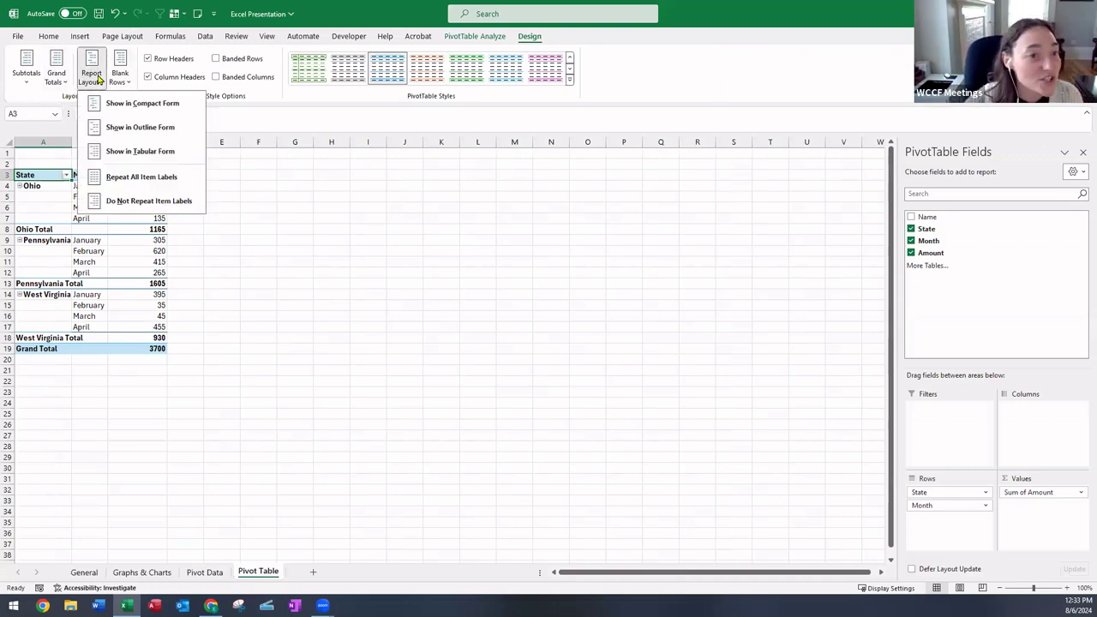
pyautogui.click(98, 79)
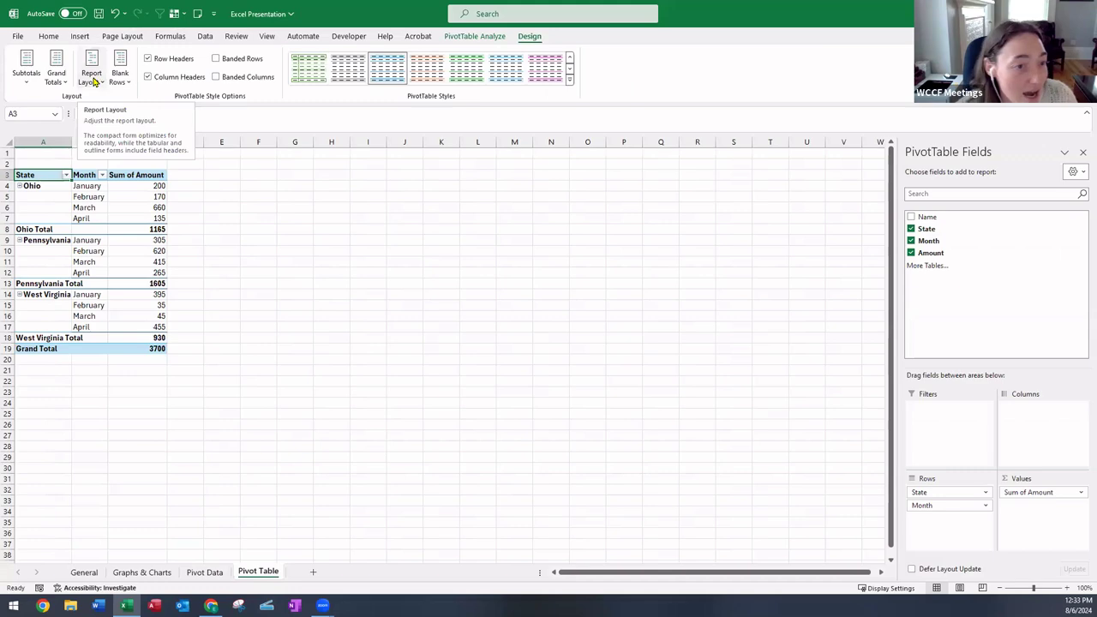
pyautogui.click(90, 80)
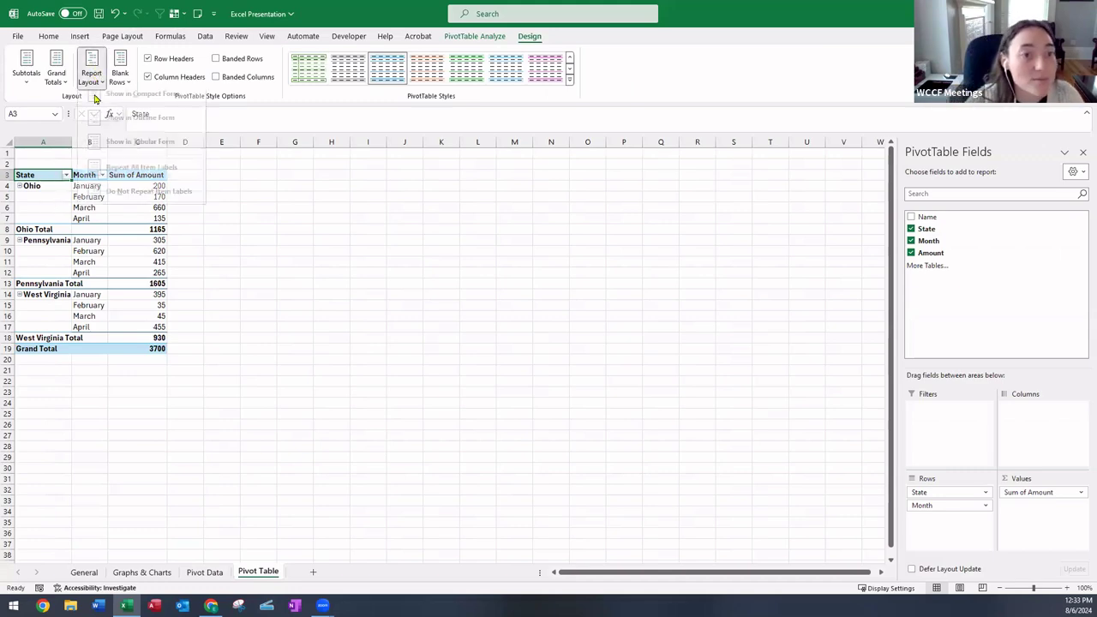
pyautogui.click(324, 272)
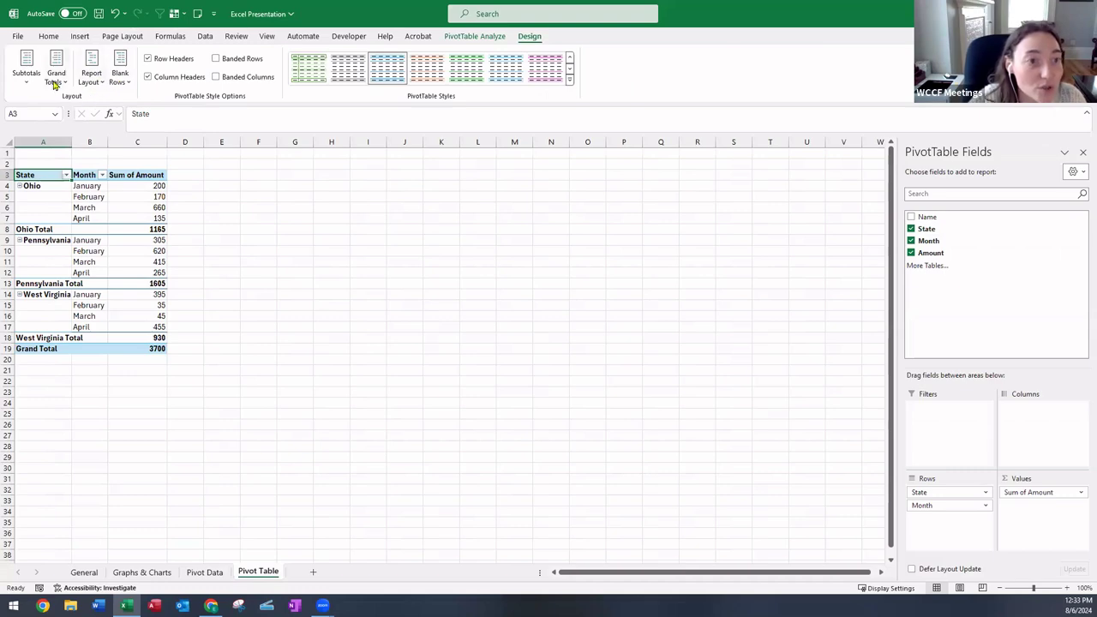
pyautogui.click(27, 73)
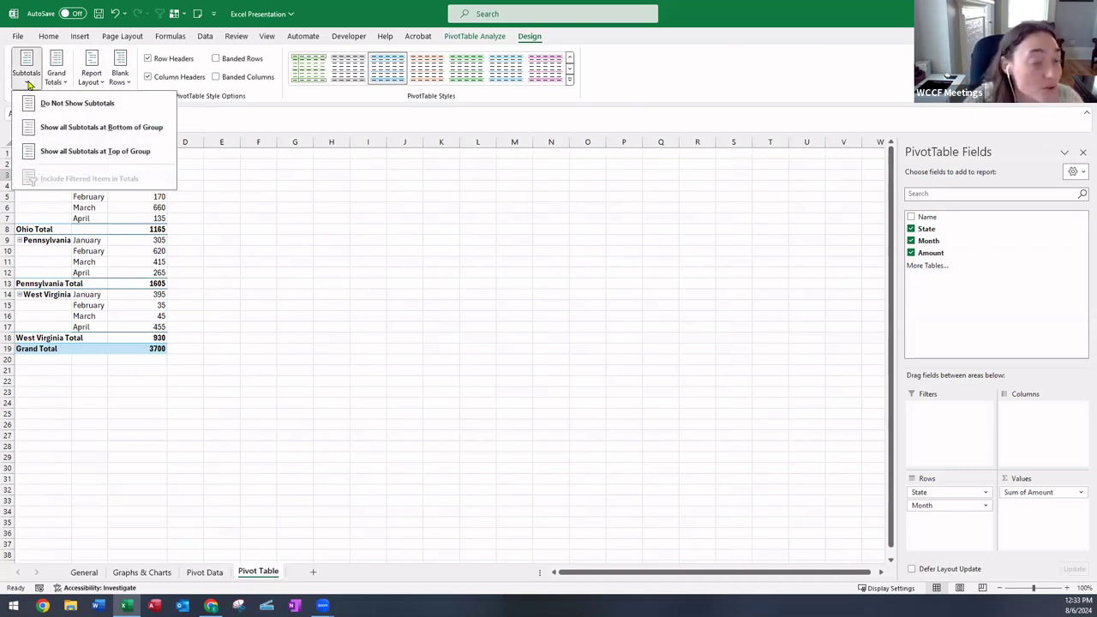
pyautogui.click(56, 73)
pyautogui.click(56, 73)
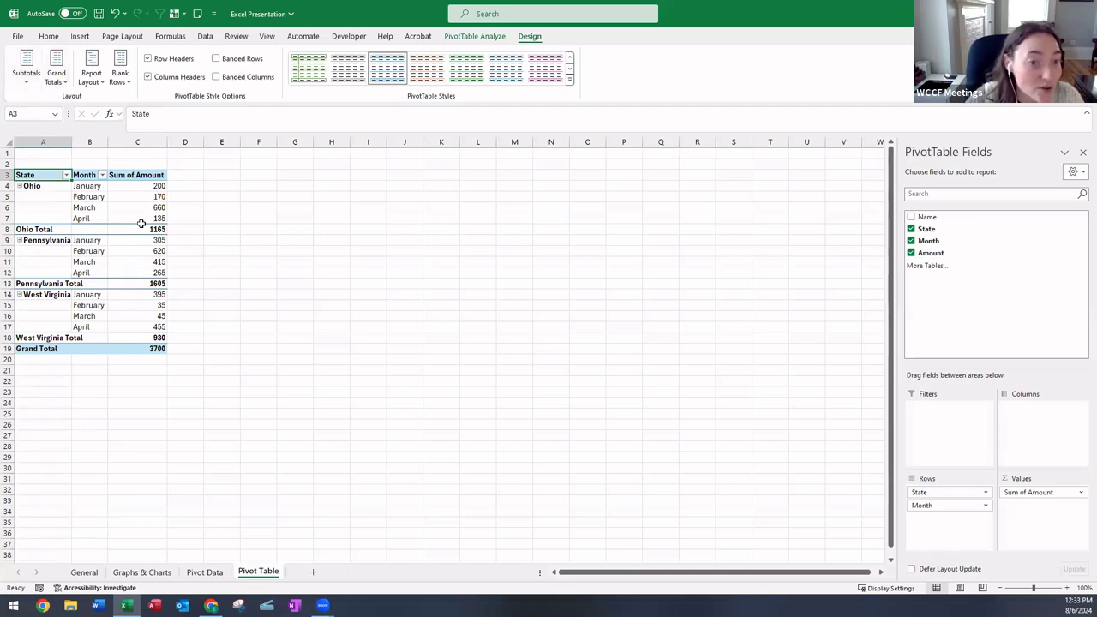
# Hide the subtotals of each state in the pivot table.
pyautogui.click(21, 74)
pyautogui.click(46, 104)
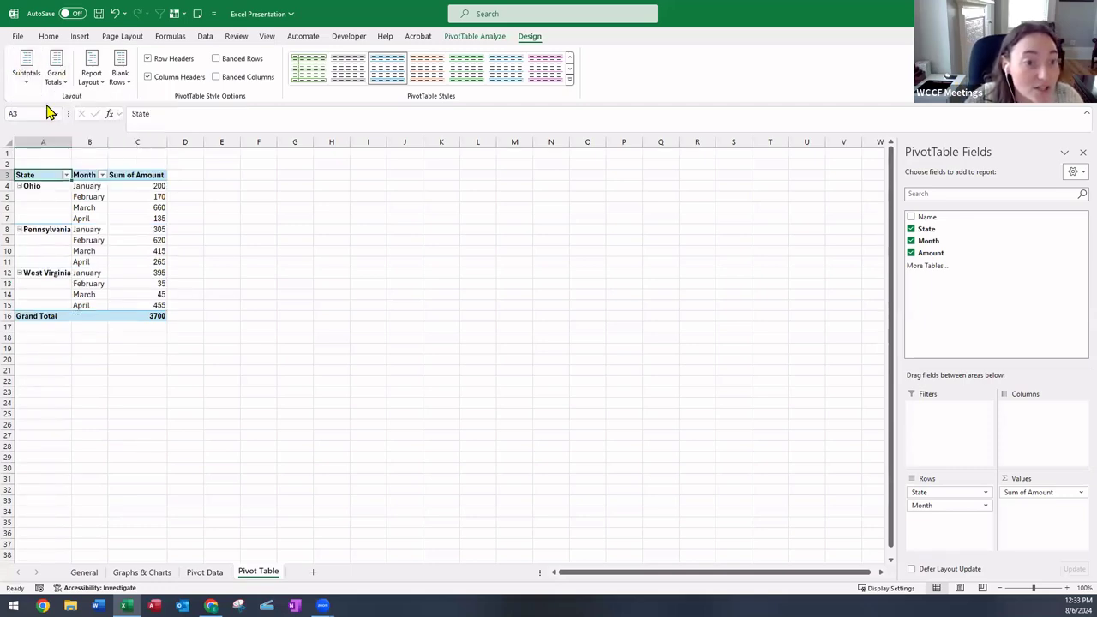
pyautogui.click(303, 298)
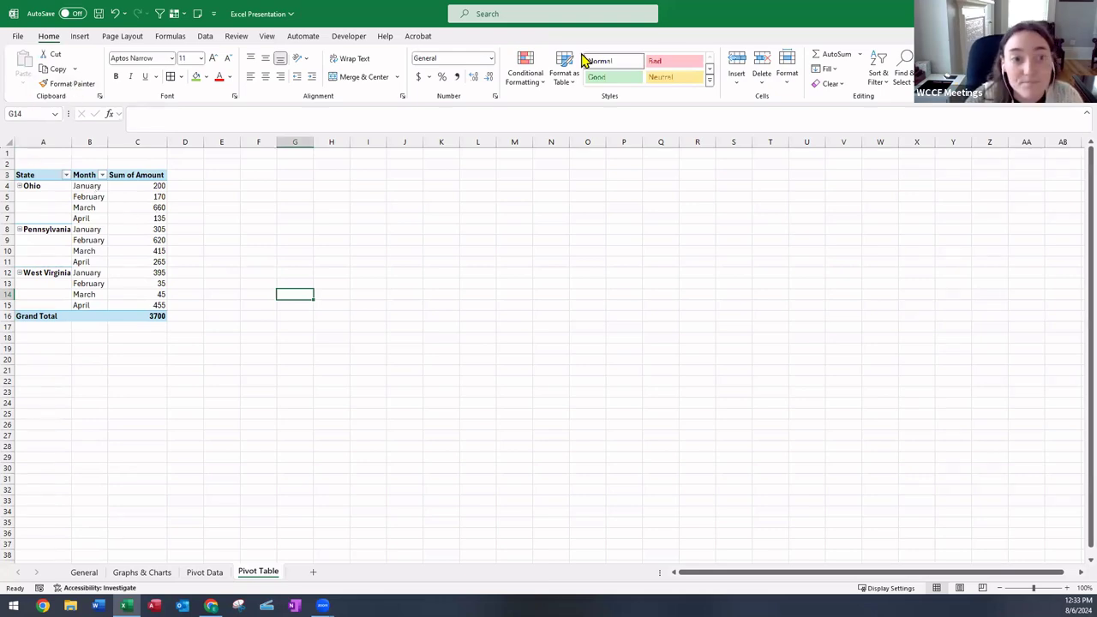
# Show all of the pivot table's subtotals at the bottom of each group.
pyautogui.press('Left')
pyautogui.press('Left')
pyautogui.press('Left')
pyautogui.press('Left')
pyautogui.press('Up')
pyautogui.press('Up')
pyautogui.press('Up')
pyautogui.press('Up')
pyautogui.press('Up')
pyautogui.press('Up')
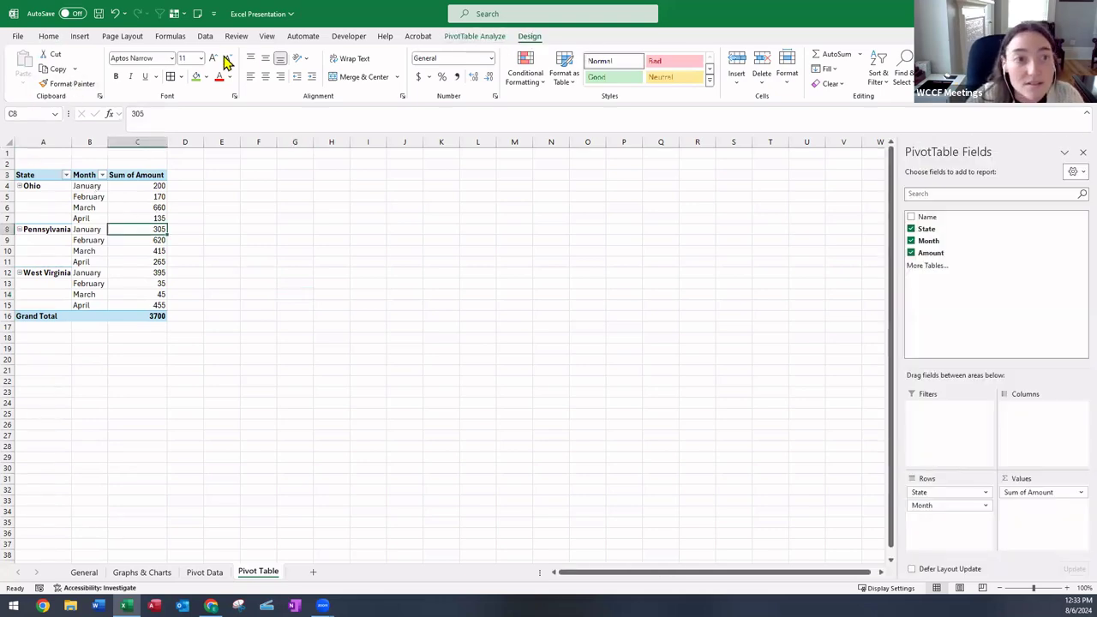
pyautogui.click(26, 77)
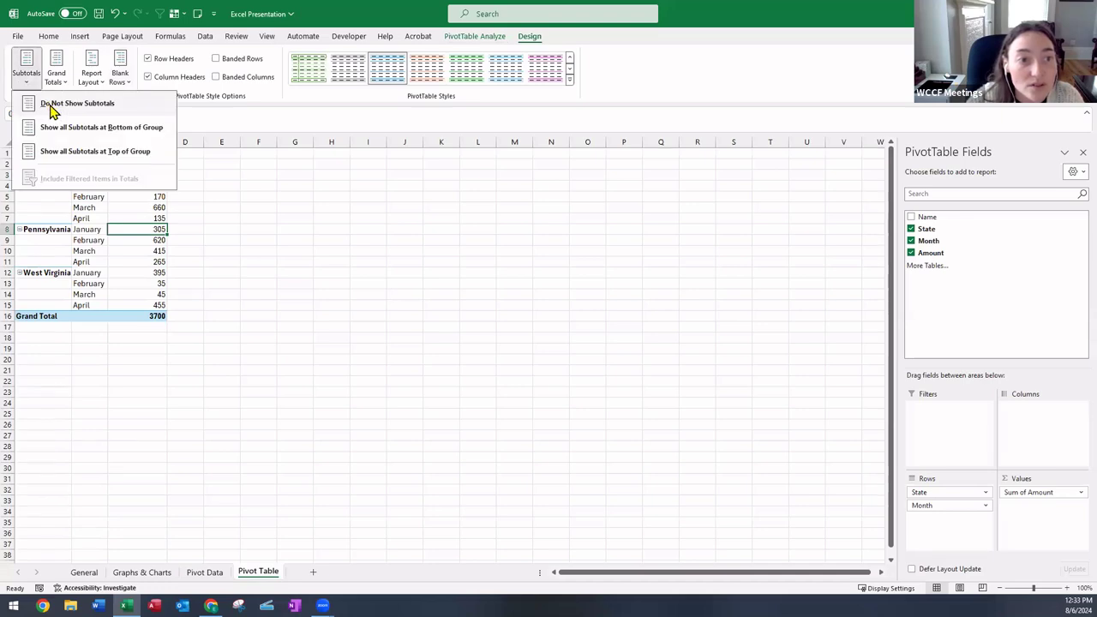
pyautogui.click(73, 129)
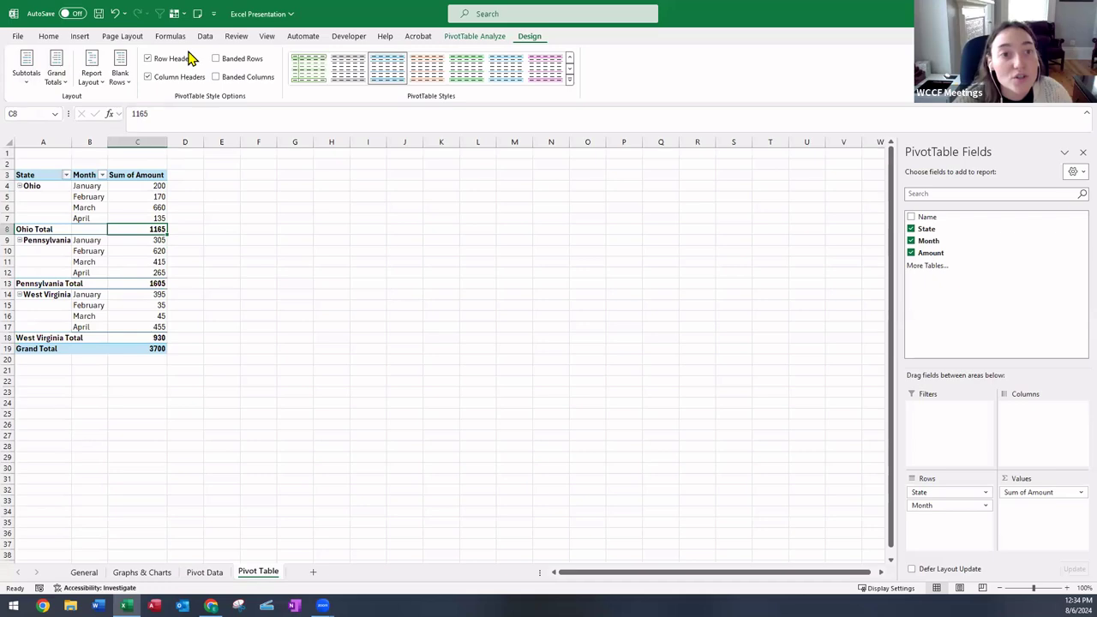
# Turn on banded rows for the pivot table, and try its column header and row header formatting off and on.
pyautogui.click(239, 60)
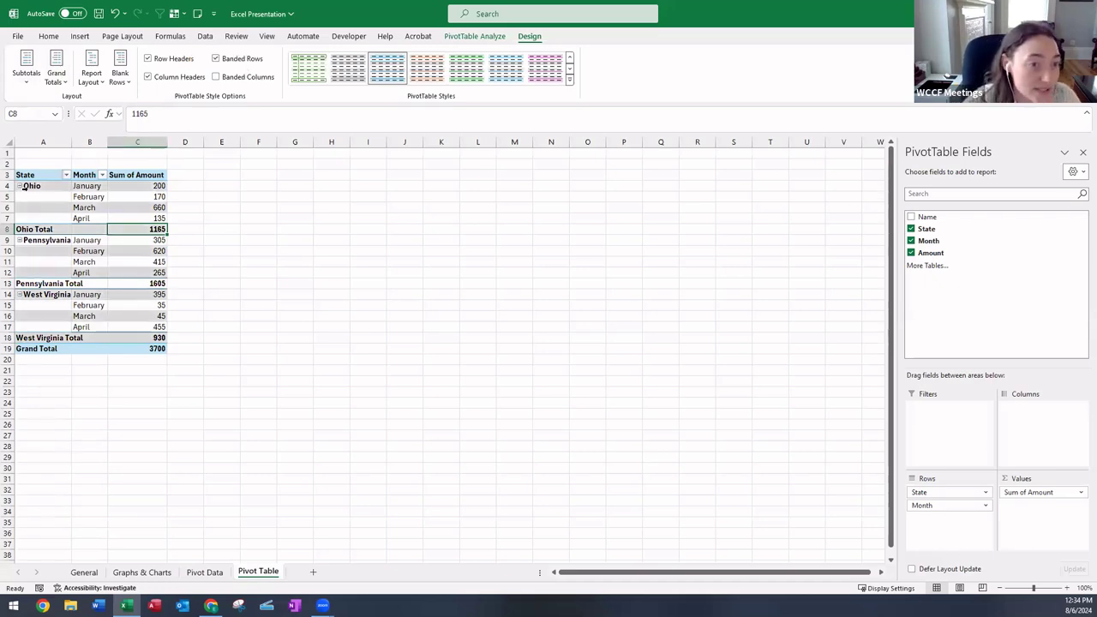
pyautogui.click(150, 78)
pyautogui.click(150, 78)
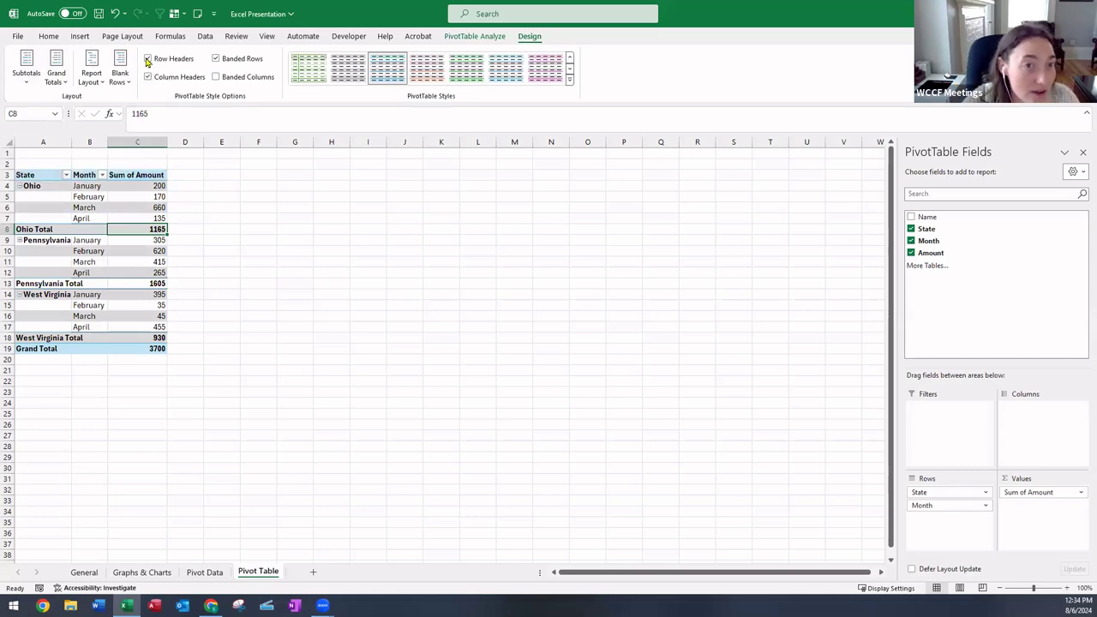
pyautogui.click(149, 59)
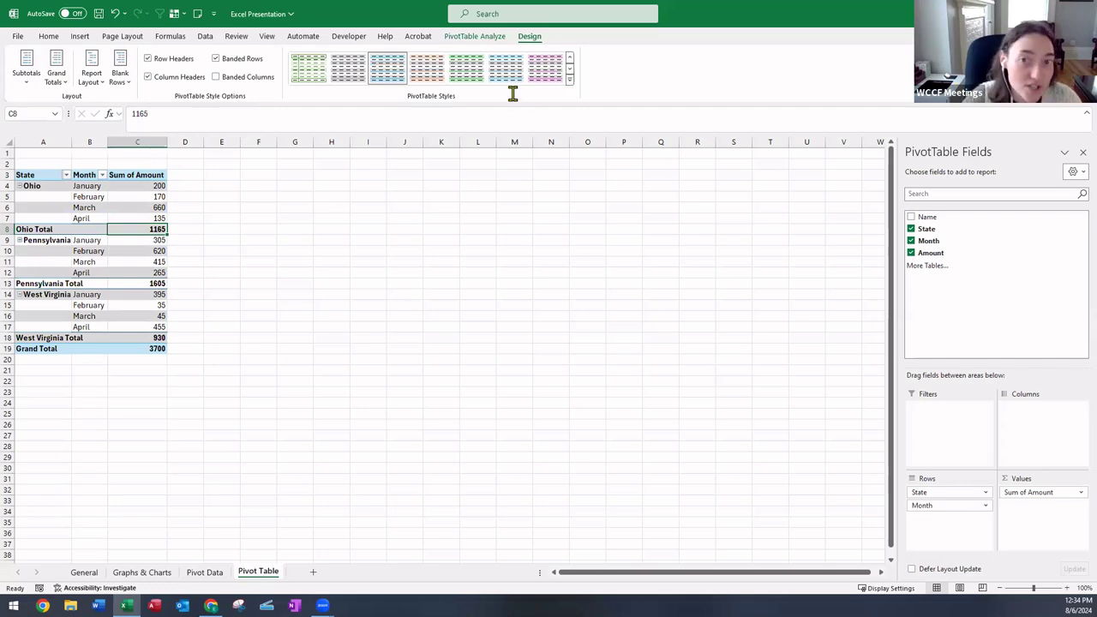
# Review the available PivotTable styles and the report layout choices for the pivot table.
pyautogui.click(569, 79)
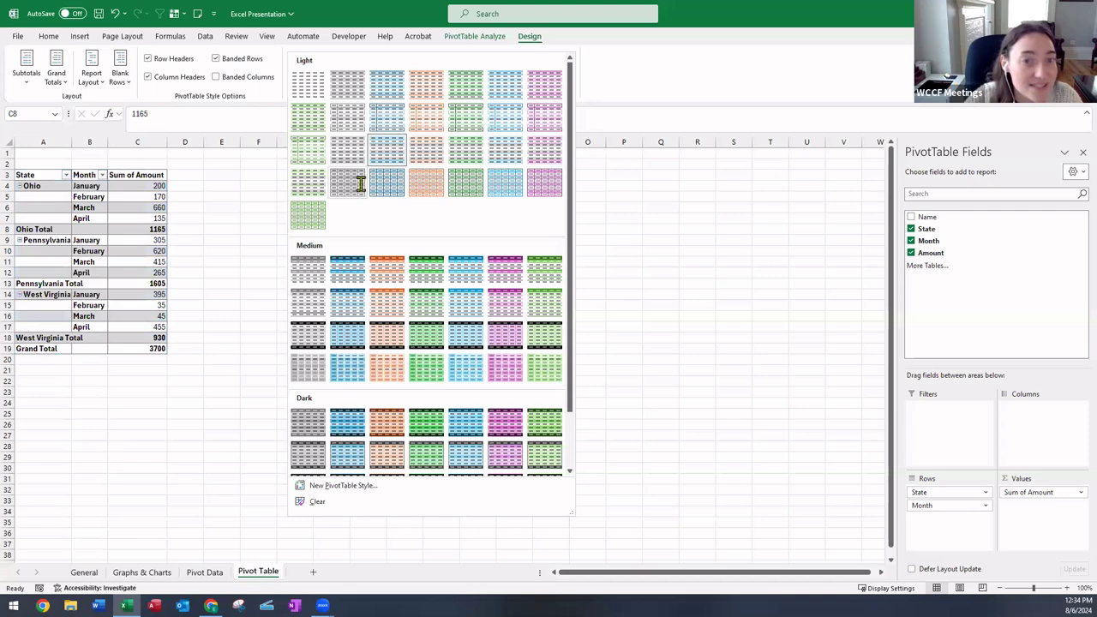
pyautogui.click(538, 37)
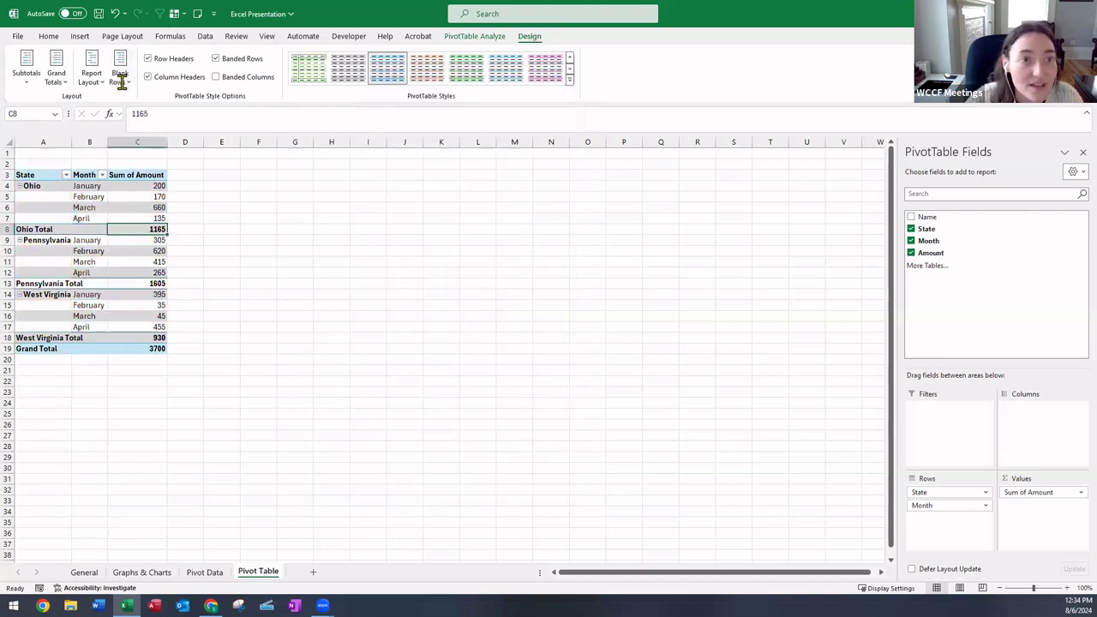
pyautogui.click(91, 74)
pyautogui.click(91, 74)
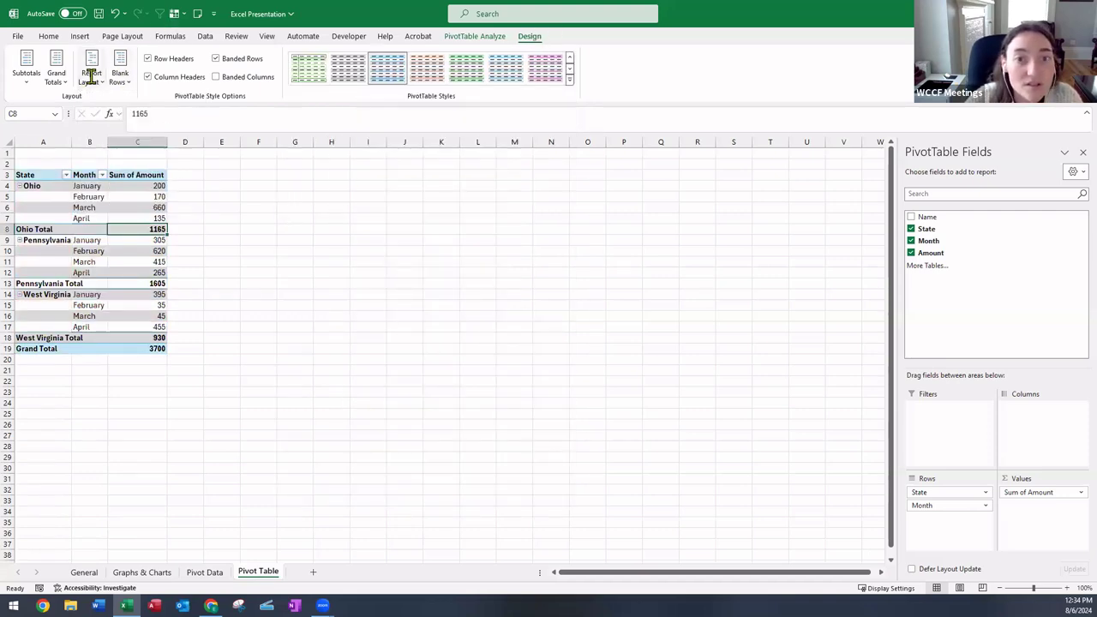
# Insert a blank line after each state group in the pivot table.
pyautogui.click(120, 75)
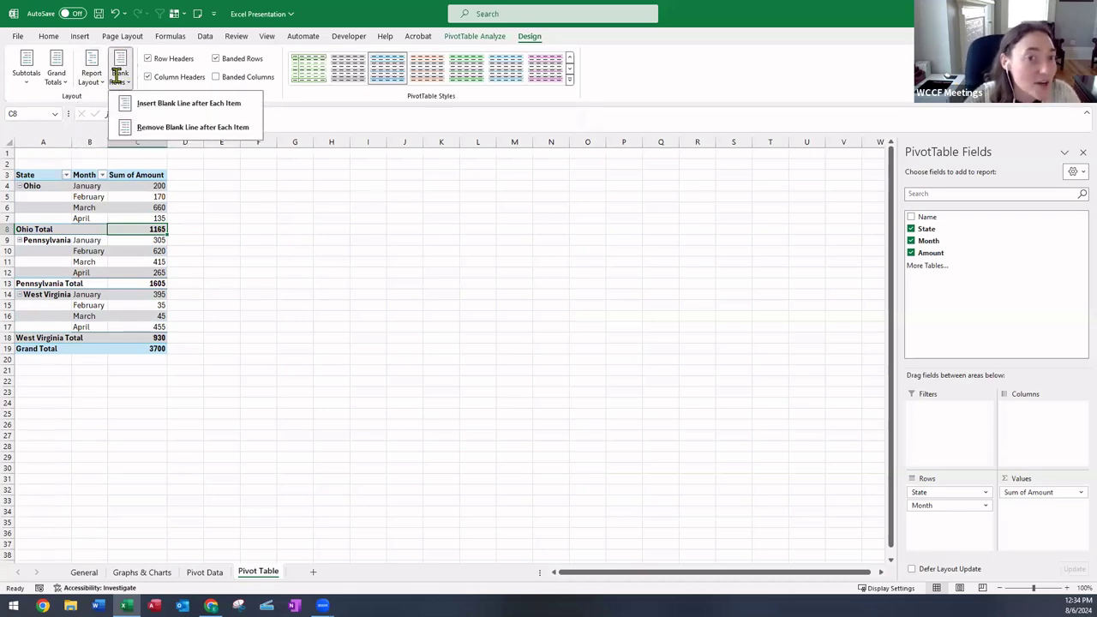
pyautogui.click(137, 103)
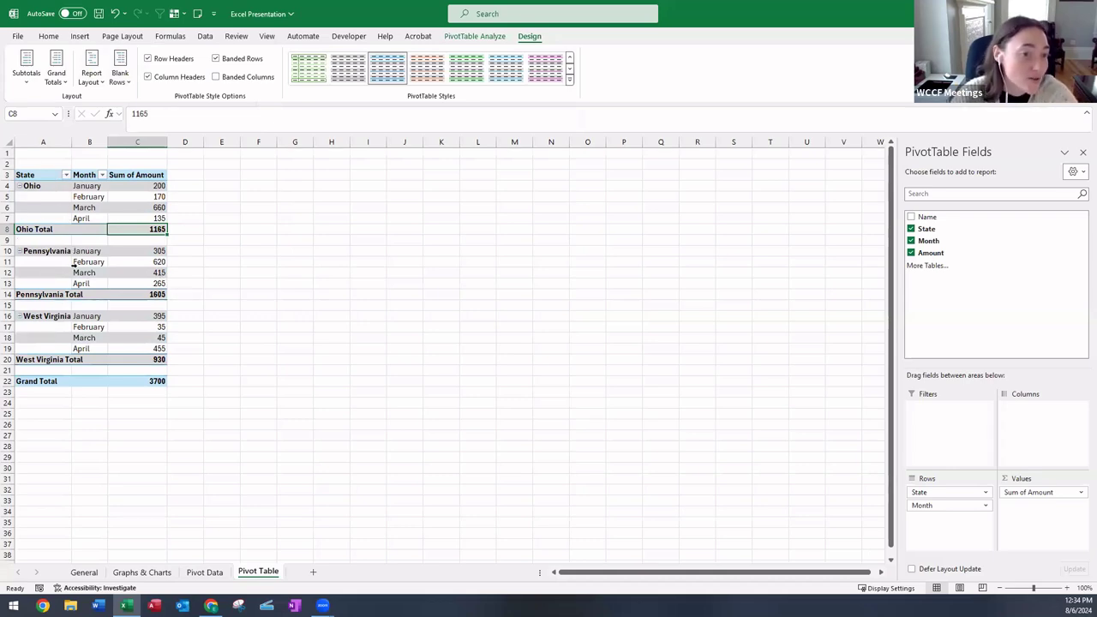
pyautogui.click(120, 79)
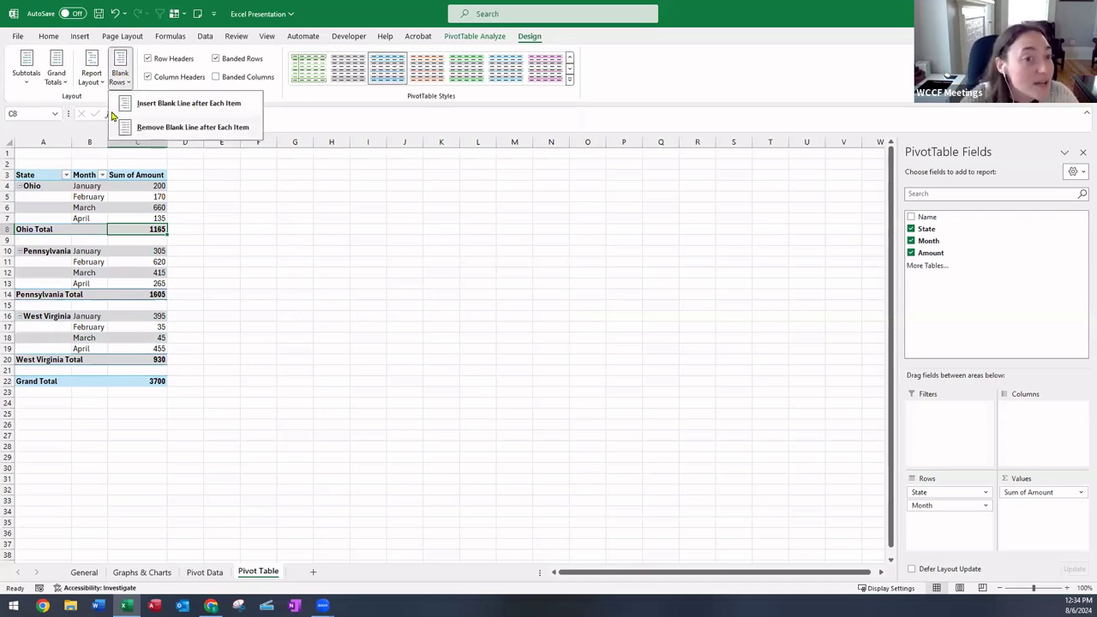
pyautogui.click(120, 73)
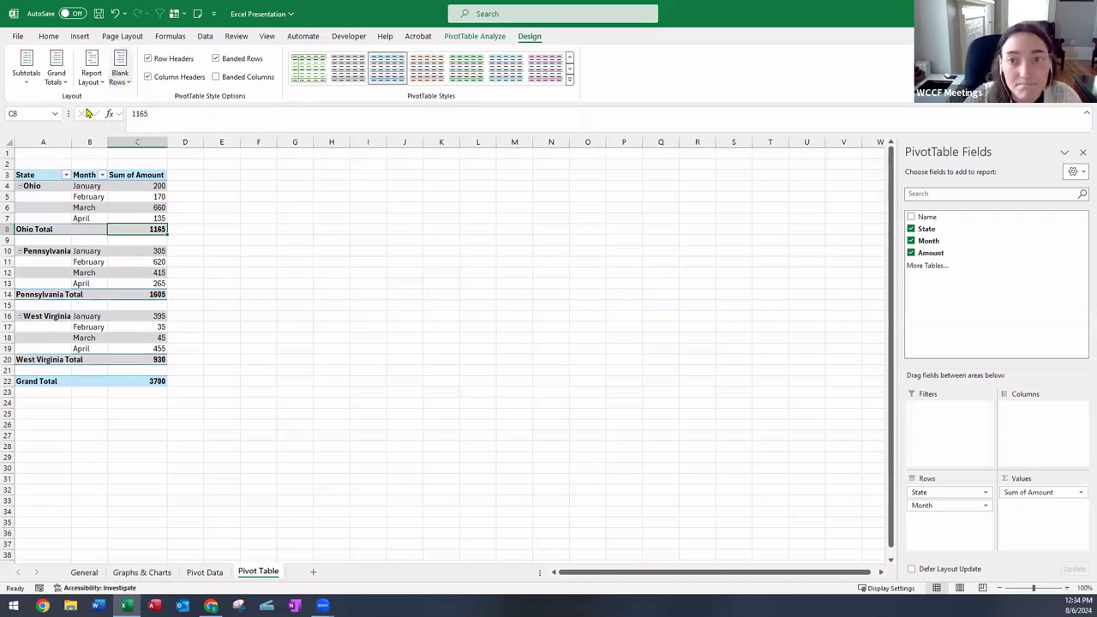
# Set the amount in cell E17 of the Pivot Data sheet to 1000.
pyautogui.click(465, 39)
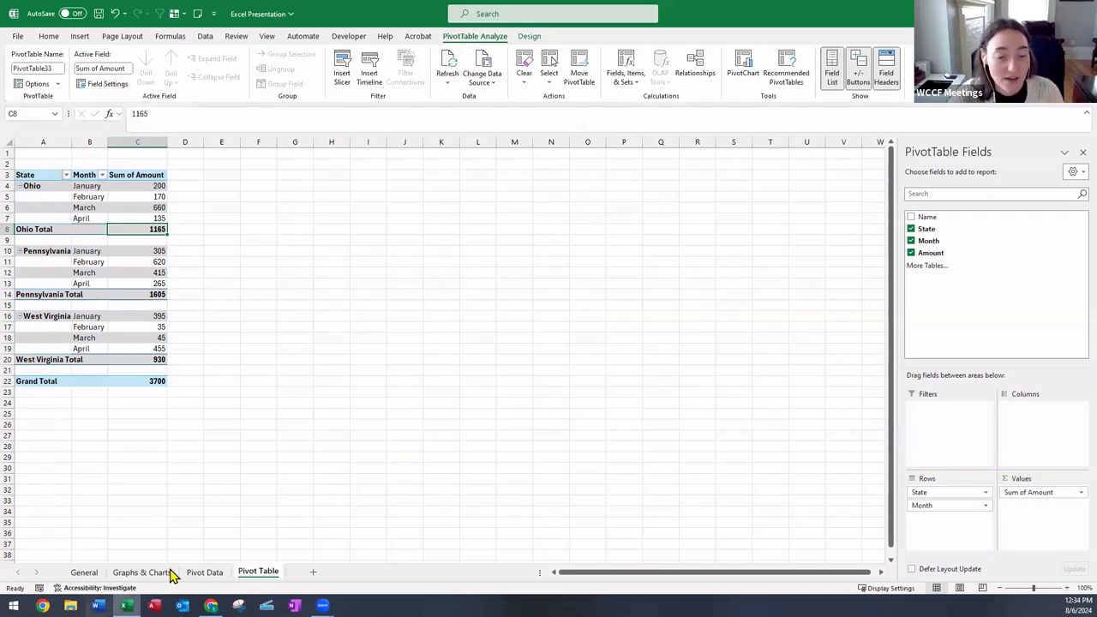
pyautogui.click(197, 574)
pyautogui.click(163, 271)
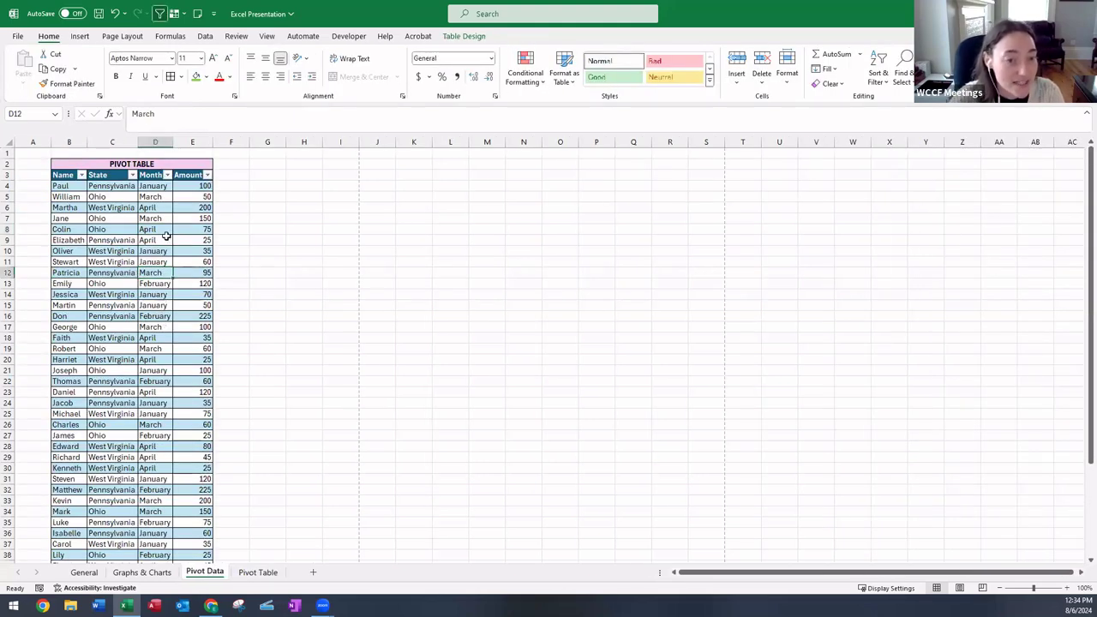
pyautogui.click(257, 572)
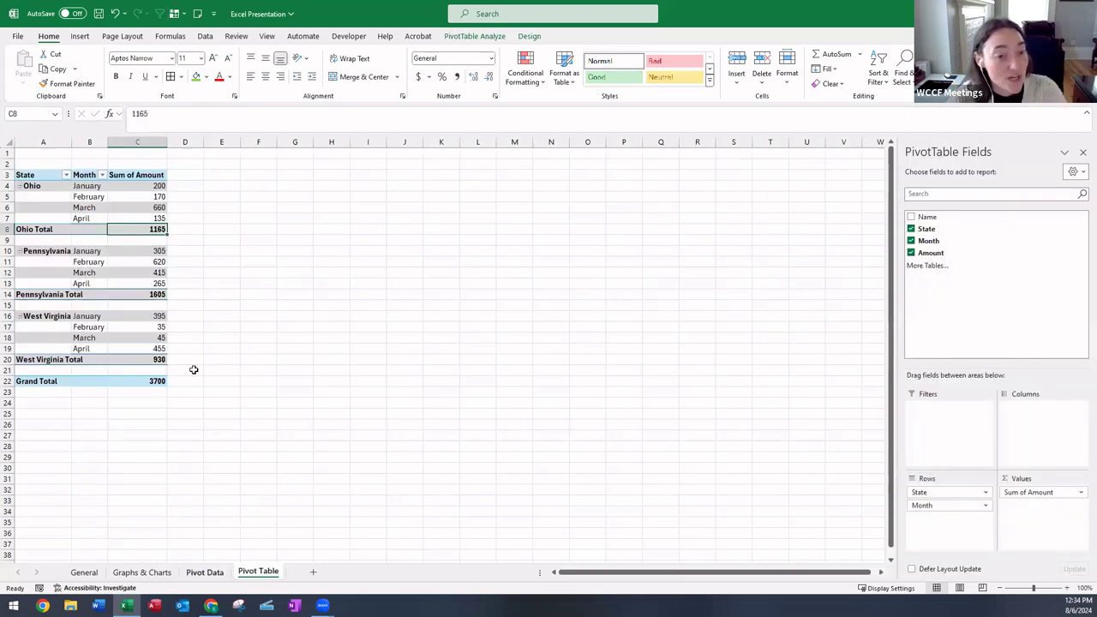
pyautogui.hotkey('ctrl', 'pageup')
pyautogui.click(155, 370)
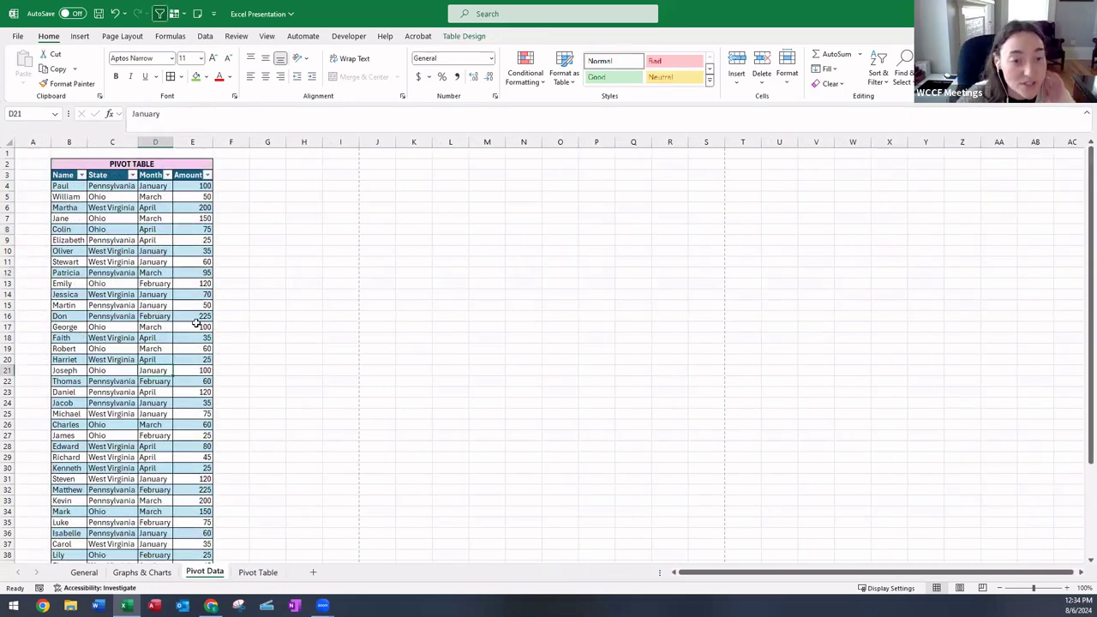
pyautogui.click(197, 326)
pyautogui.write('1000')
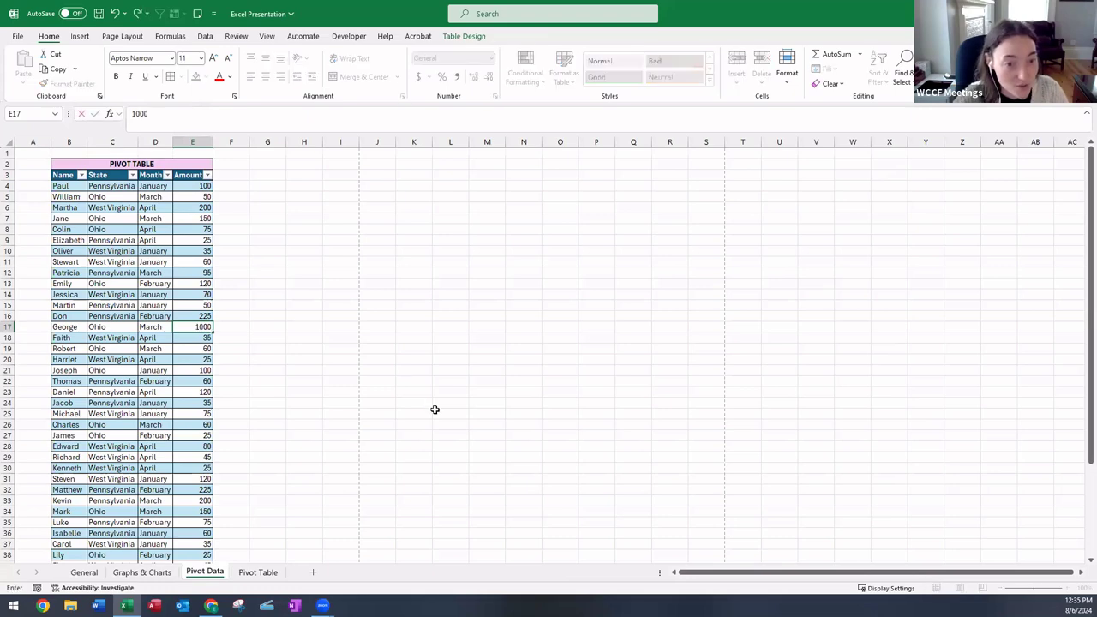
pyautogui.press('Return')
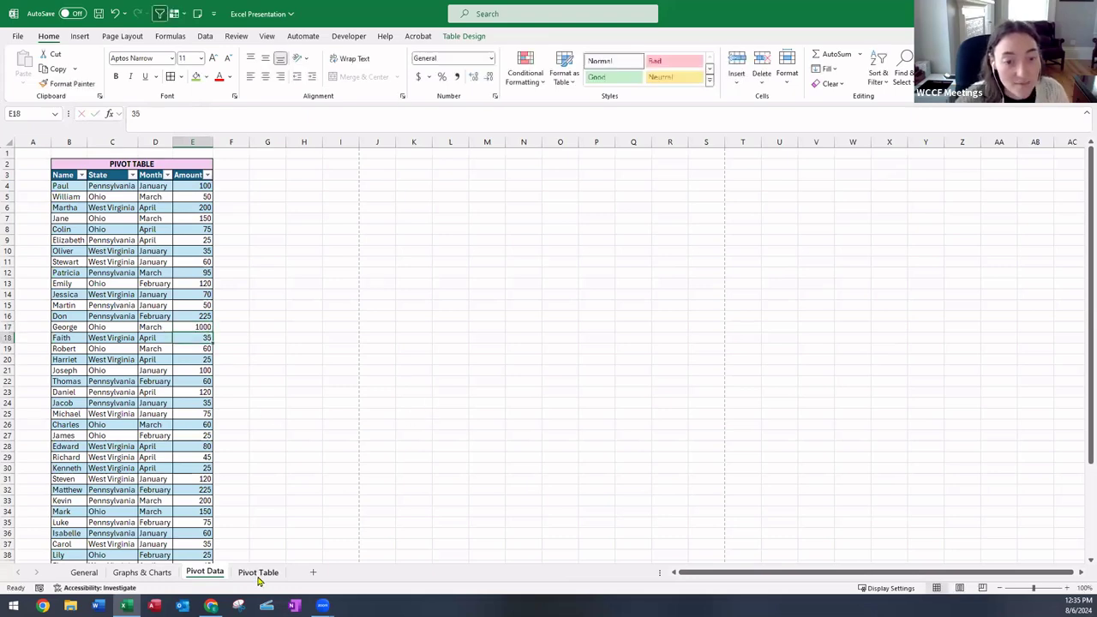
# Refresh the pivot table on the Pivot Table sheet to pick up the changed source data.
pyautogui.click(258, 571)
pyautogui.click(91, 273)
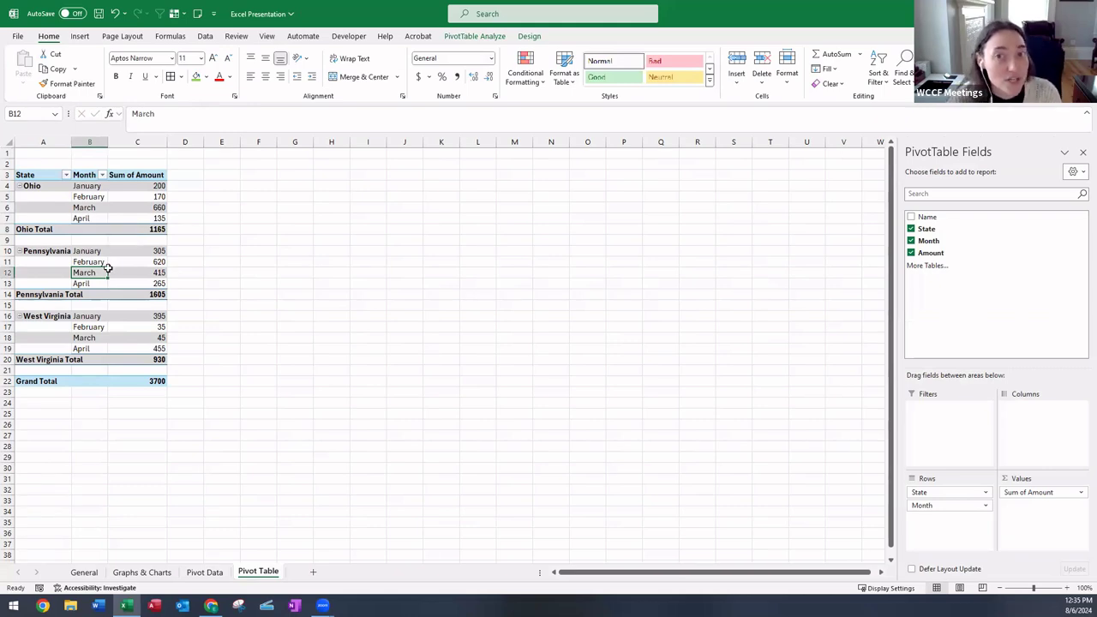
pyautogui.click(491, 40)
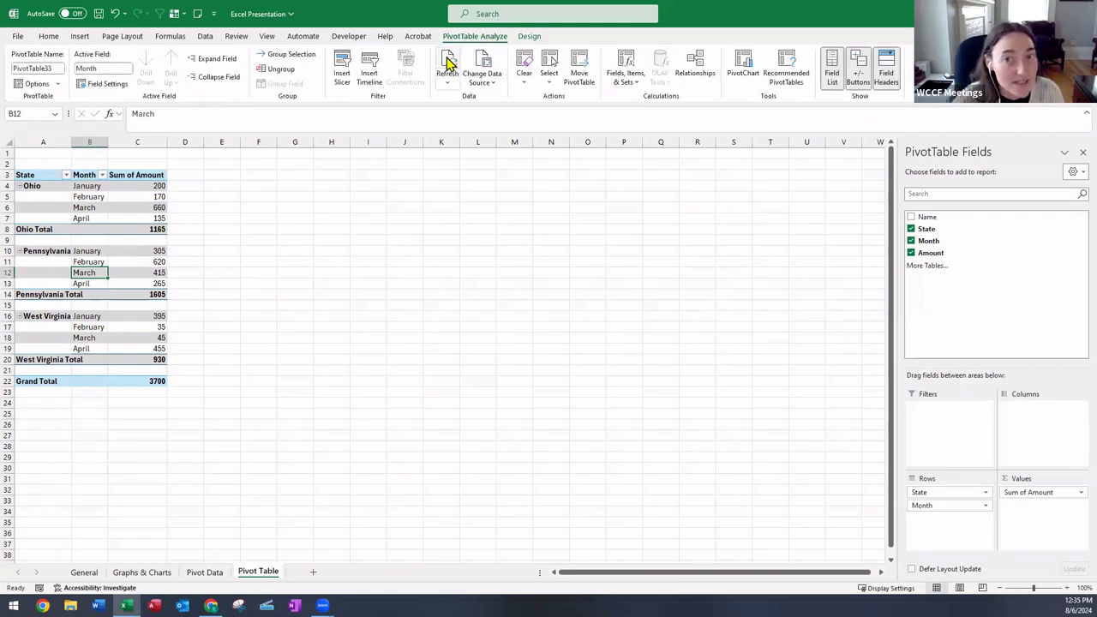
pyautogui.click(449, 64)
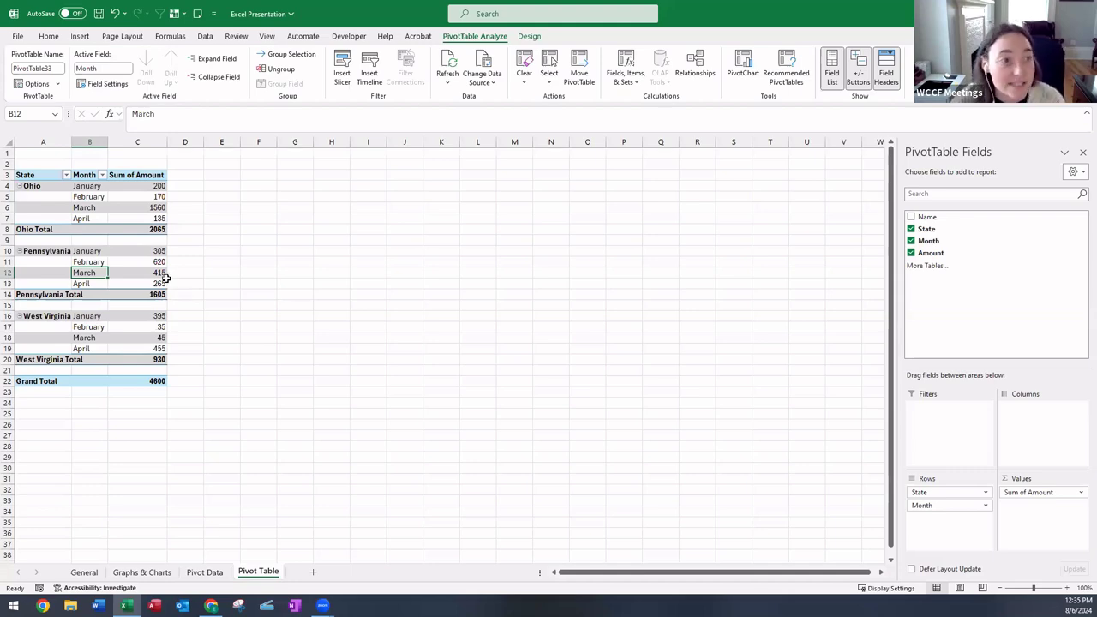
# Check the source range of the pivot table on the Pivot Data sheet and keep it as it is.
pyautogui.click(486, 86)
pyautogui.click(502, 99)
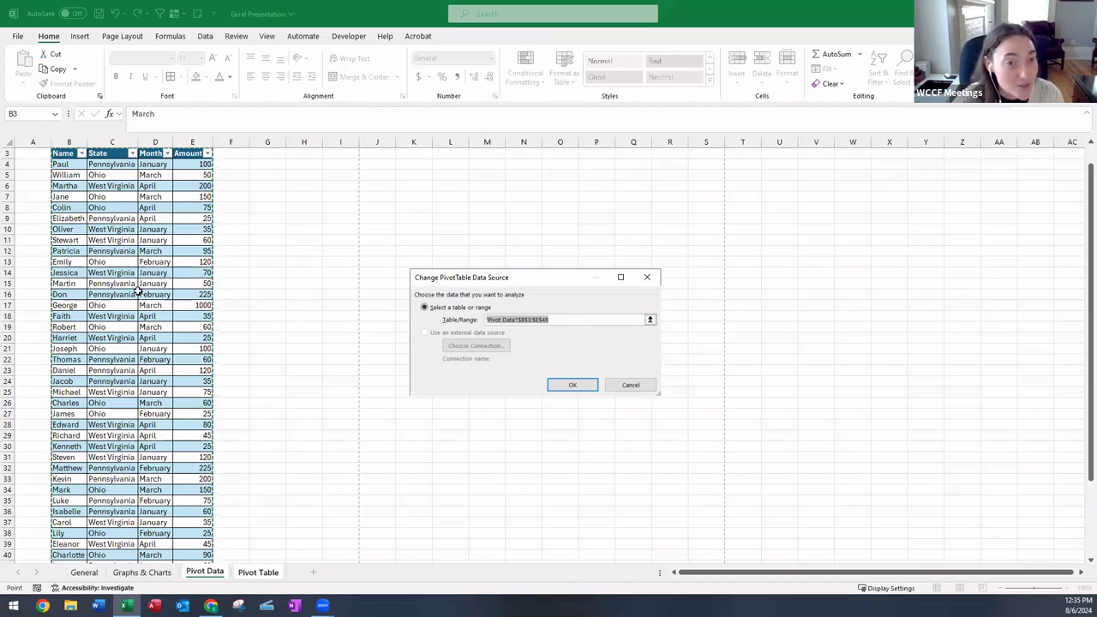
pyautogui.scroll(1, 137, 292)
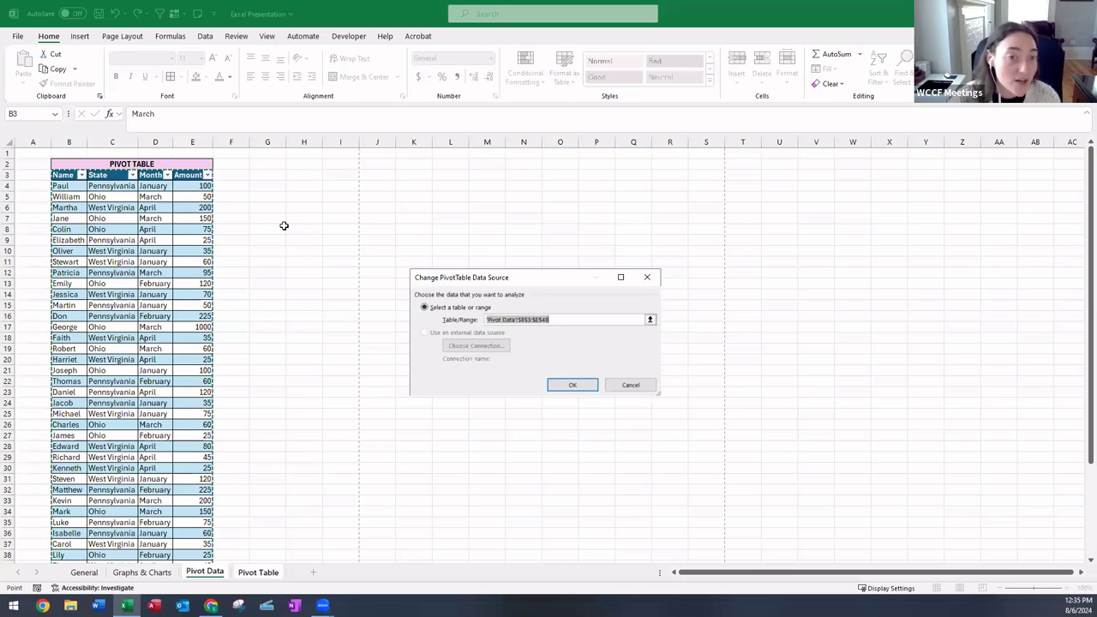
pyautogui.click(583, 382)
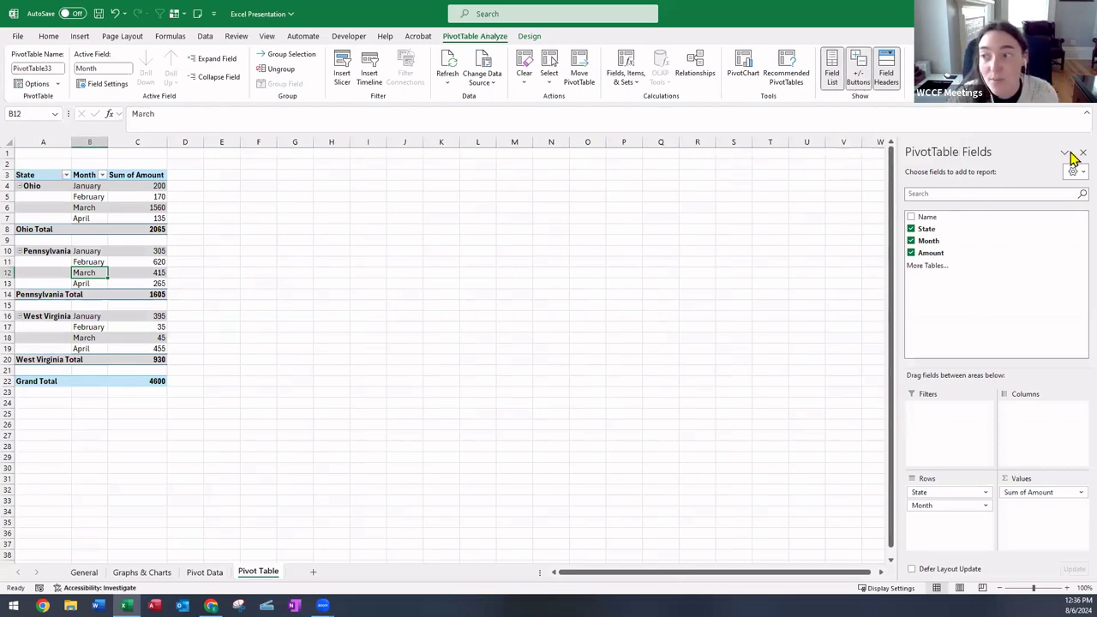
# Try hiding and showing the PivotTable field list, and collapse and re-expand the Ohio group.
pyautogui.click(835, 72)
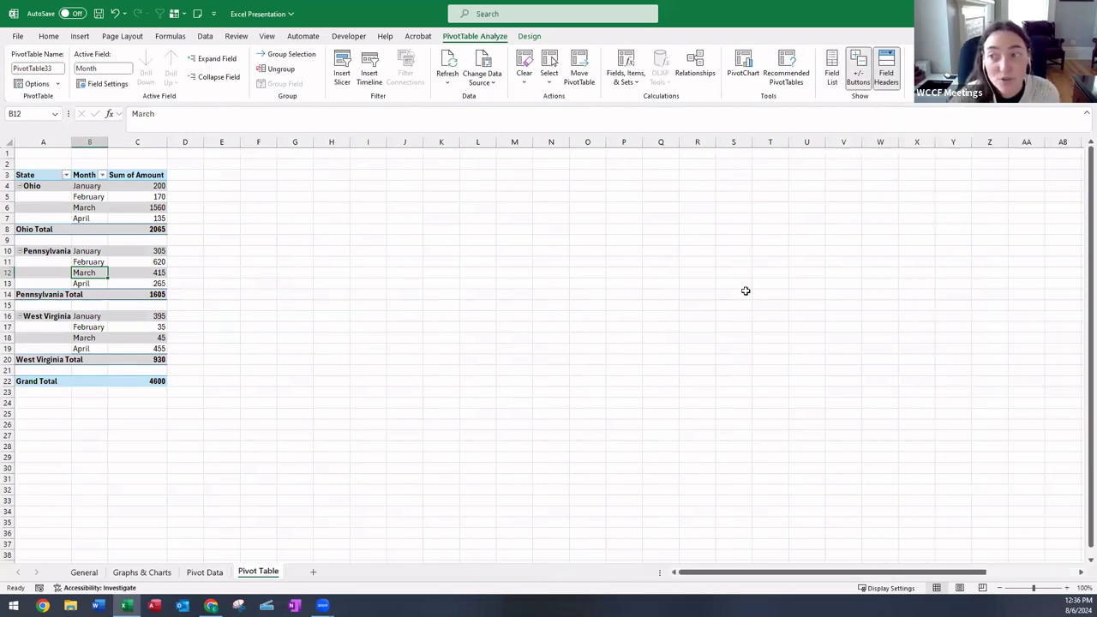
pyautogui.click(831, 74)
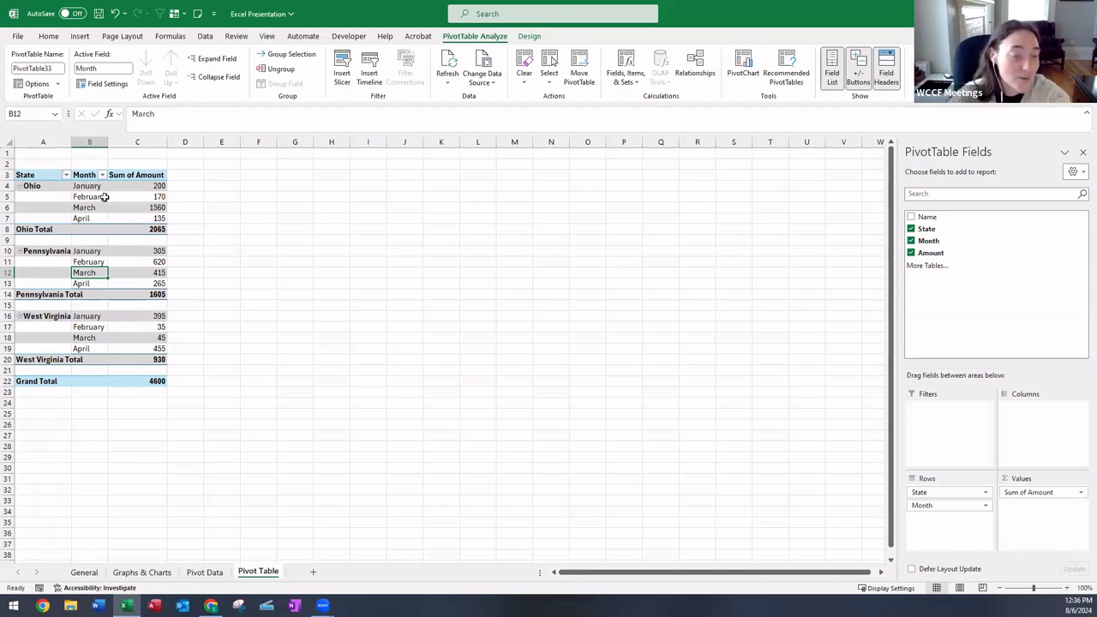
pyautogui.click(20, 186)
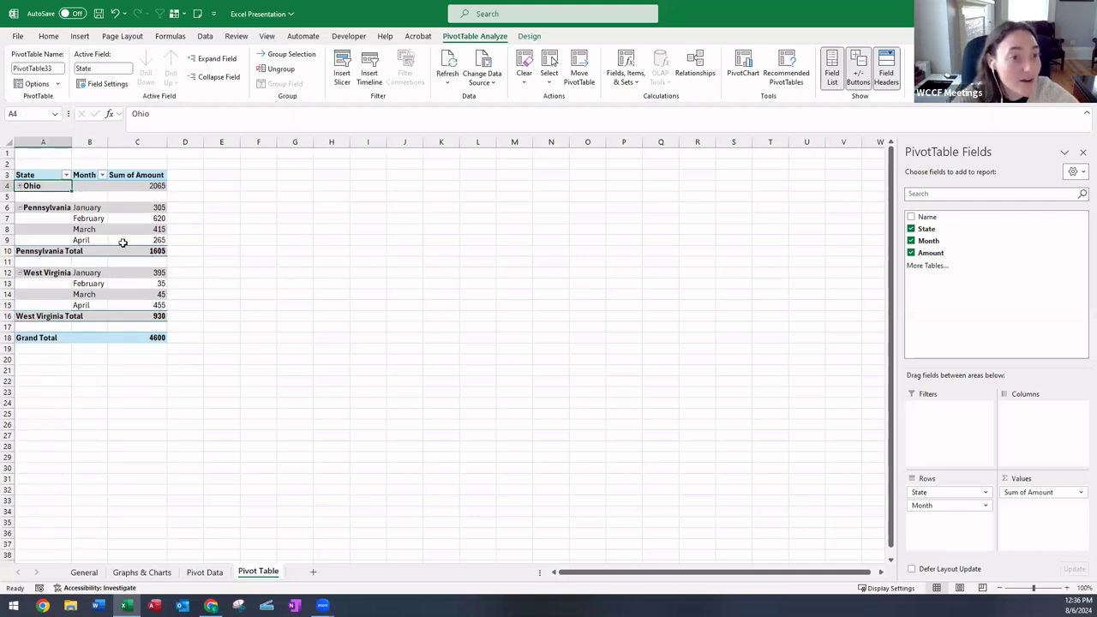
pyautogui.click(19, 186)
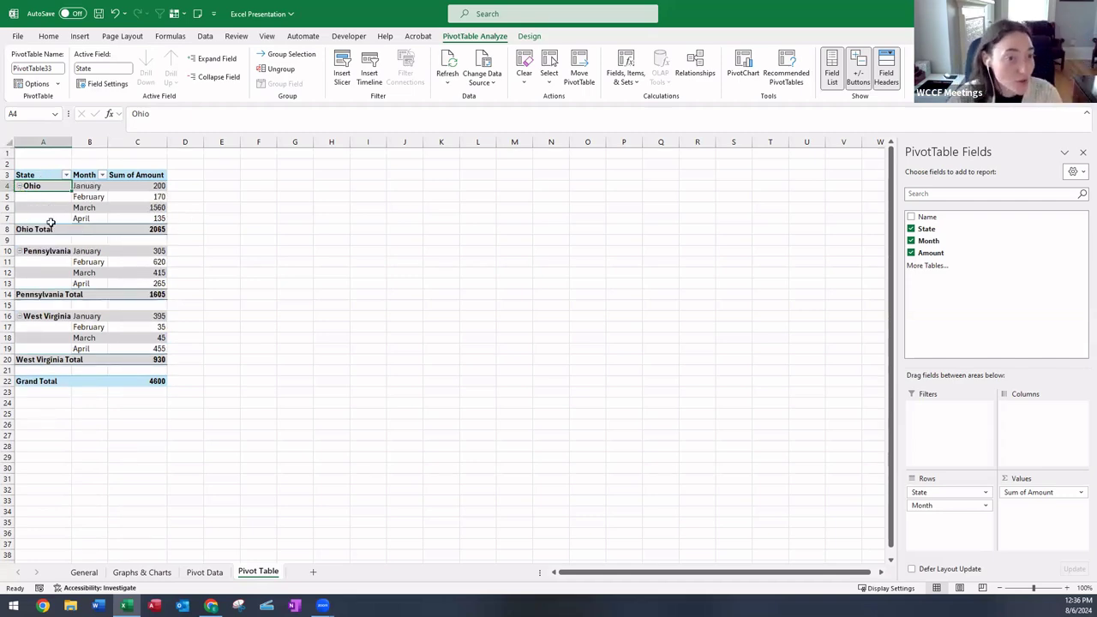
# Hide the pivot table's expand and collapse buttons, and try its field headers off and on.
pyautogui.click(862, 86)
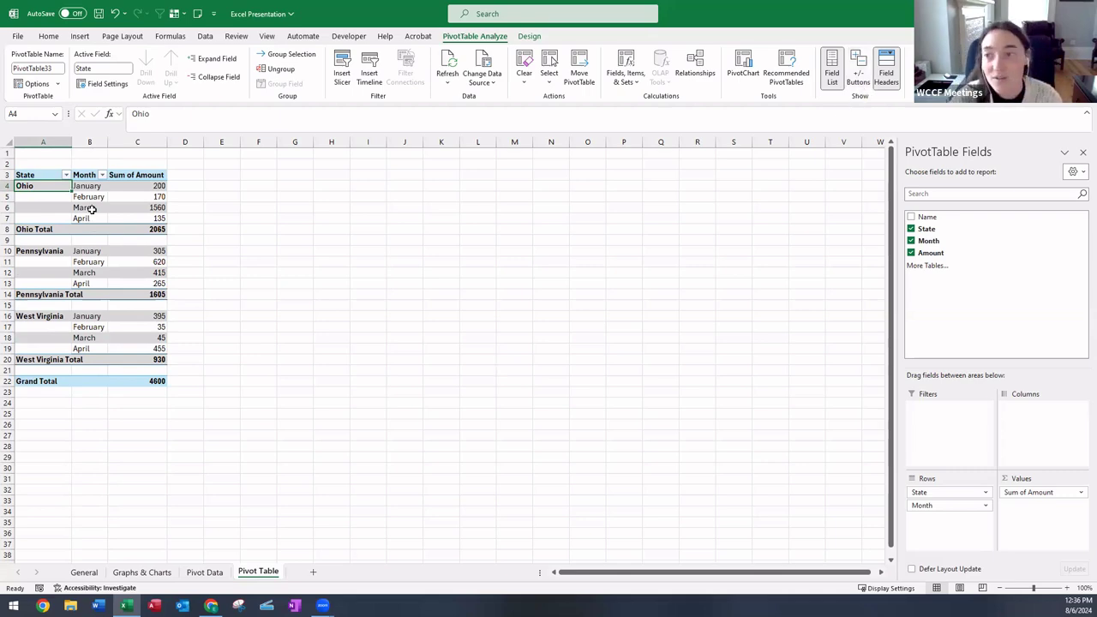
pyautogui.click(887, 77)
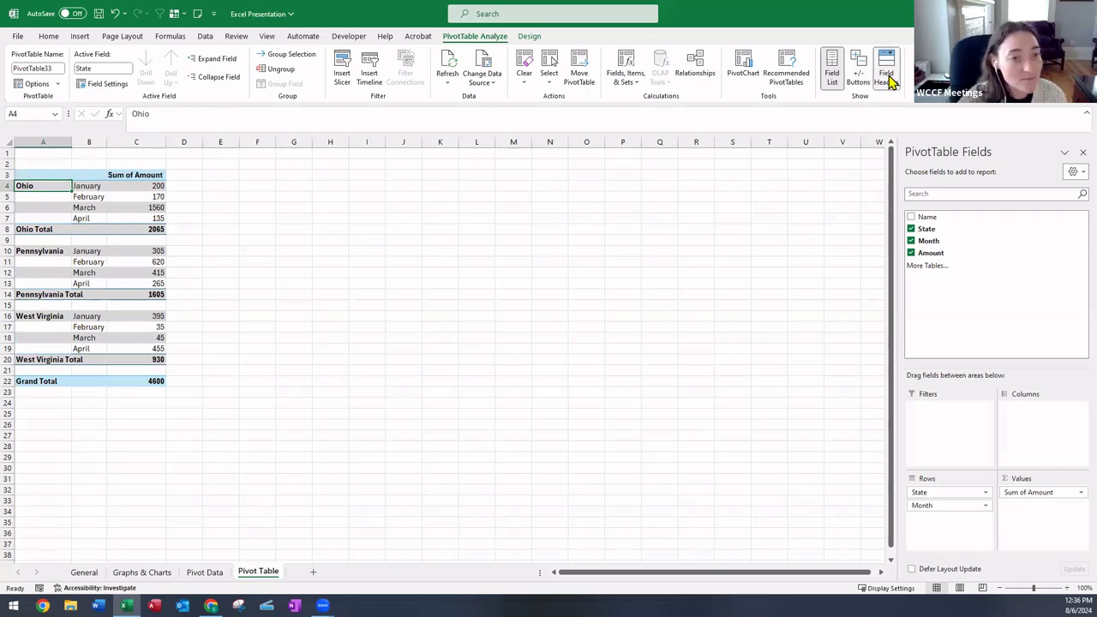
pyautogui.click(887, 77)
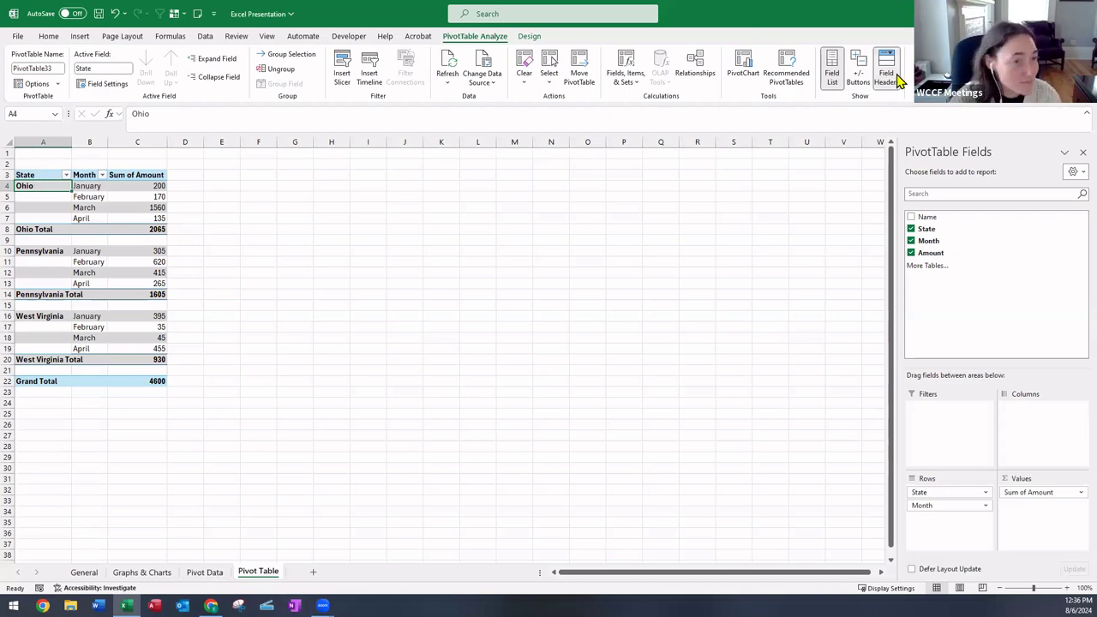
# Close the PivotTable Fields pane and select the empty cell D5 beside the pivot table.
pyautogui.click(1081, 152)
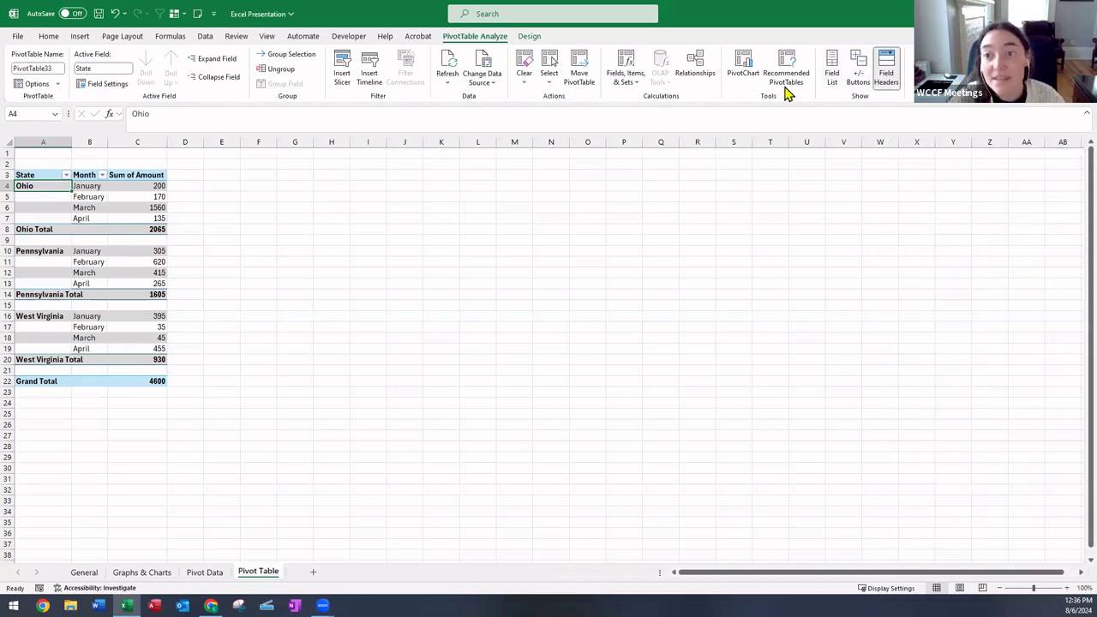
pyautogui.click(364, 283)
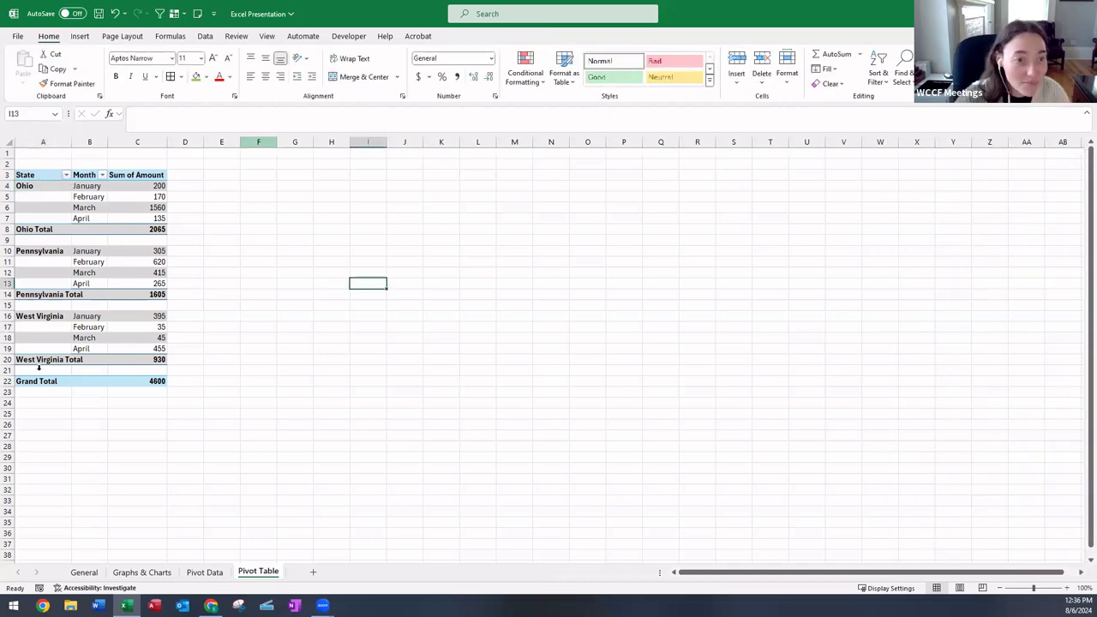
pyautogui.hotkey('ctrl', 'z')
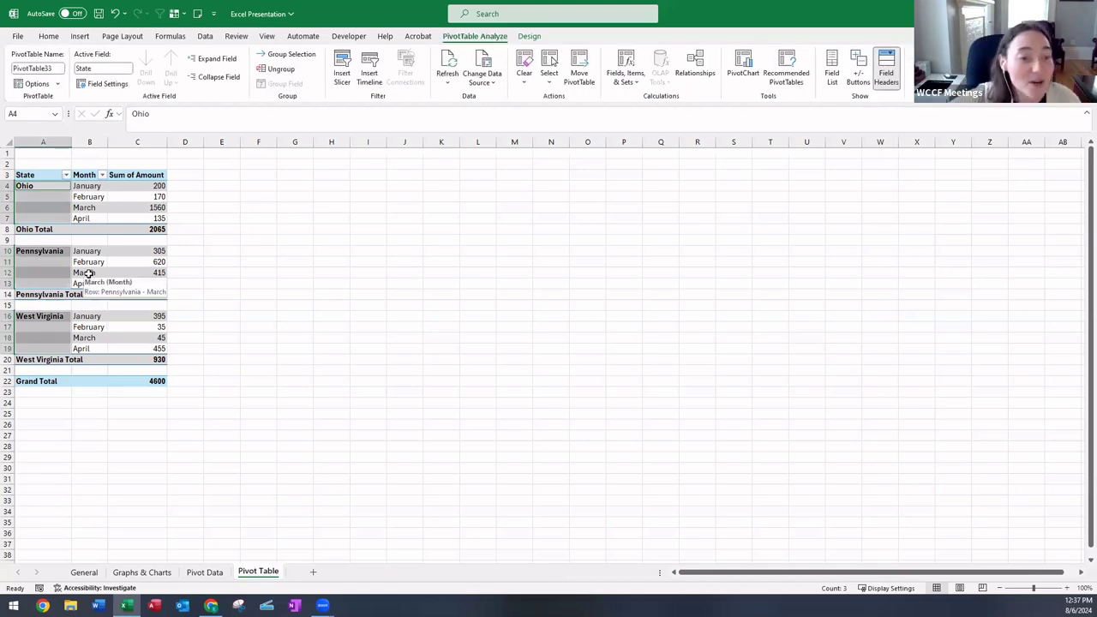
pyautogui.click(177, 260)
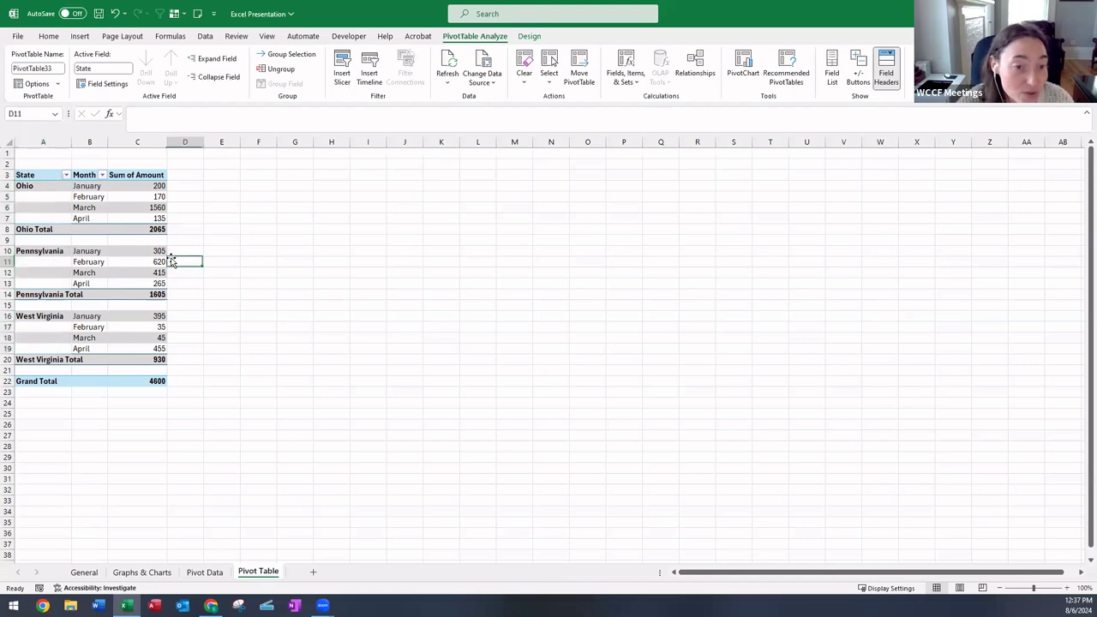
pyautogui.click(185, 234)
pyautogui.click(180, 198)
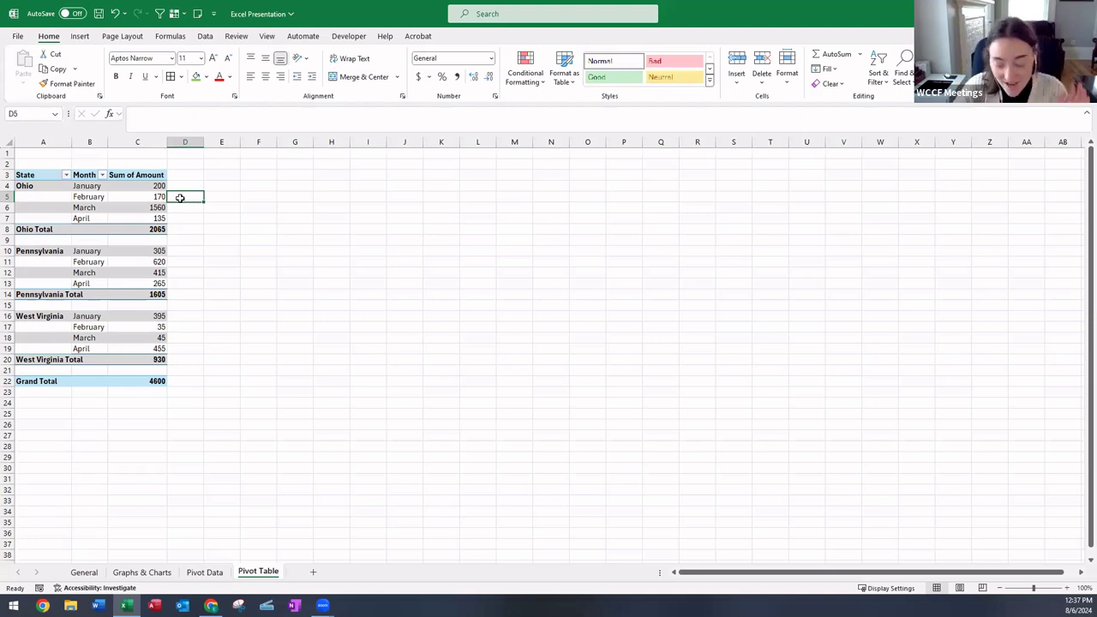
pyautogui.moveTo(125, 607)
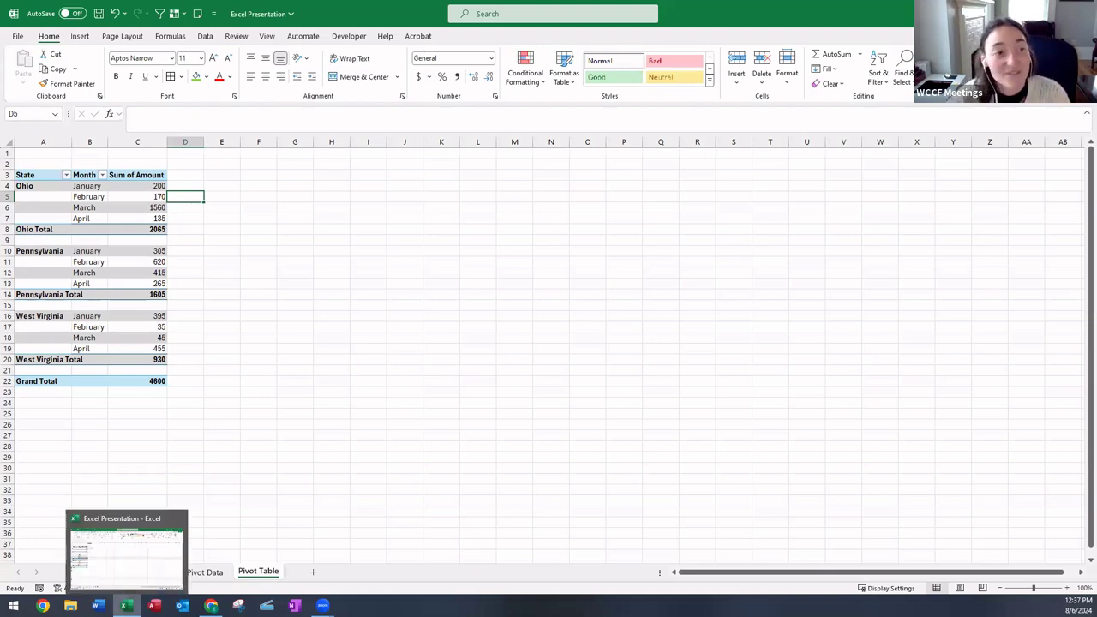
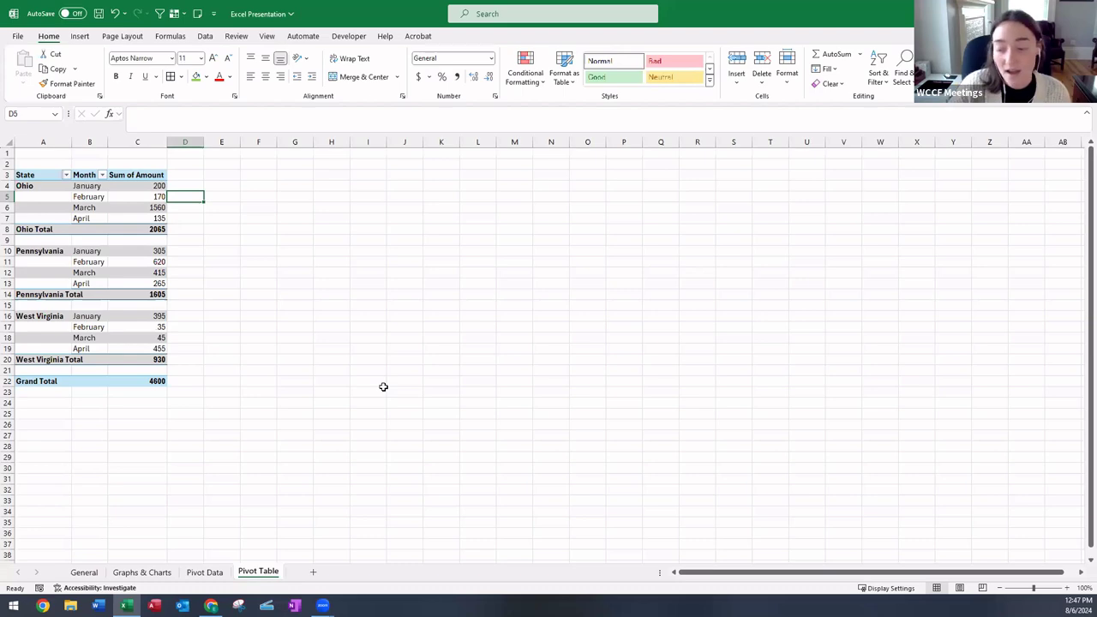
pyautogui.click(170, 36)
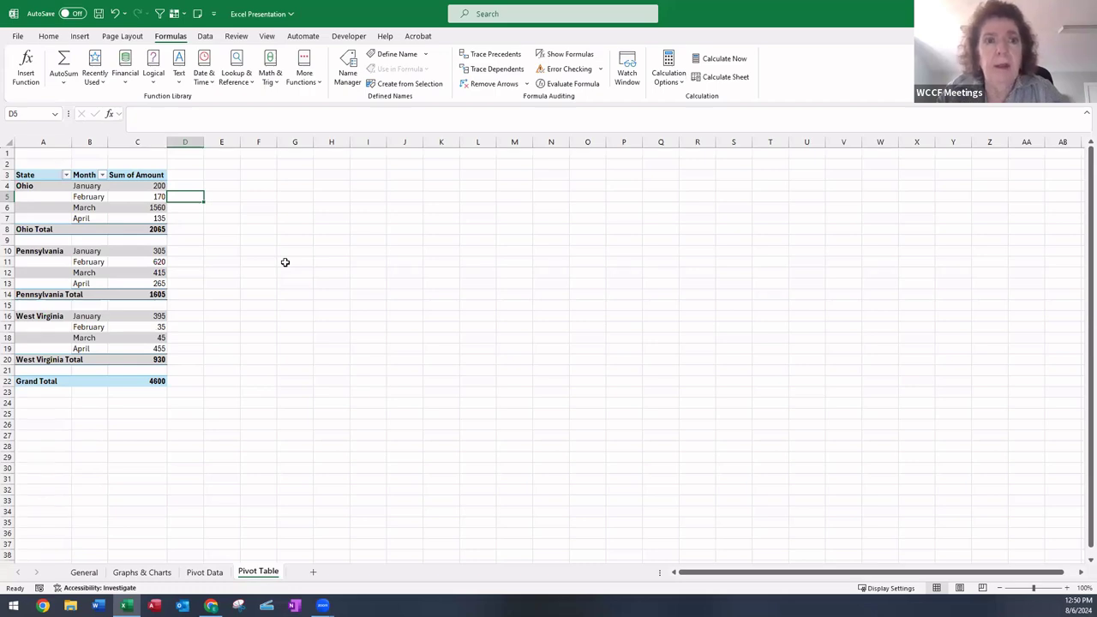
pyautogui.click(419, 293)
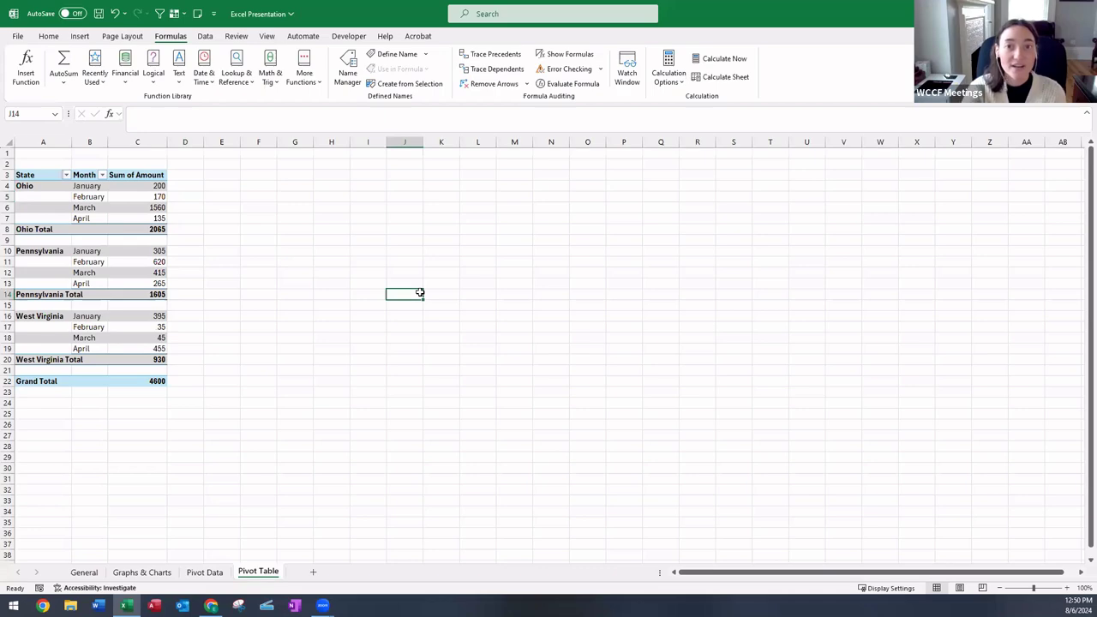
# Show the Graphs & Charts sheet with the donation graphs and monthly expense pie charts.
pyautogui.click(210, 573)
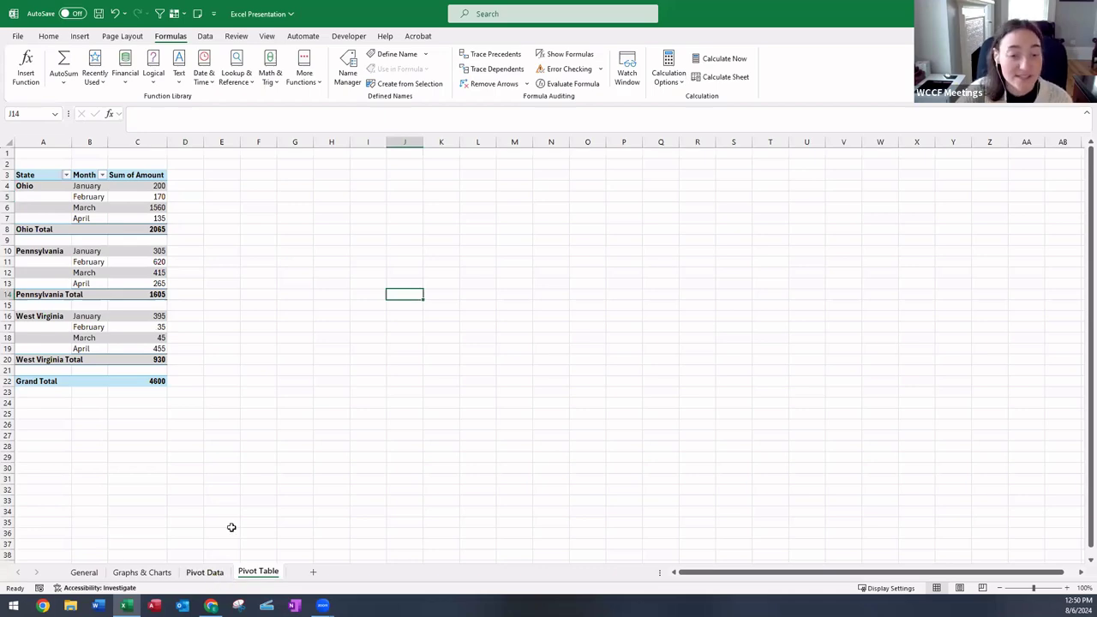
pyautogui.click(159, 576)
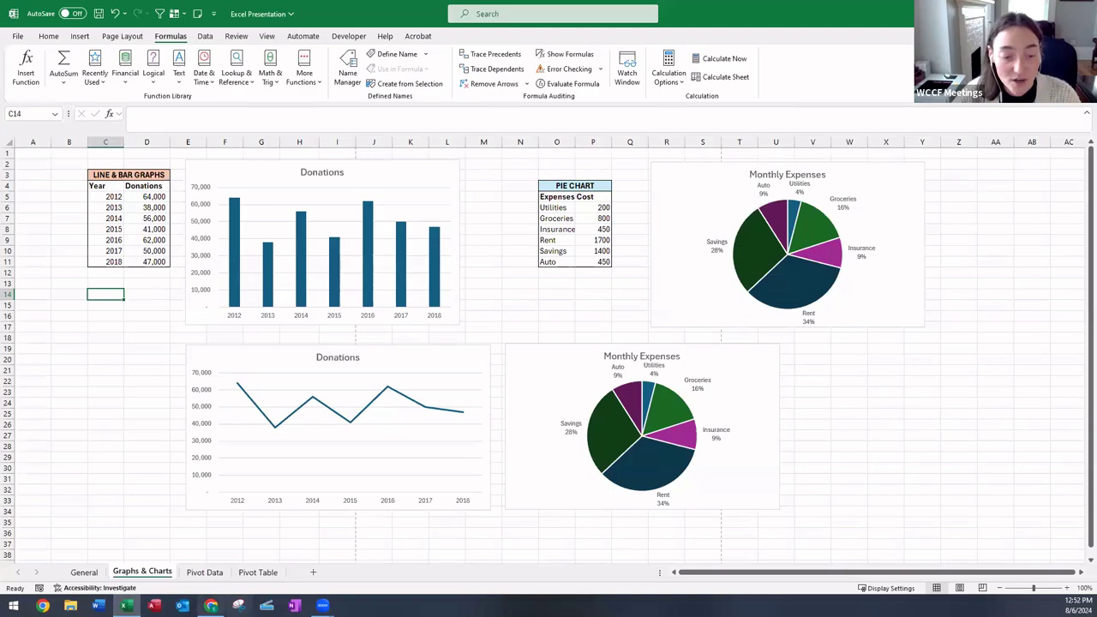
# Switch to Chrome and examine the capacity building pie chart and the cumulative WCCF Gives results graph on the statistics page.
pyautogui.click(211, 606)
pyautogui.scroll(-10, 325, 384)
pyautogui.scroll(2, 366, 314)
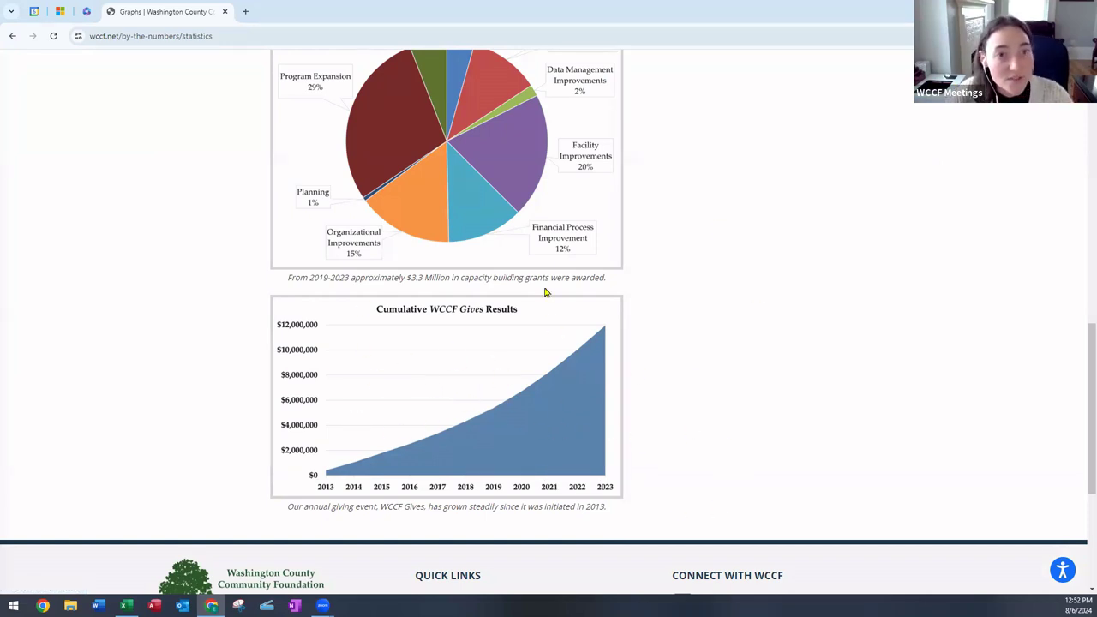
pyautogui.moveTo(336, 591)
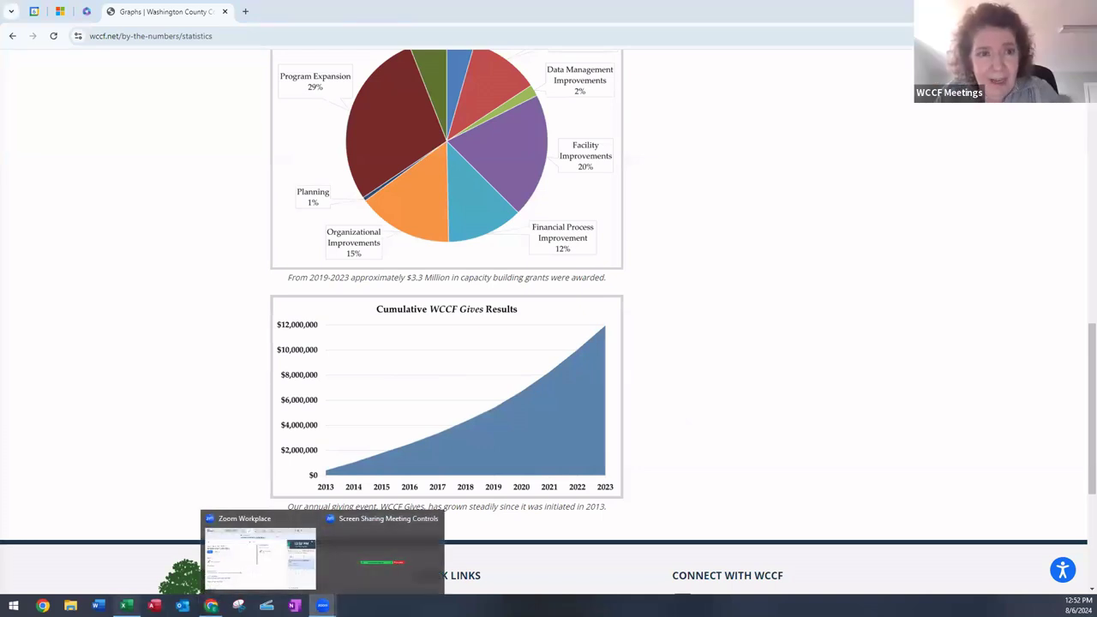
# Switch back to the Excel workbook and select the empty cell D14 below the donations table.
pyautogui.click(125, 605)
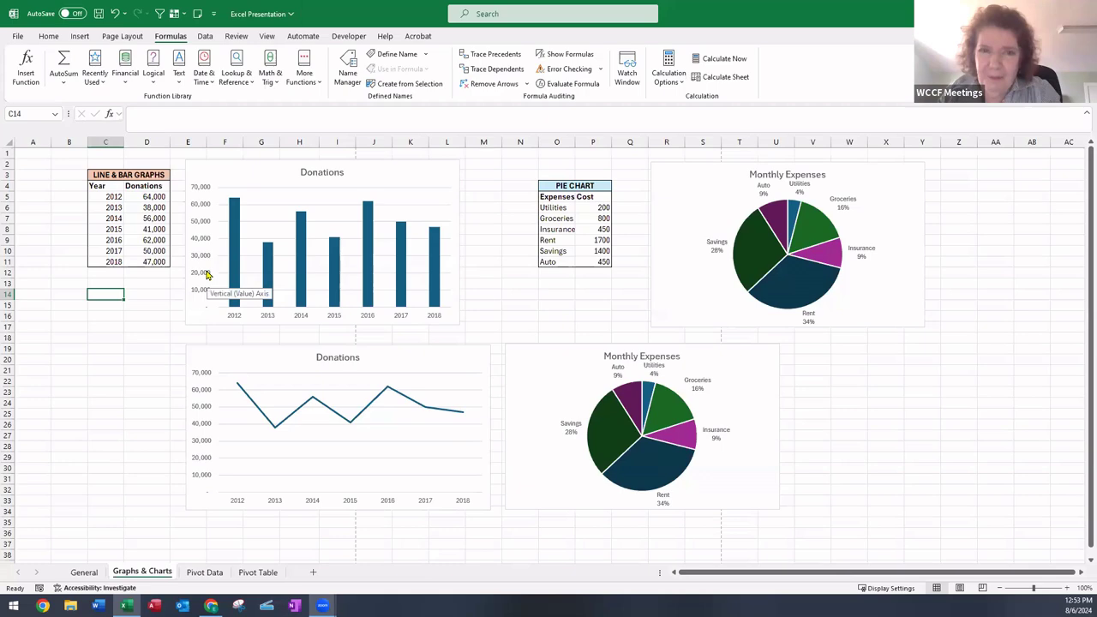
pyautogui.click(136, 297)
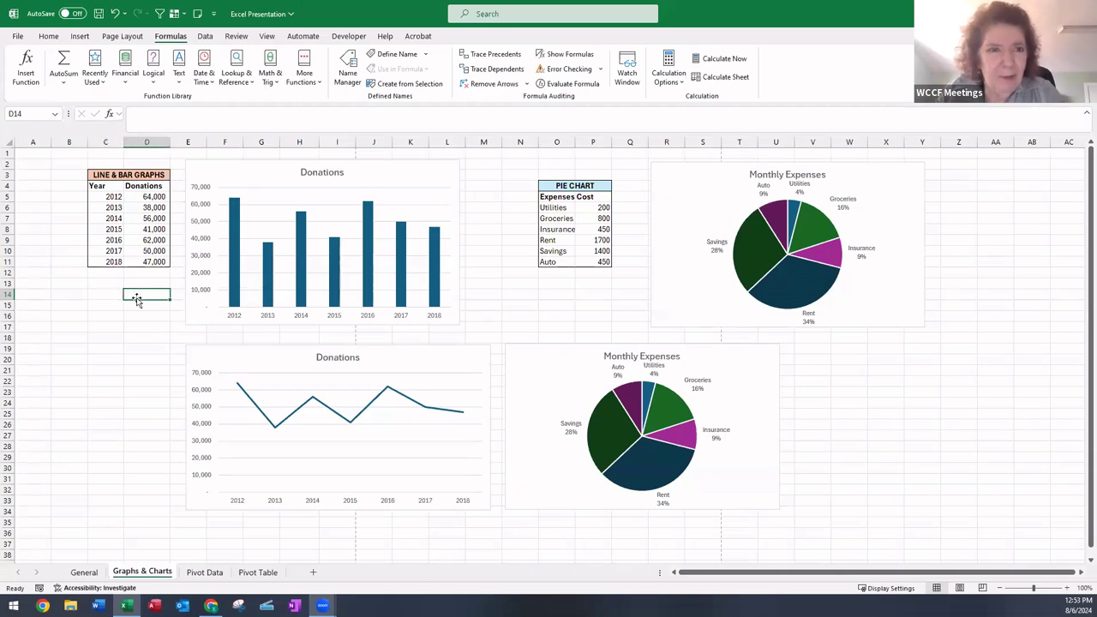